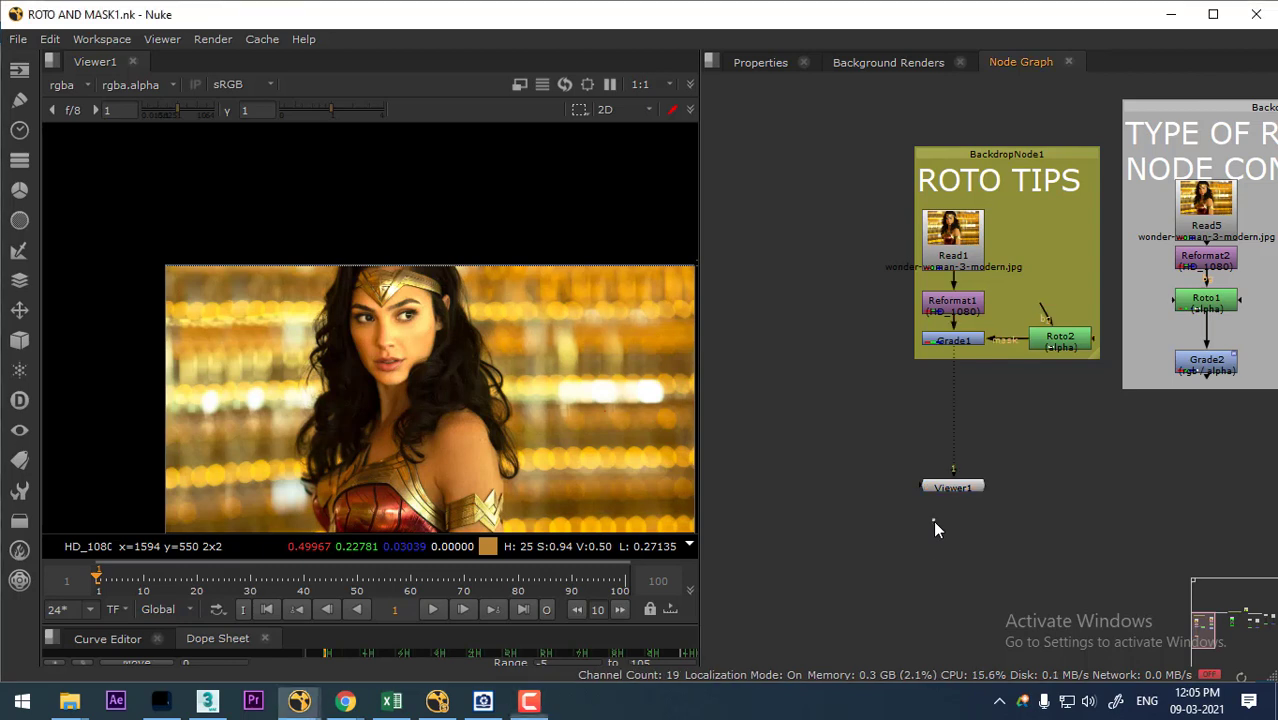
- Import every image from ww14.jpg to the last file in the folder as Read nodes, up to Read18
drag(1075, 454, 1087, 474)
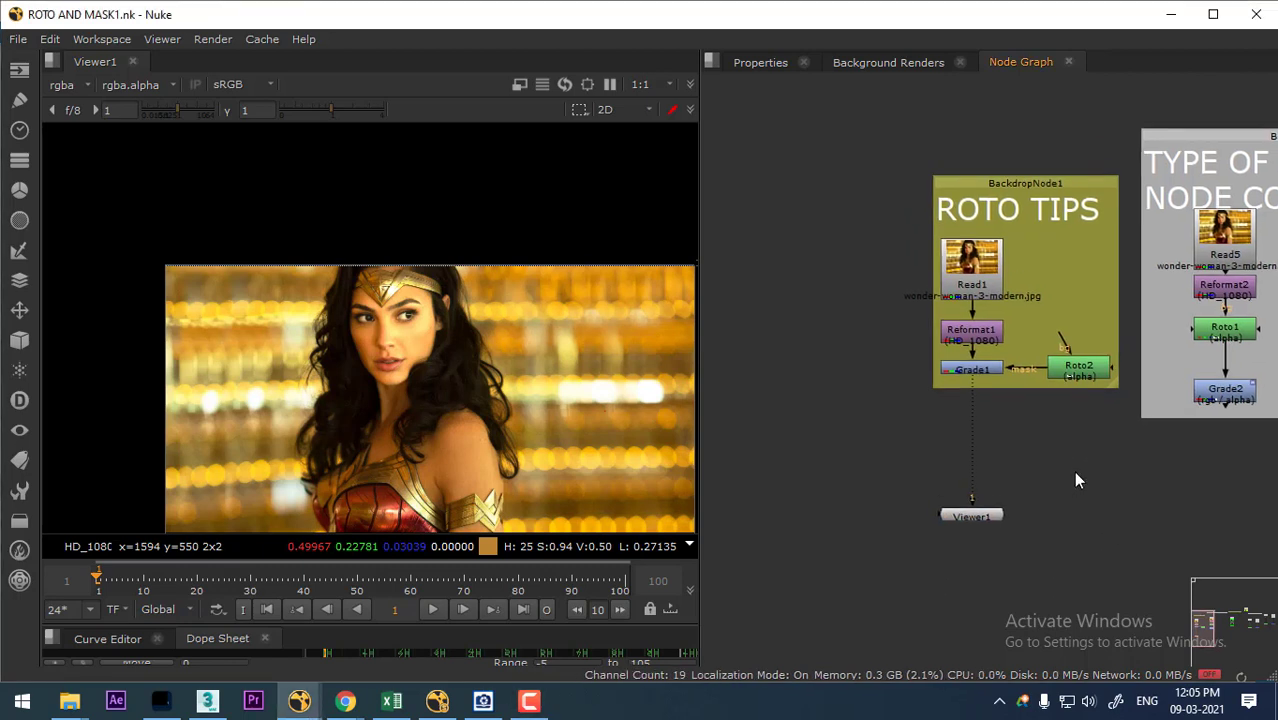
drag(811, 425, 842, 423)
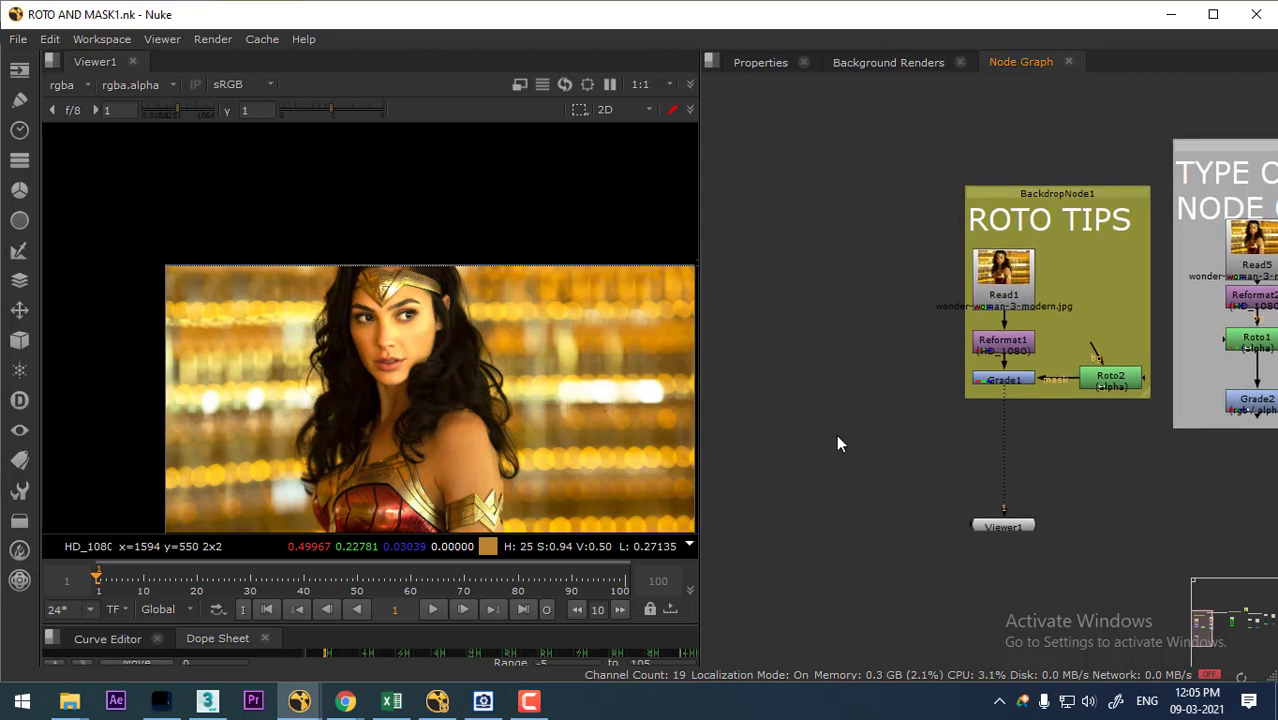
key(r)
click(481, 263)
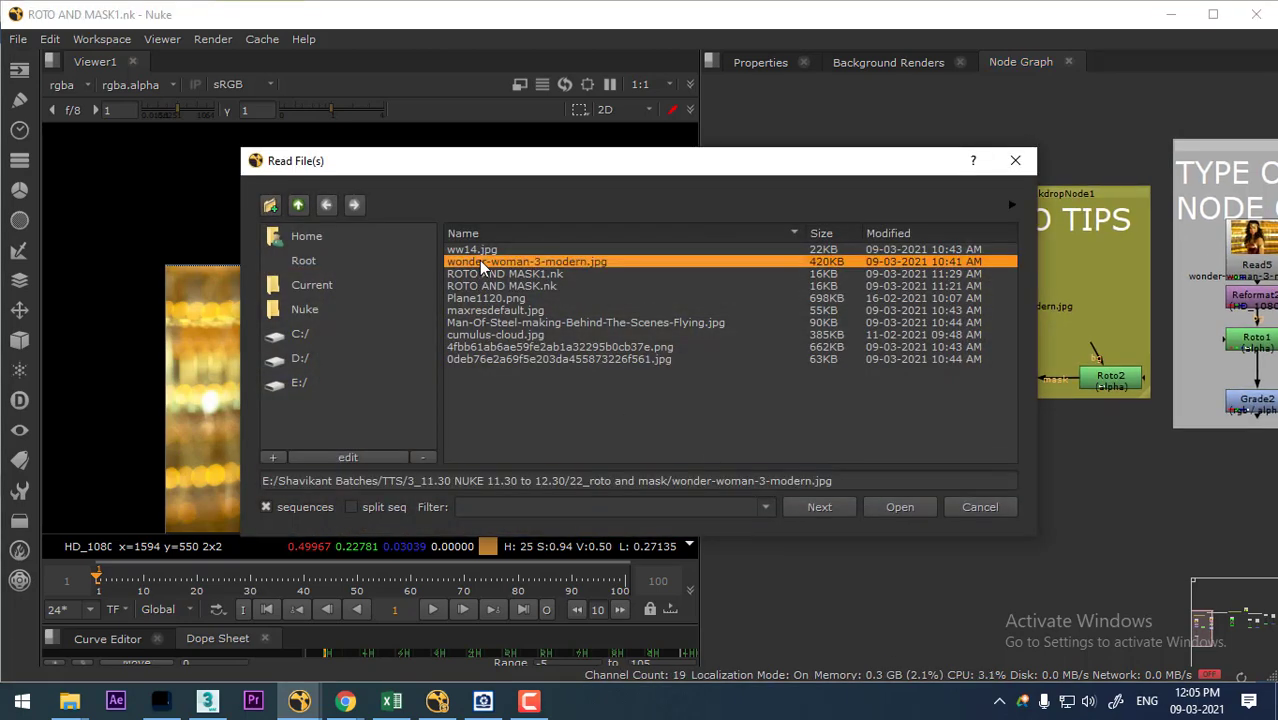
click(478, 250)
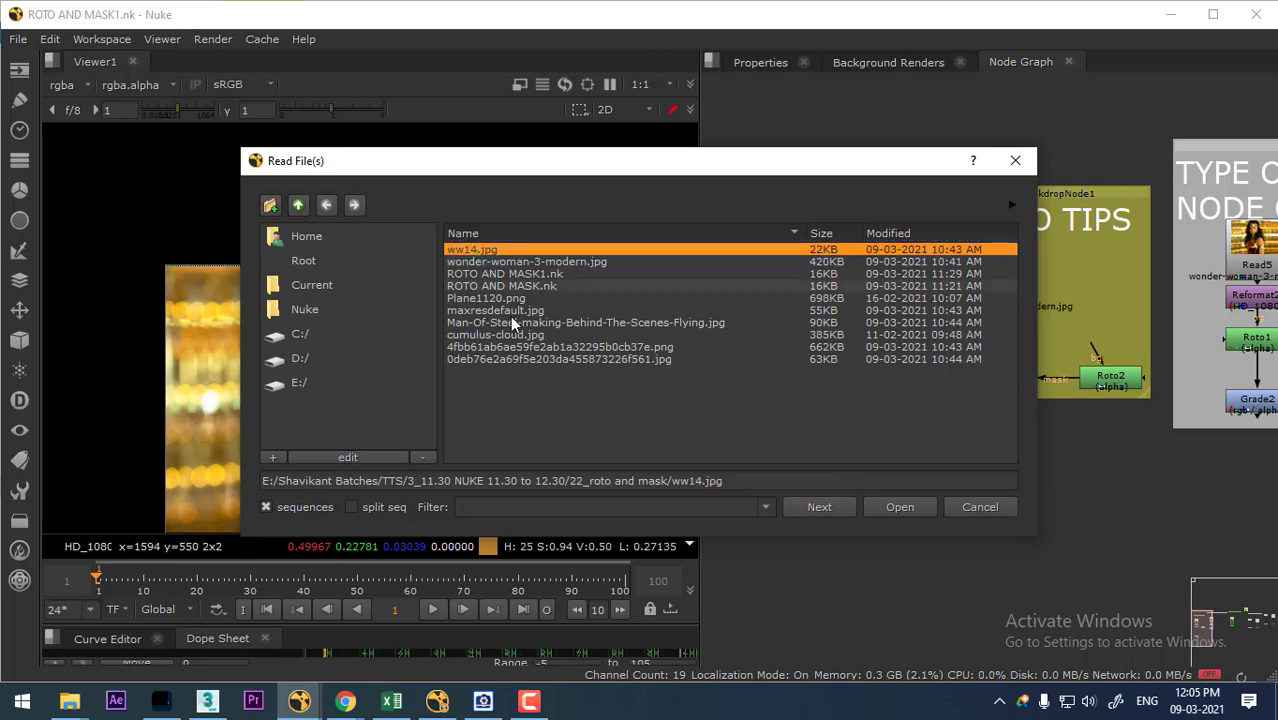
shift+click(508, 359)
click(907, 510)
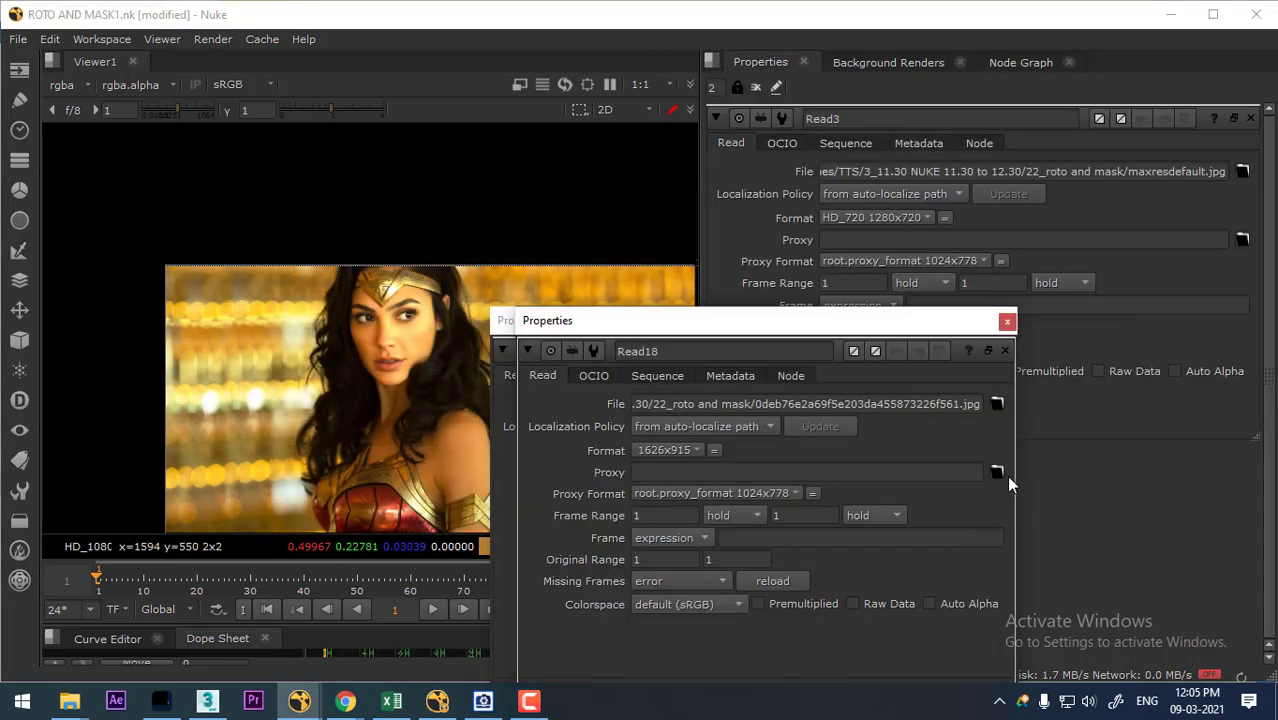
click(1007, 323)
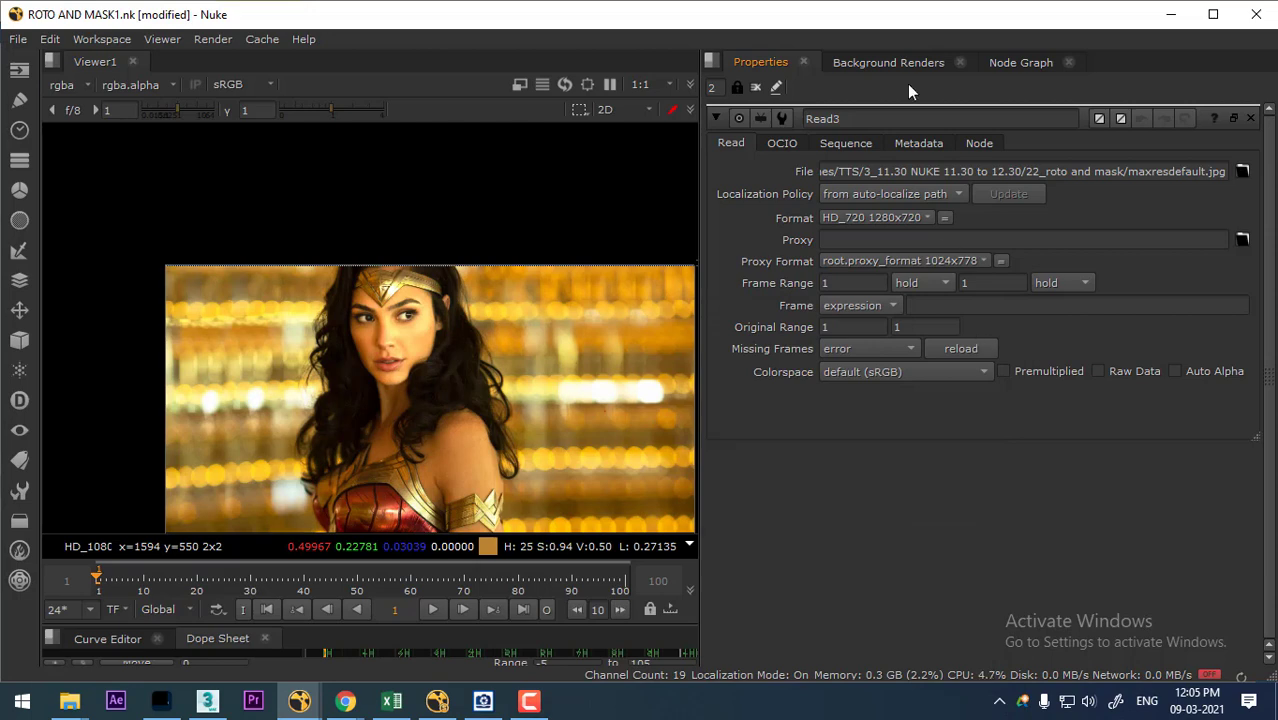
click(1004, 62)
- Pull Read10 (wonder-woman-3-modern.jpg) out of the Read stack and show it in Viewer1
drag(953, 407, 1022, 293)
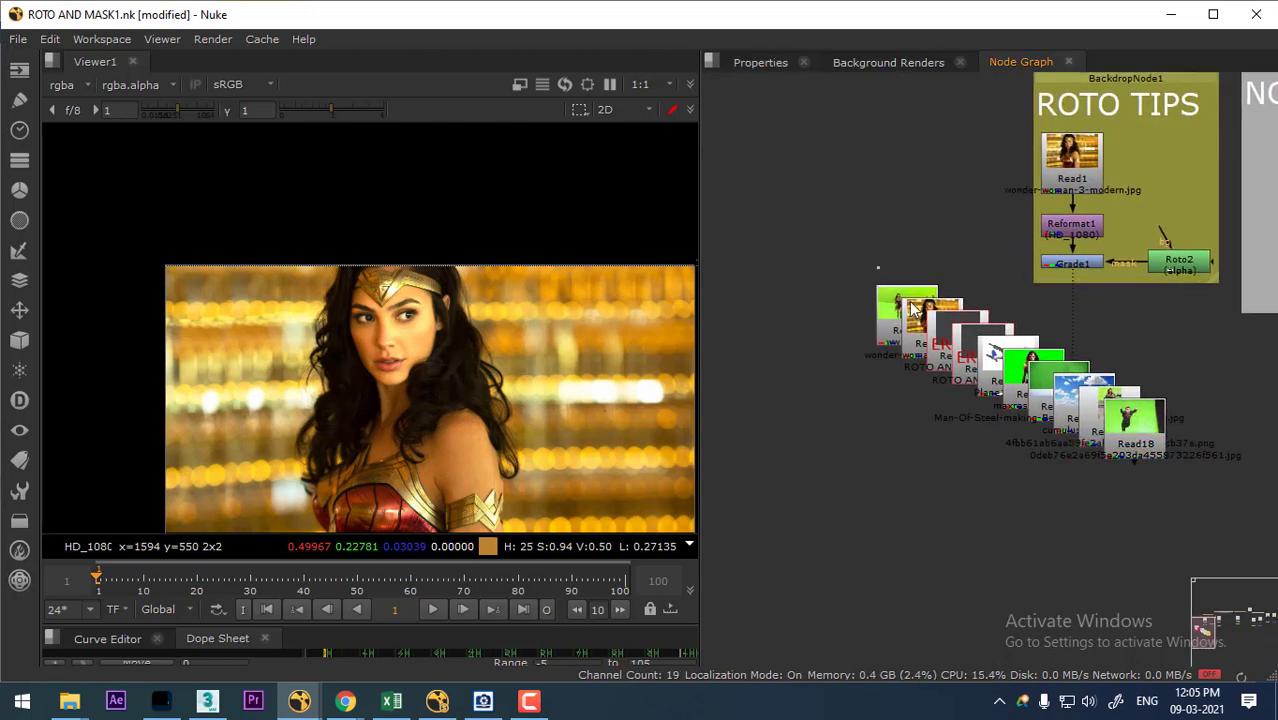
drag(878, 268, 1146, 436)
drag(935, 320, 869, 184)
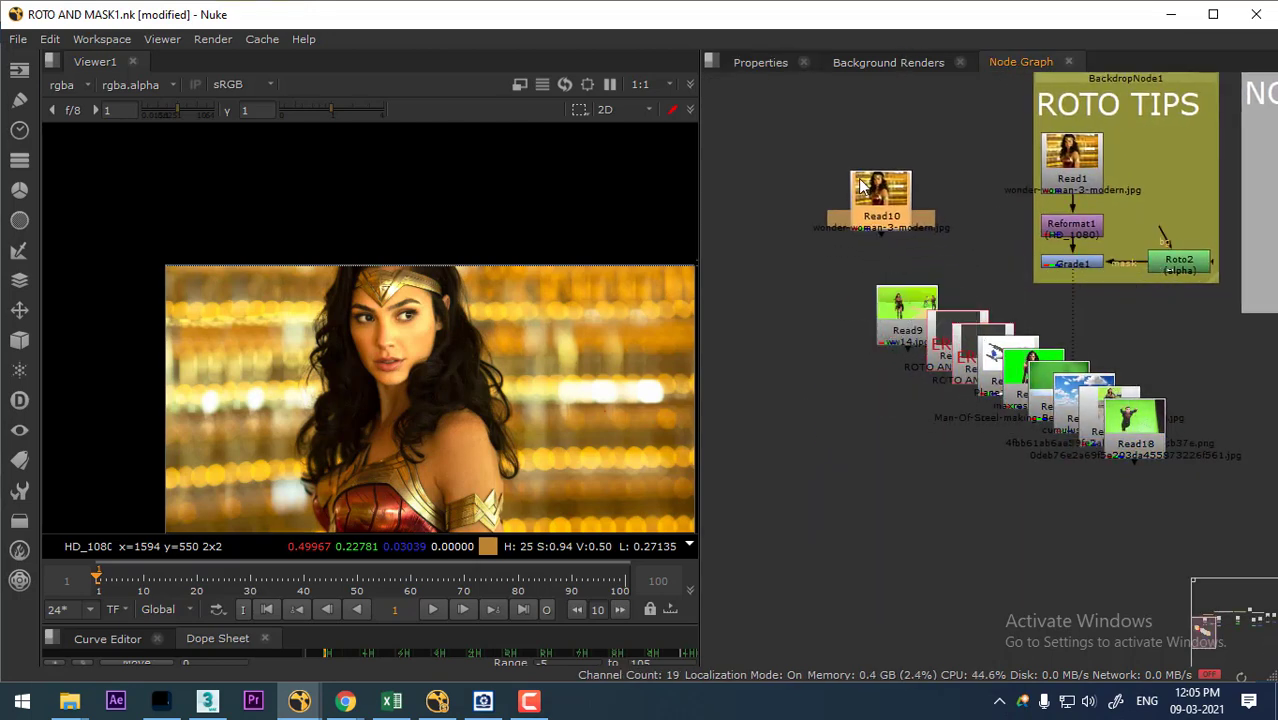
mouse_move(870, 270)
mouse_down()
mouse_move(1170, 452)
mouse_move(1241, 525)
mouse_up()
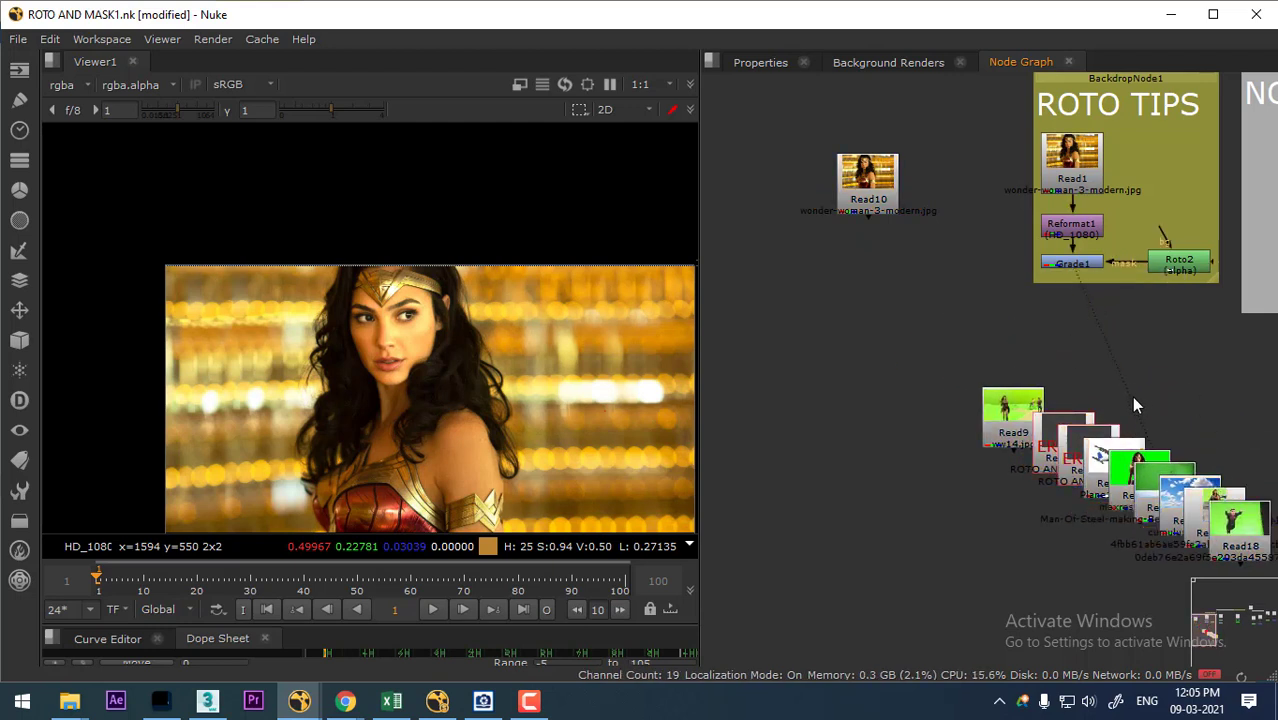
drag(868, 190, 842, 166)
drag(877, 221, 951, 301)
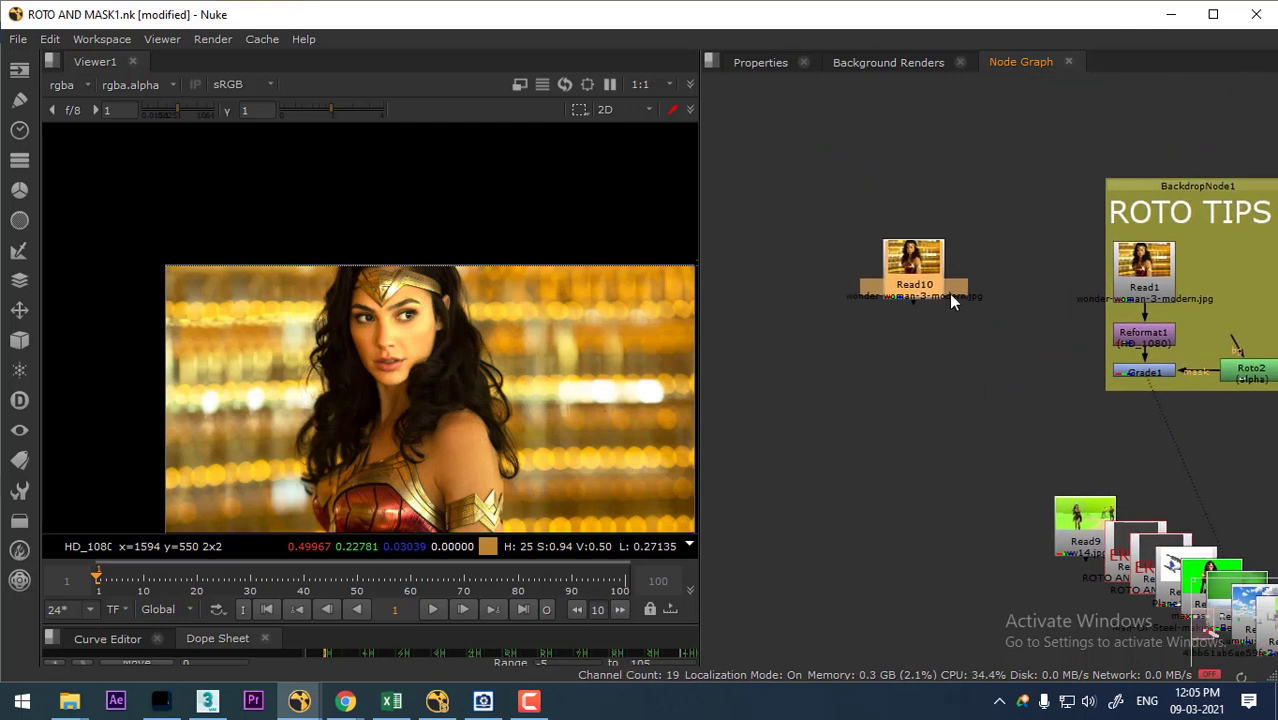
key(1)
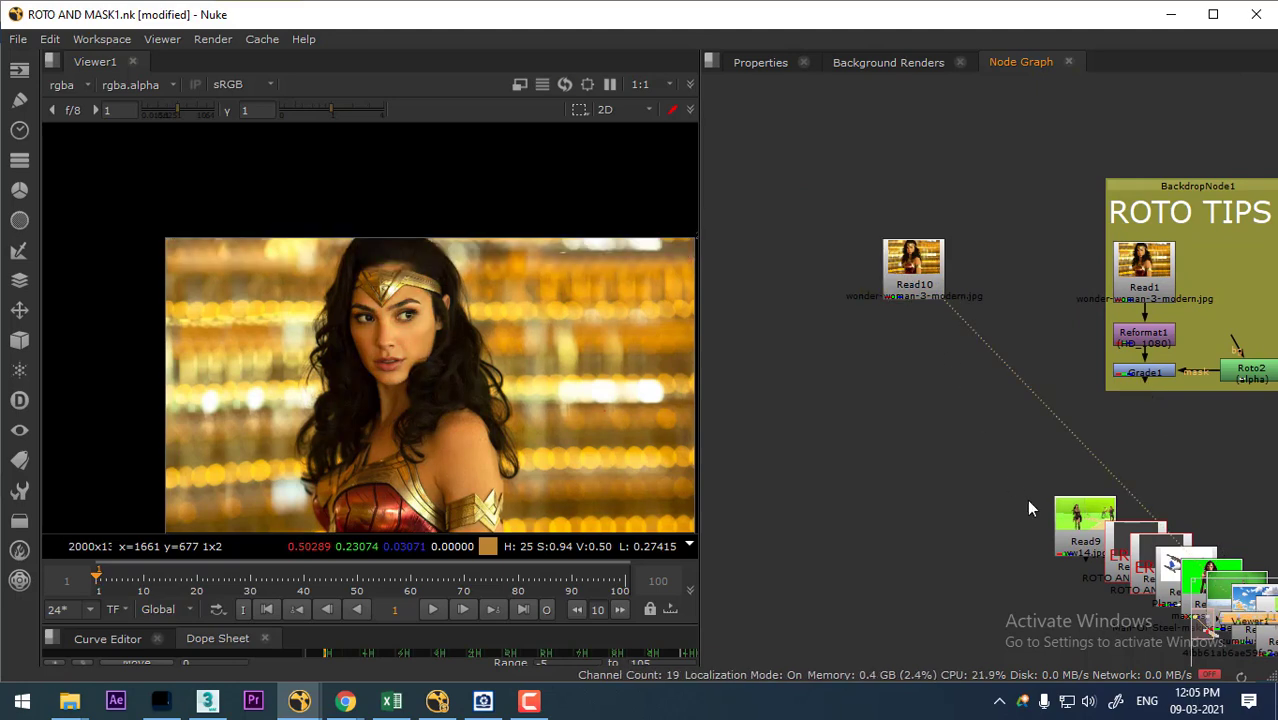
- Move the remaining Read nodes, including Read9, to the top of the node graph
mouse_move(1157, 498)
mouse_down()
mouse_move(982, 373)
mouse_move(942, 322)
mouse_up()
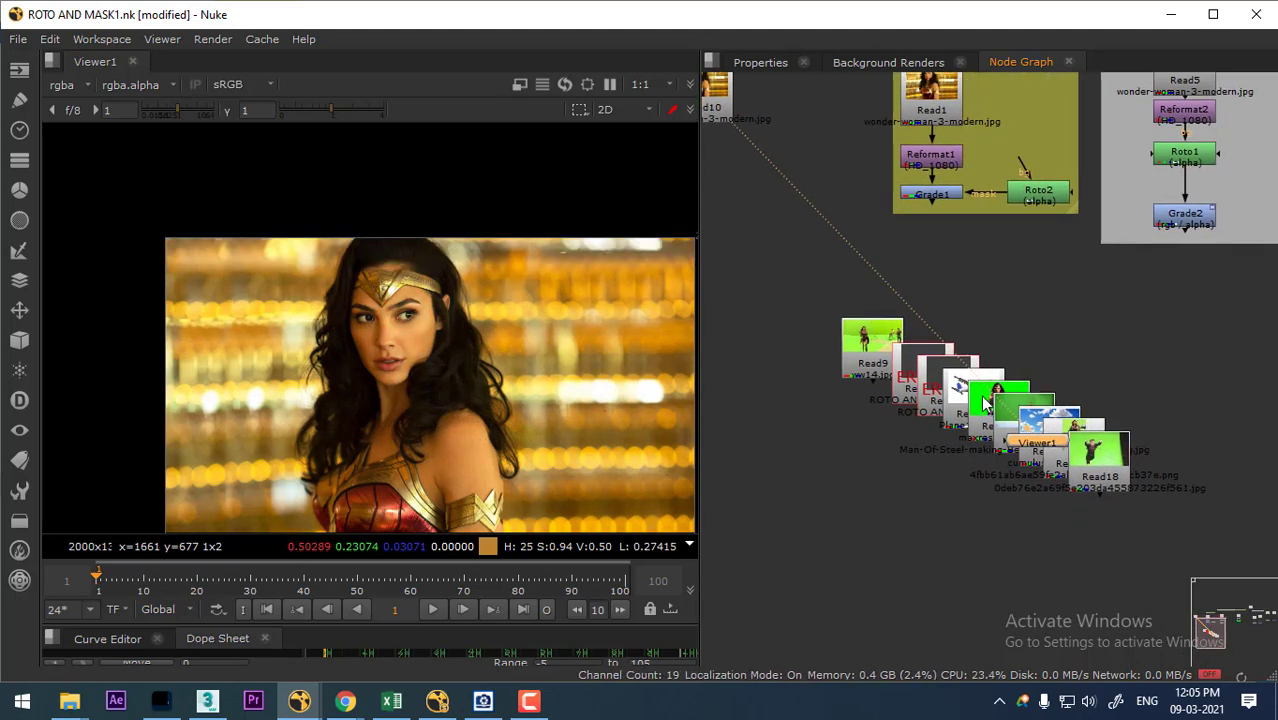
mouse_move(1036, 444)
mouse_down()
mouse_move(778, 325)
mouse_move(825, 342)
mouse_up()
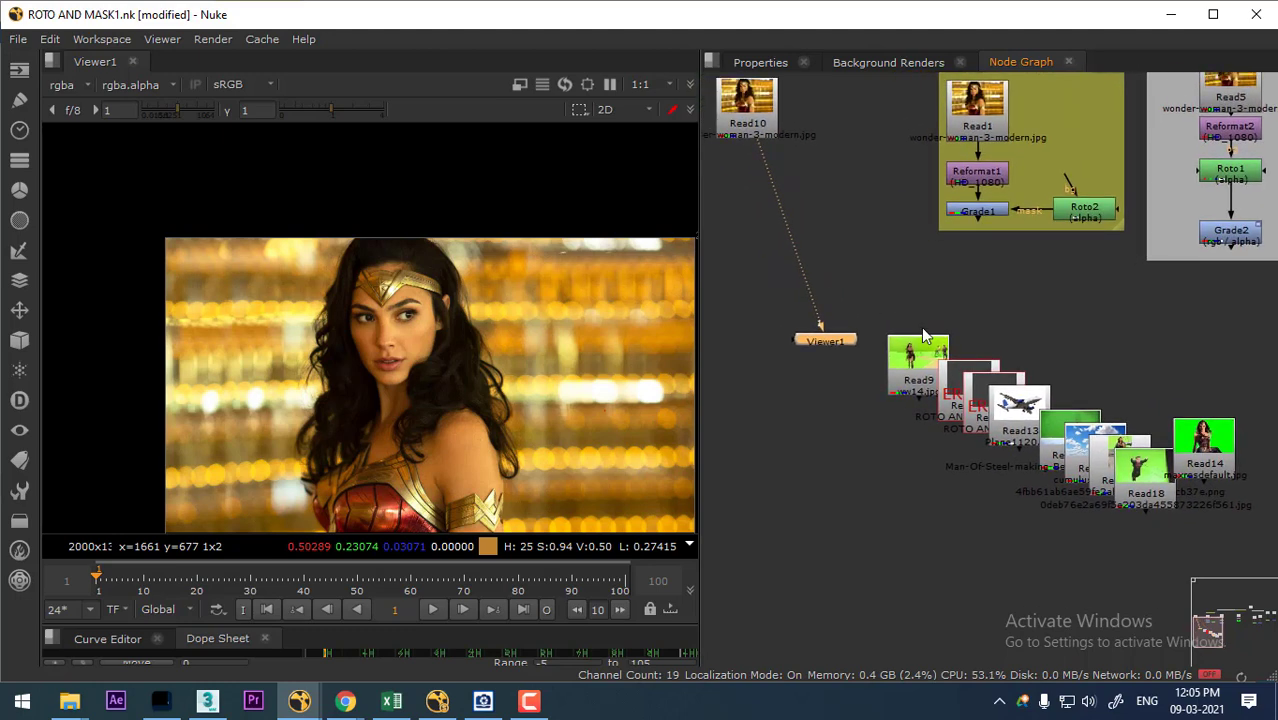
drag(896, 282, 1250, 520)
scroll(1126, 516, down, 2)
scroll(1125, 515, up, 1)
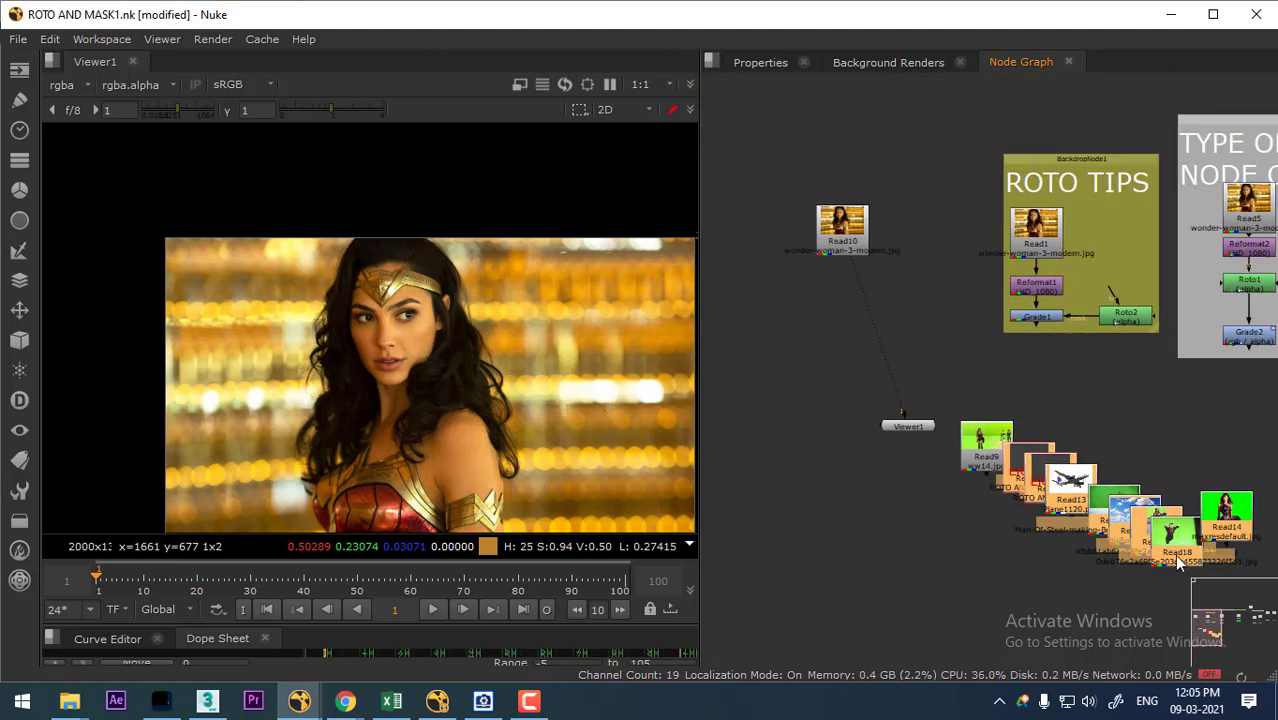
drag(1125, 515, 957, 99)
drag(978, 418, 892, 137)
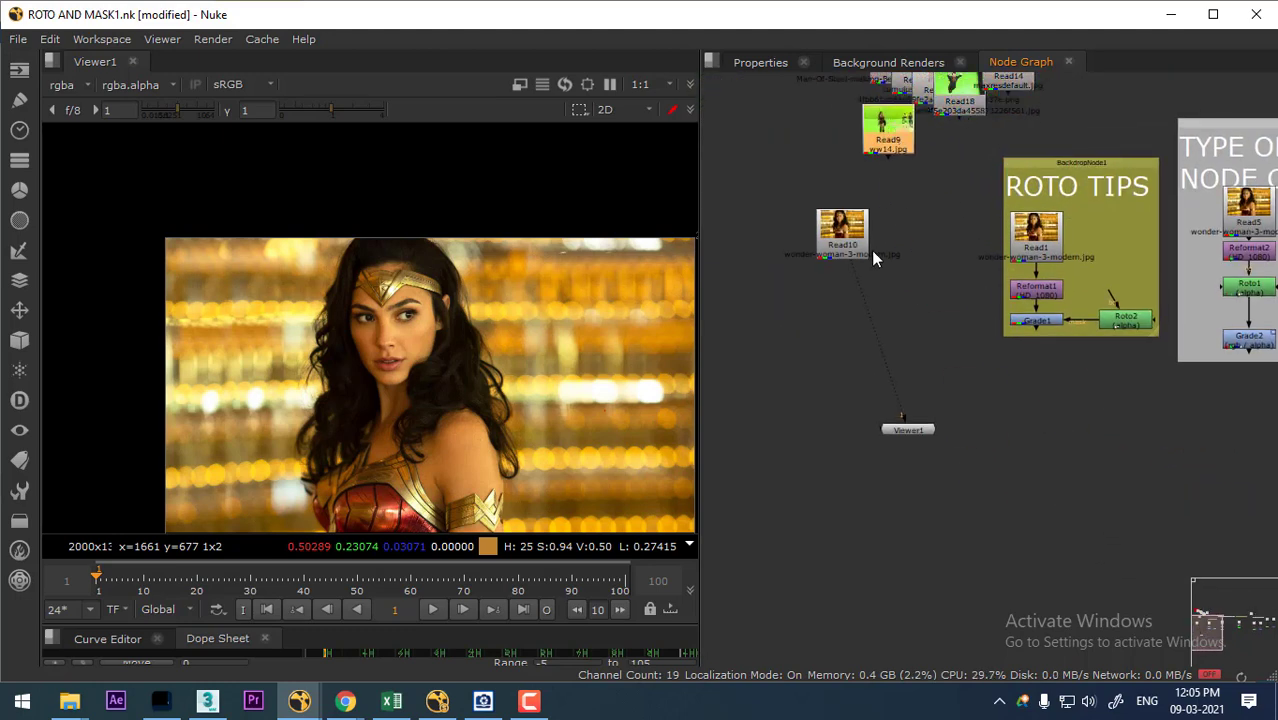
- Place Viewer1 directly below Read10 and recentre the image in the viewer
drag(871, 250, 999, 291)
drag(1054, 466, 943, 473)
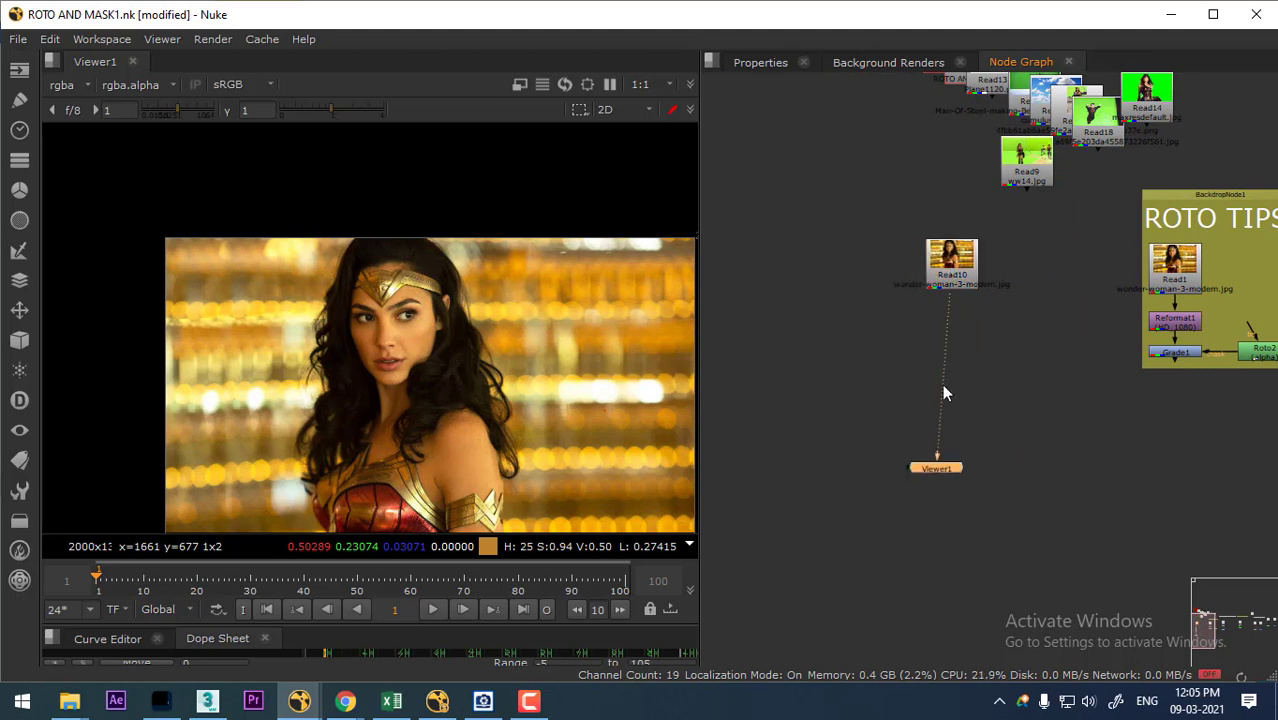
scroll(506, 341, down, 2)
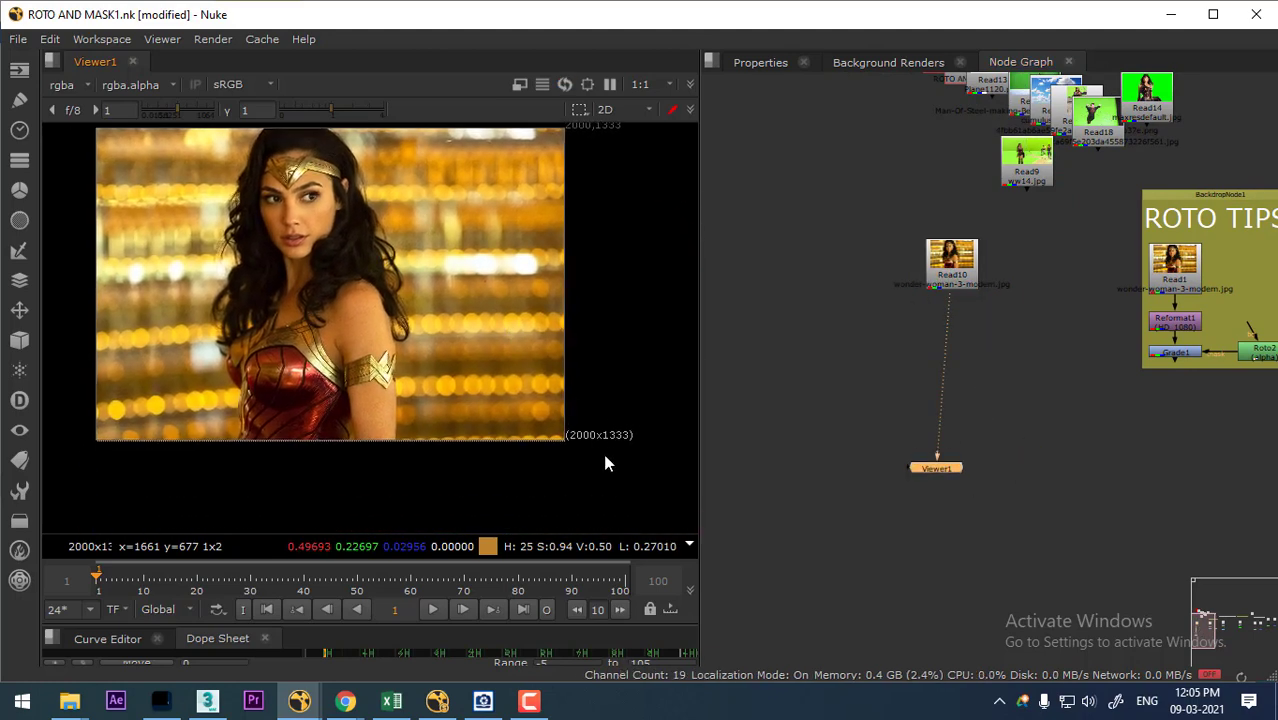
drag(605, 462, 616, 484)
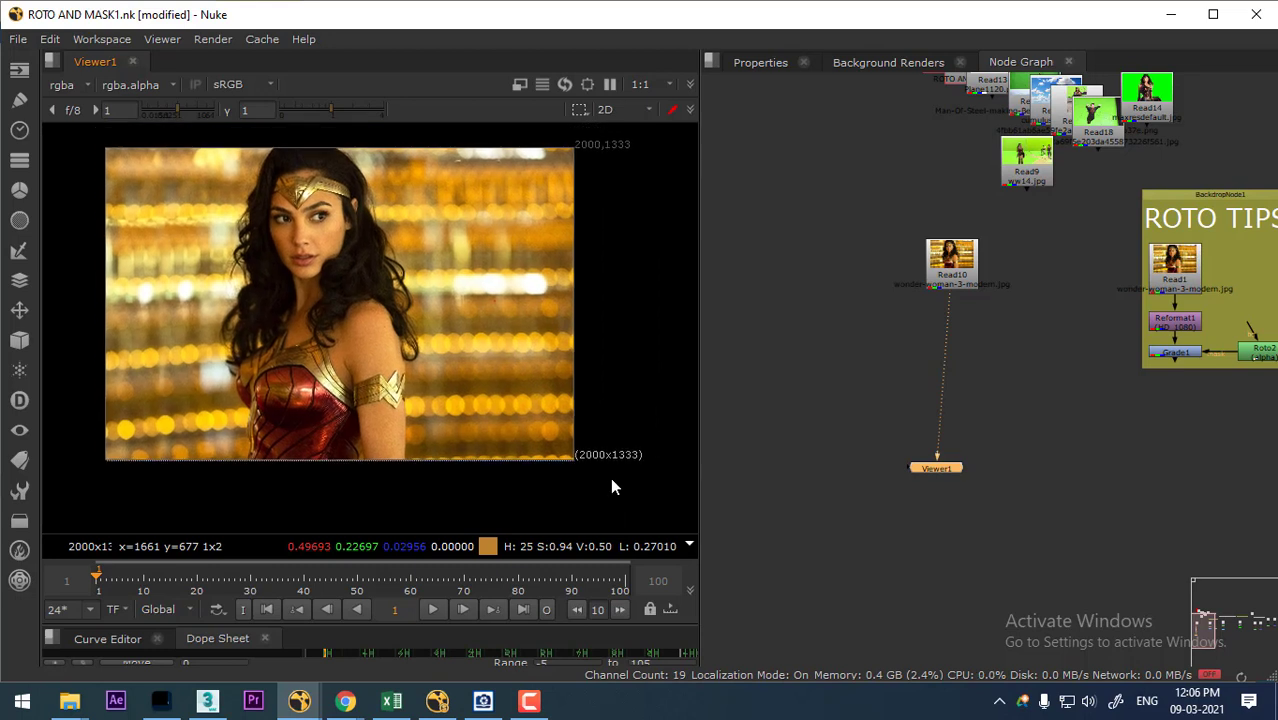
click(922, 414)
scroll(960, 408, up, 1)
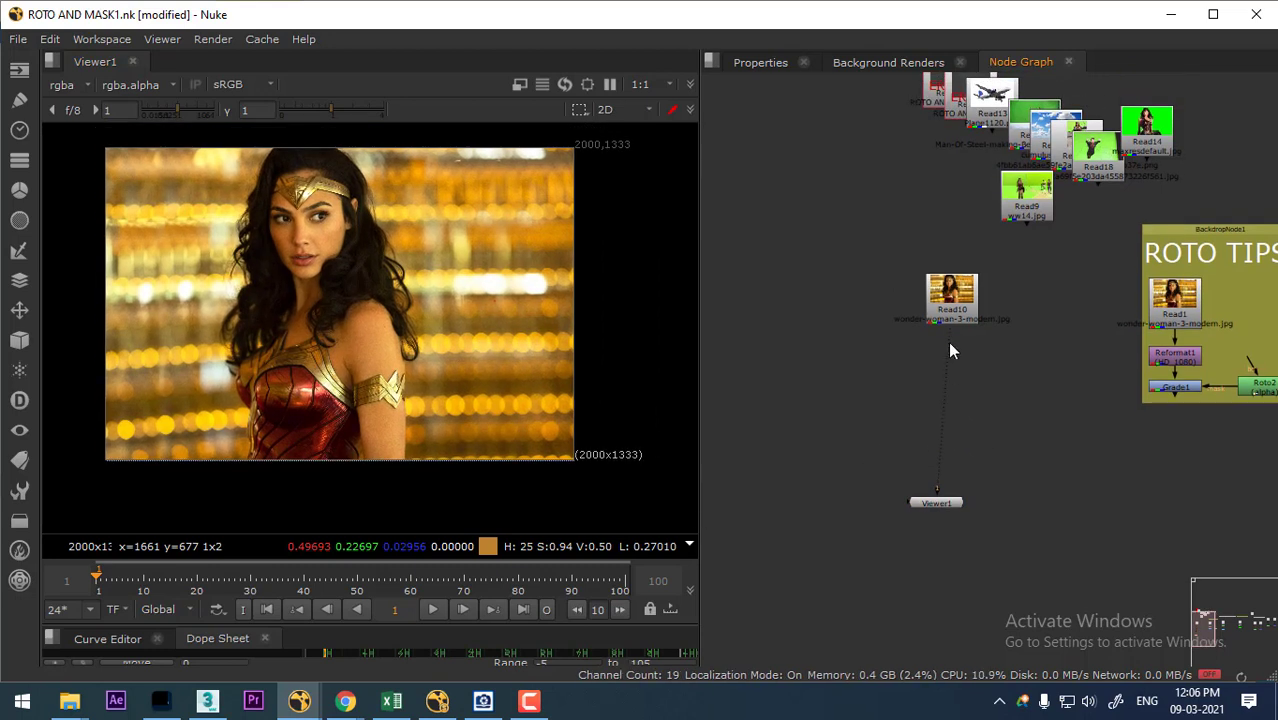
drag(950, 290, 926, 291)
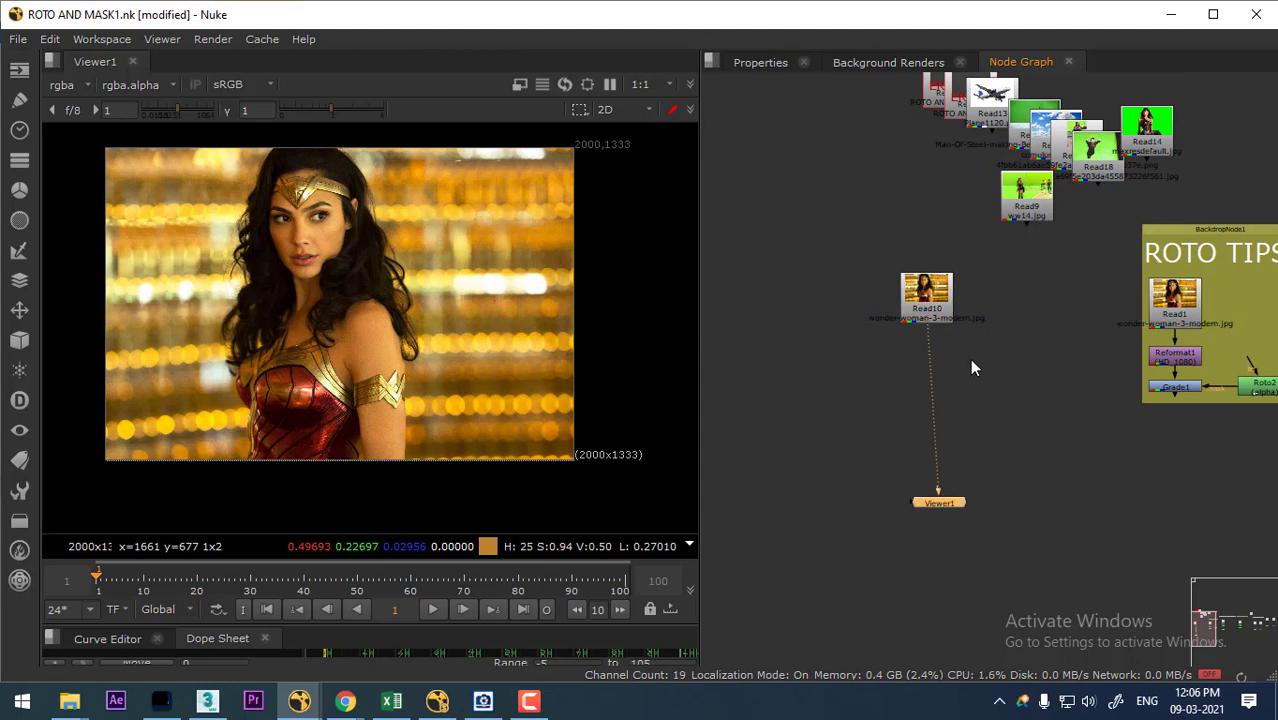
scroll(969, 358, up, 1)
- Add a Reformat node after Read10 with its output format set to HD_1080
key(Tab)
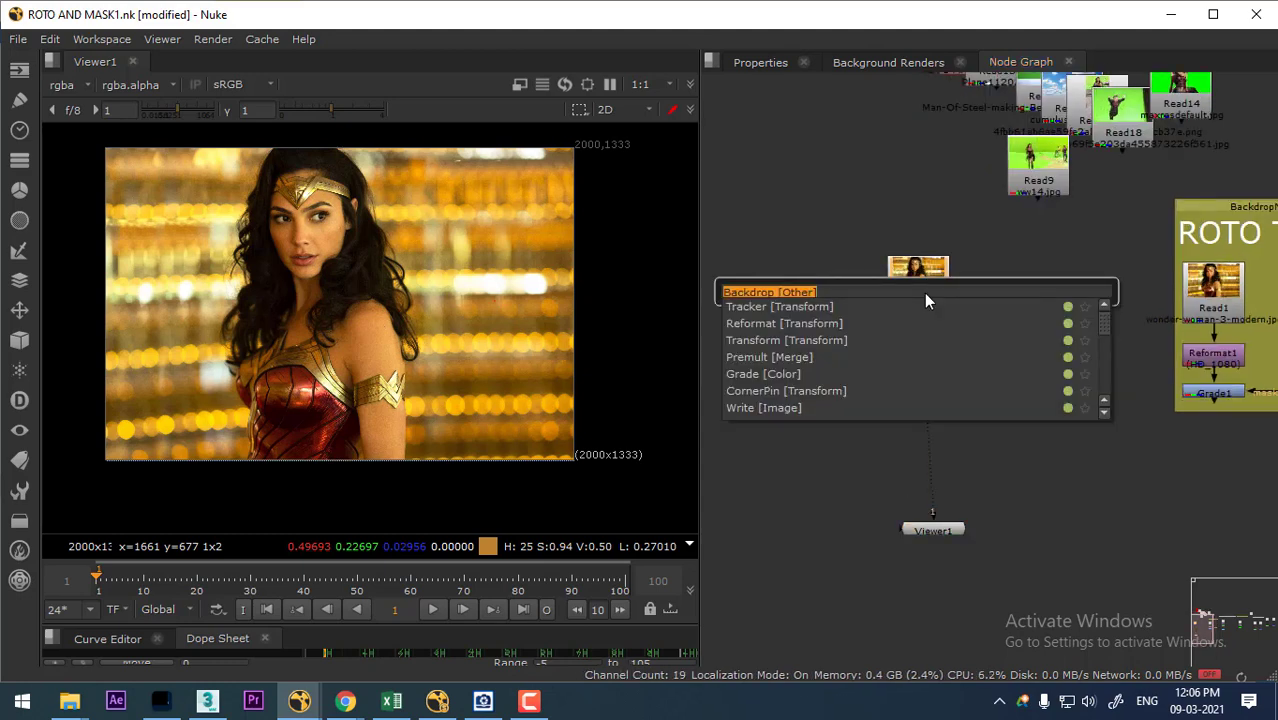
text(Reformat [Transform)
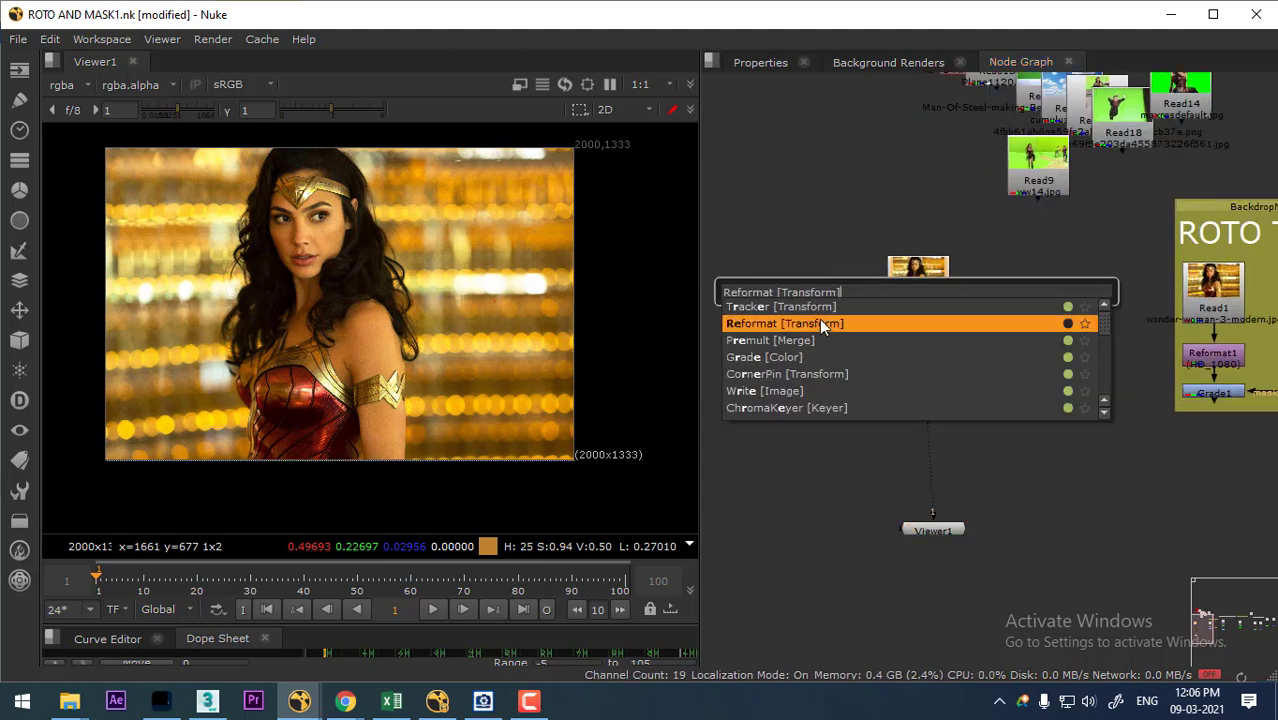
click(840, 324)
click(560, 323)
click(572, 322)
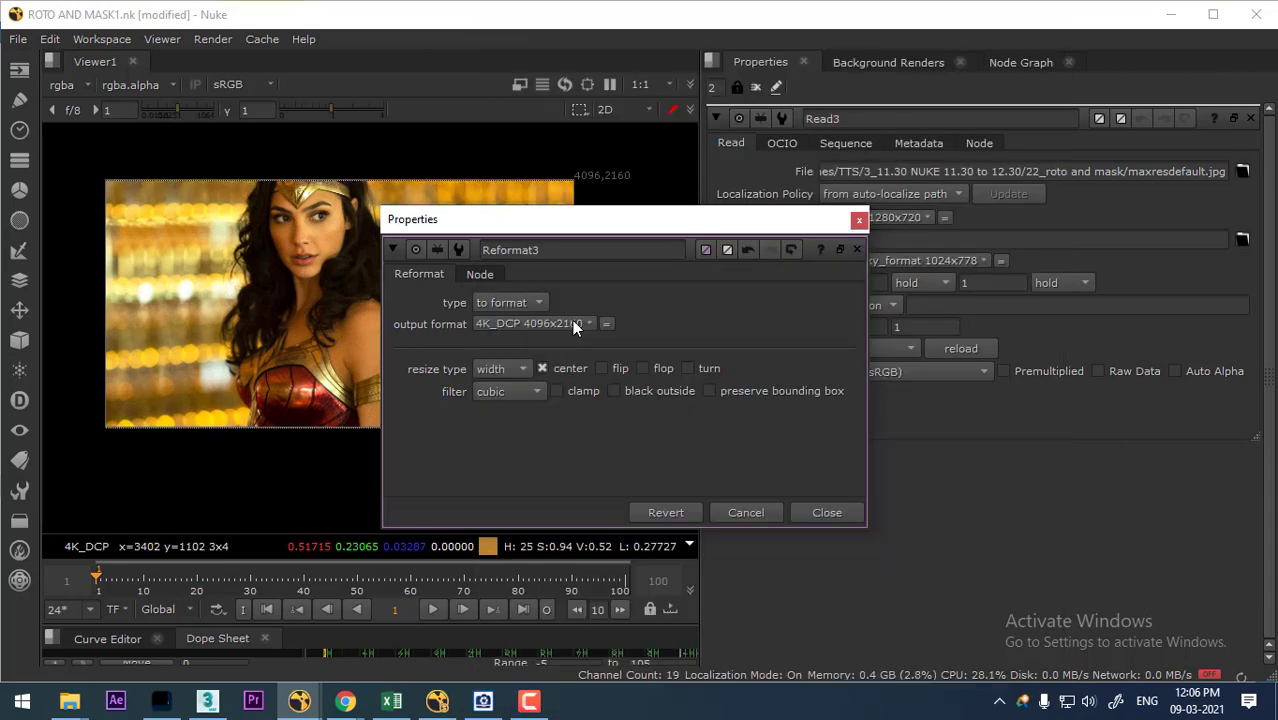
click(574, 324)
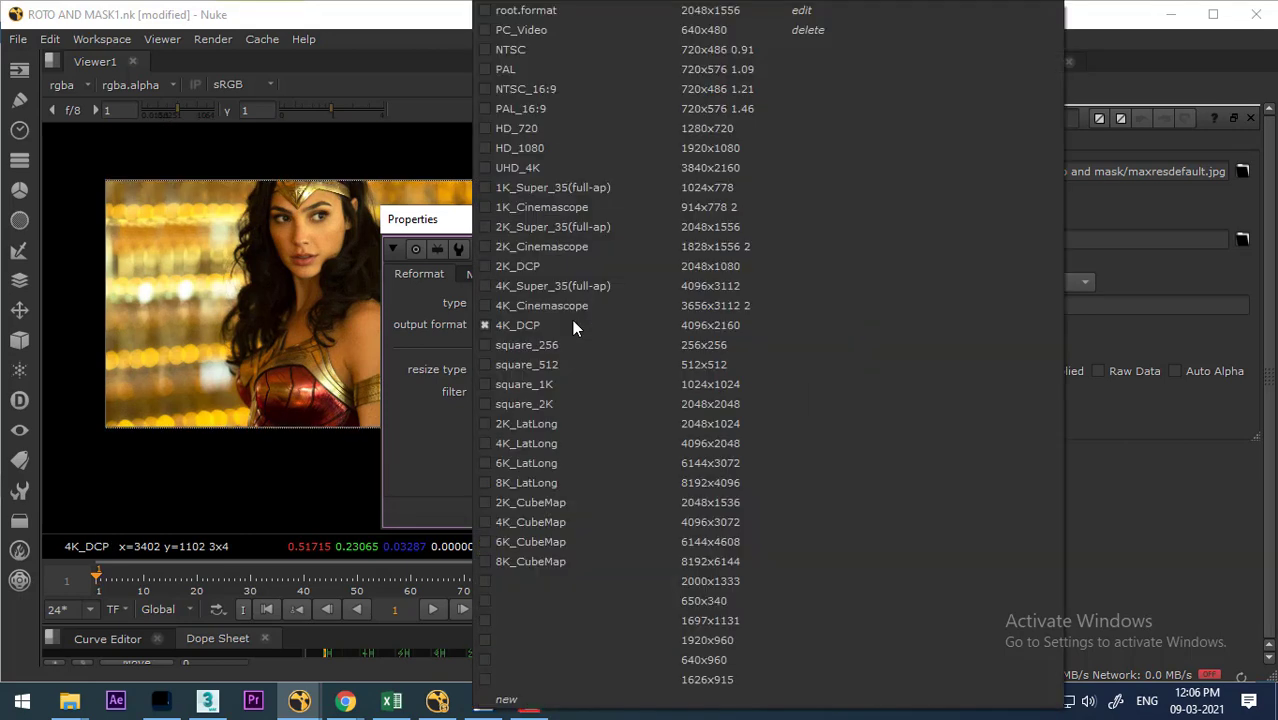
click(570, 148)
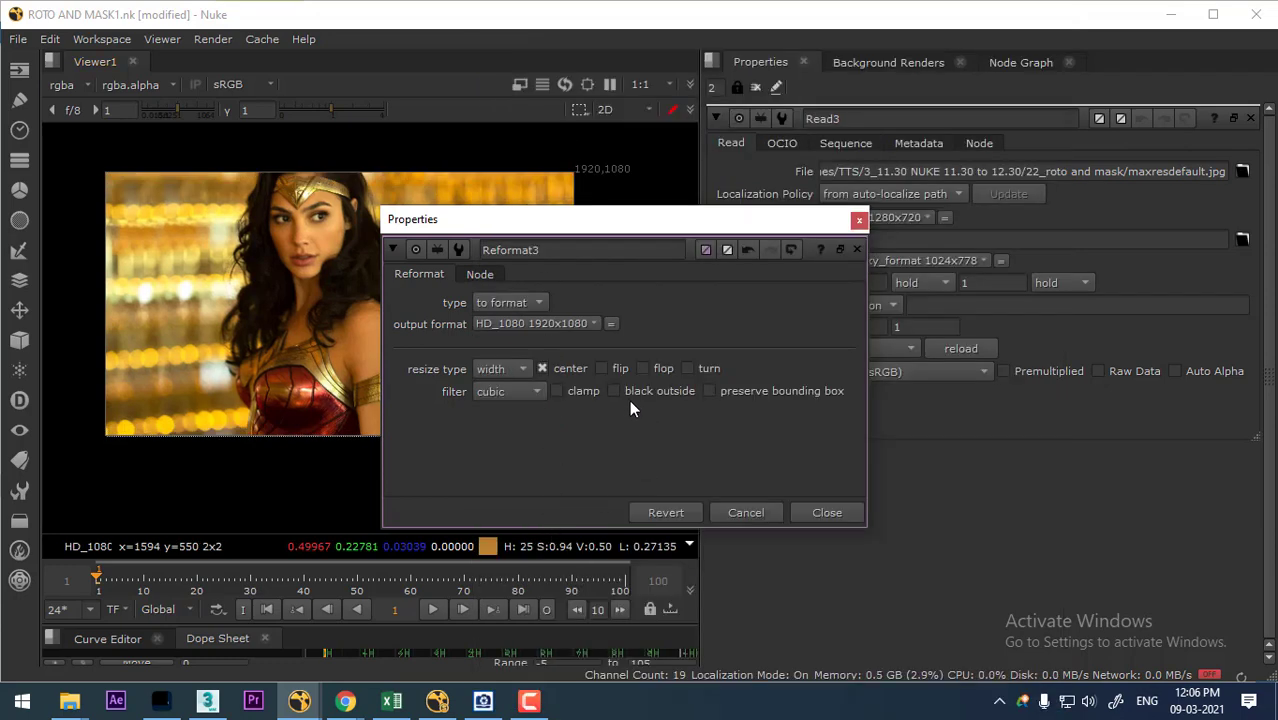
- Try Reformat3's black outside, flip and flop options, leaving all of them off
click(614, 391)
click(614, 391)
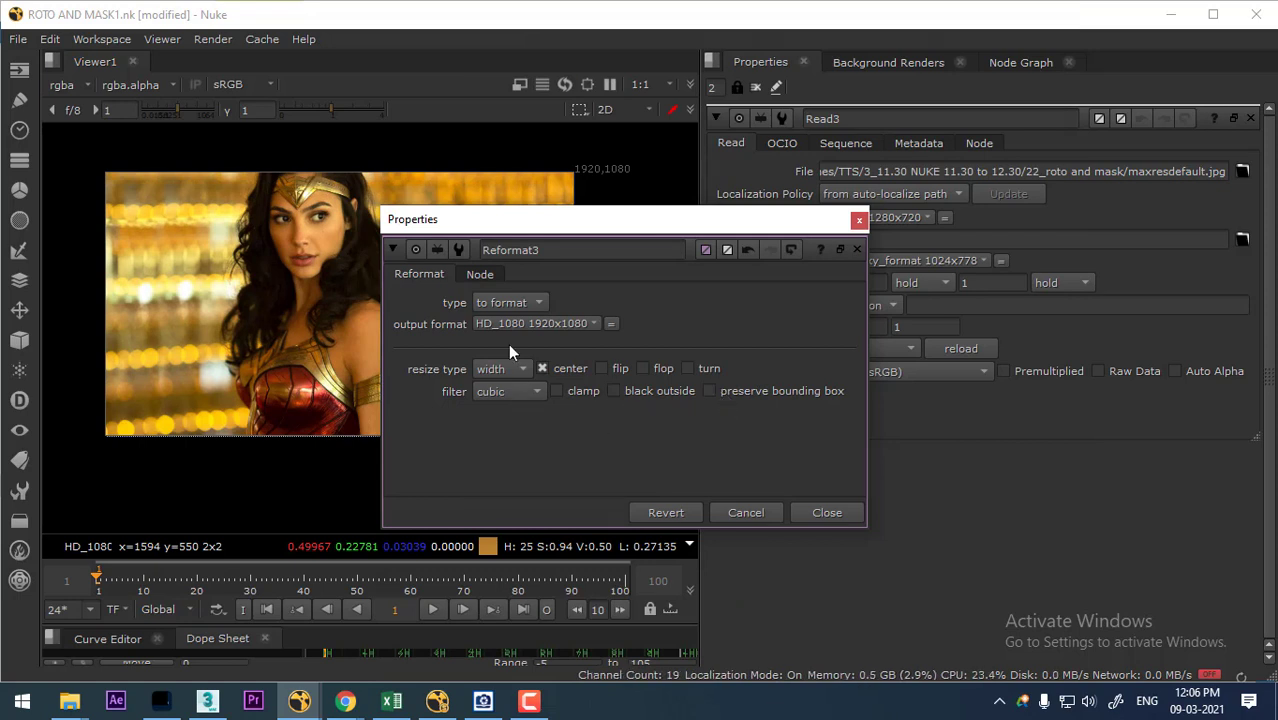
click(618, 370)
click(618, 370)
click(654, 368)
click(654, 368)
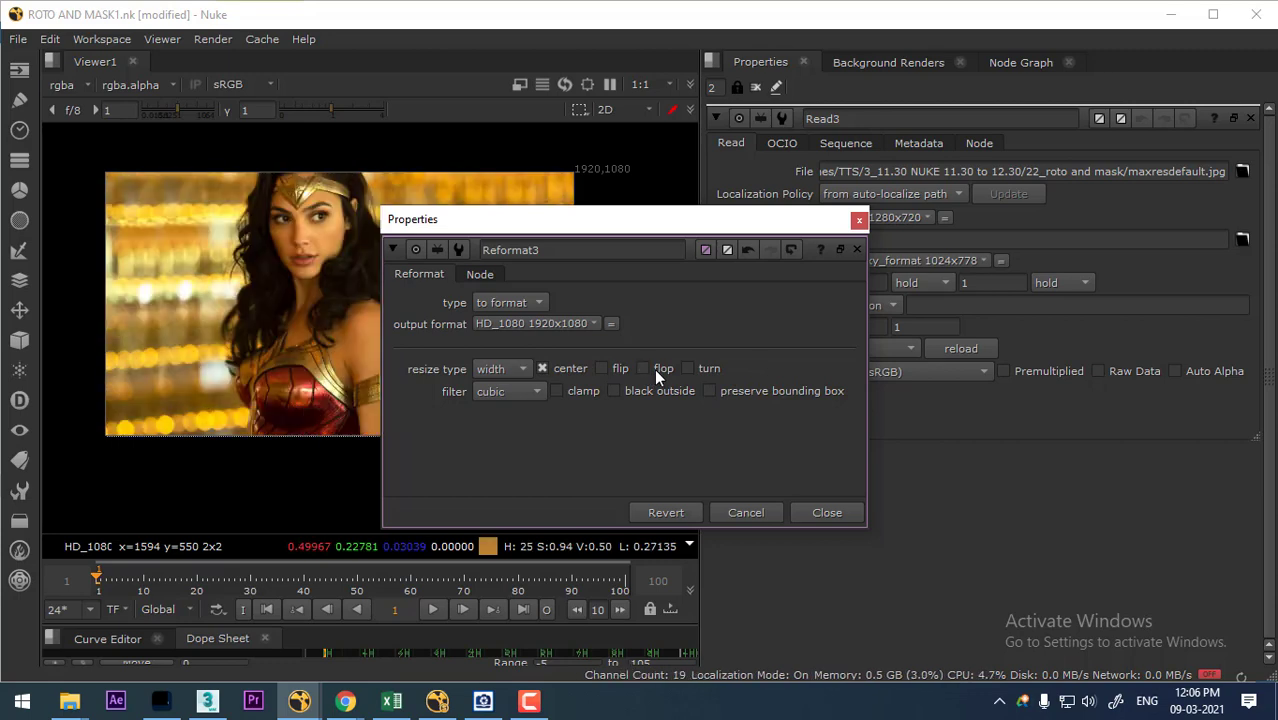
click(654, 368)
click(654, 368)
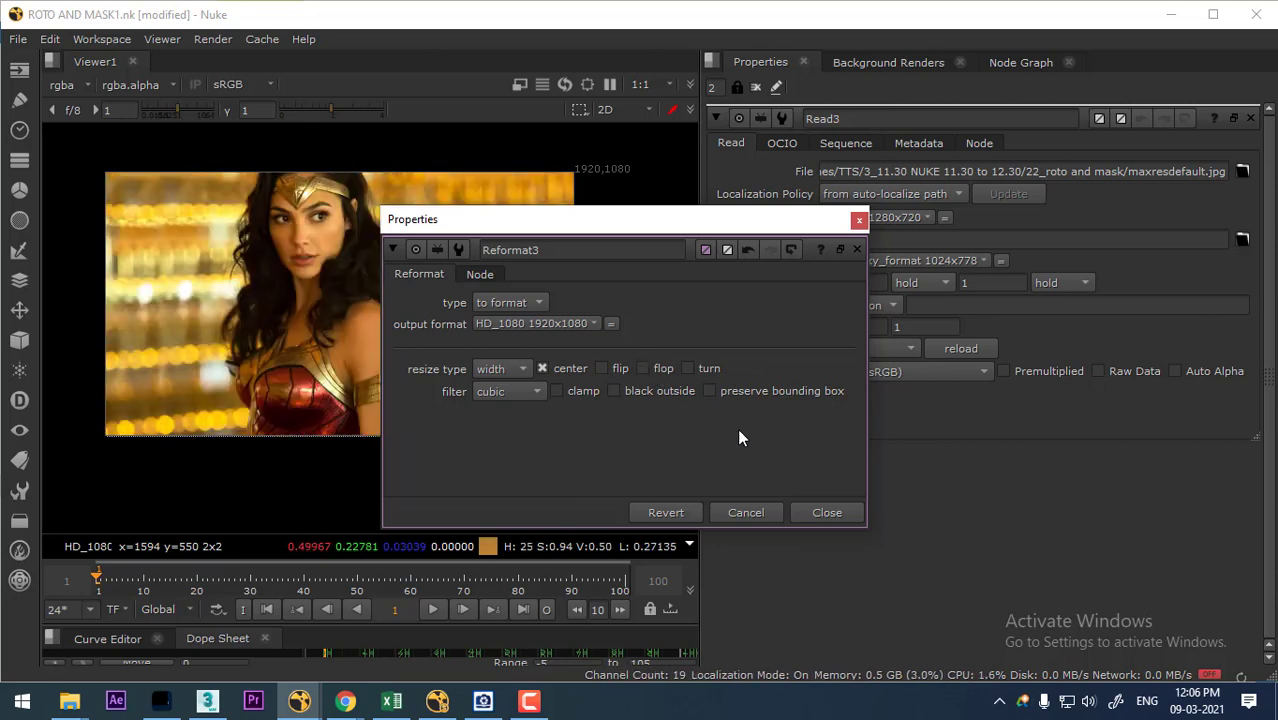
- Position Reformat3 just below Read10 and select it for the next node
click(826, 512)
click(1021, 62)
scroll(1012, 386, up, 2)
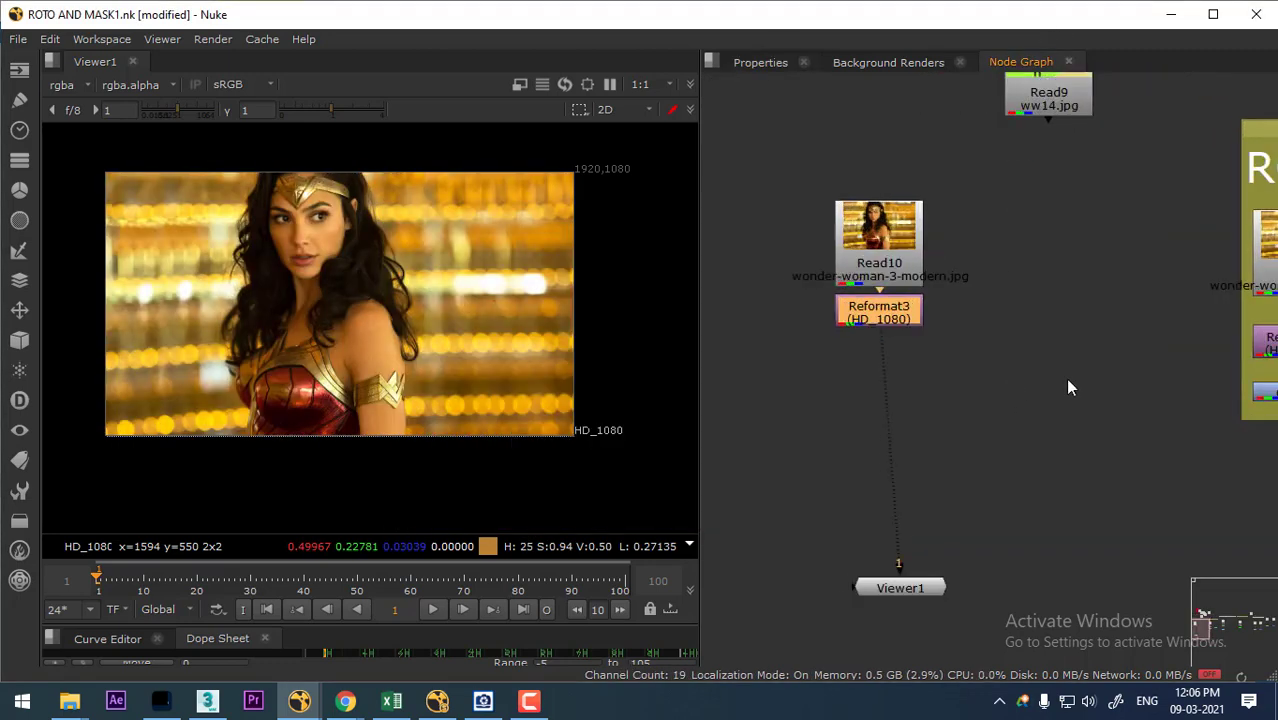
scroll(1068, 387, down, 4)
scroll(910, 368, up, 2)
scroll(951, 375, up, 2)
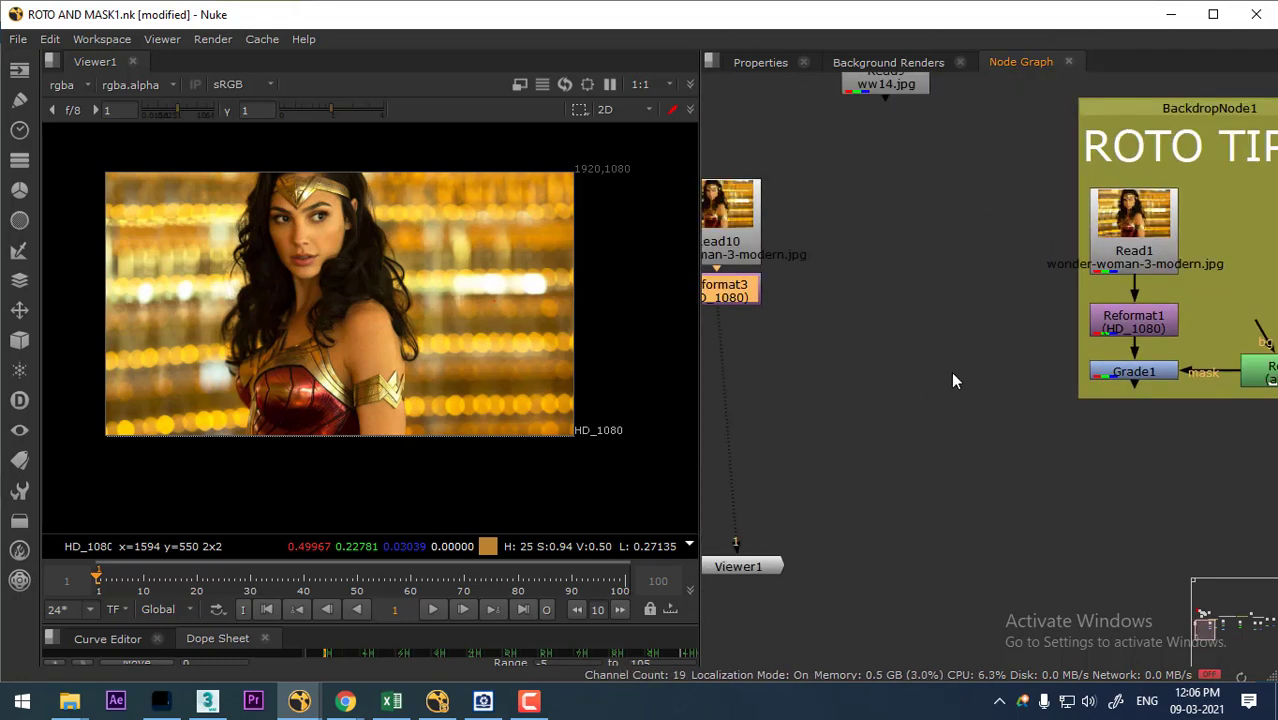
scroll(960, 372, down, 3)
scroll(980, 375, up, 2)
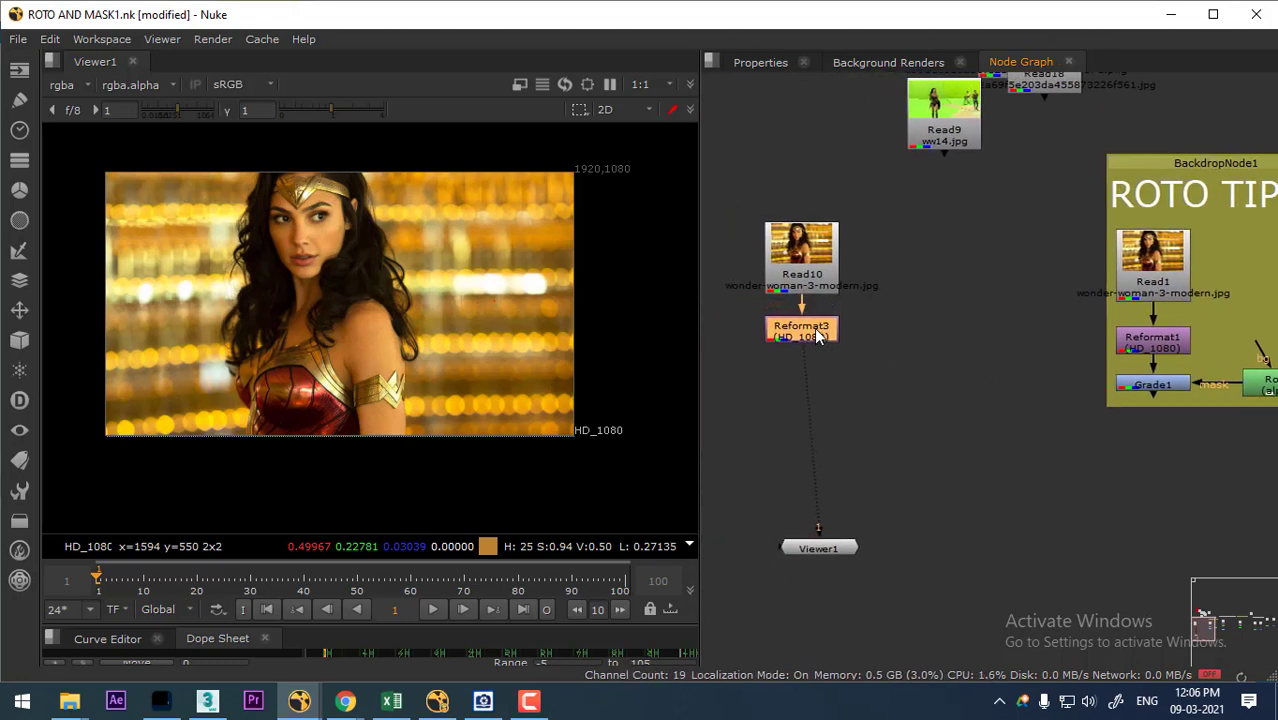
drag(818, 316, 818, 332)
click(861, 358)
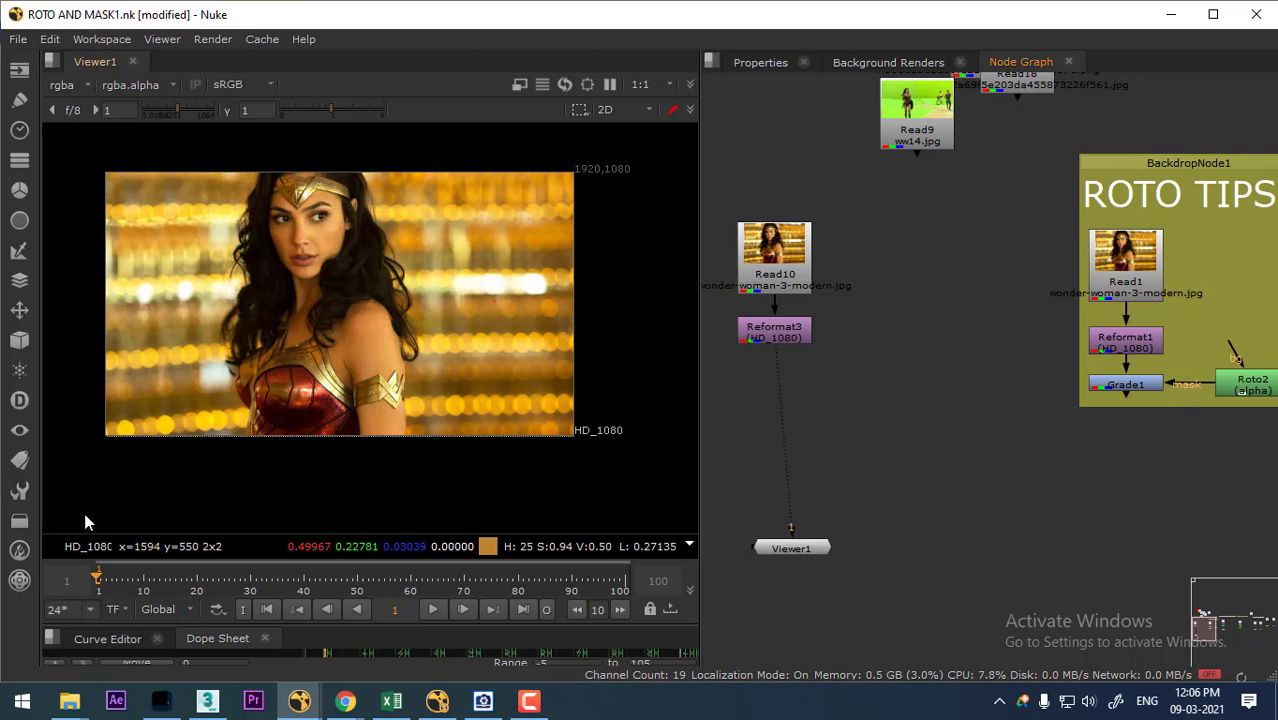
drag(847, 348, 902, 367)
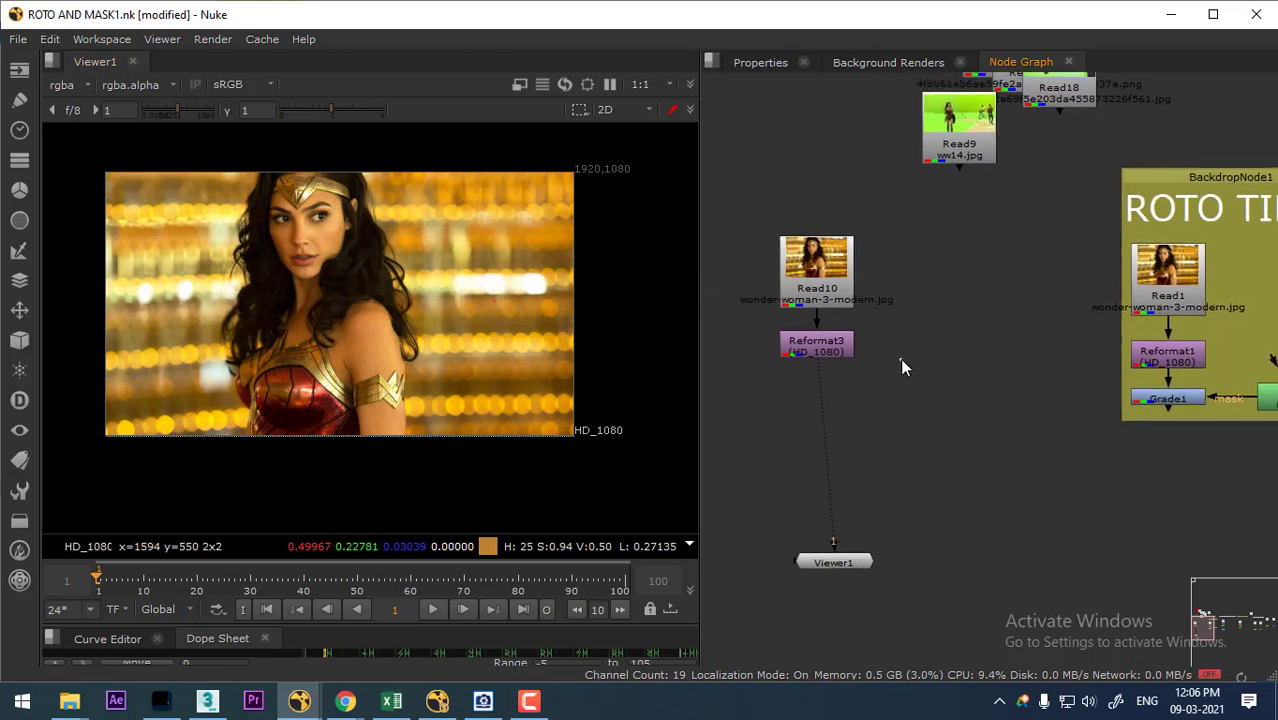
click(826, 348)
- Raise Grade3's gain to 1.6 and place Grade3 below Reformat3
double_click(826, 350)
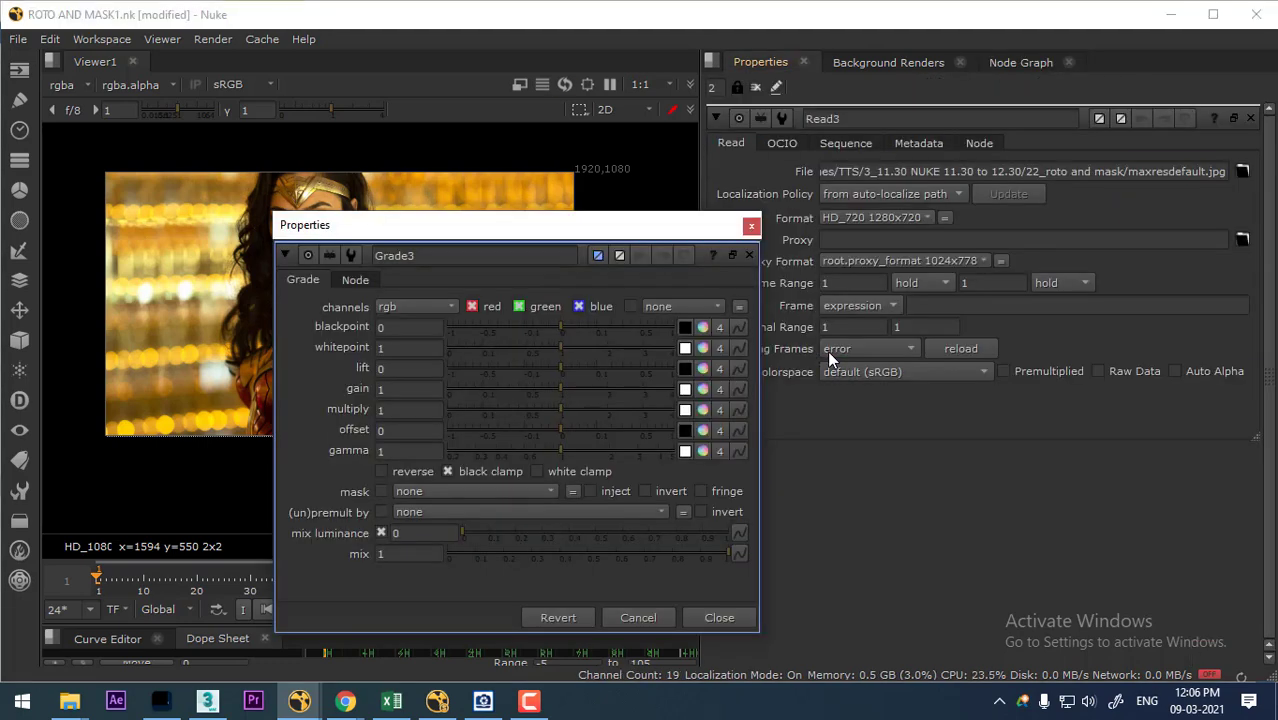
drag(597, 226, 824, 191)
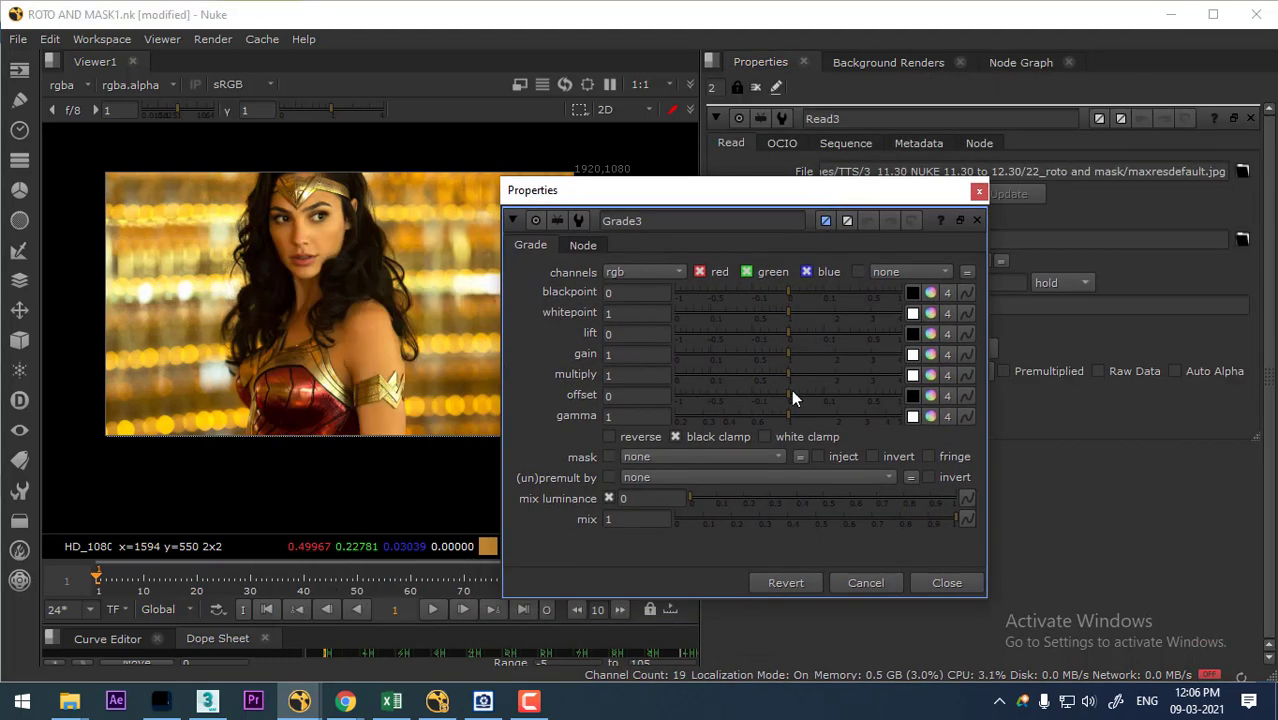
mouse_move(790, 364)
mouse_down()
mouse_move(766, 359)
mouse_move(821, 358)
mouse_up()
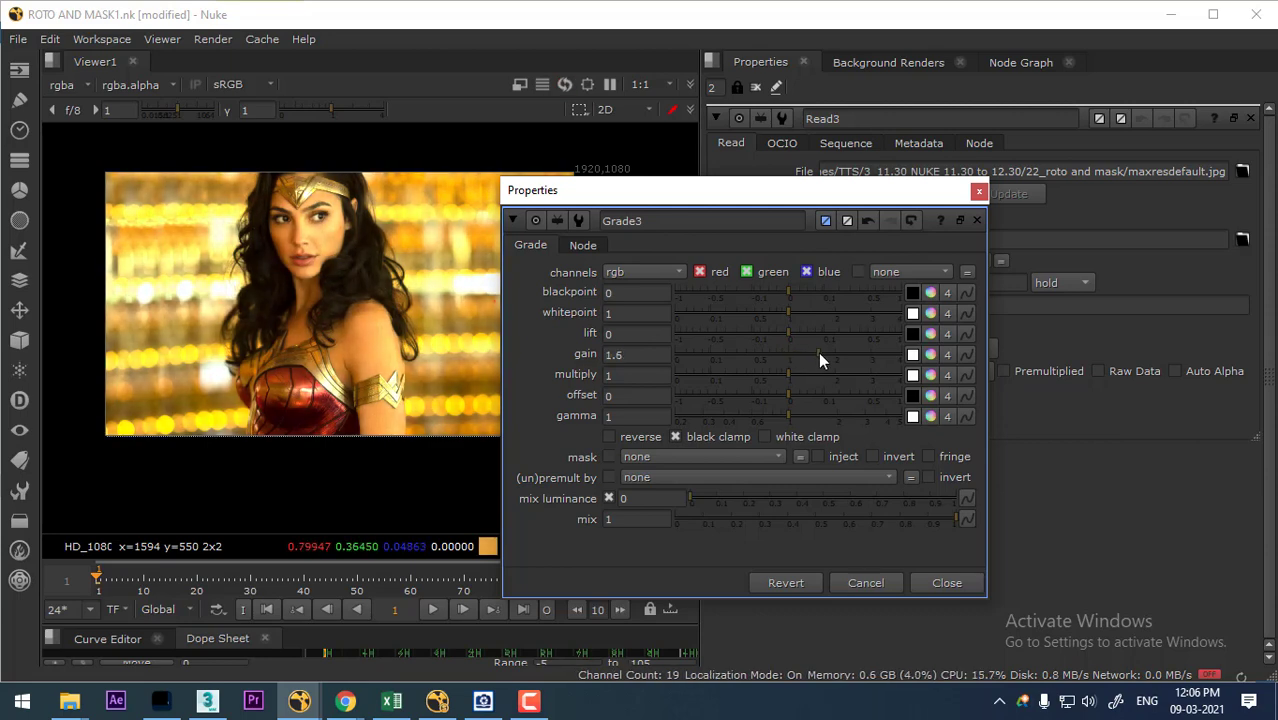
click(939, 591)
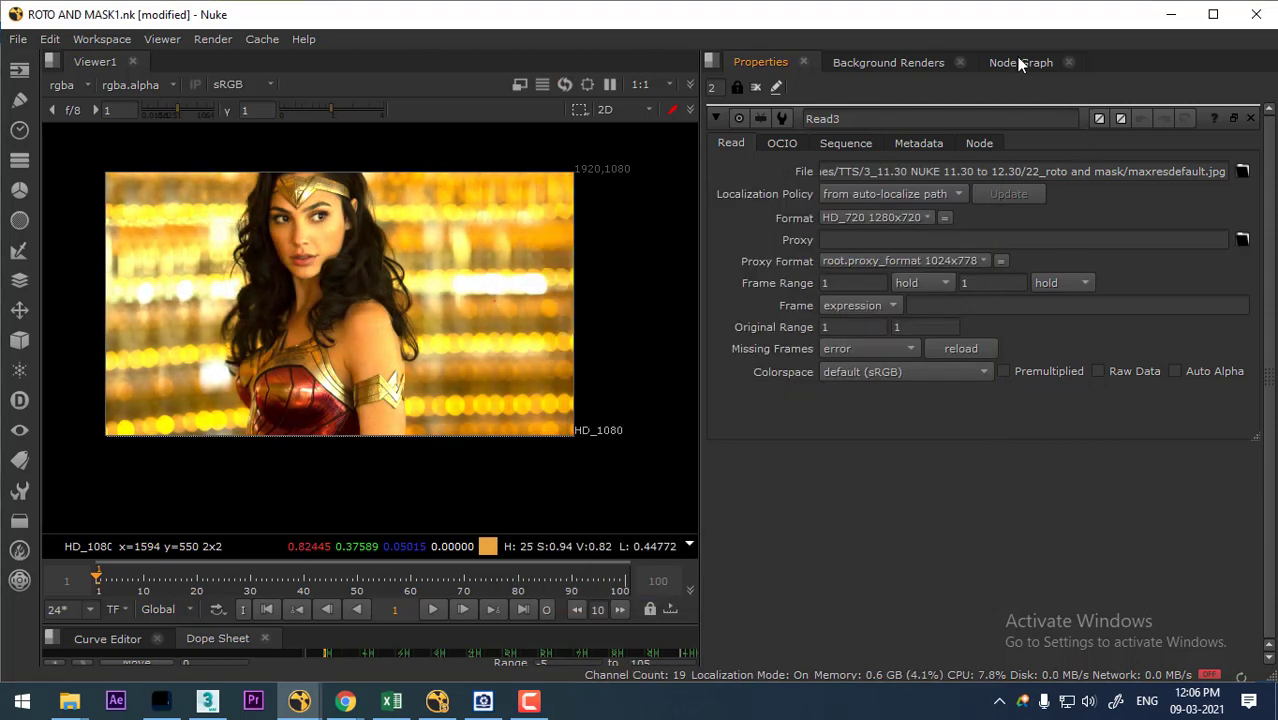
click(1020, 62)
drag(871, 380, 871, 401)
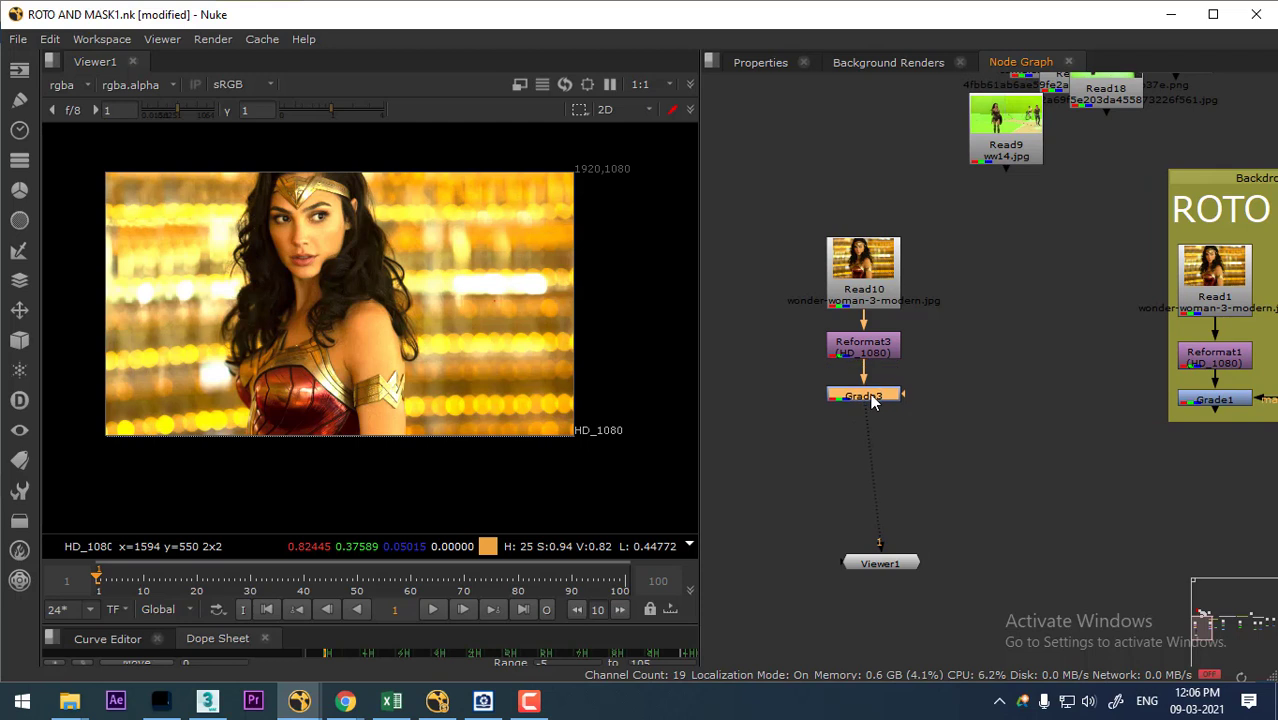
scroll(275, 175, up, 2)
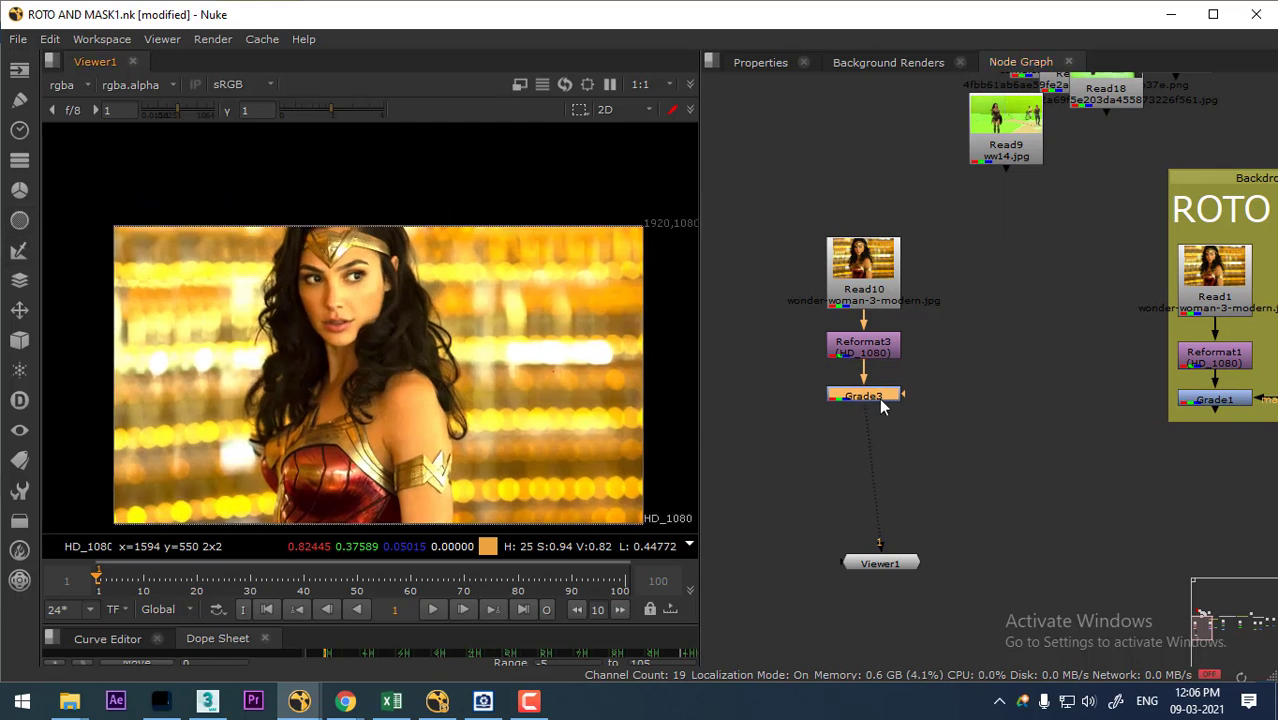
drag(975, 387, 963, 390)
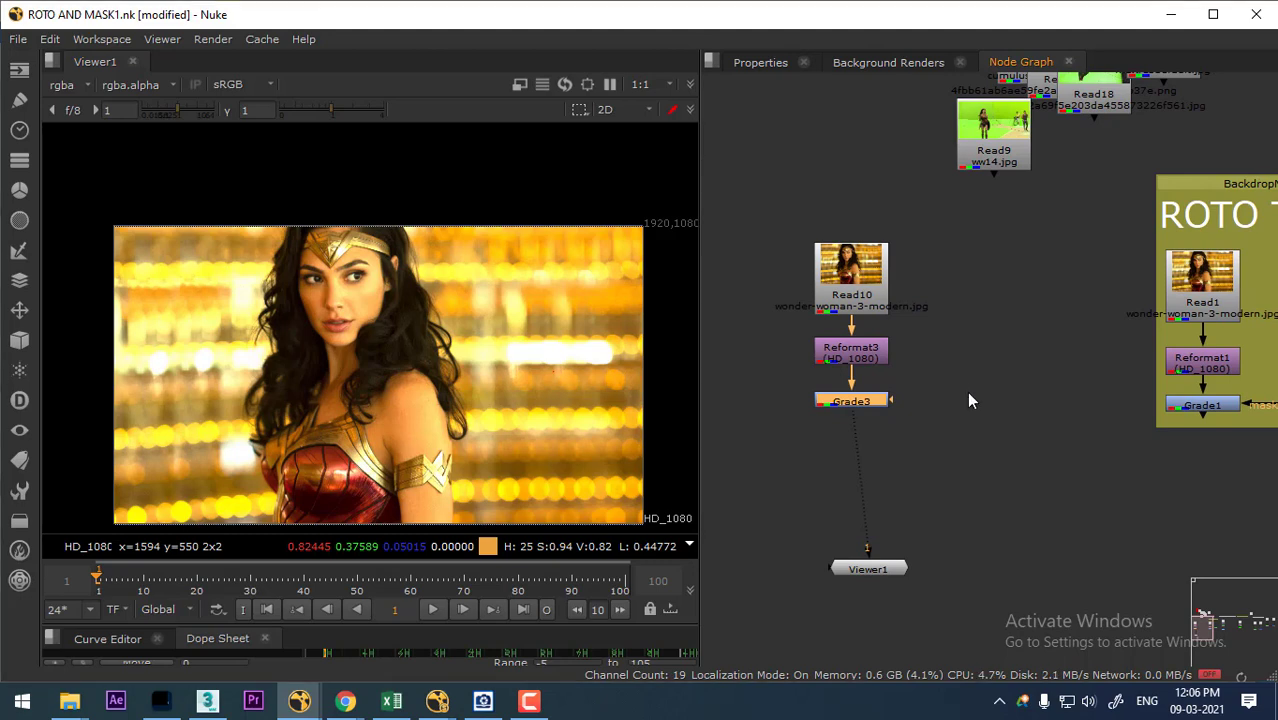
- Replace the Roto node attached to Grade3 with a new unconnected Roto6 node
key(o)
click(786, 218)
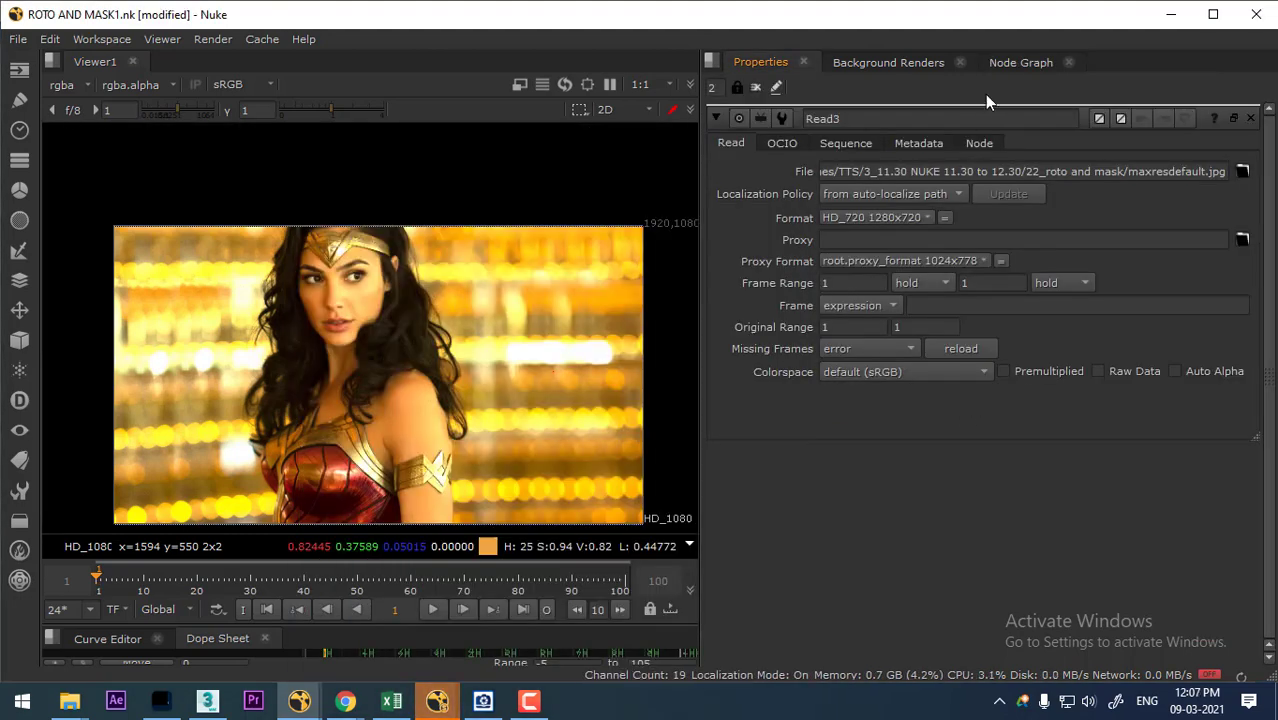
click(1002, 61)
click(872, 433)
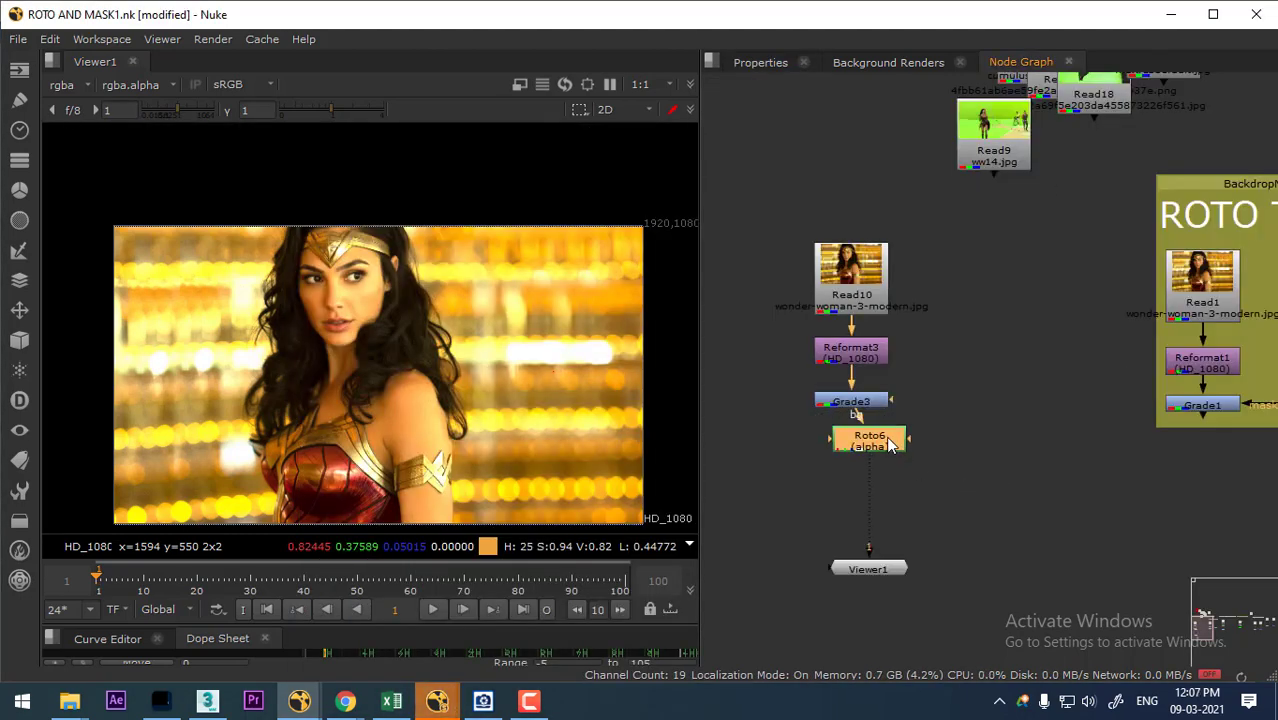
key(Delete)
click(994, 380)
key(o)
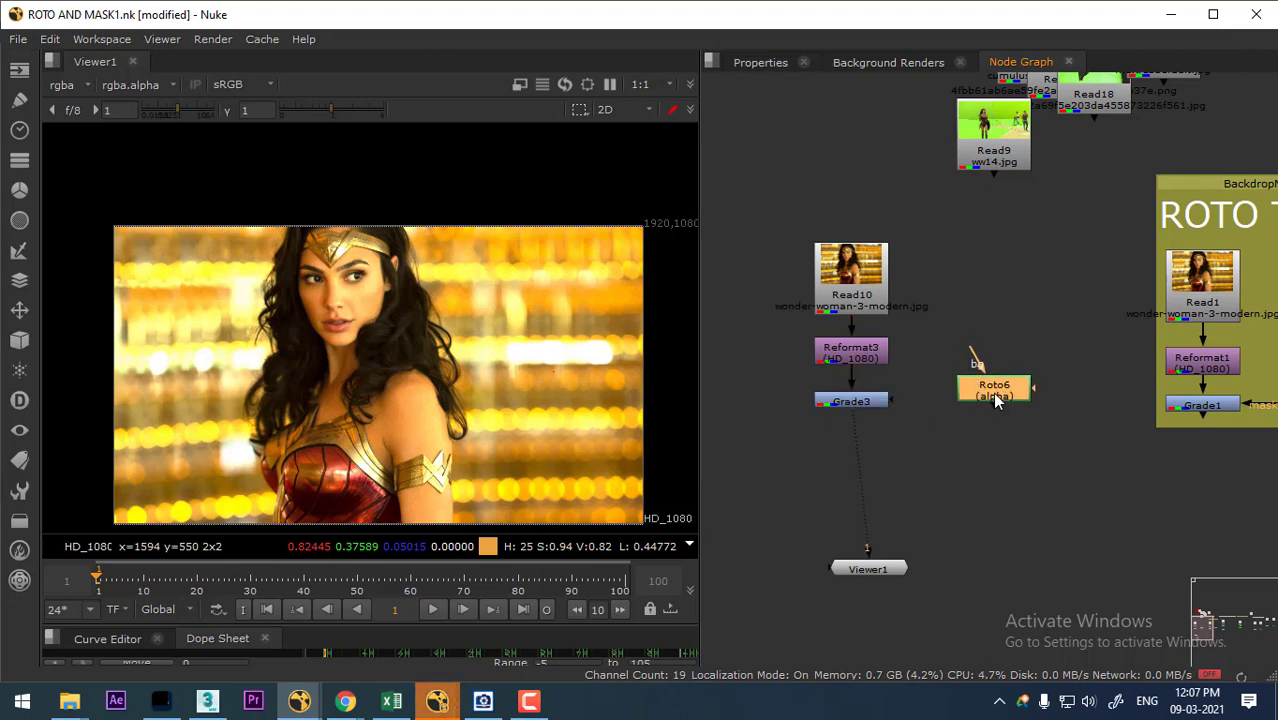
- Draw an Ellipse shape around the woman's face in Roto6
scroll(304, 318, up, 2)
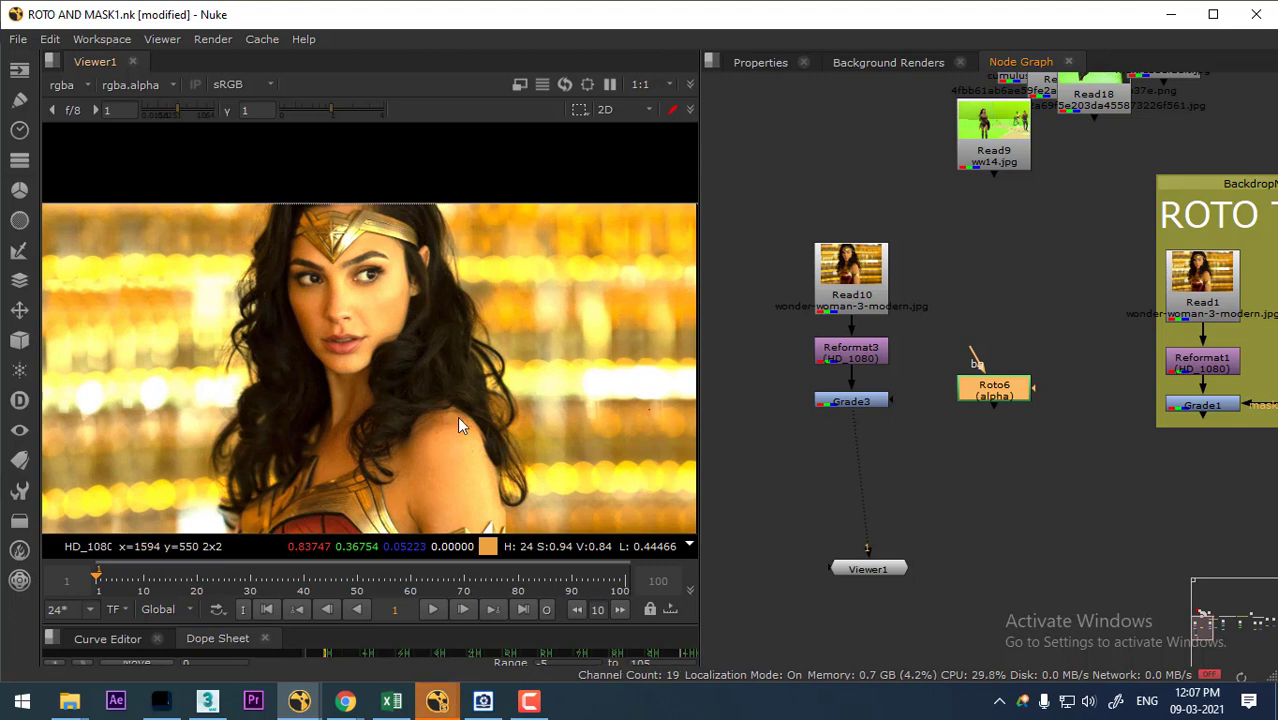
double_click(993, 400)
drag(474, 229, 932, 188)
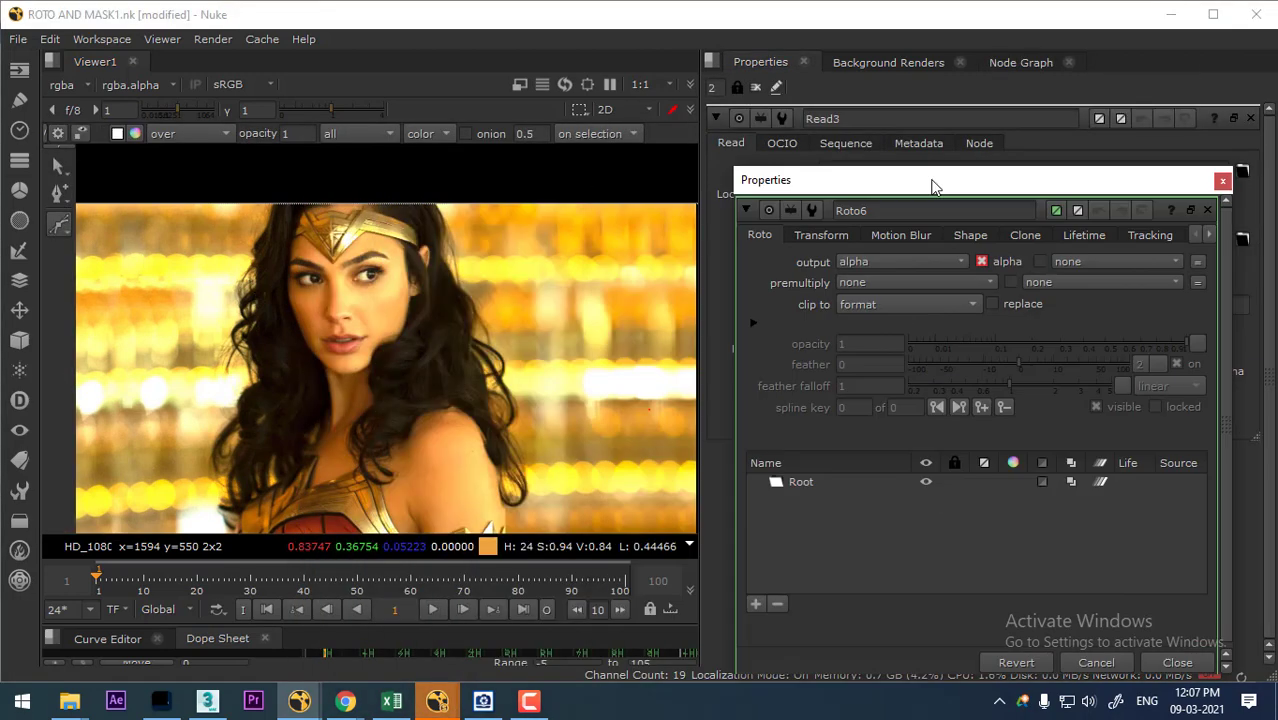
right_click(59, 224)
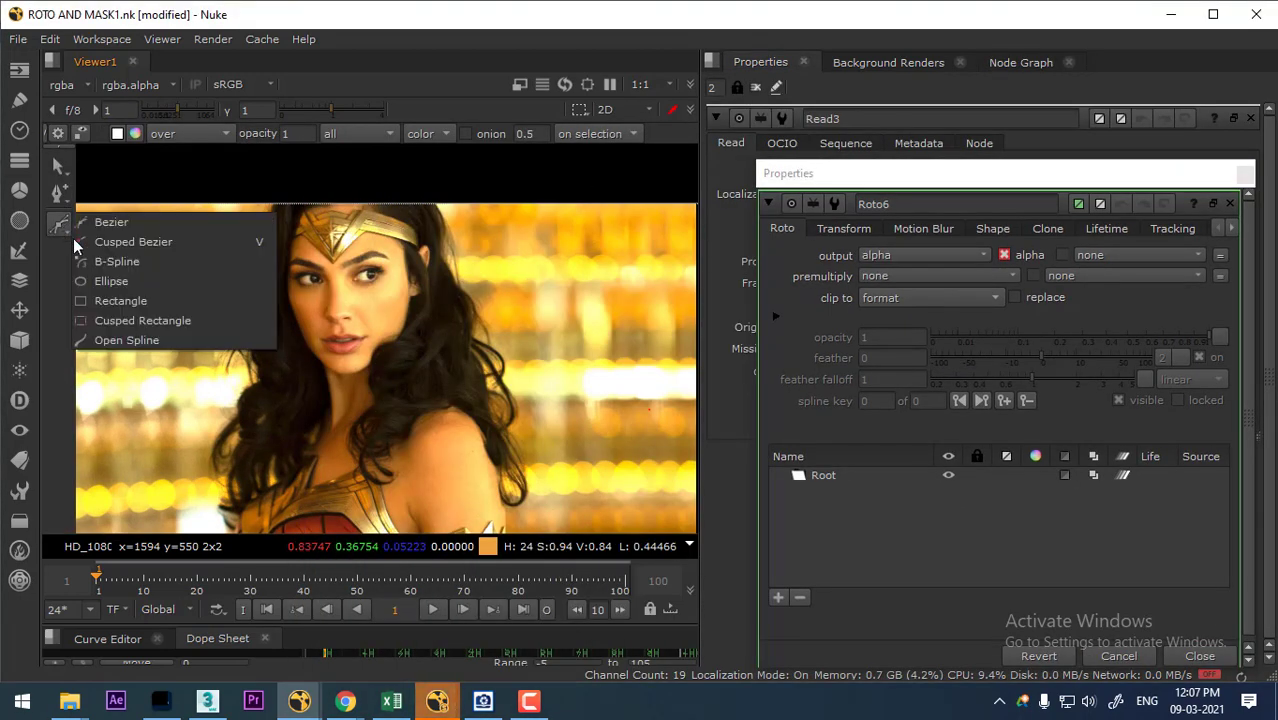
click(111, 281)
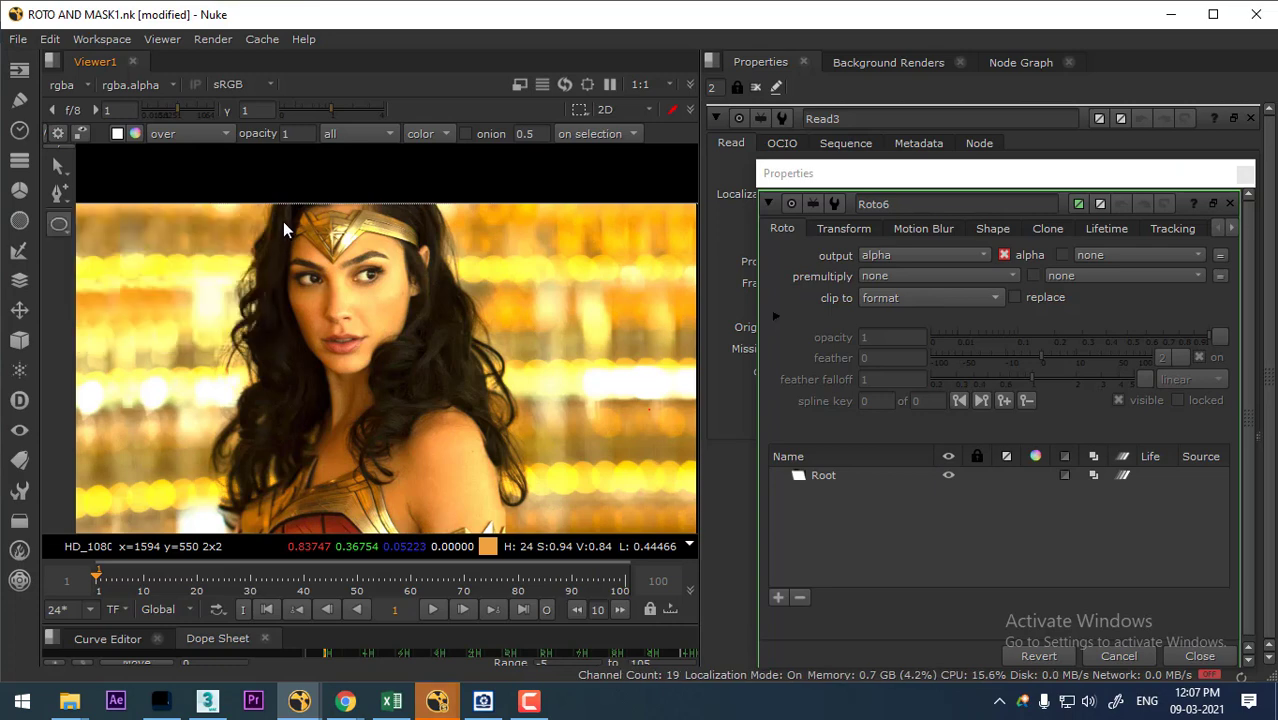
drag(282, 218, 417, 383)
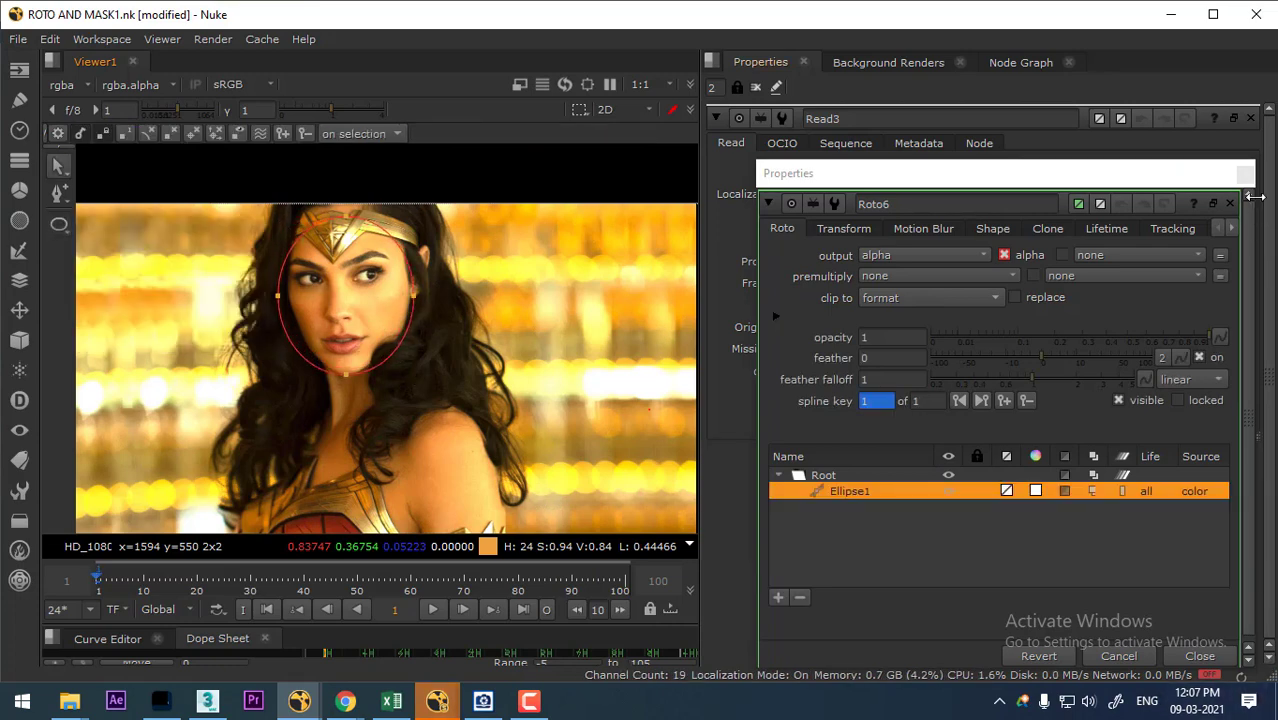
click(1245, 175)
- Connect Roto6 to Grade3's mask input and toggle Grade3 with D to compare
click(1000, 70)
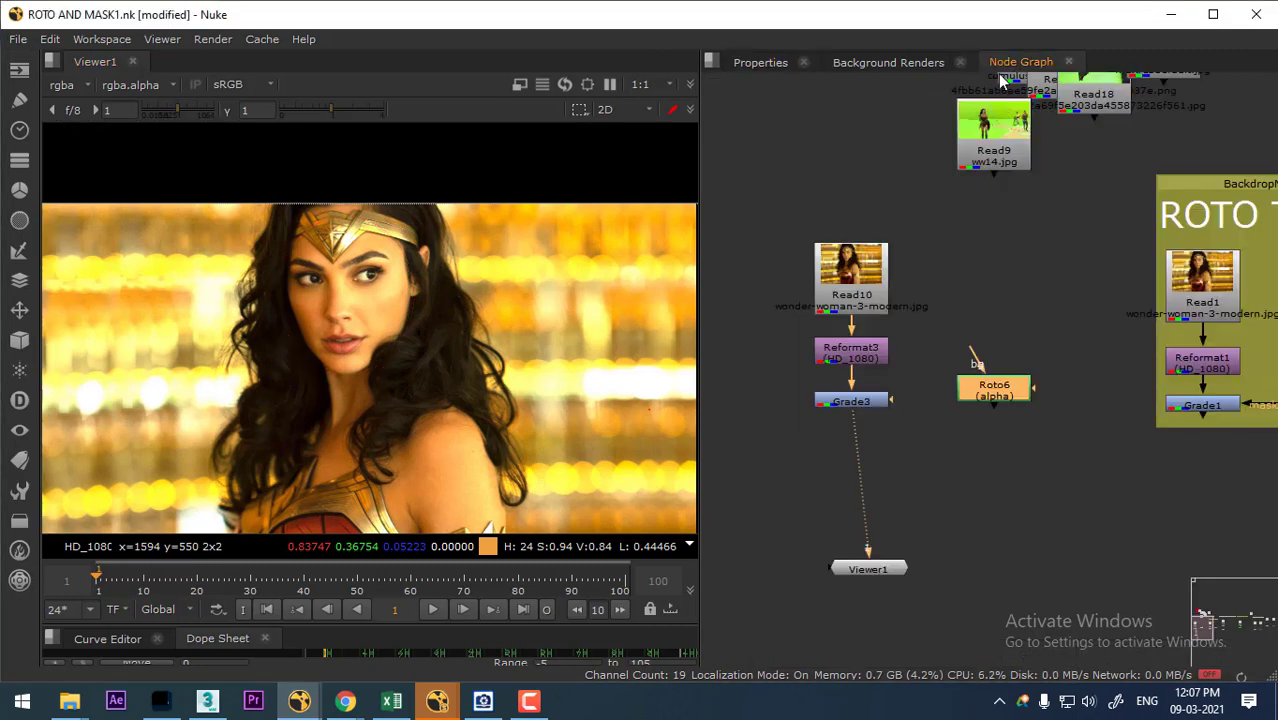
mouse_move(1078, 536)
mouse_down()
mouse_move(1055, 533)
mouse_move(1070, 536)
mouse_up()
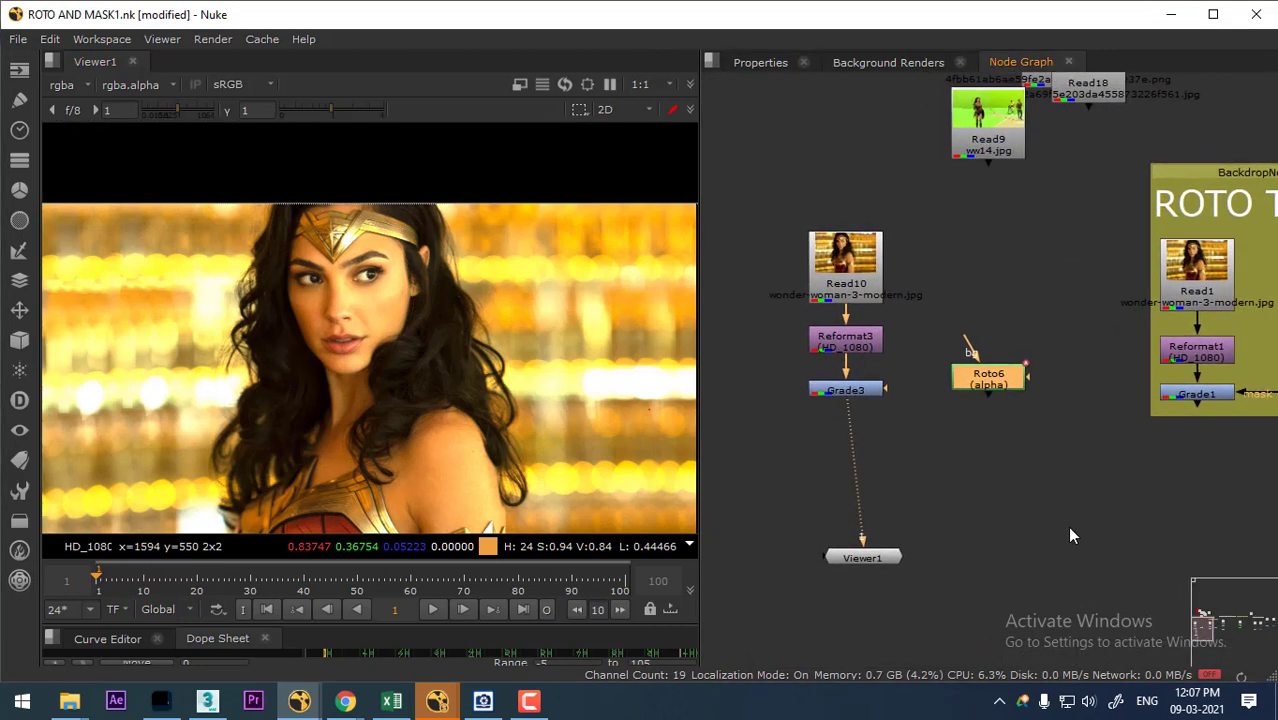
drag(983, 380, 986, 396)
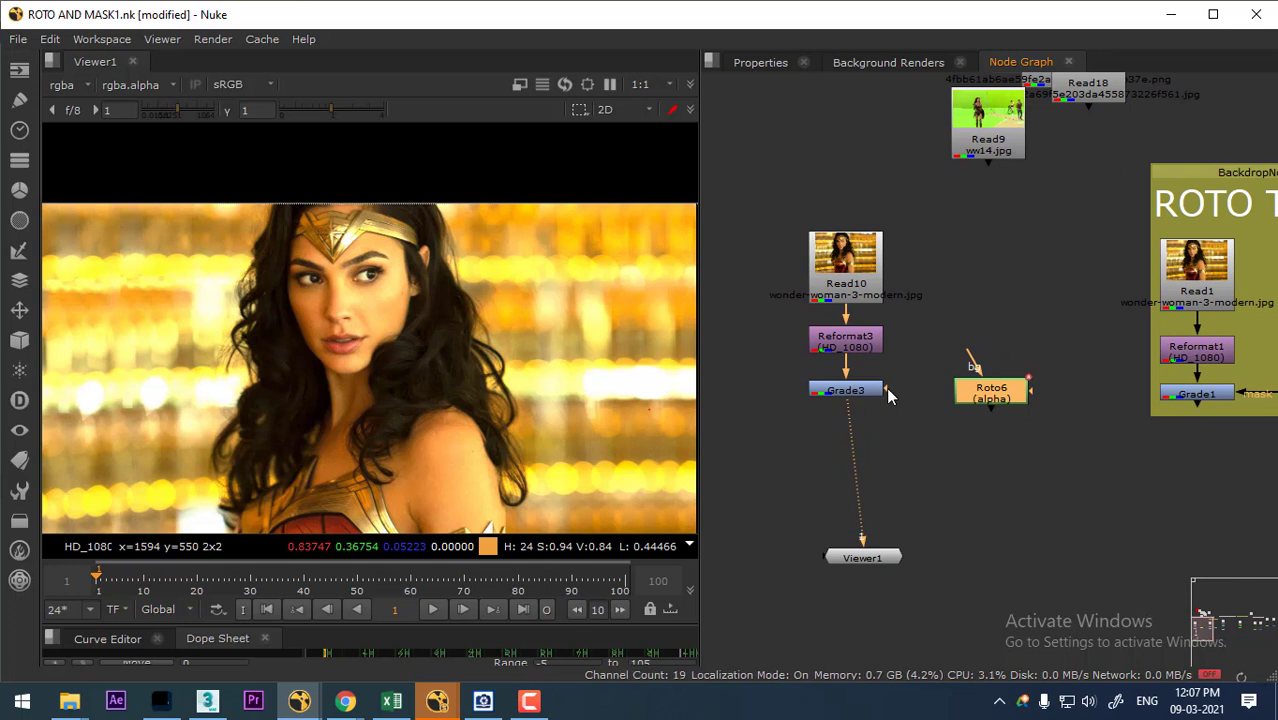
drag(881, 391, 974, 391)
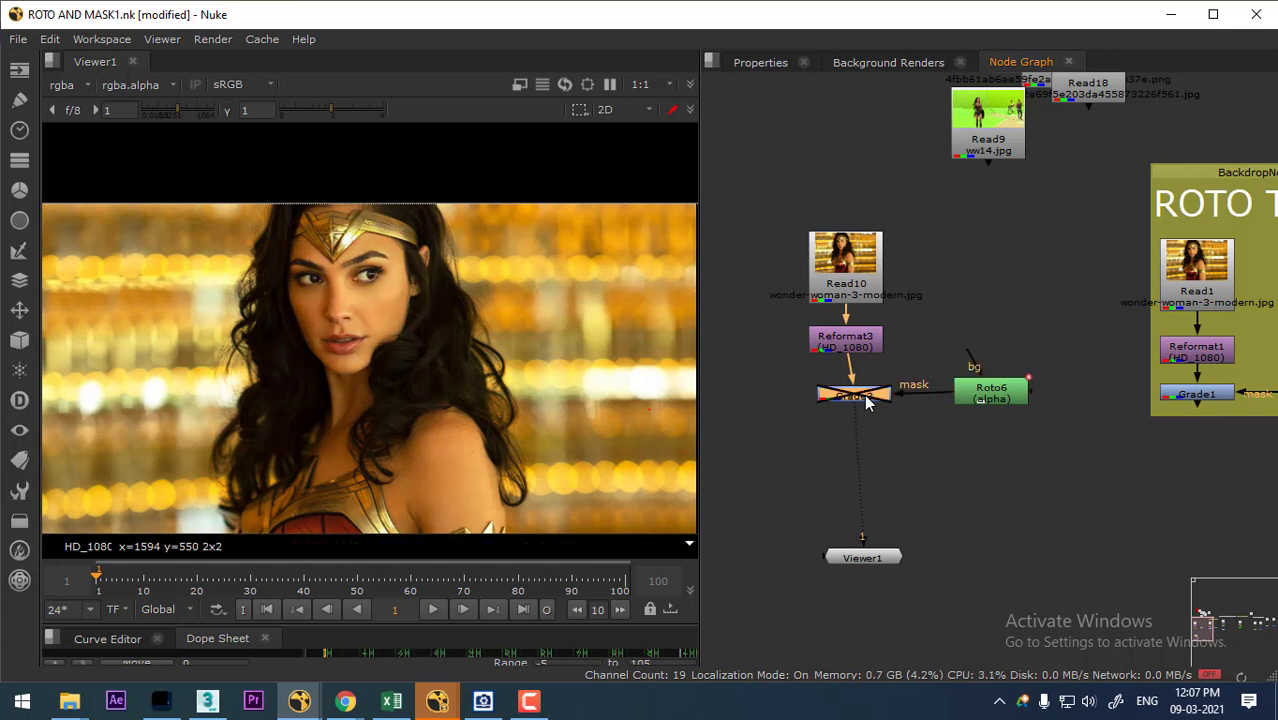
key(d)
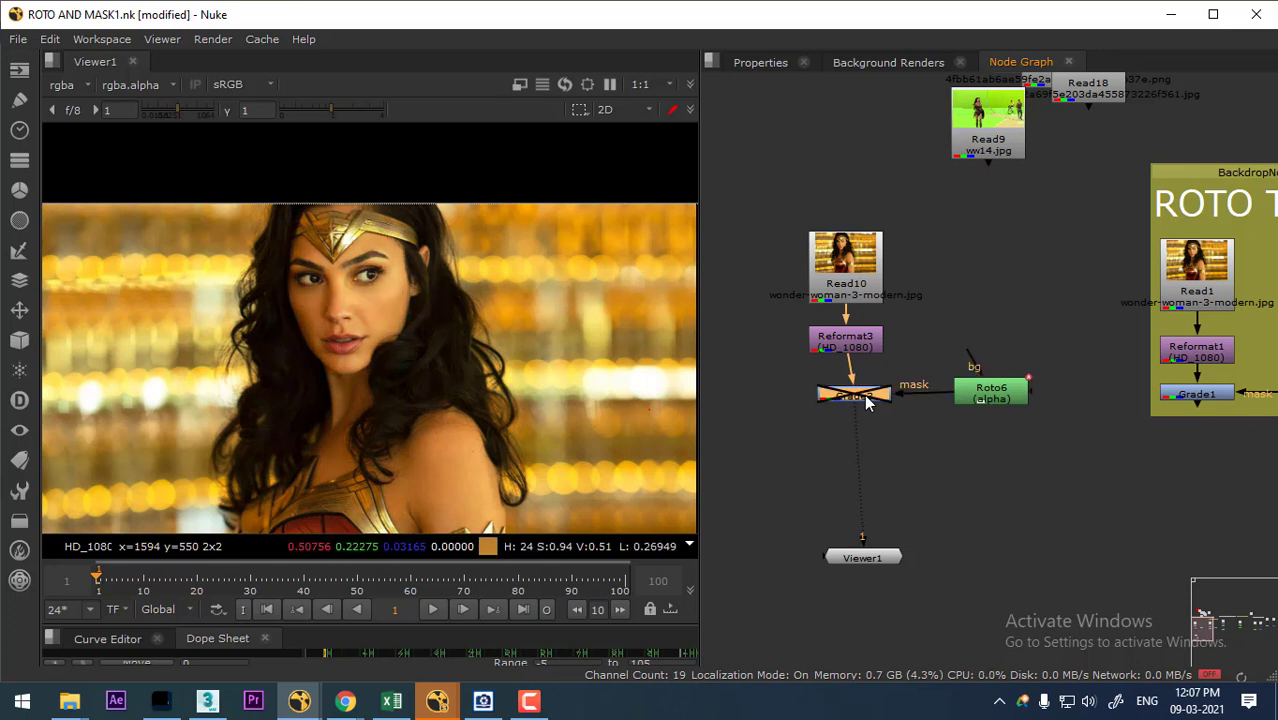
key(d)
key(d)
key(d)
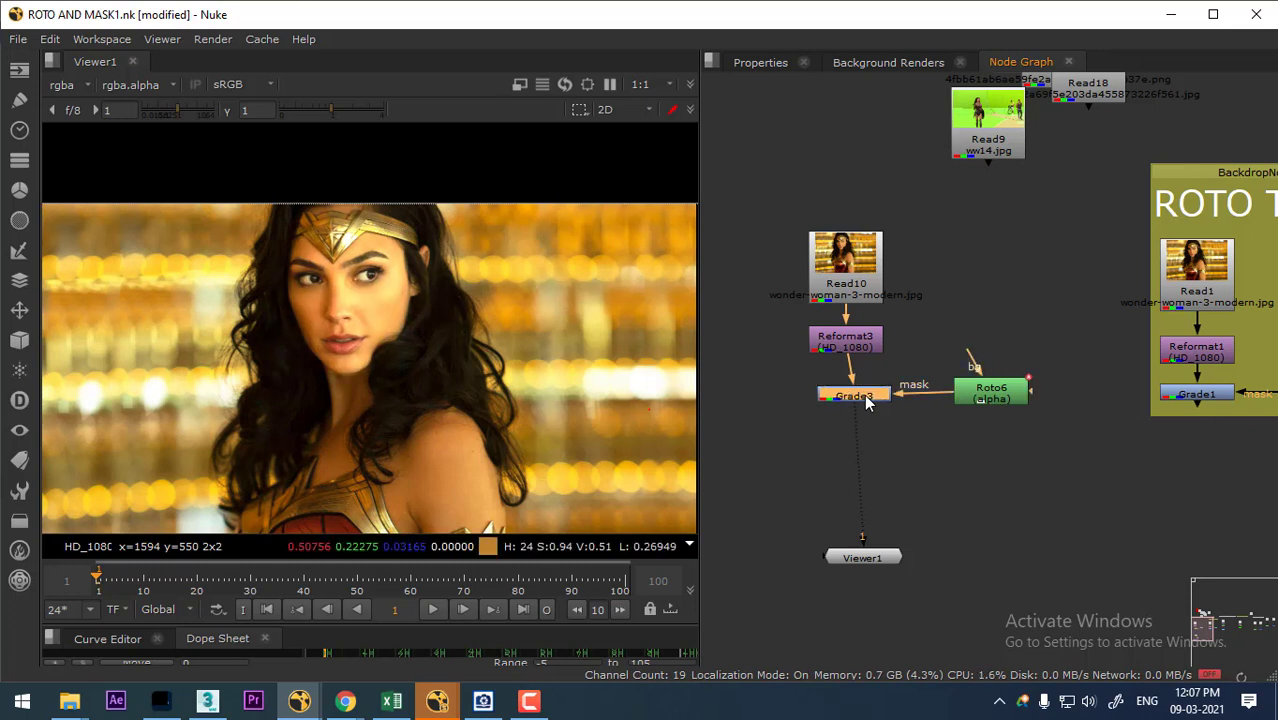
key(d)
key(d)
- Pull Ellipse1's top, left and bottom feather points outward, then check the alpha channel
double_click(995, 395)
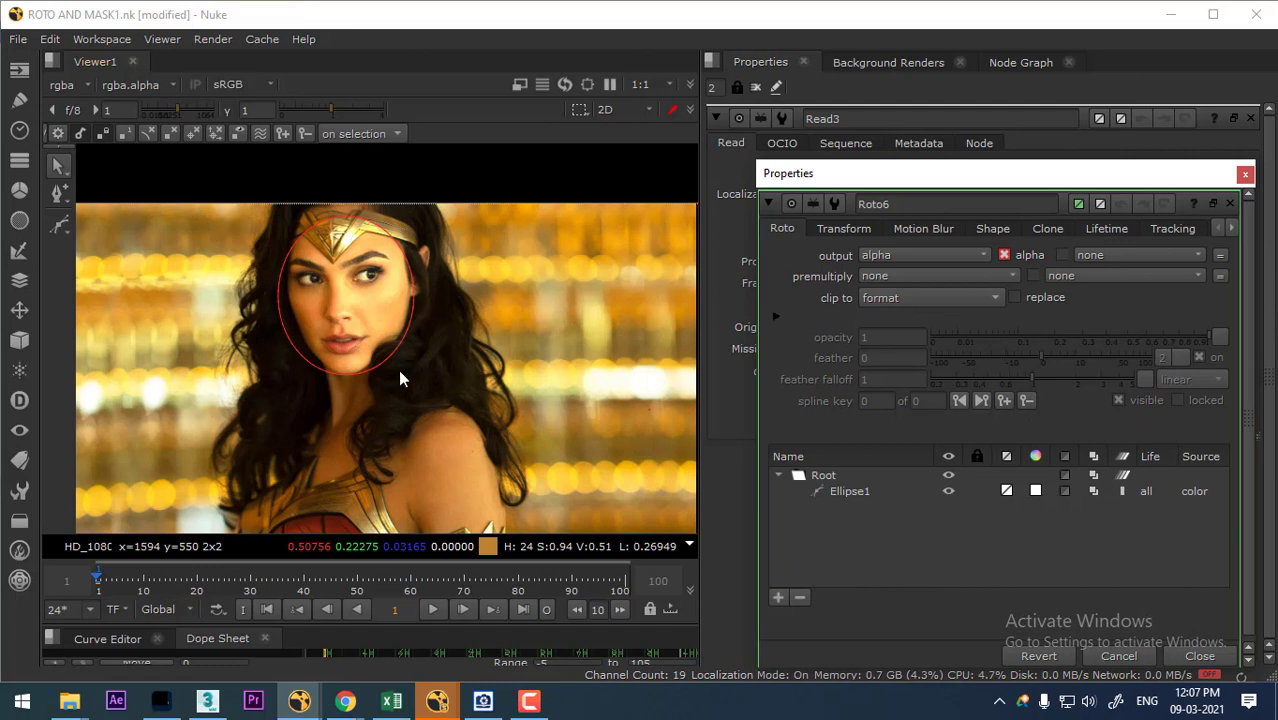
click(355, 383)
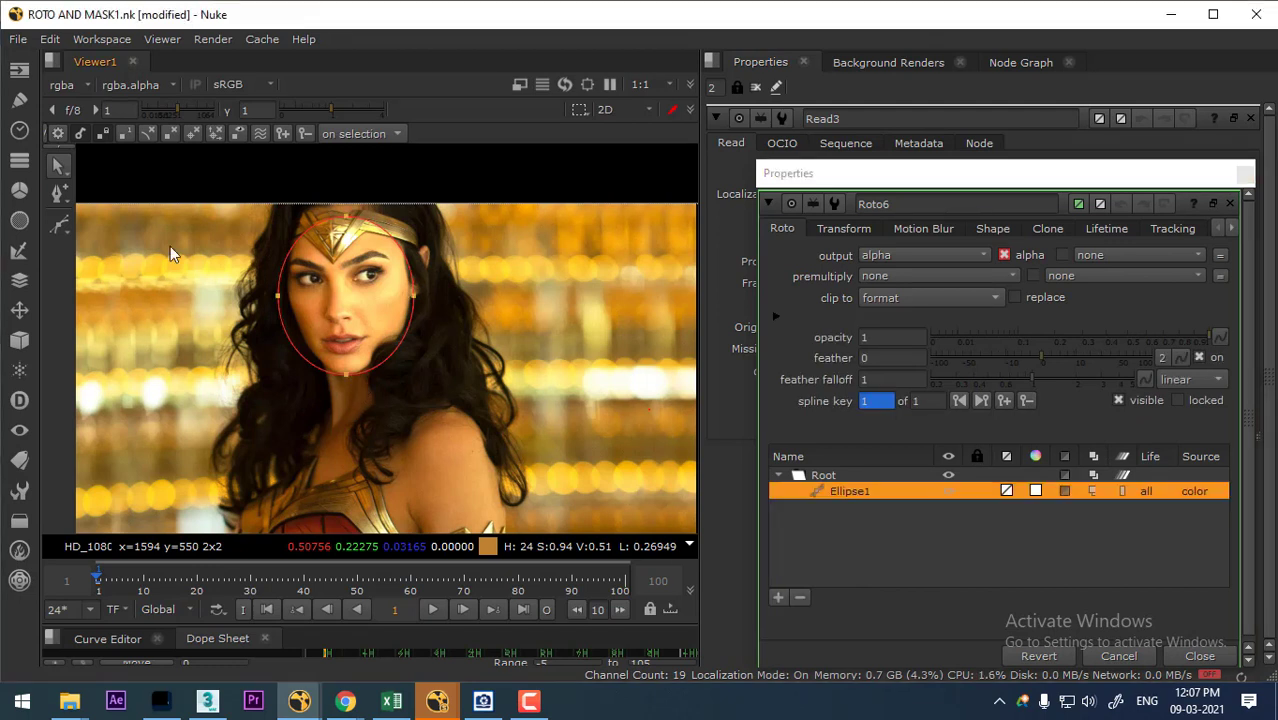
right_click(59, 195)
right_click(70, 178)
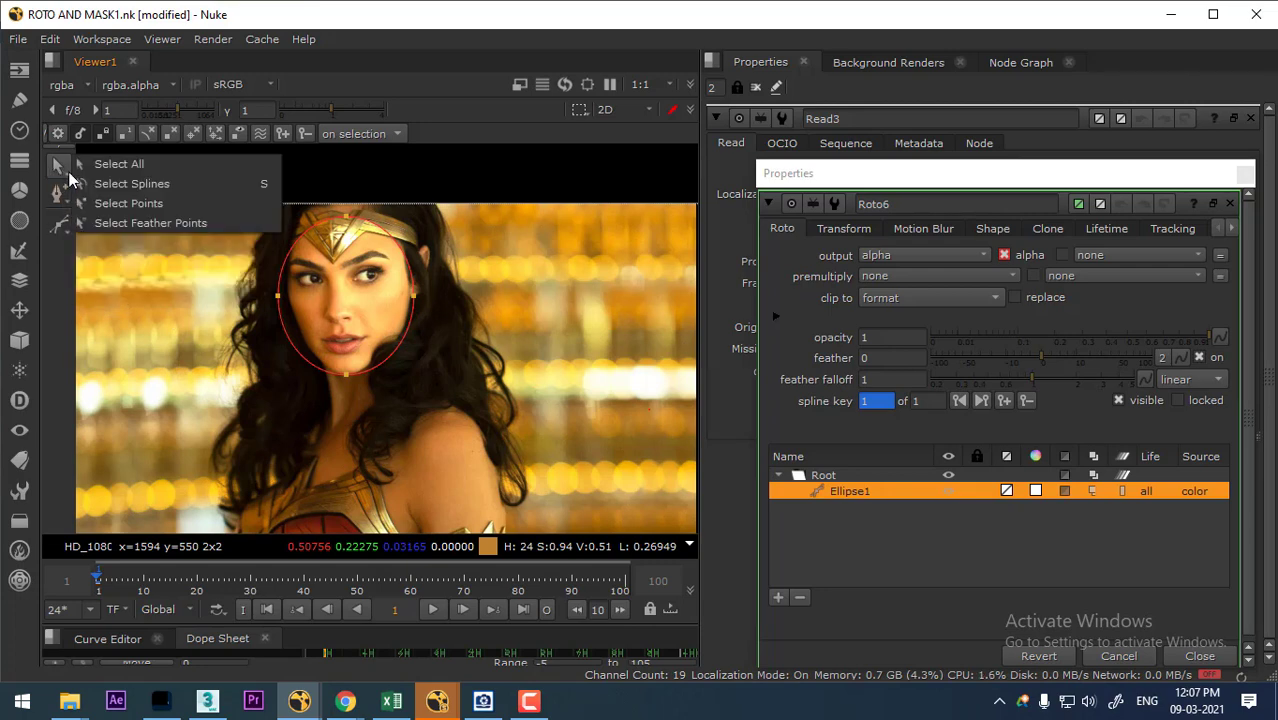
click(134, 223)
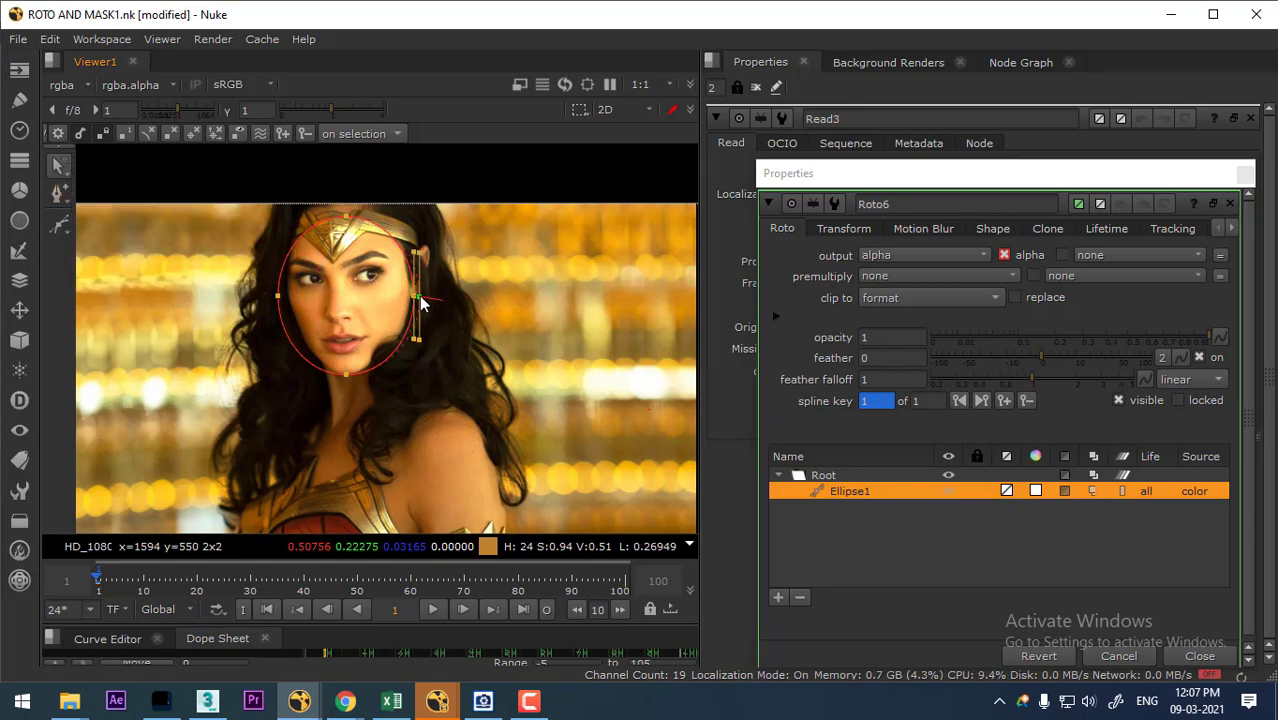
click(347, 218)
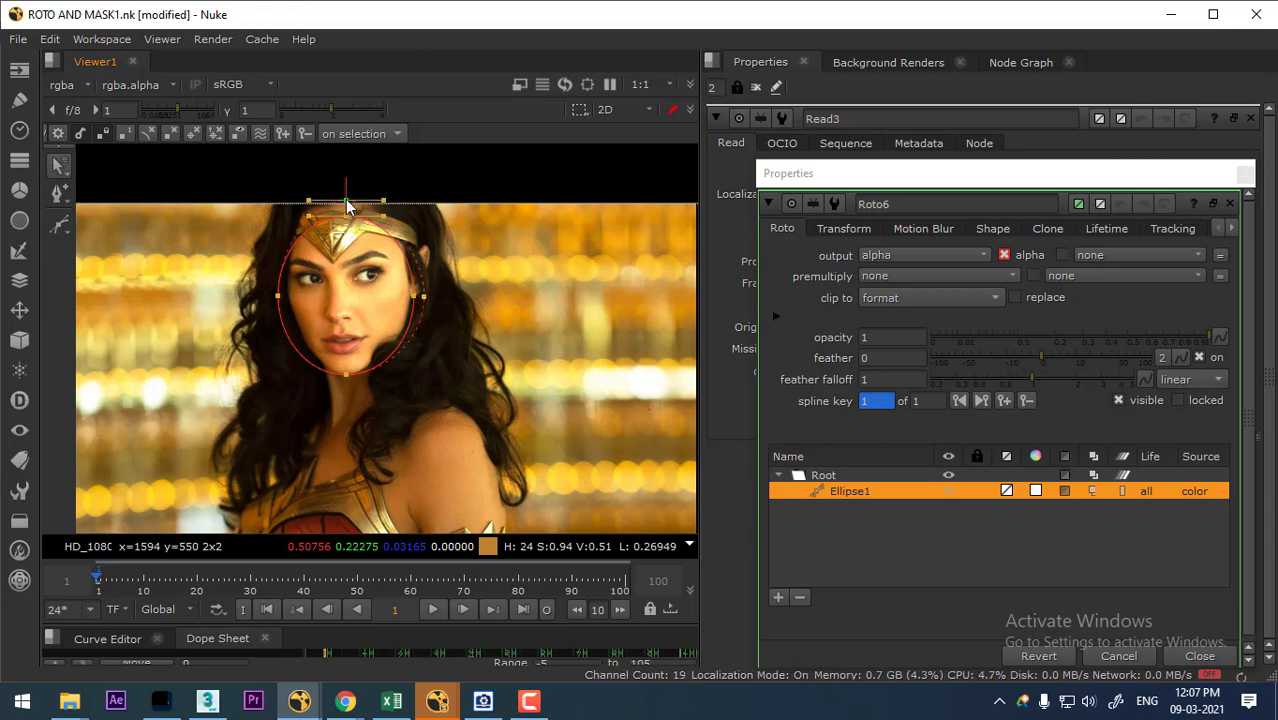
click(272, 297)
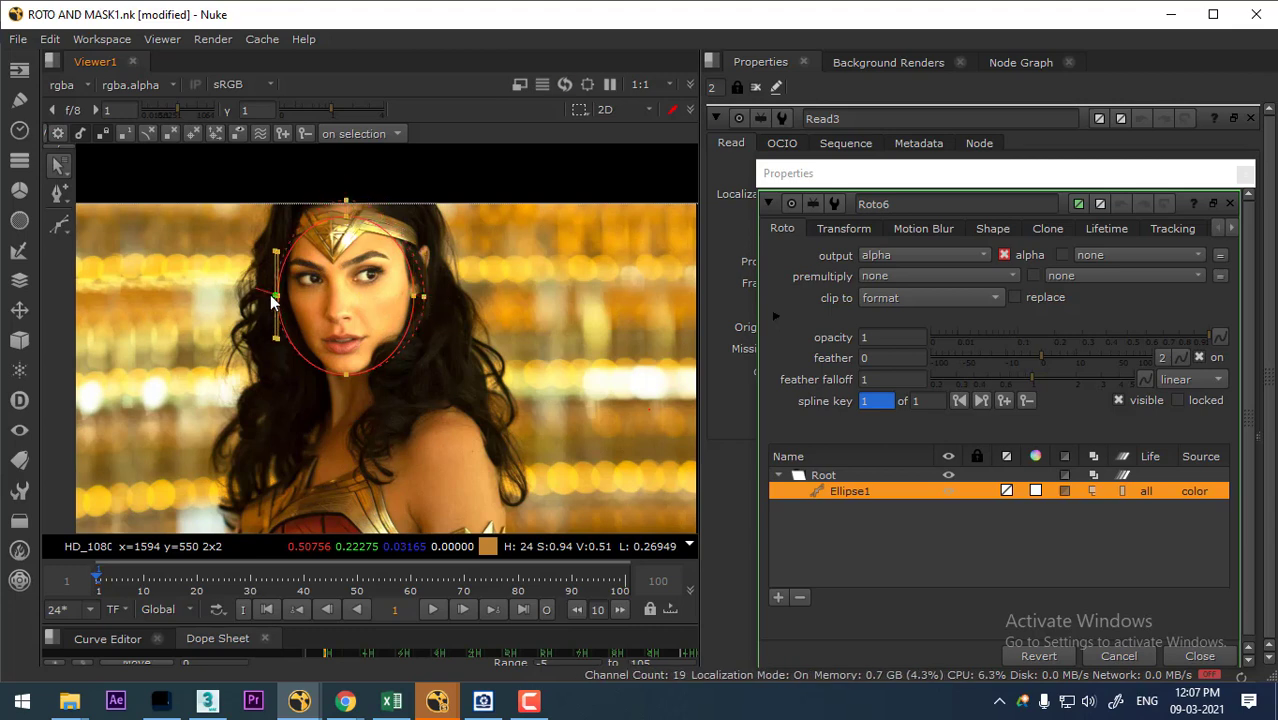
click(345, 377)
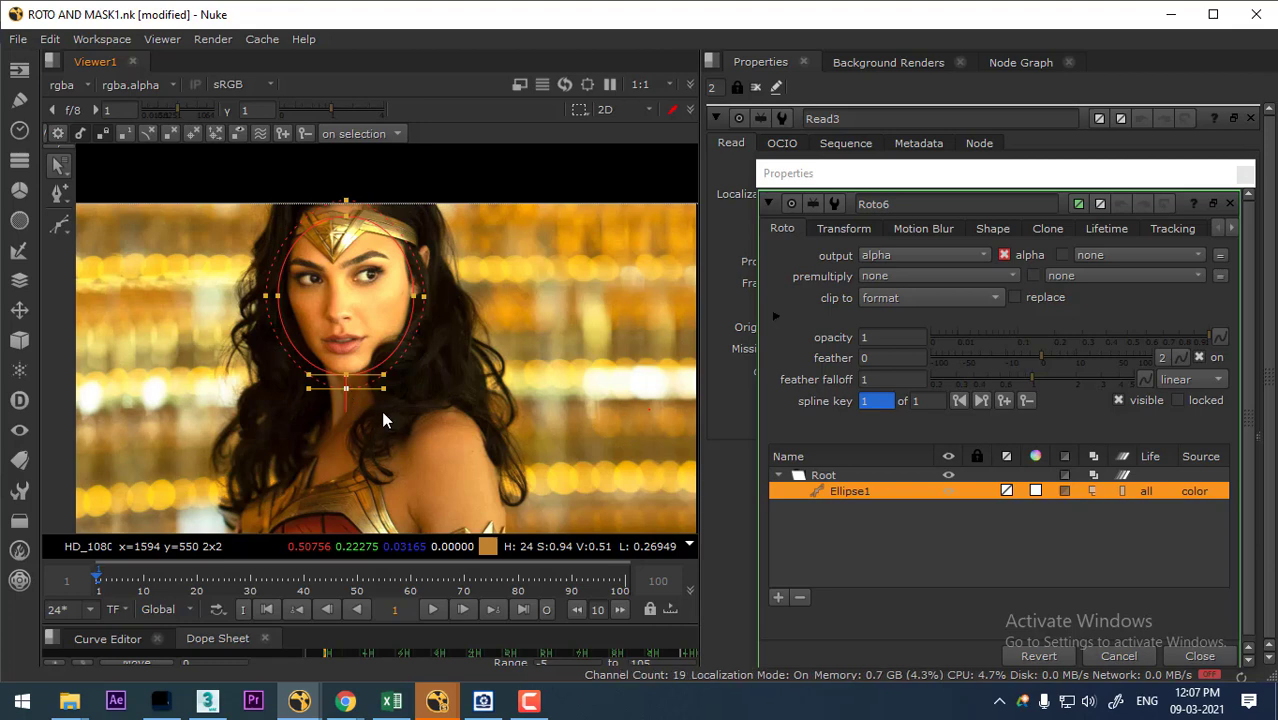
key(a)
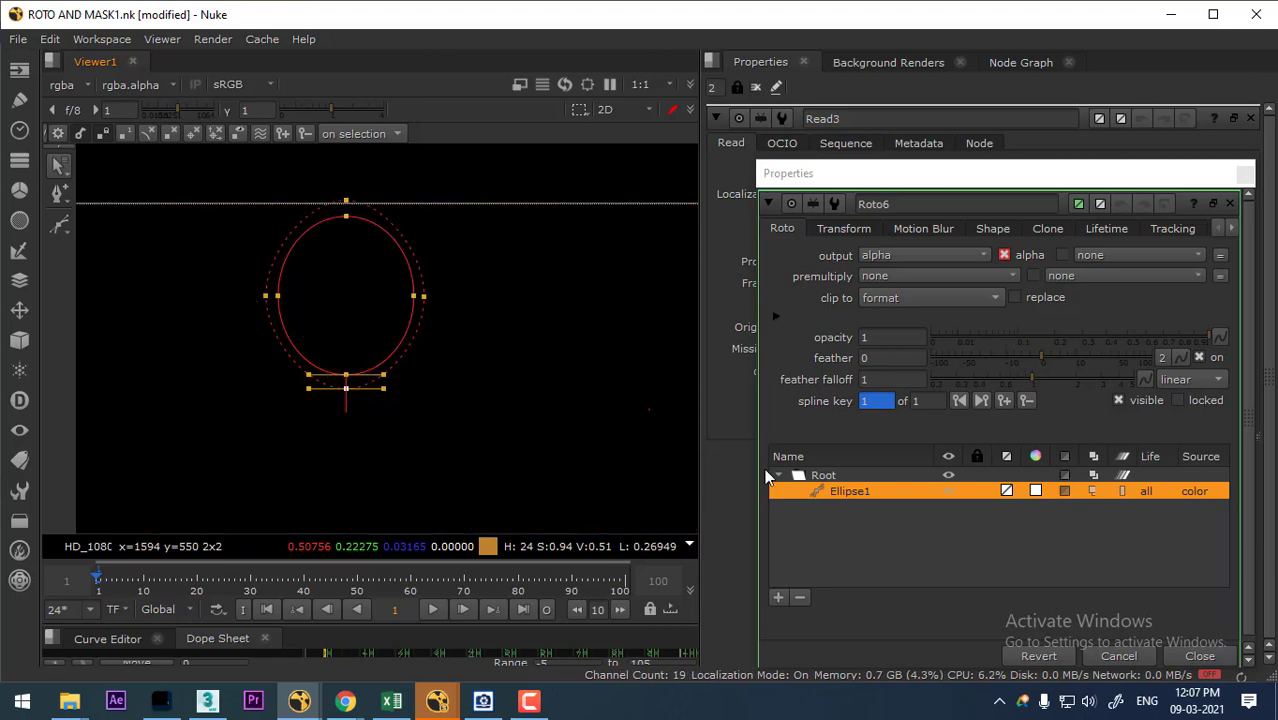
- Check Roto6's matte alone, then view Grade3's output in Viewer1 and align Grade3
click(1245, 175)
click(1020, 62)
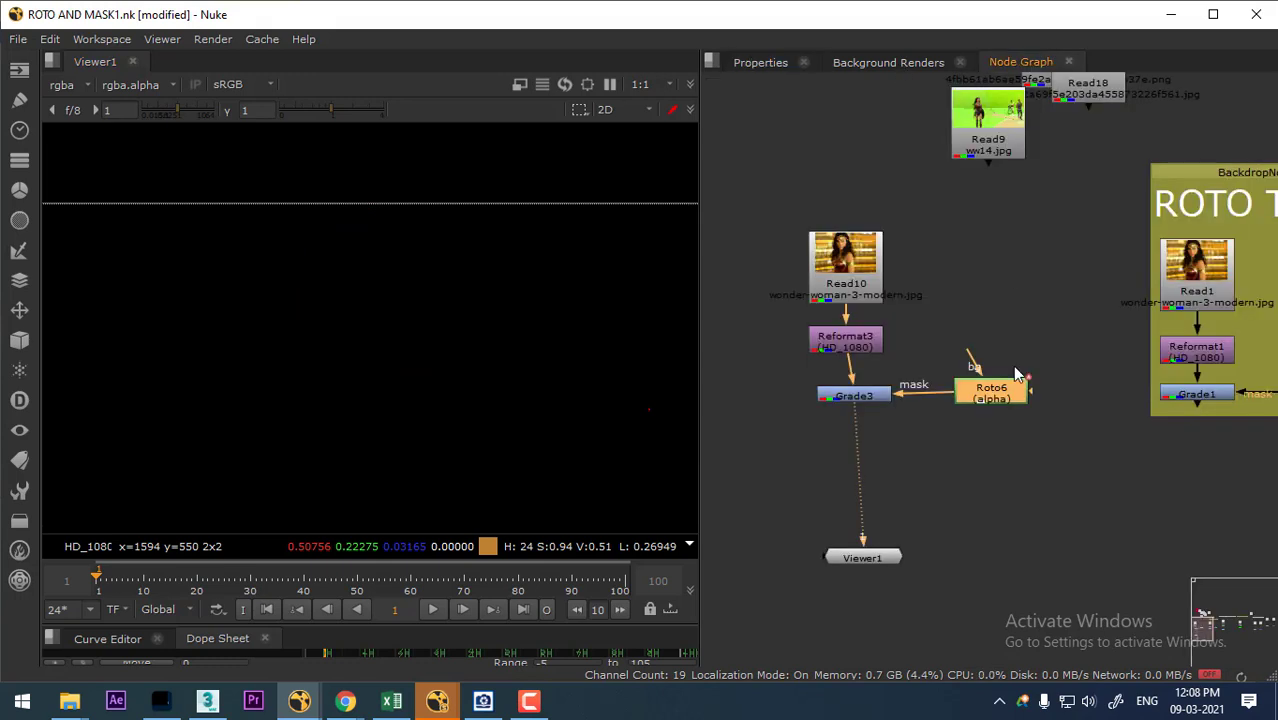
key(1)
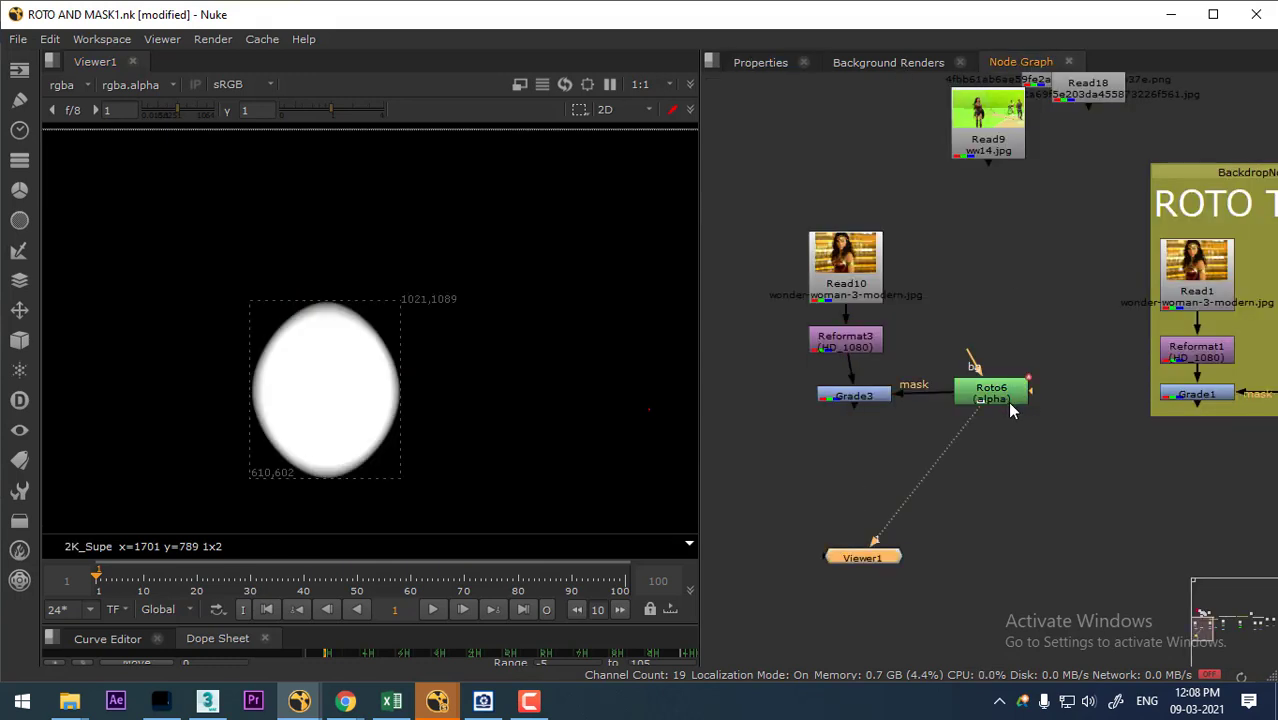
key(f)
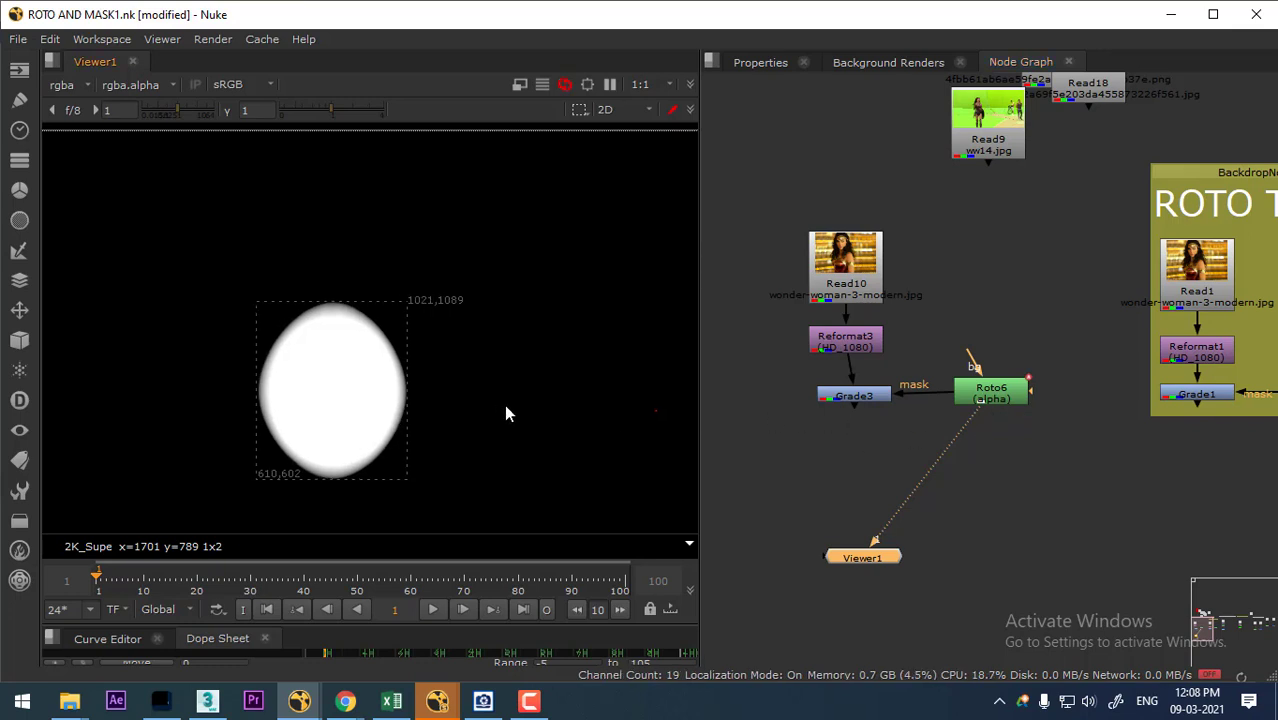
click(841, 399)
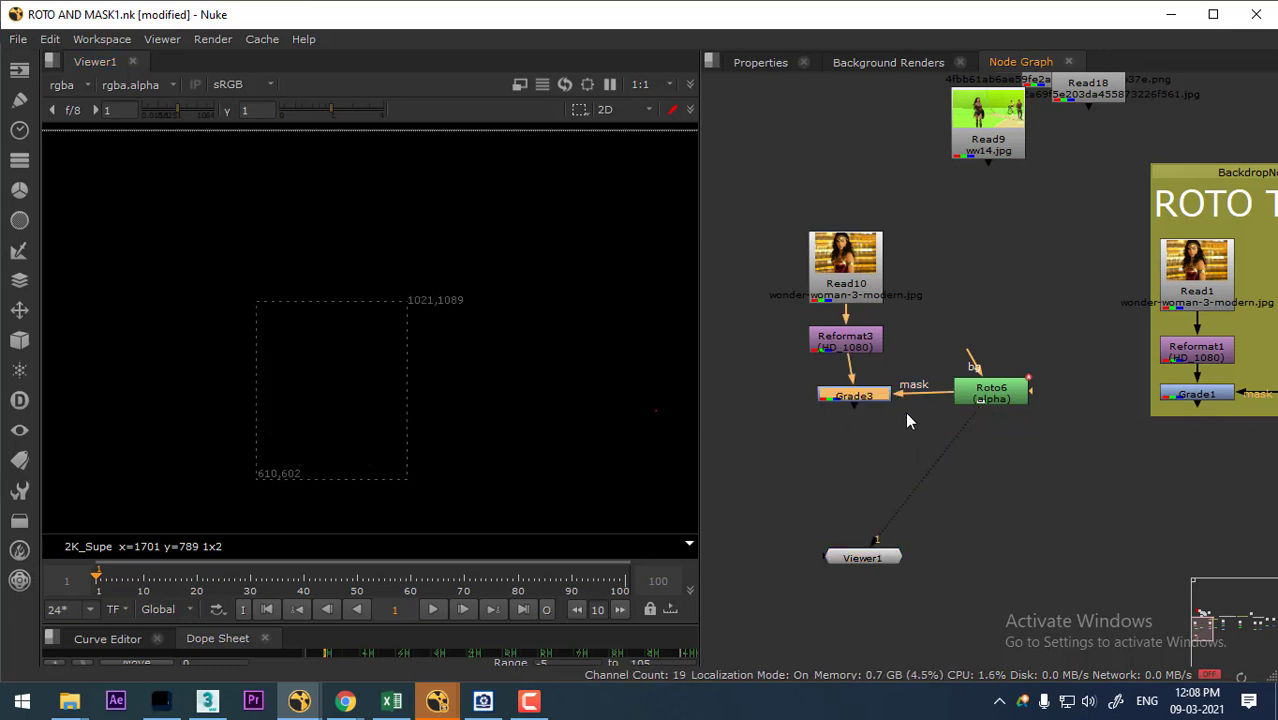
key(1)
drag(870, 392, 864, 397)
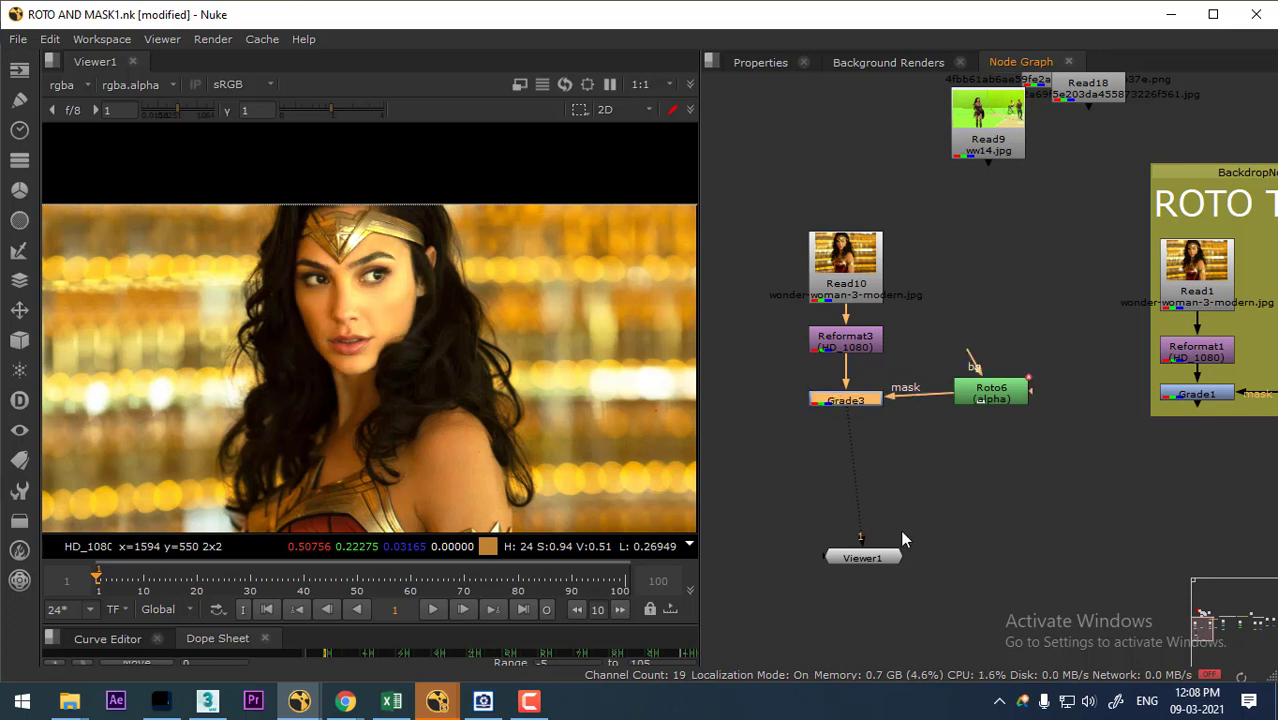
- Place Viewer1 under Grade3 and put a Backdrop node behind the Read10-to-Viewer1 tree
drag(878, 564, 861, 561)
drag(897, 451, 906, 465)
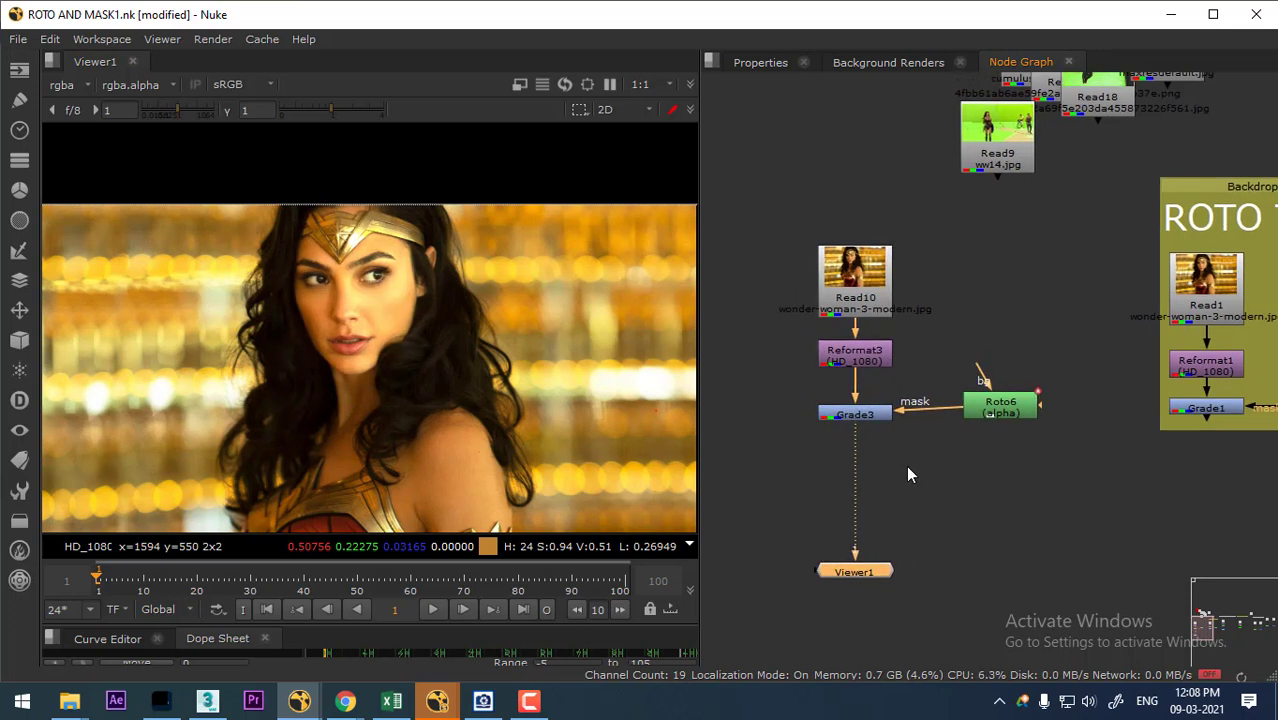
click(735, 232)
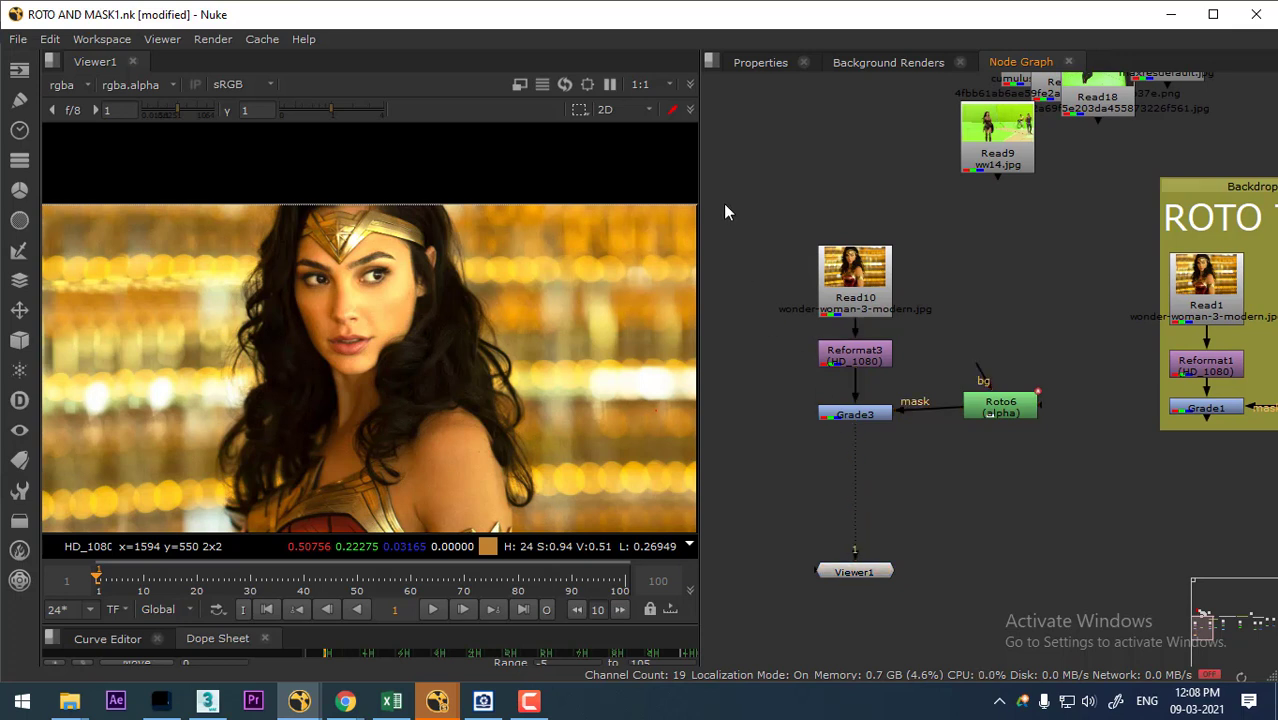
drag(1254, 217, 1222, 217)
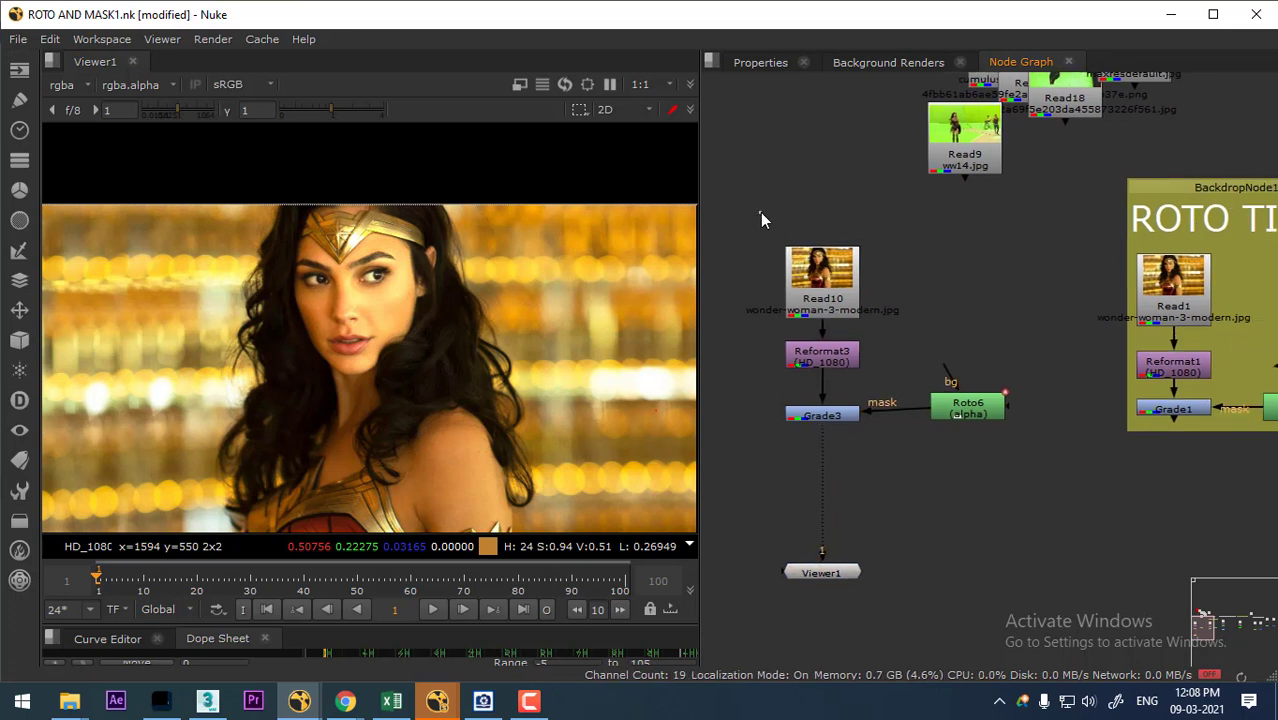
drag(736, 225, 1027, 645)
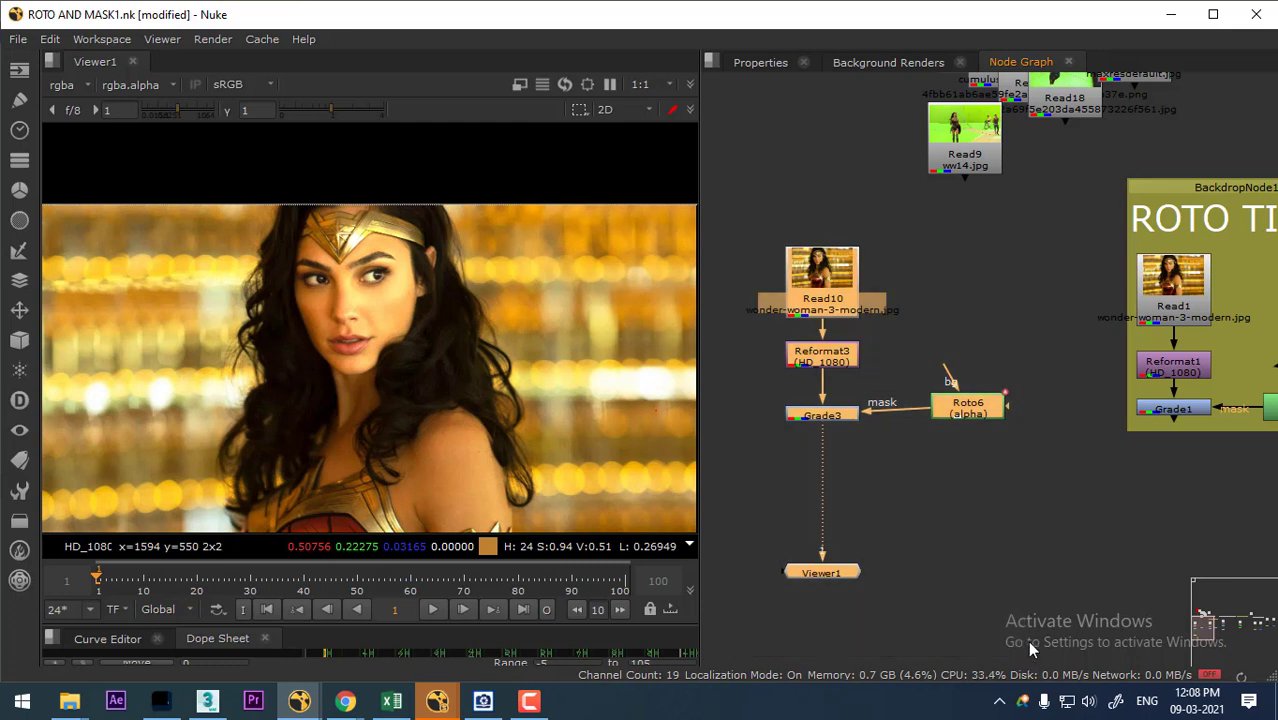
key(Tab)
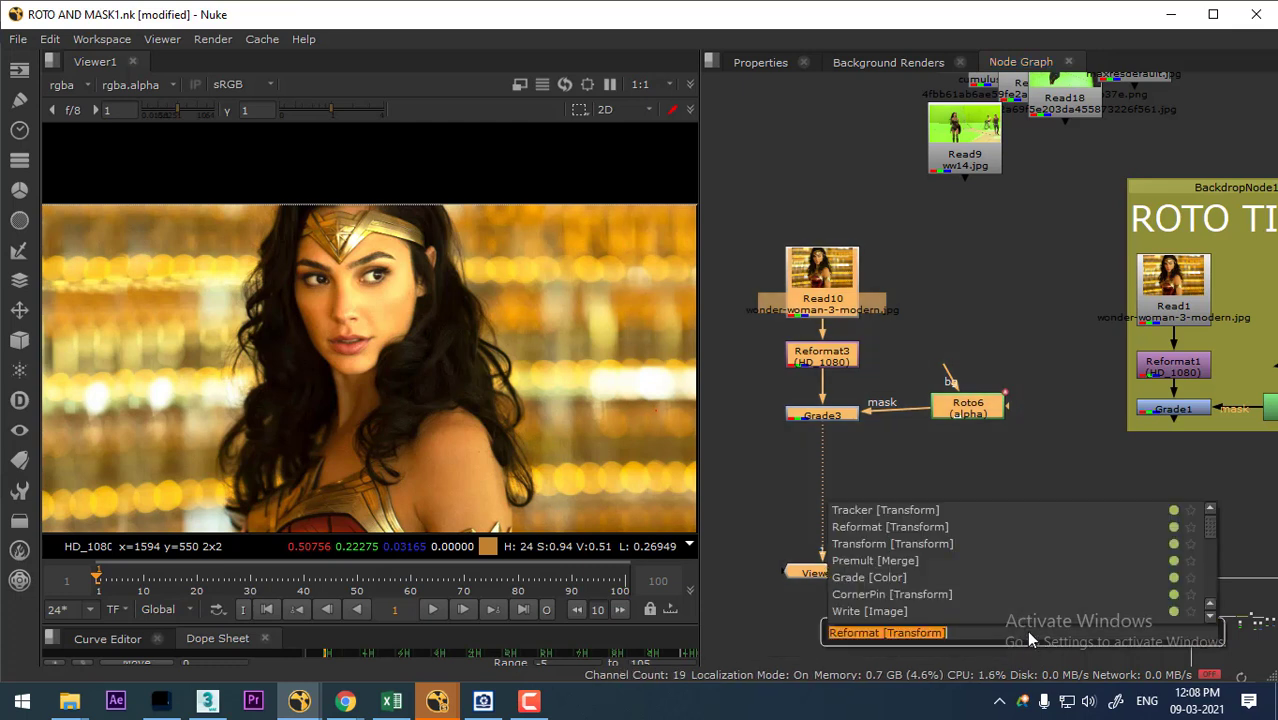
text(BACK)
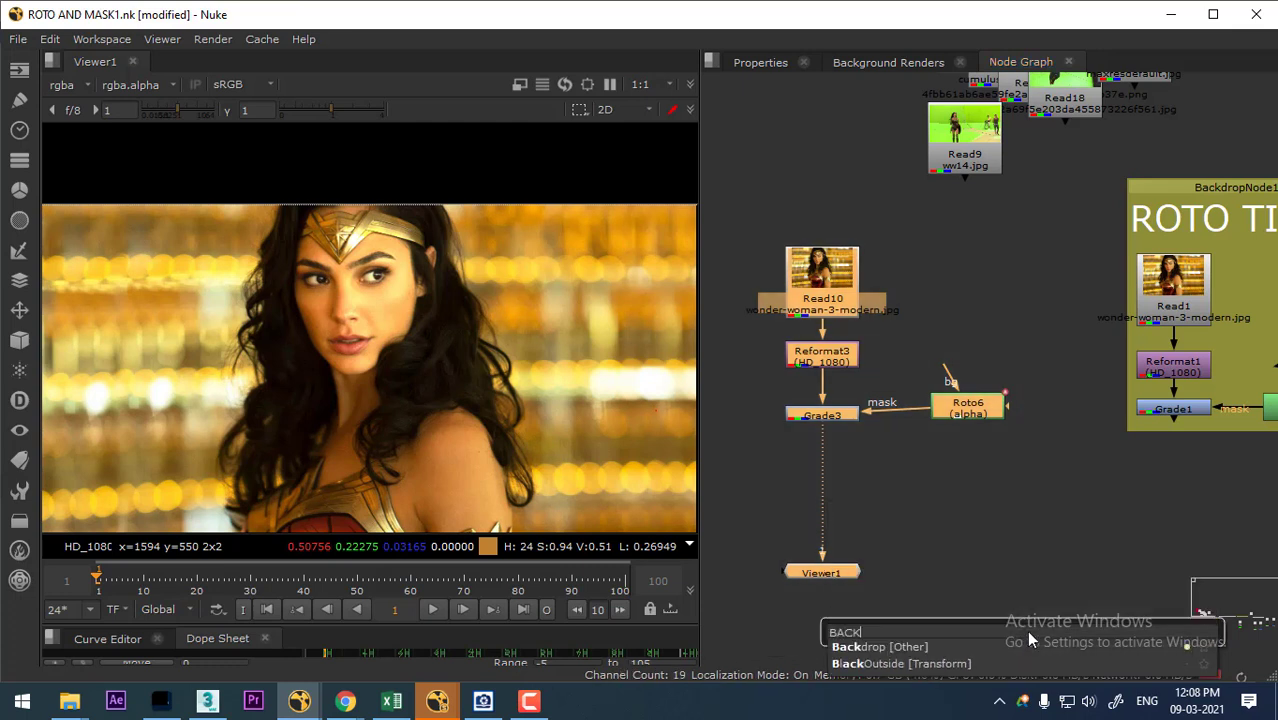
click(915, 650)
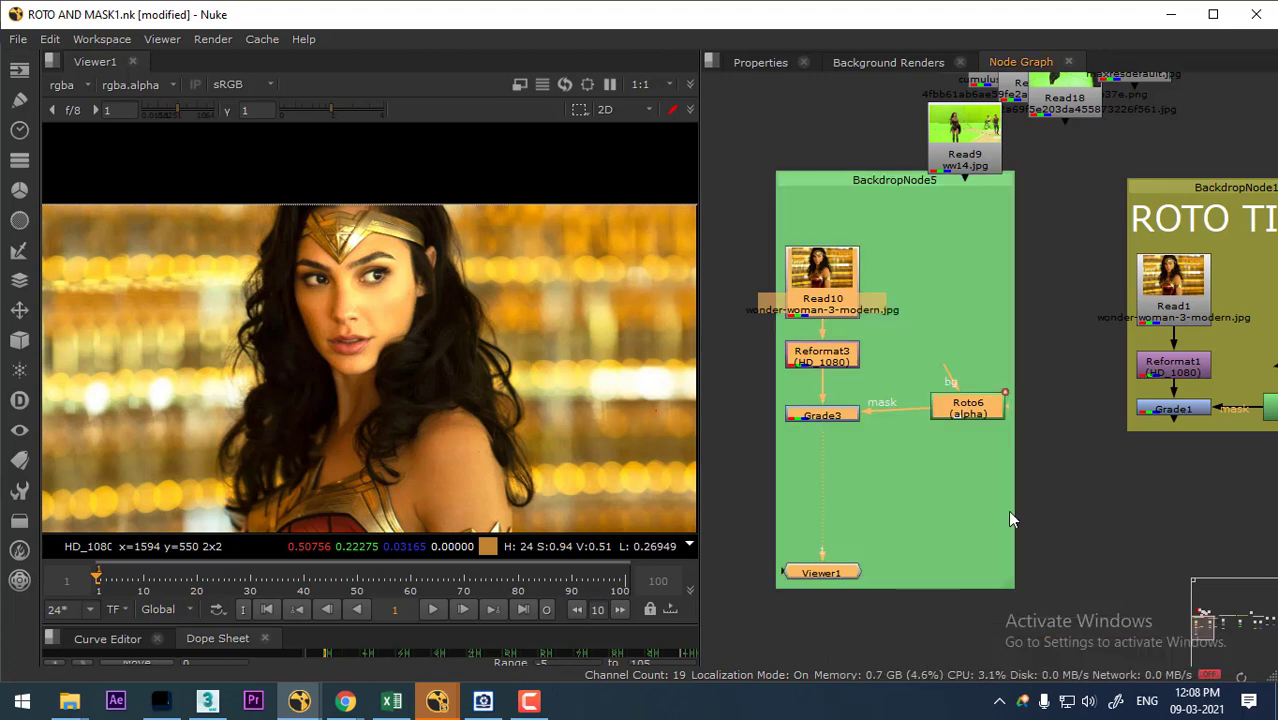
- Set the backdrop's label to 'ROTO TIPS'
click(1027, 250)
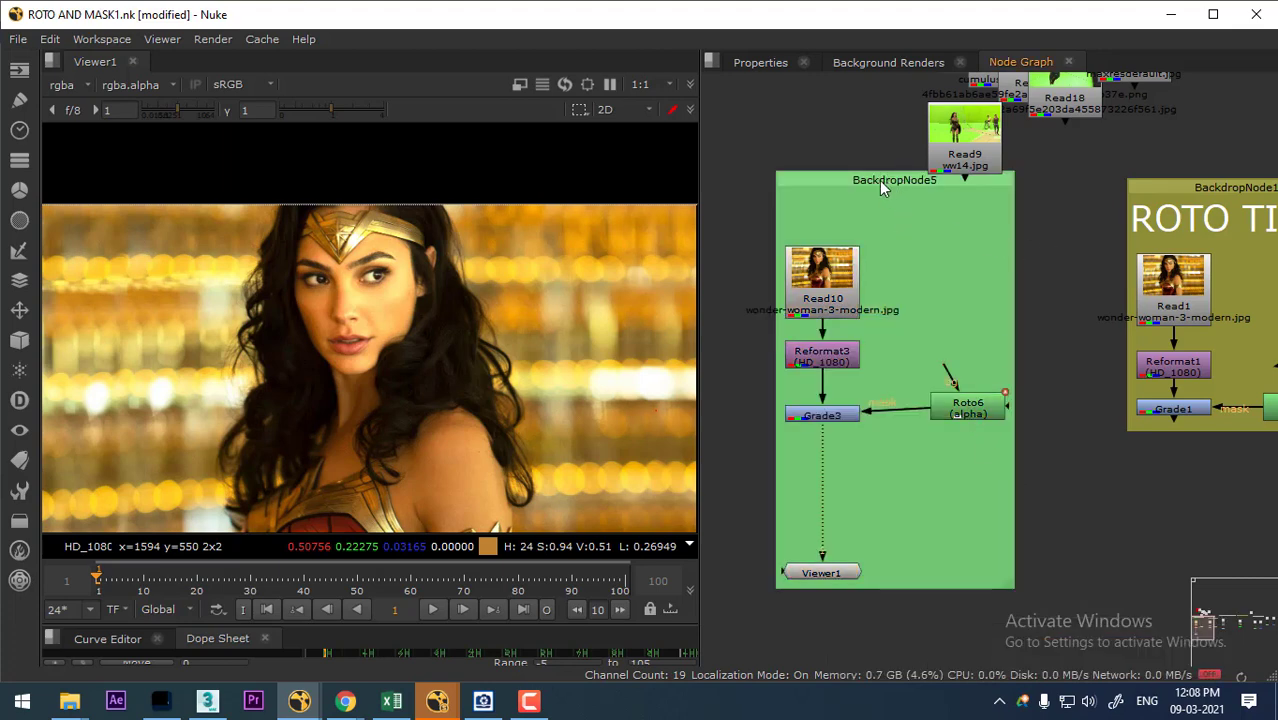
double_click(887, 184)
drag(588, 88, 482, 106)
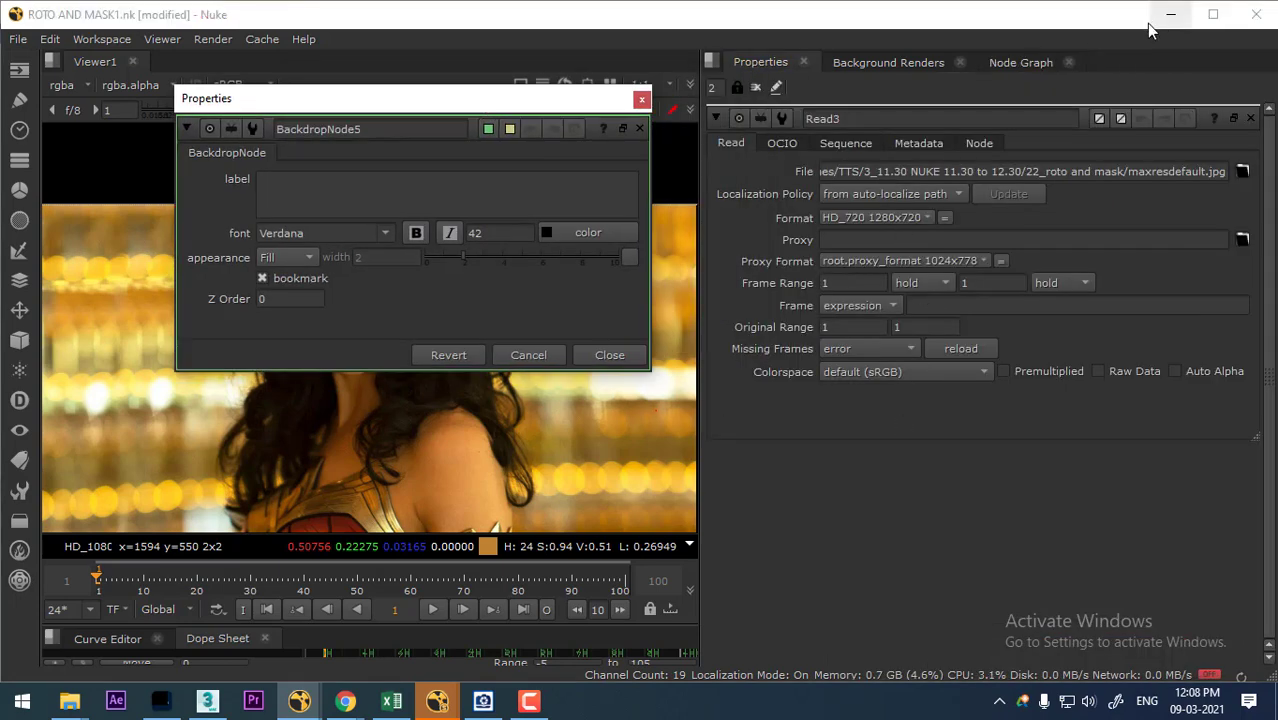
click(1021, 62)
click(404, 188)
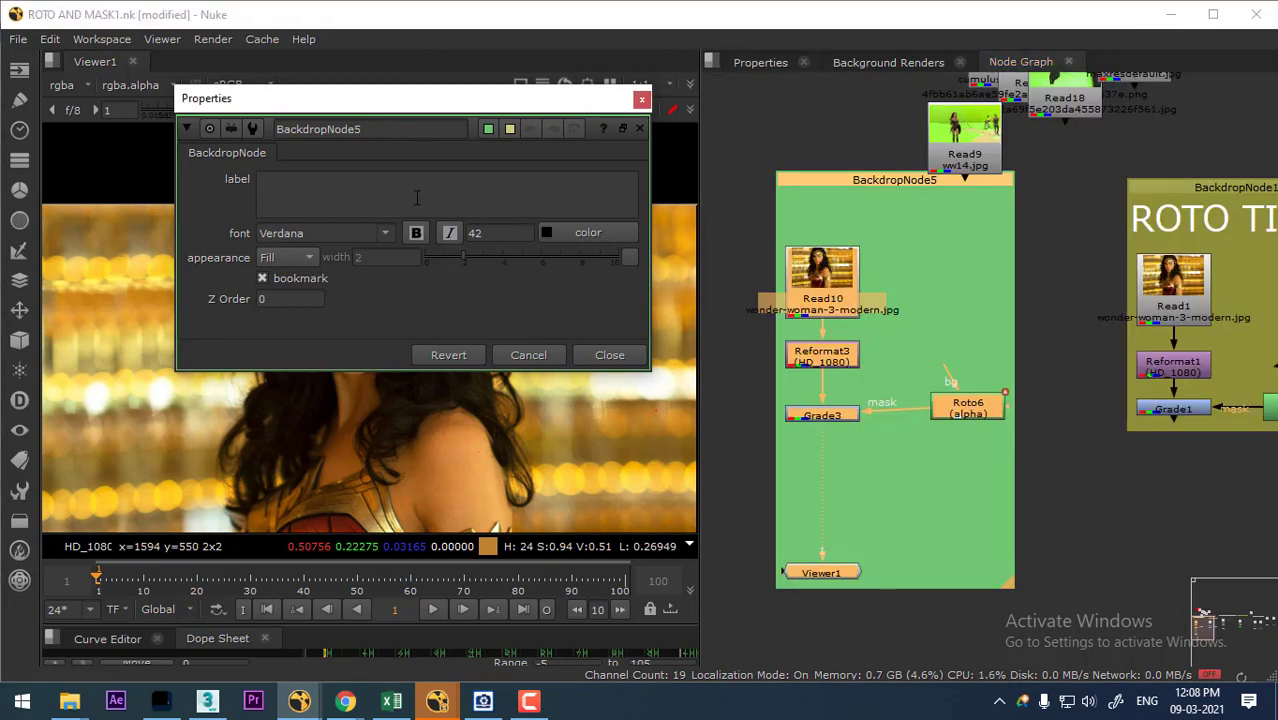
text(rO)
key(BackSpace)
key(BackSpace)
text(ROTO )
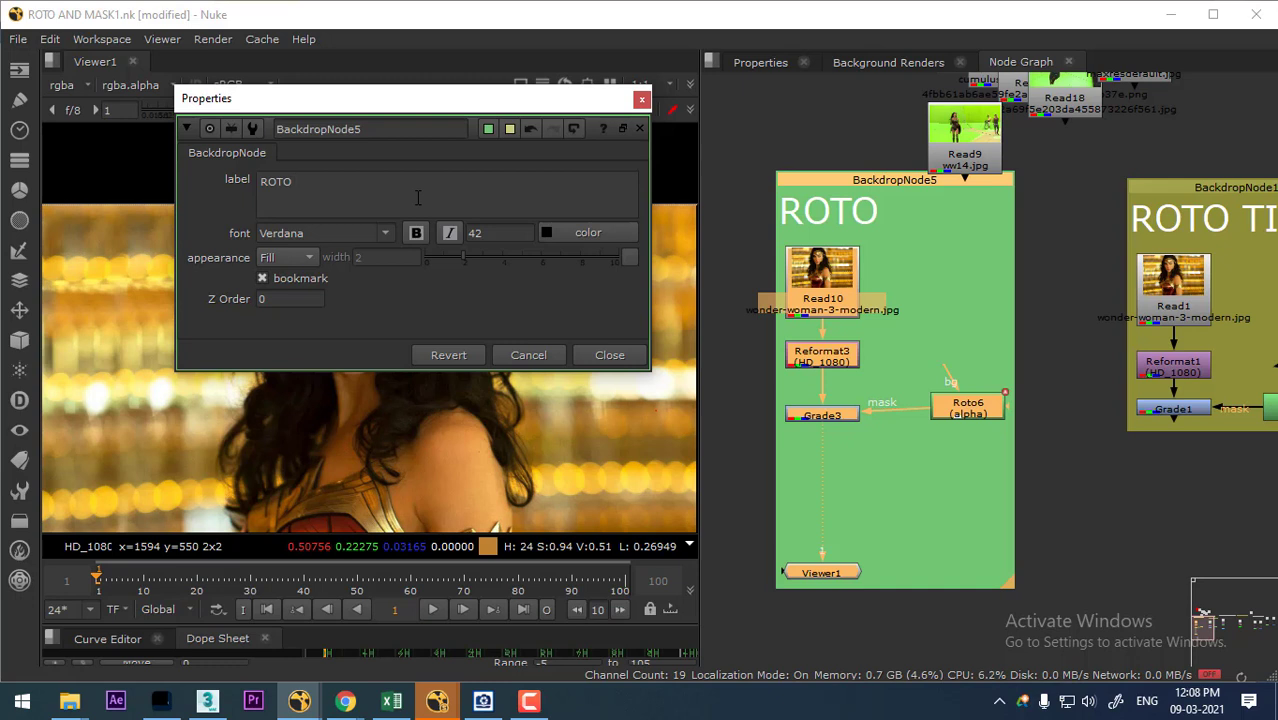
text(TIPS)
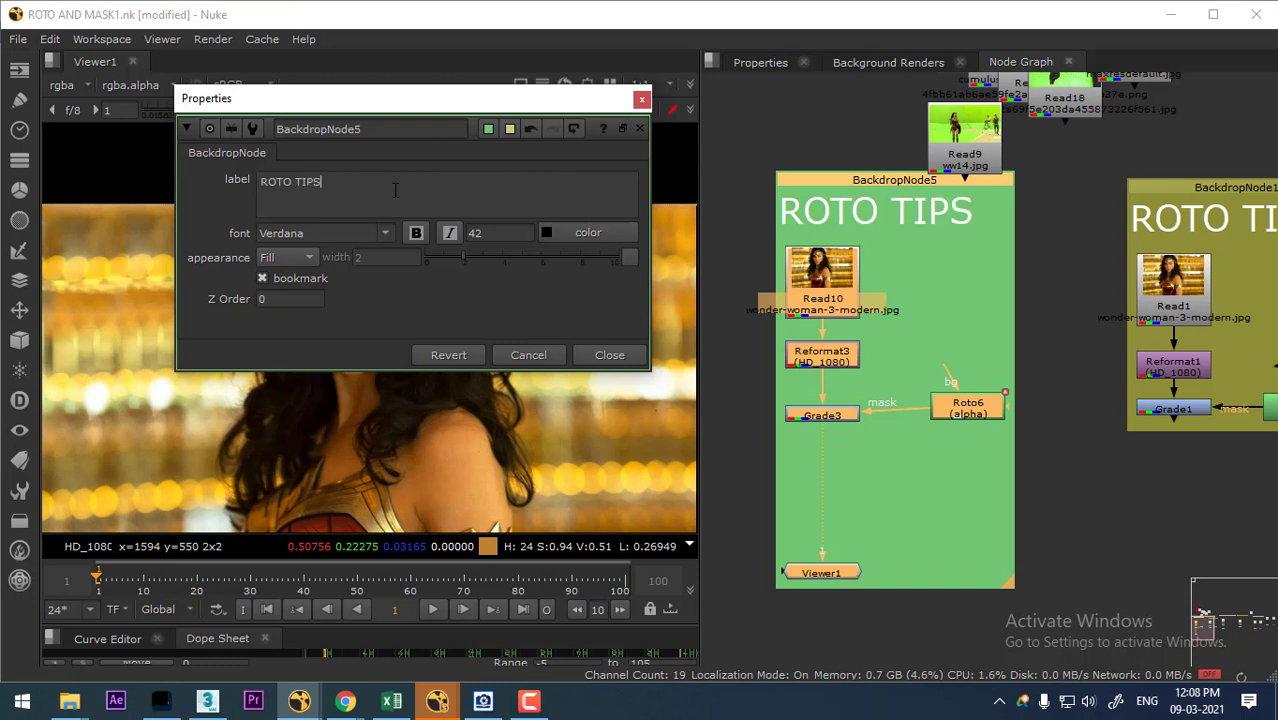
click(630, 358)
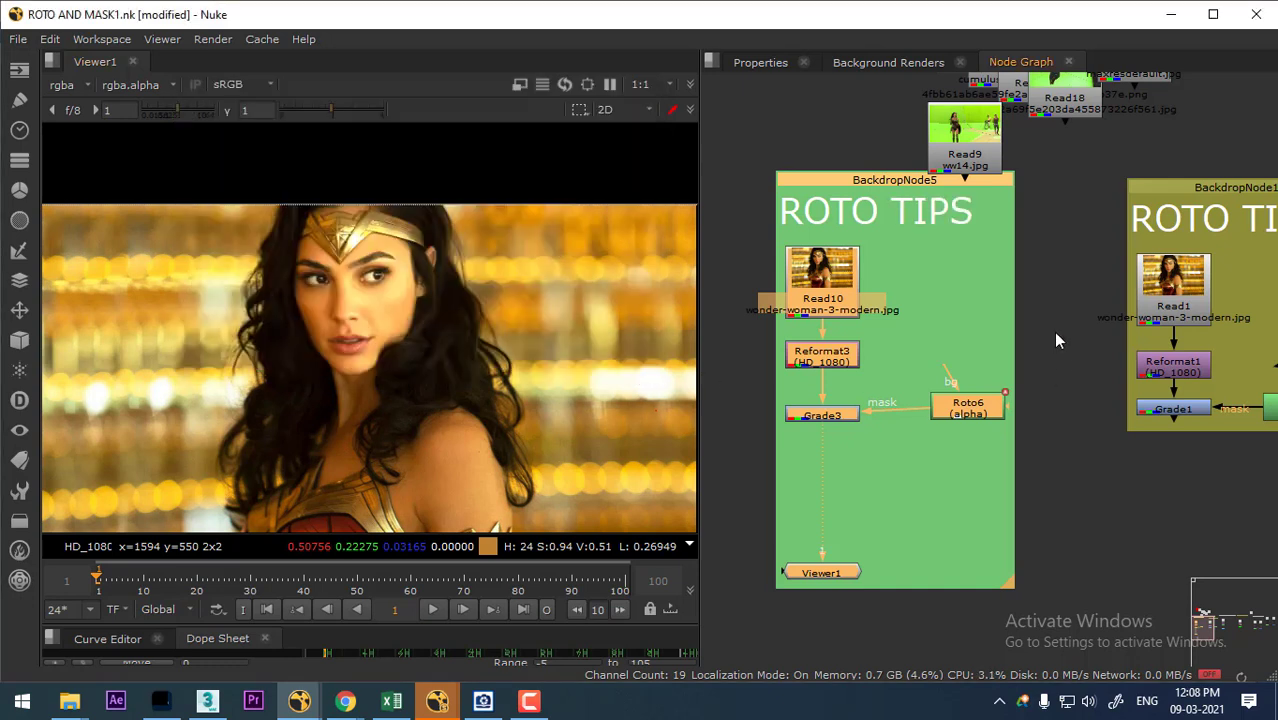
- Shift the ROTO TIPS backdrop and its nodes further left
click(1052, 410)
drag(912, 384, 989, 377)
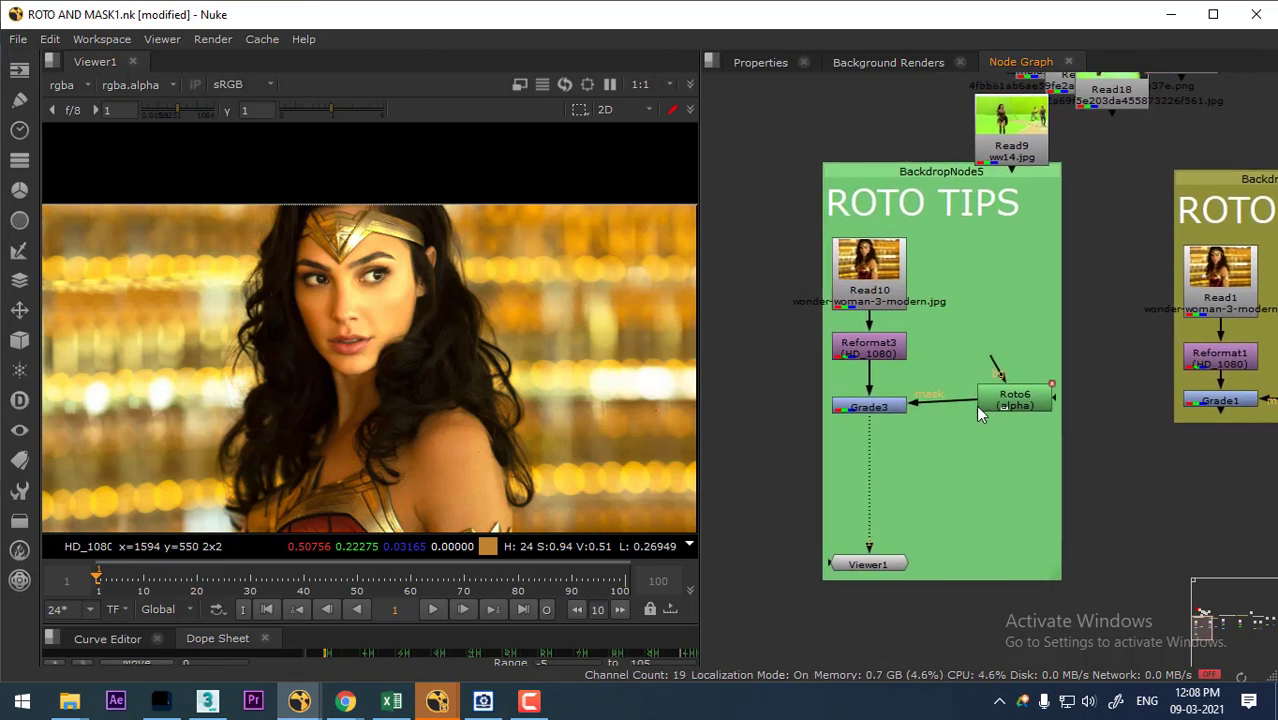
mouse_move(1064, 194)
mouse_down()
mouse_move(1069, 362)
mouse_move(1064, 312)
mouse_up()
scroll(1038, 374, down, 2)
click(958, 232)
drag(958, 232, 848, 243)
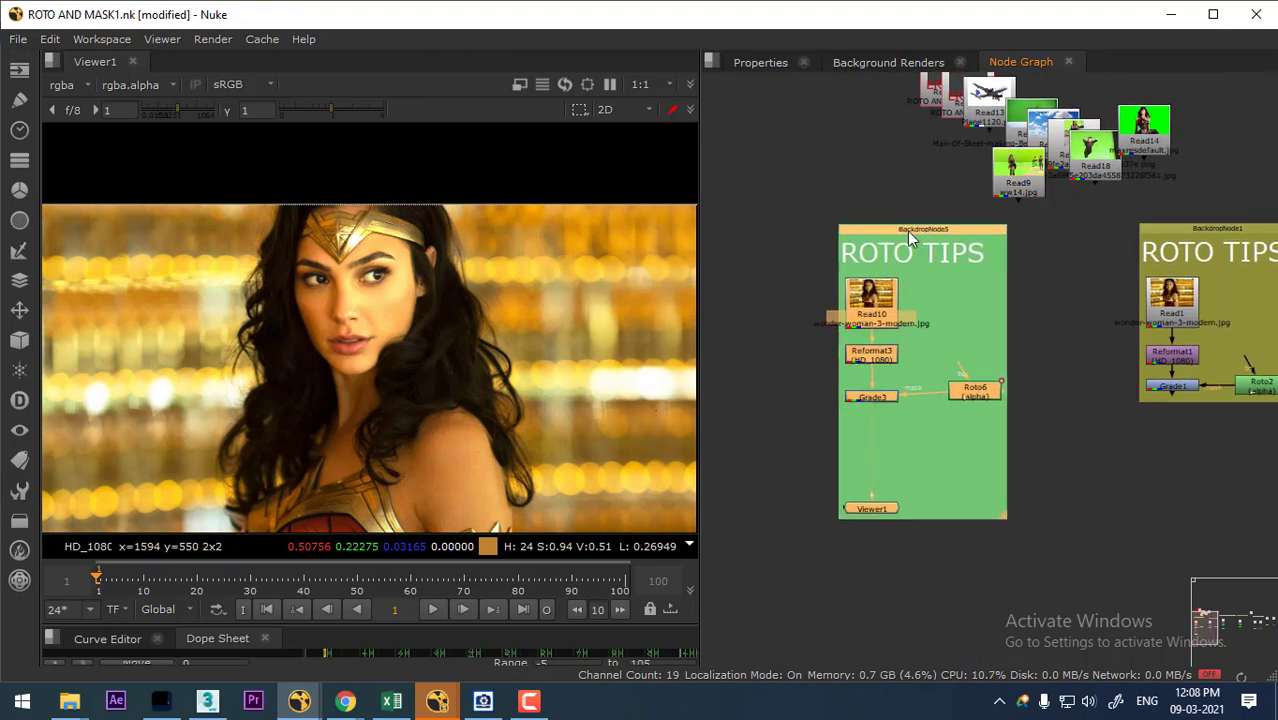
click(1059, 521)
- Find the TYPE OF ROTO NODE CONNECTION tree and view Grade2's output in Viewer1
drag(1064, 451, 924, 430)
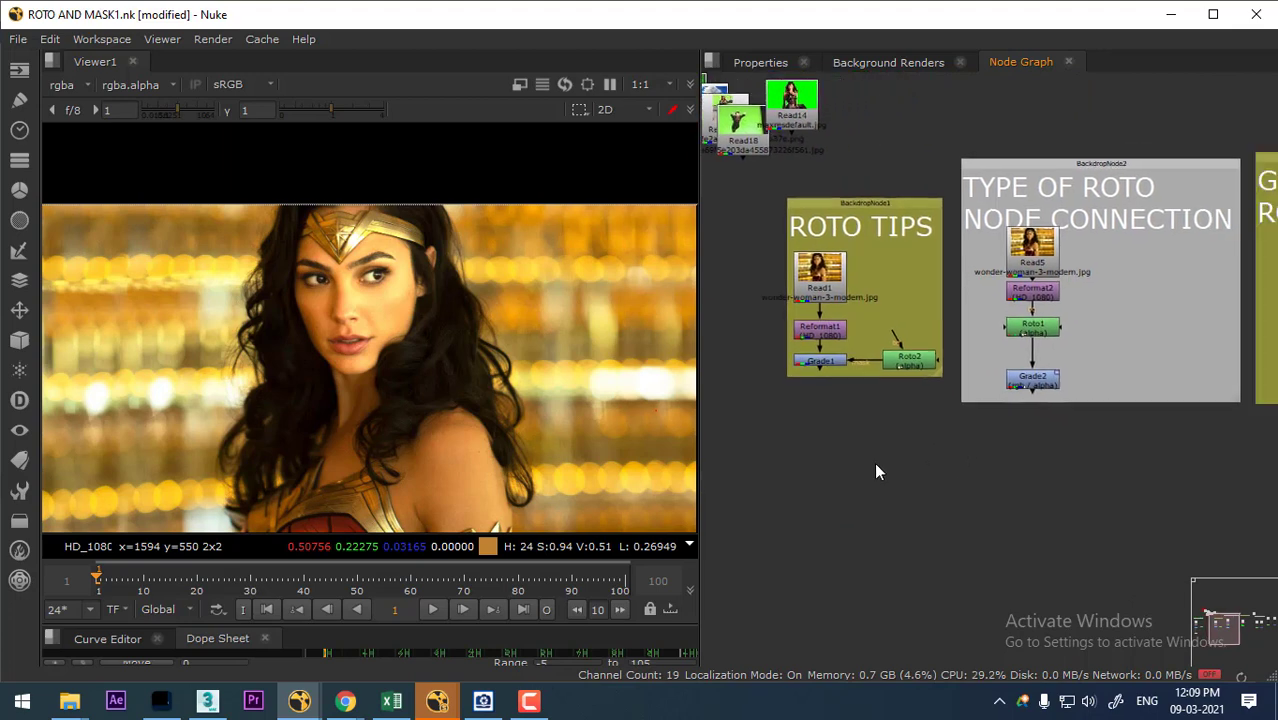
scroll(958, 463, up, 3)
scroll(1043, 500, up, 2)
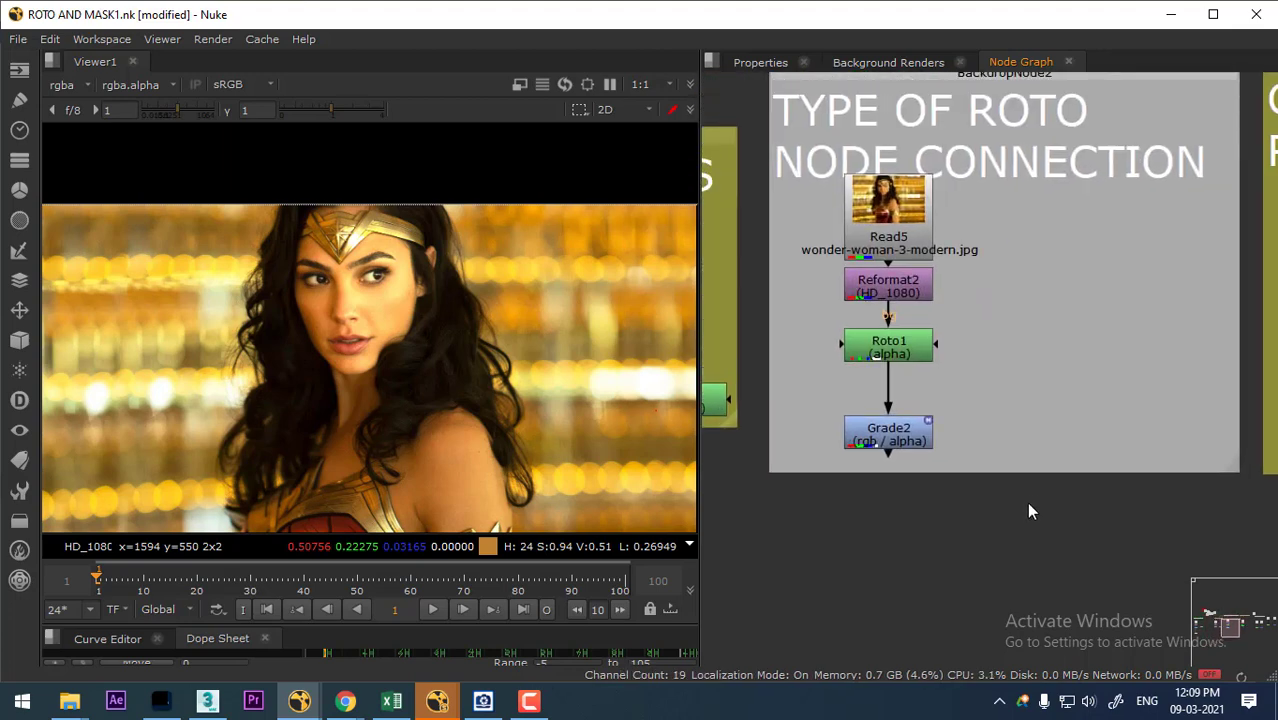
click(925, 243)
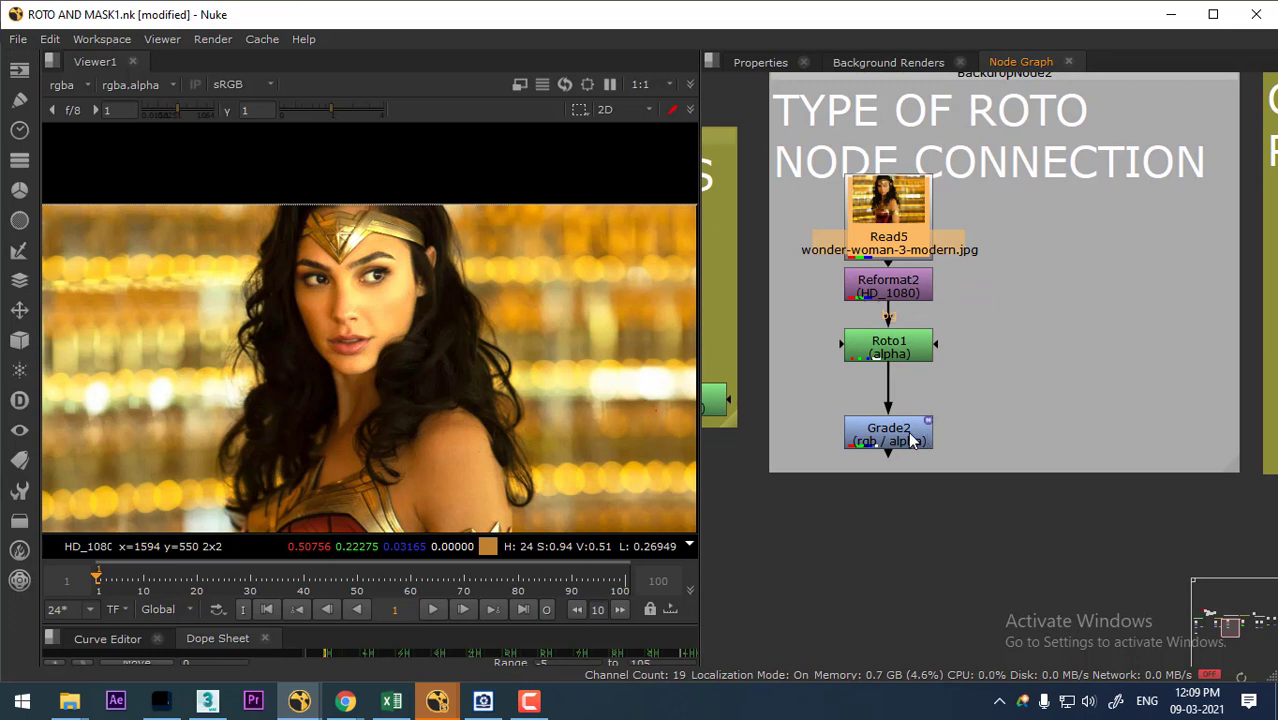
click(912, 441)
key(1)
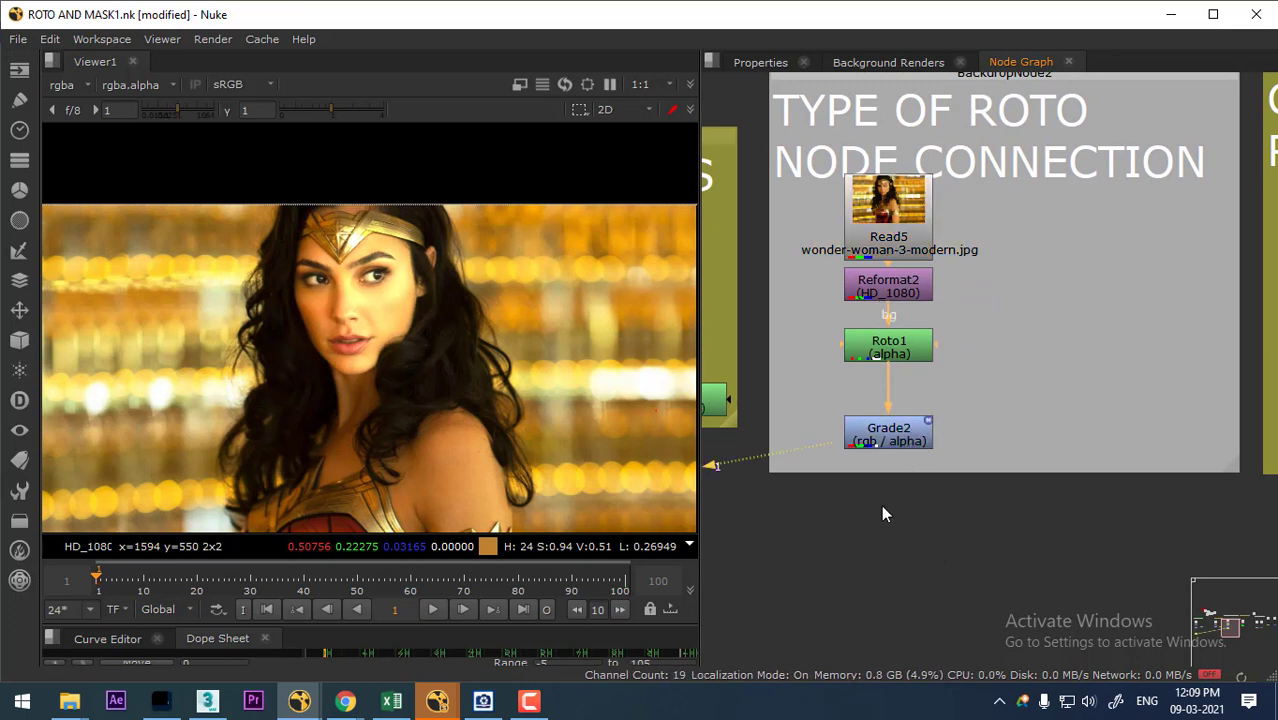
drag(883, 514, 977, 534)
click(948, 305)
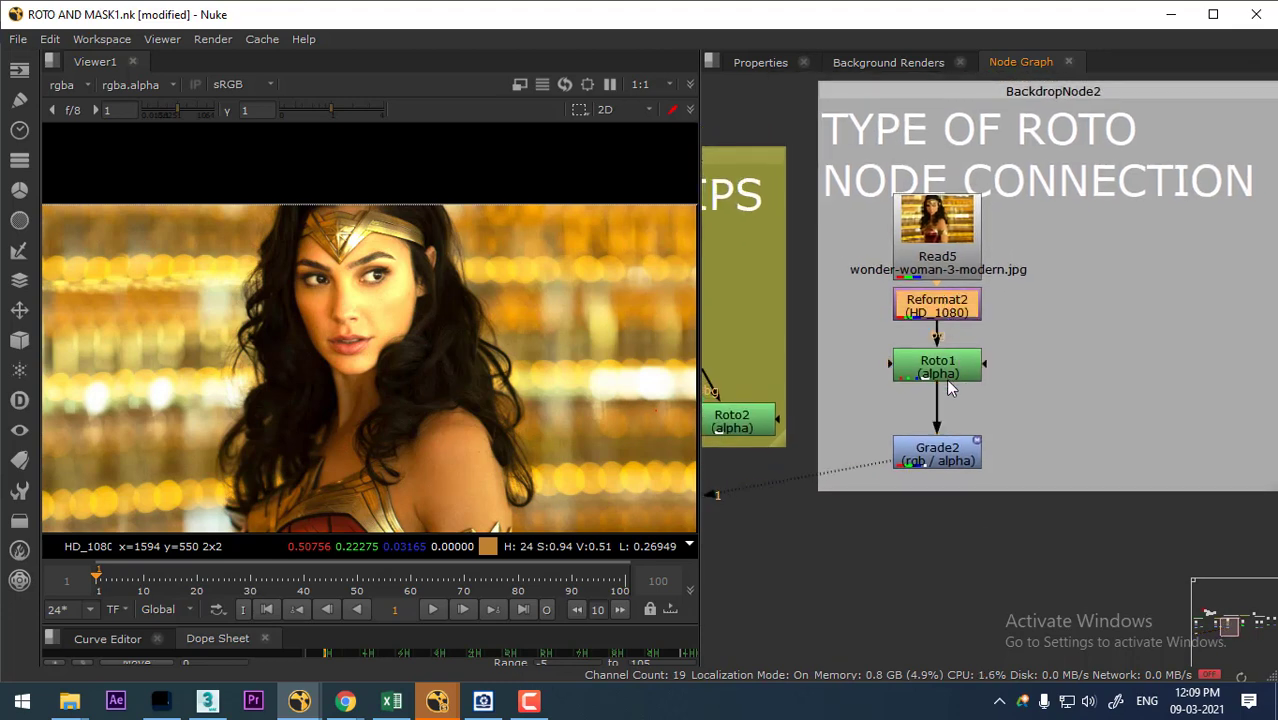
double_click(945, 373)
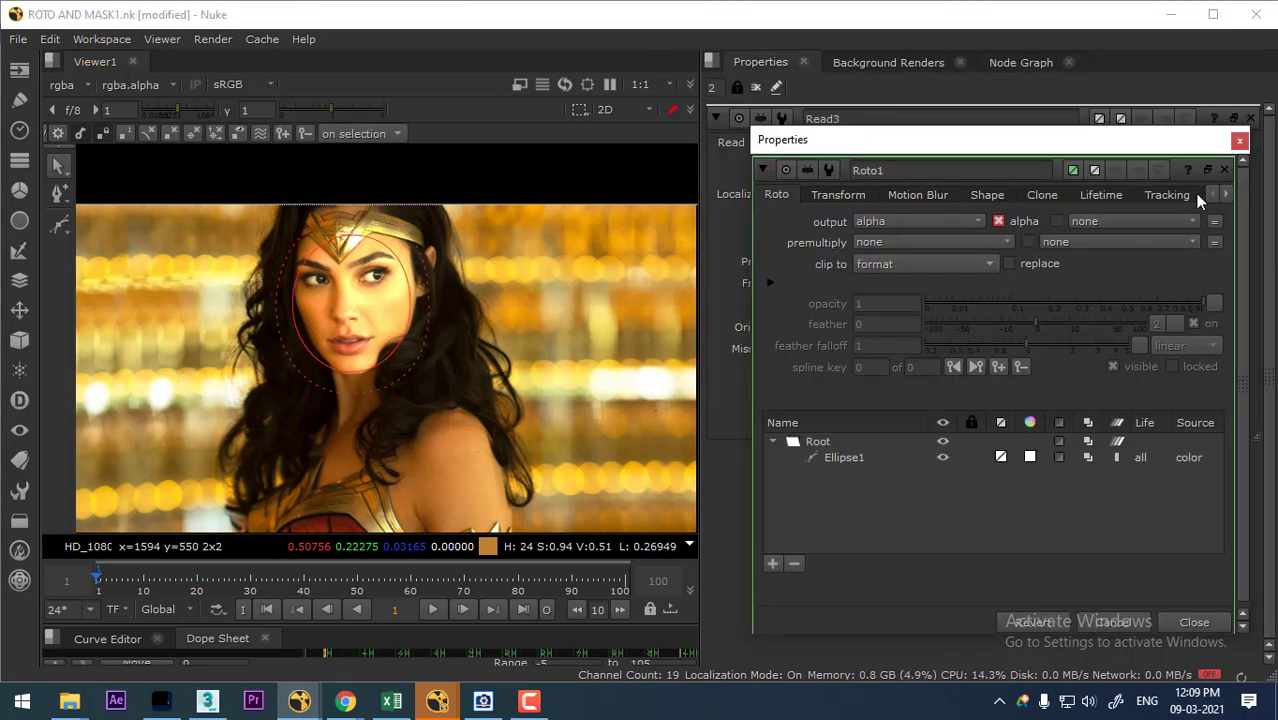
click(1239, 145)
click(1021, 62)
click(1042, 561)
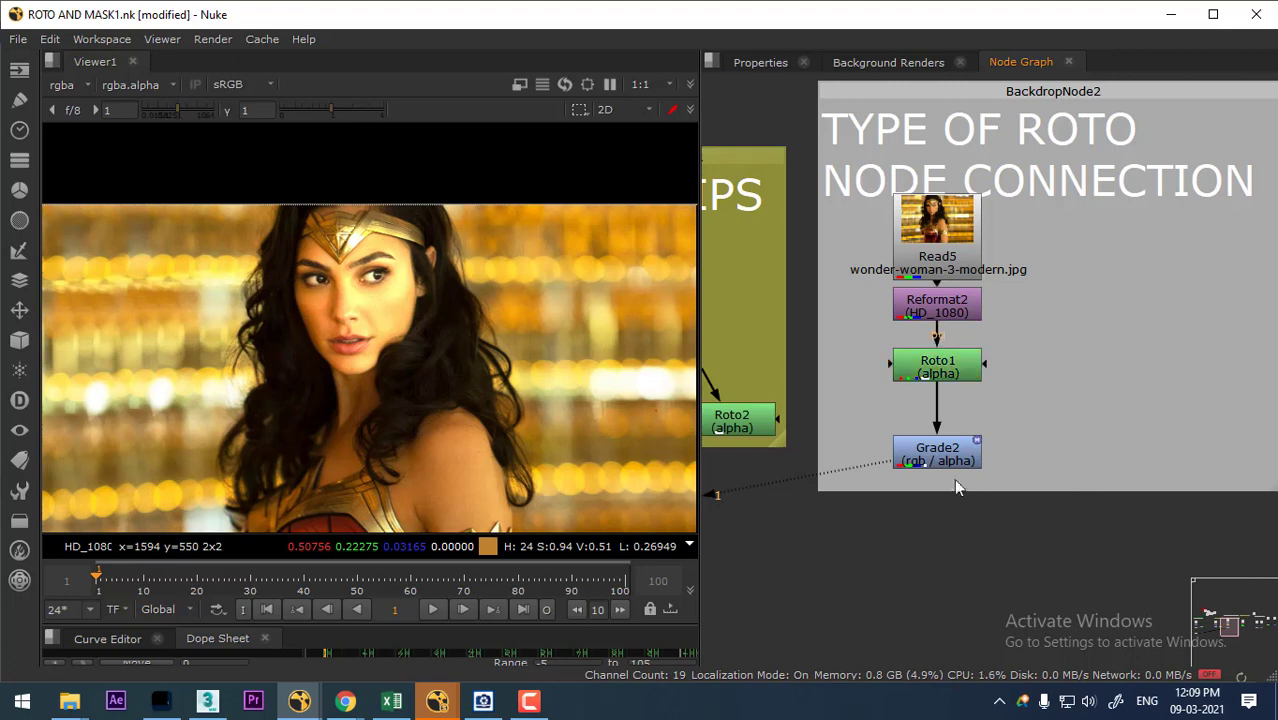
click(954, 460)
scroll(990, 510, down, 3)
scroll(1005, 508, down, 3)
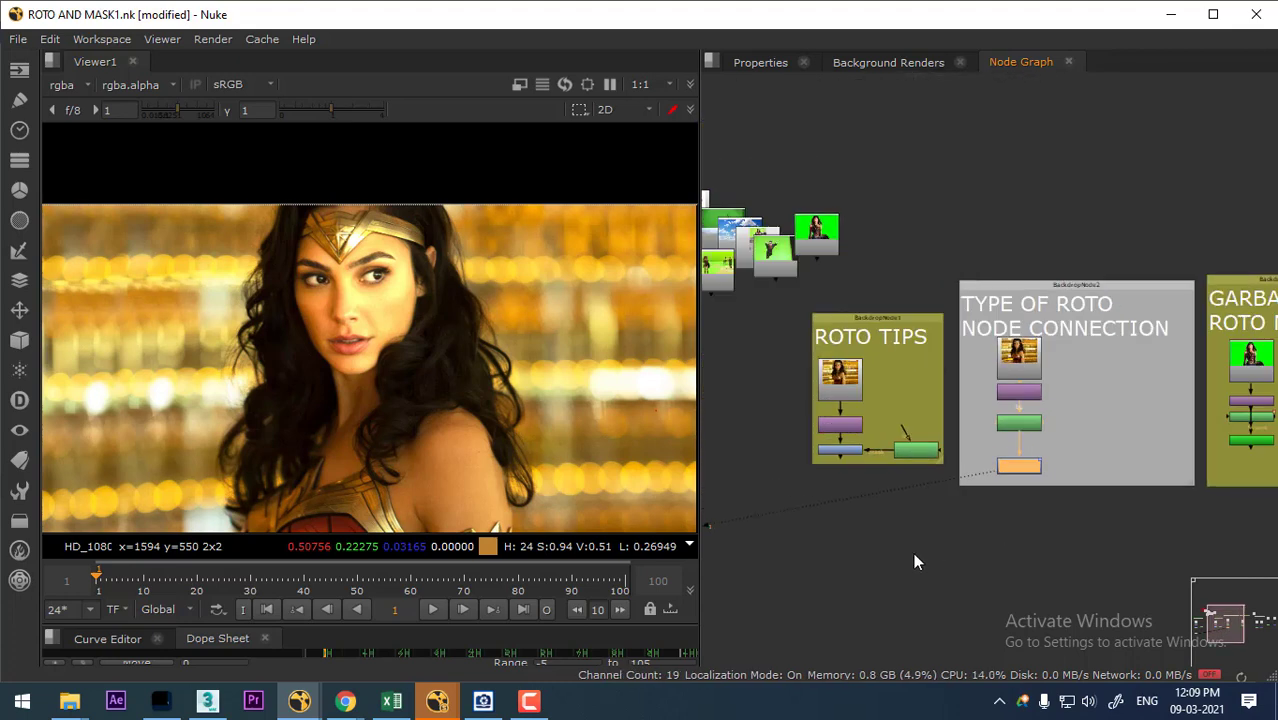
scroll(930, 530, down, 2)
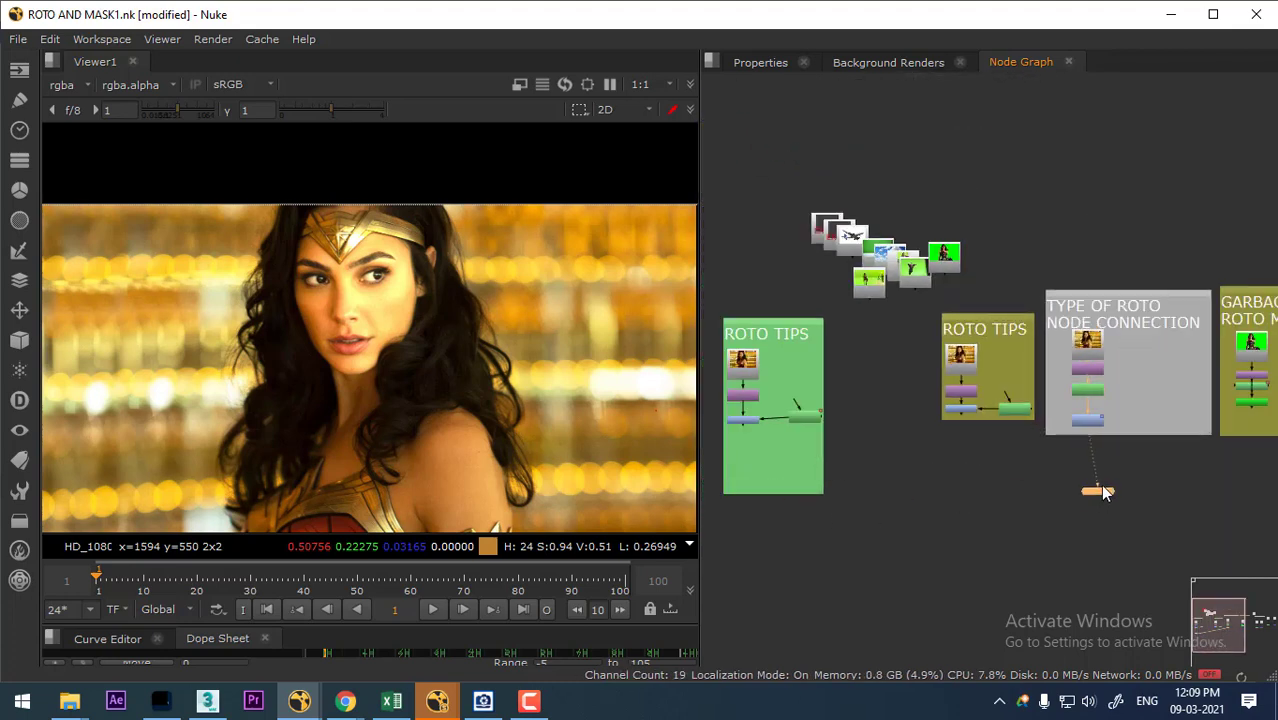
scroll(1110, 445, up, 2)
scroll(1120, 445, up, 3)
scroll(1115, 490, up, 3)
scroll(1112, 494, up, 2)
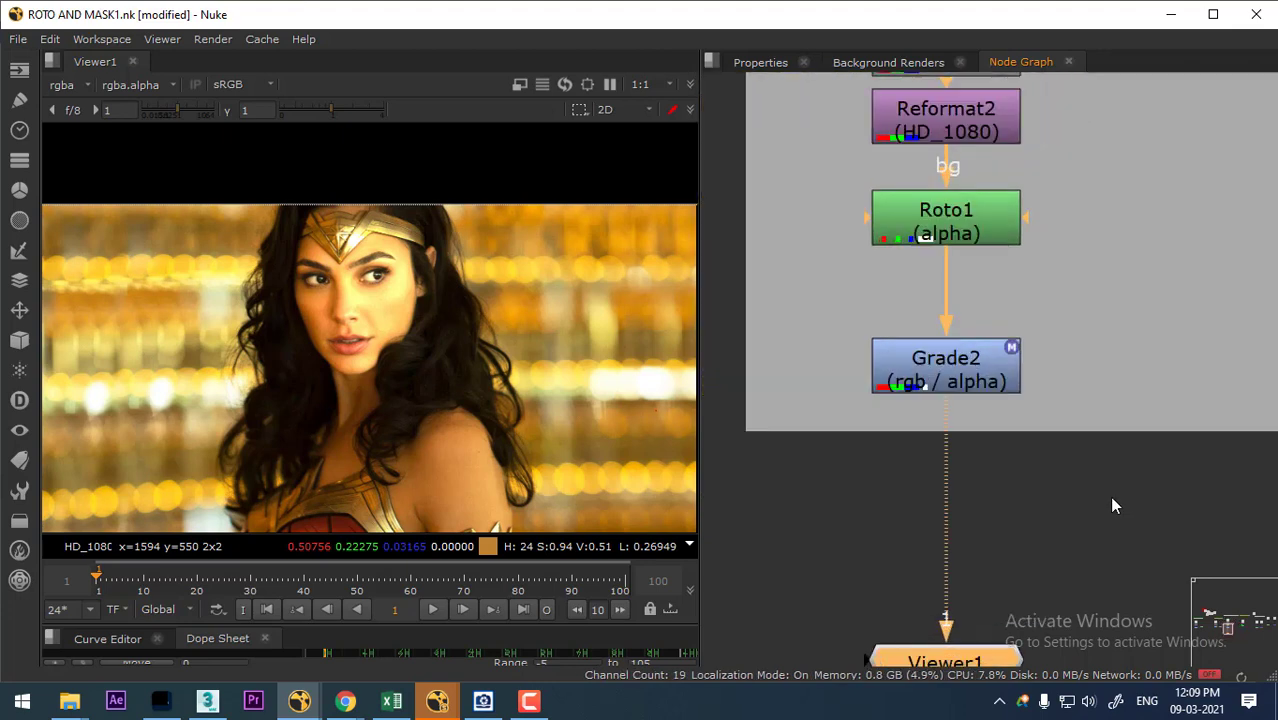
scroll(1085, 480, up, 1)
click(955, 257)
scroll(994, 318, down, 3)
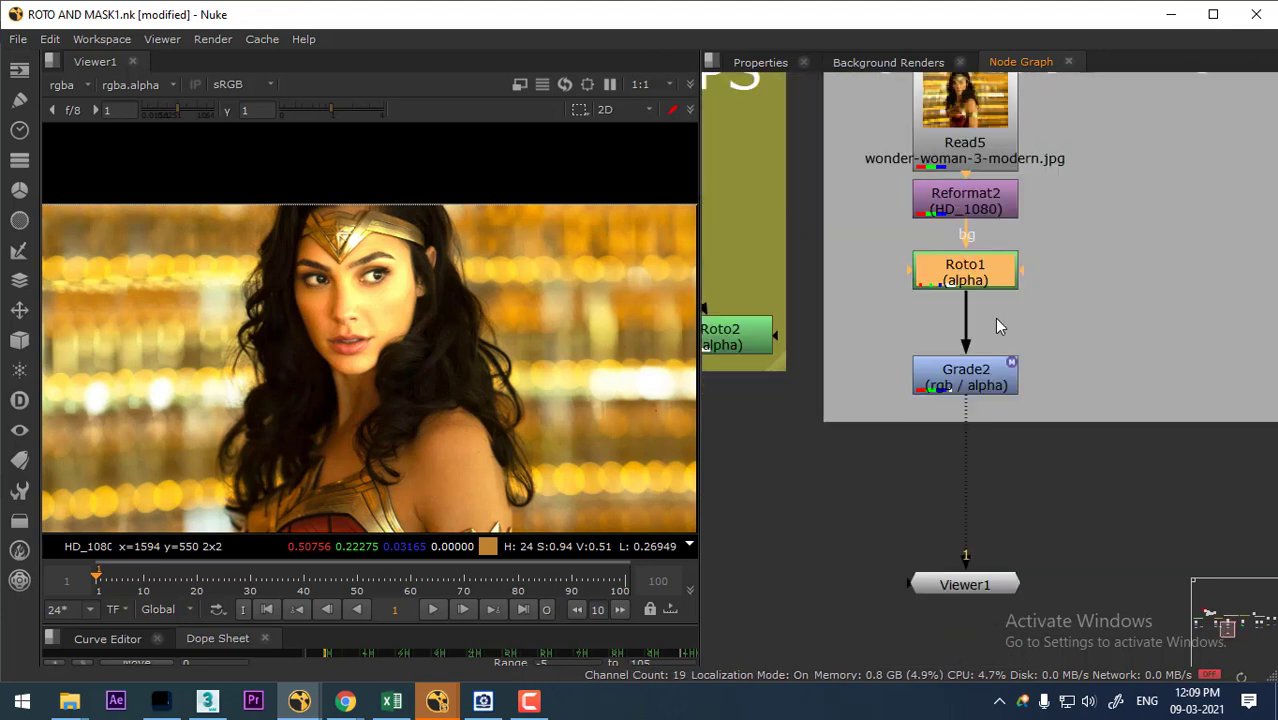
scroll(997, 335, up, 2)
scroll(985, 337, up, 1)
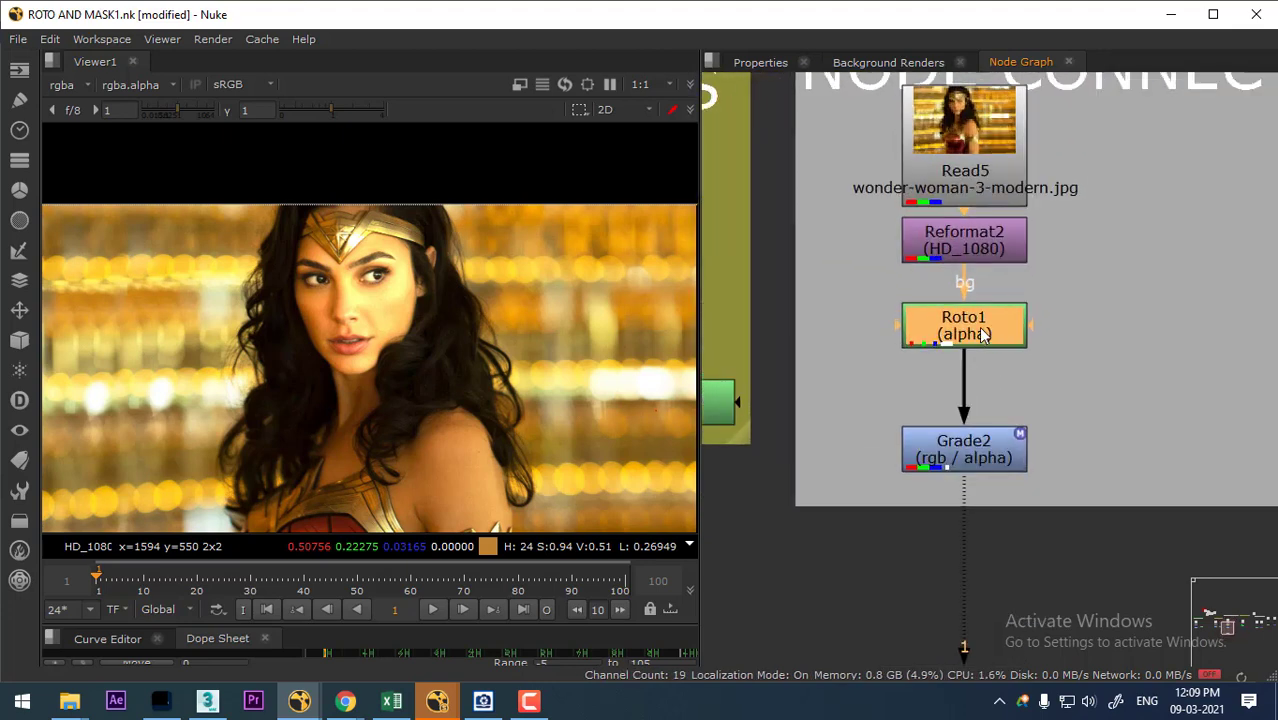
key(d)
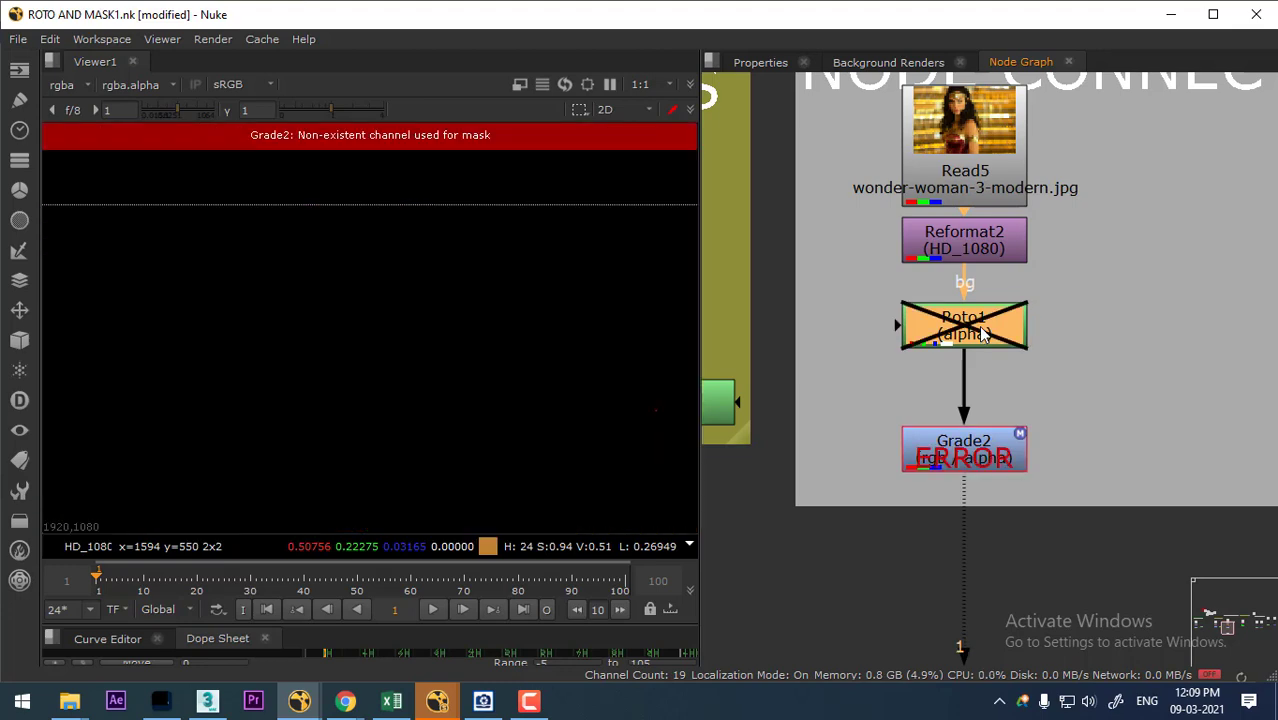
key(d)
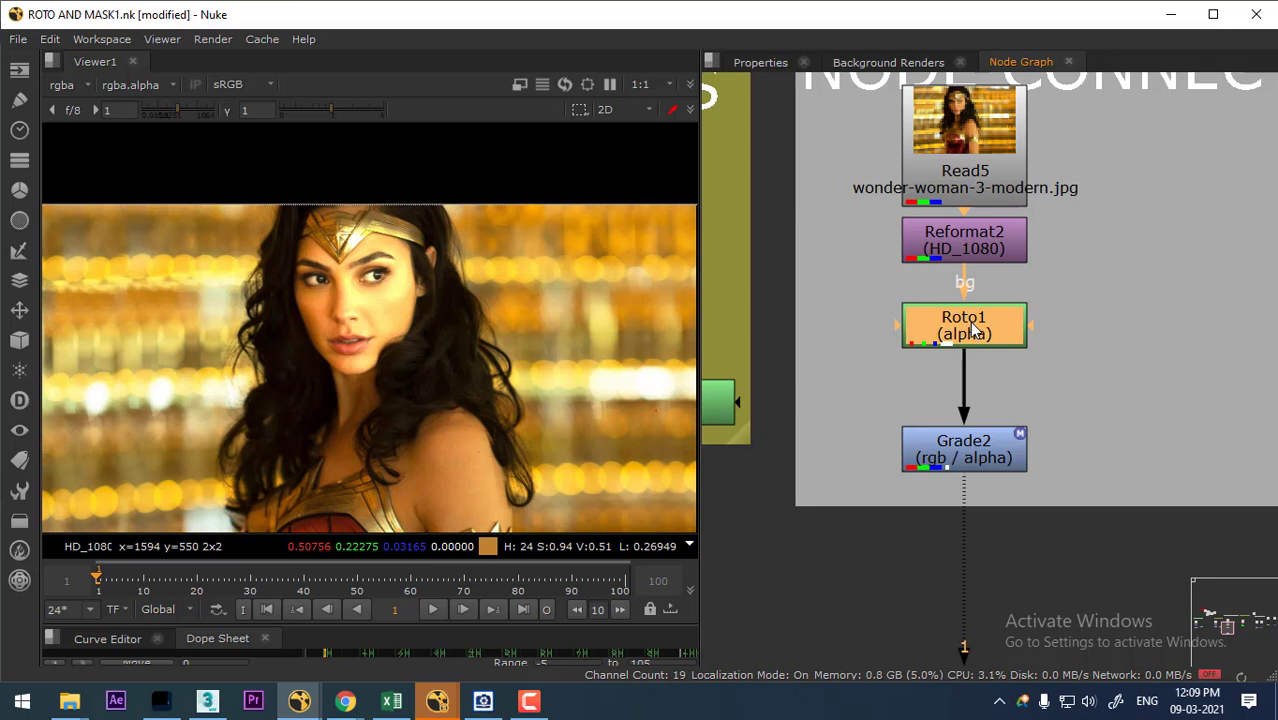
key(Delete)
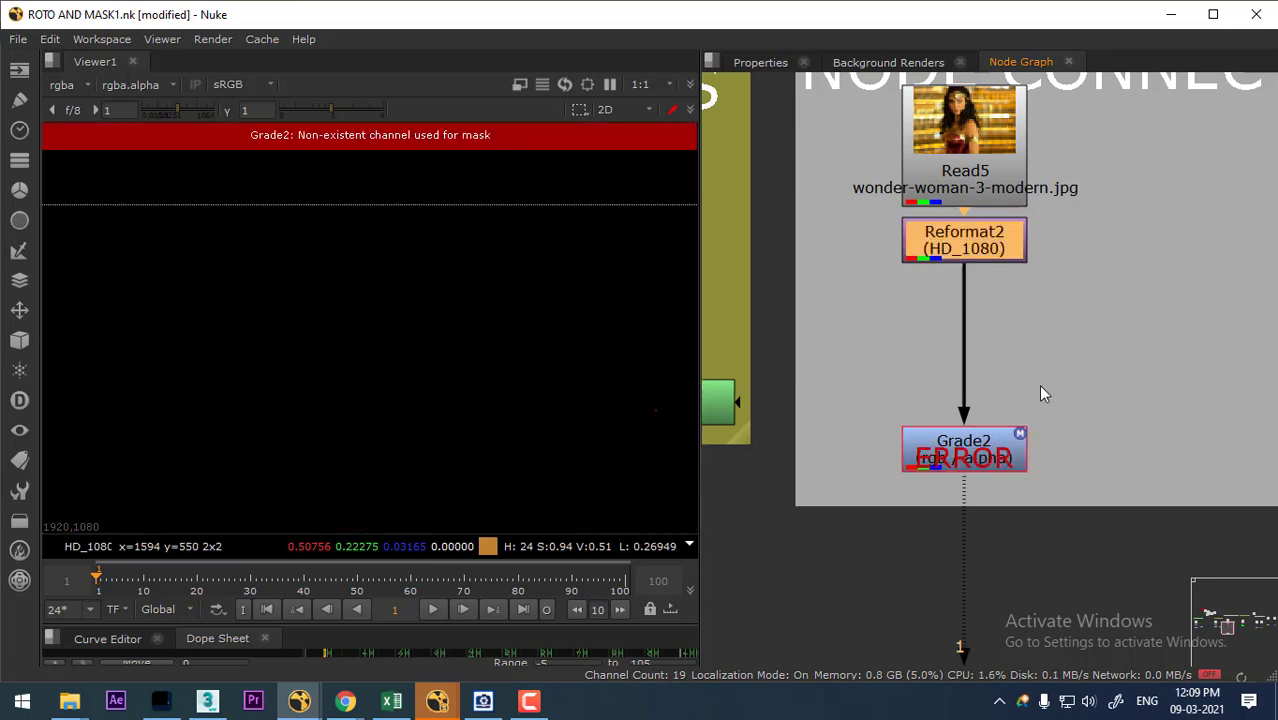
- Undo the deletion with Ctrl+Z to bring Roto1 back
click(998, 463)
key(ctrl)
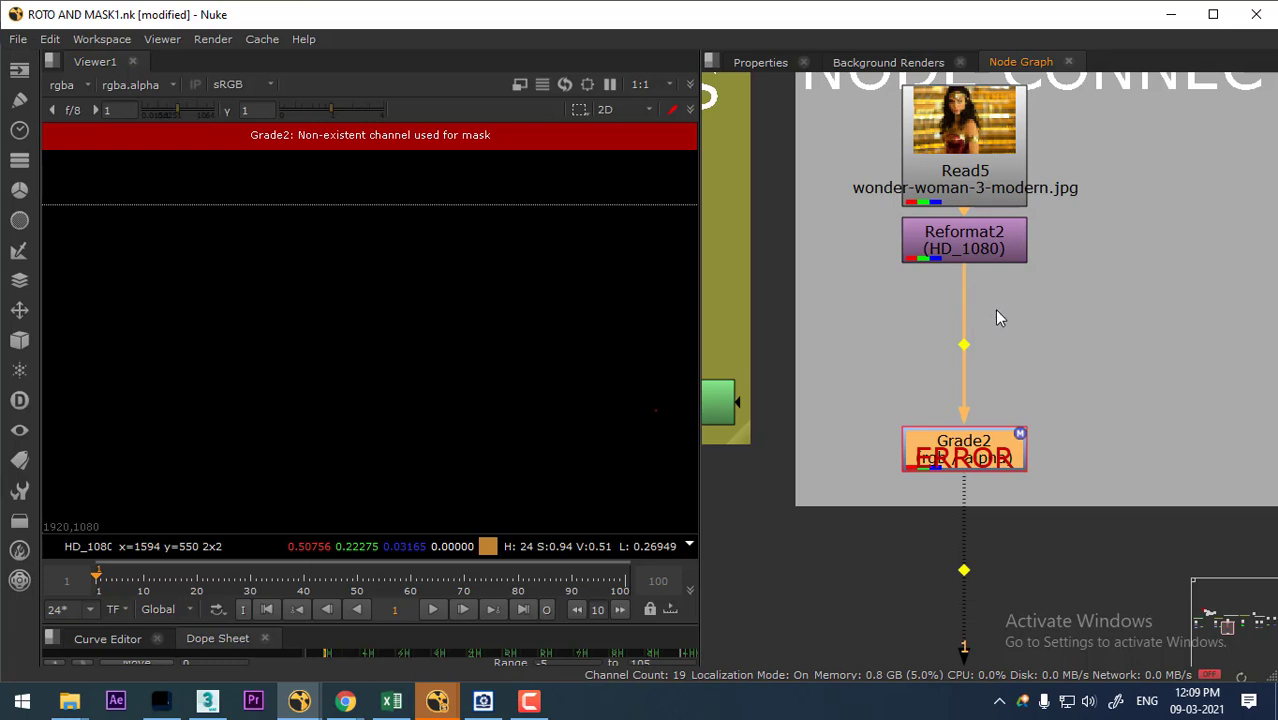
key(ctrl+z)
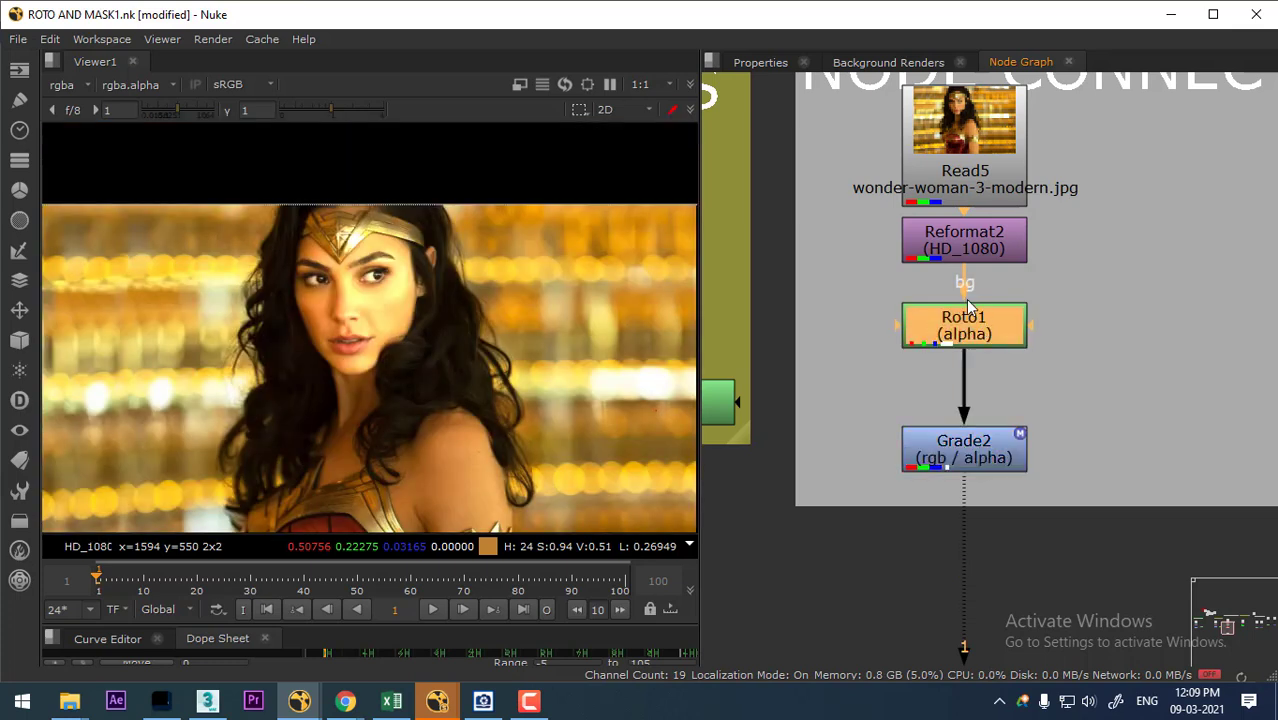
- Reconnect Roto1's bg input to Reformat2, position it above Grade2, and reveal Viewer1
drag(966, 290, 932, 272)
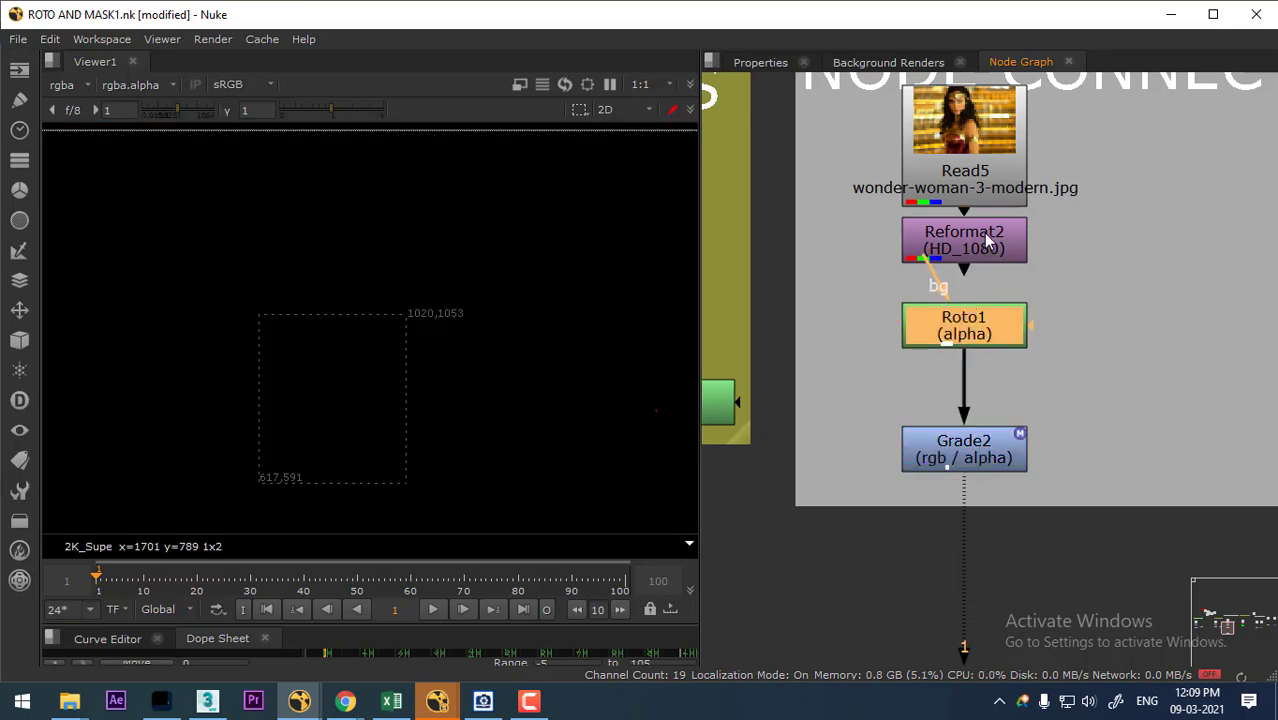
drag(932, 266, 991, 264)
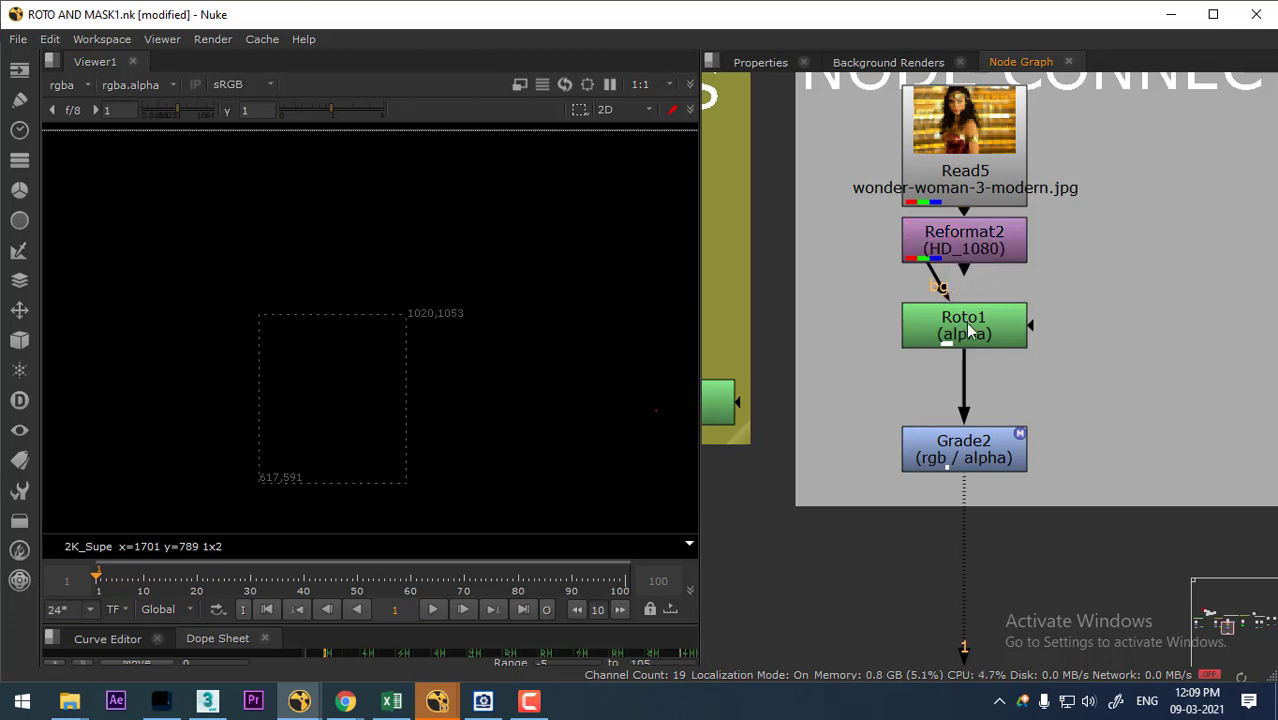
drag(962, 328, 962, 361)
drag(980, 257, 976, 260)
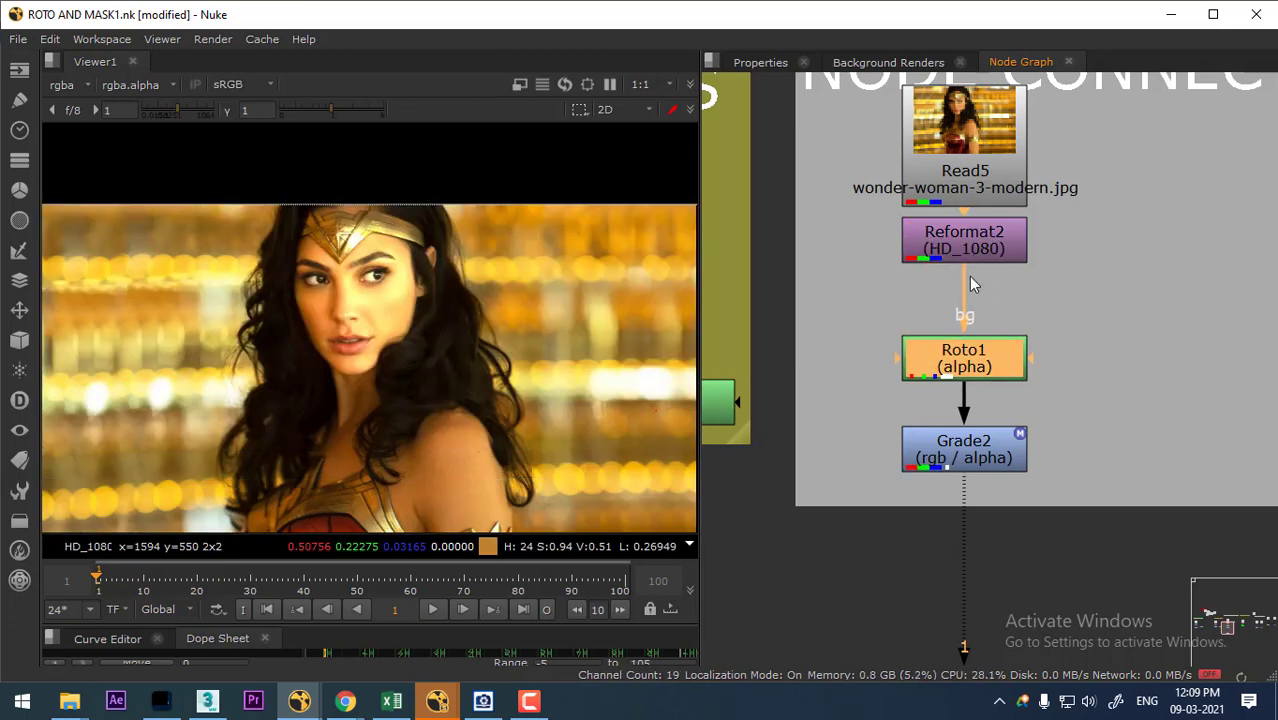
drag(991, 378, 990, 345)
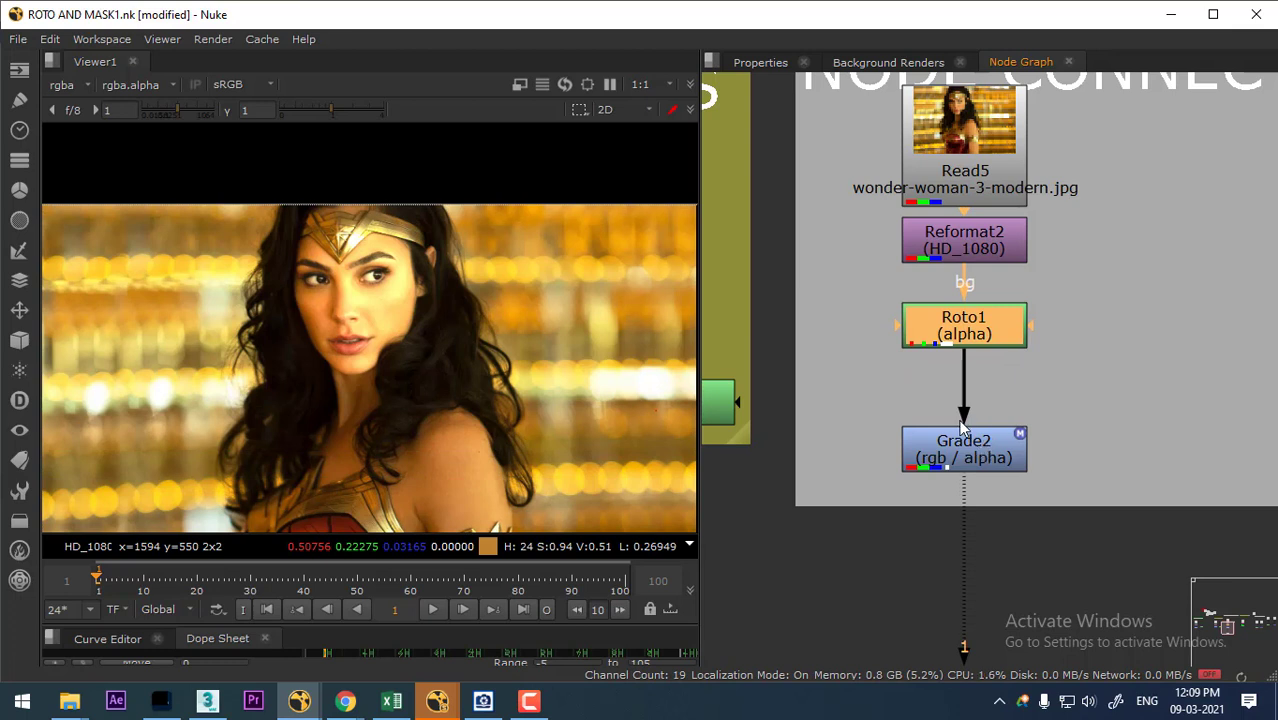
click(984, 356)
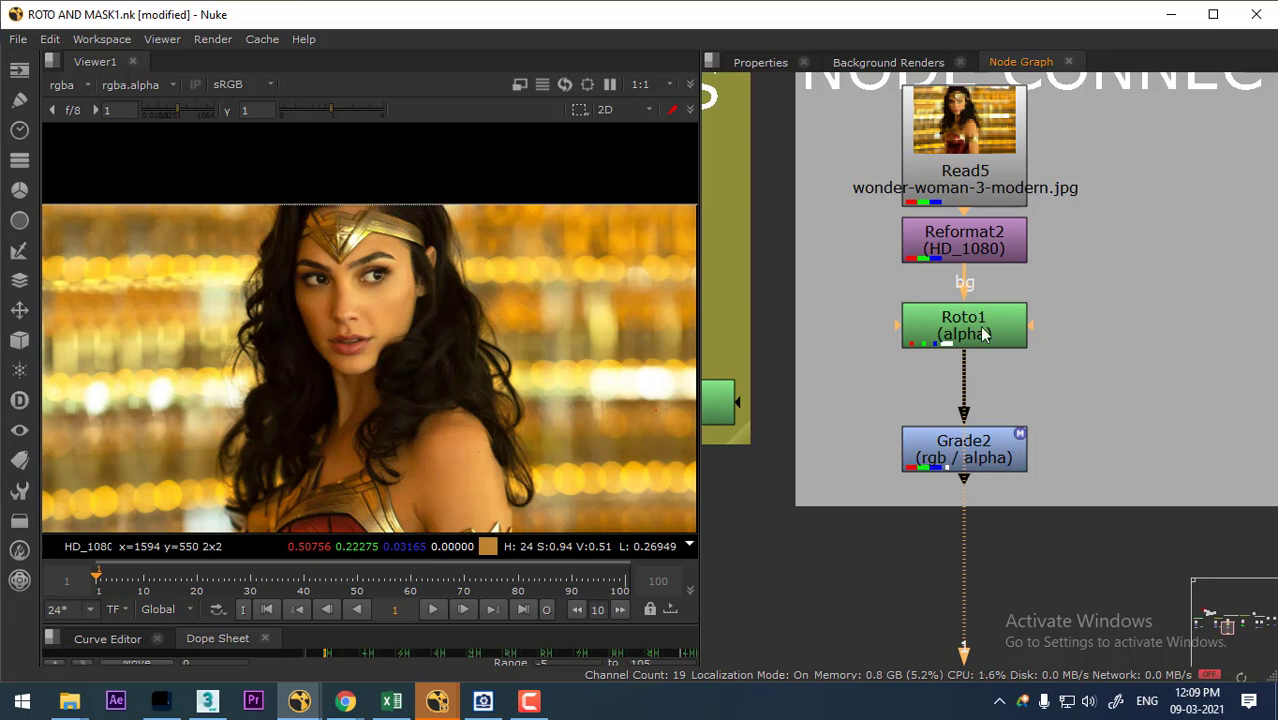
click(991, 463)
drag(991, 463, 1057, 395)
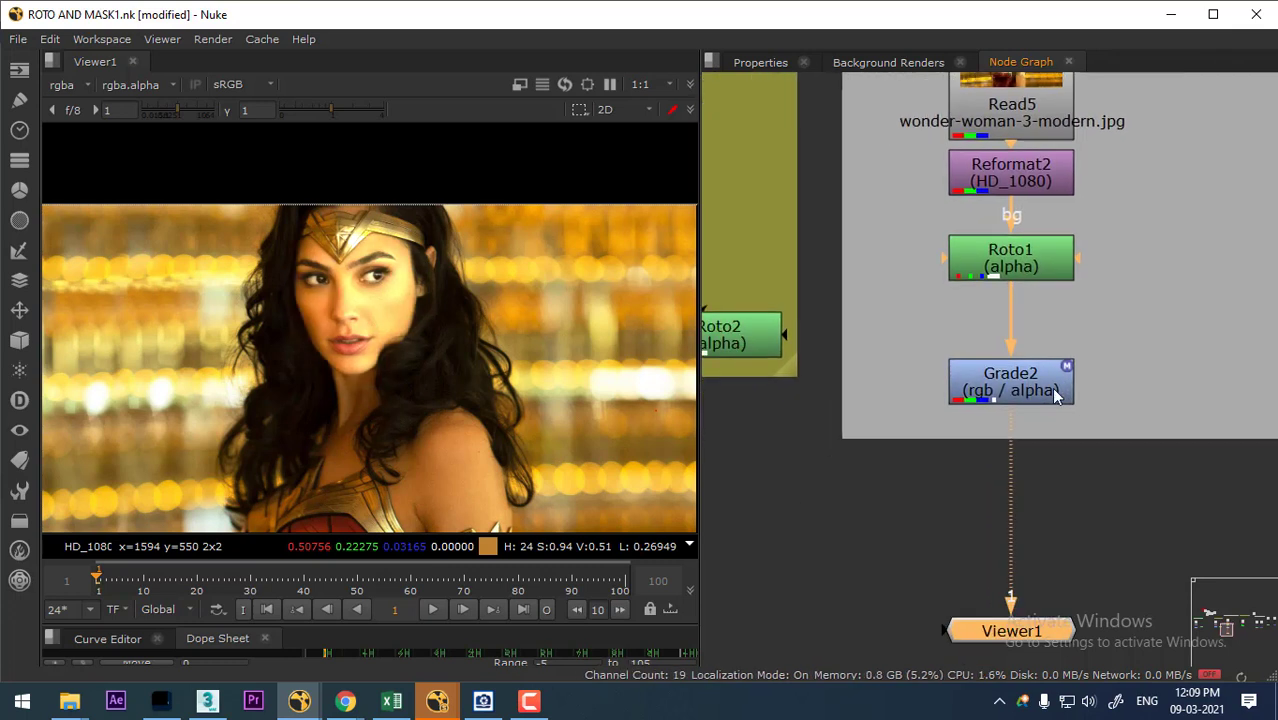
- Raise Grade2's gain from 2.1 to 2.2, then close its settings panel
double_click(1033, 392)
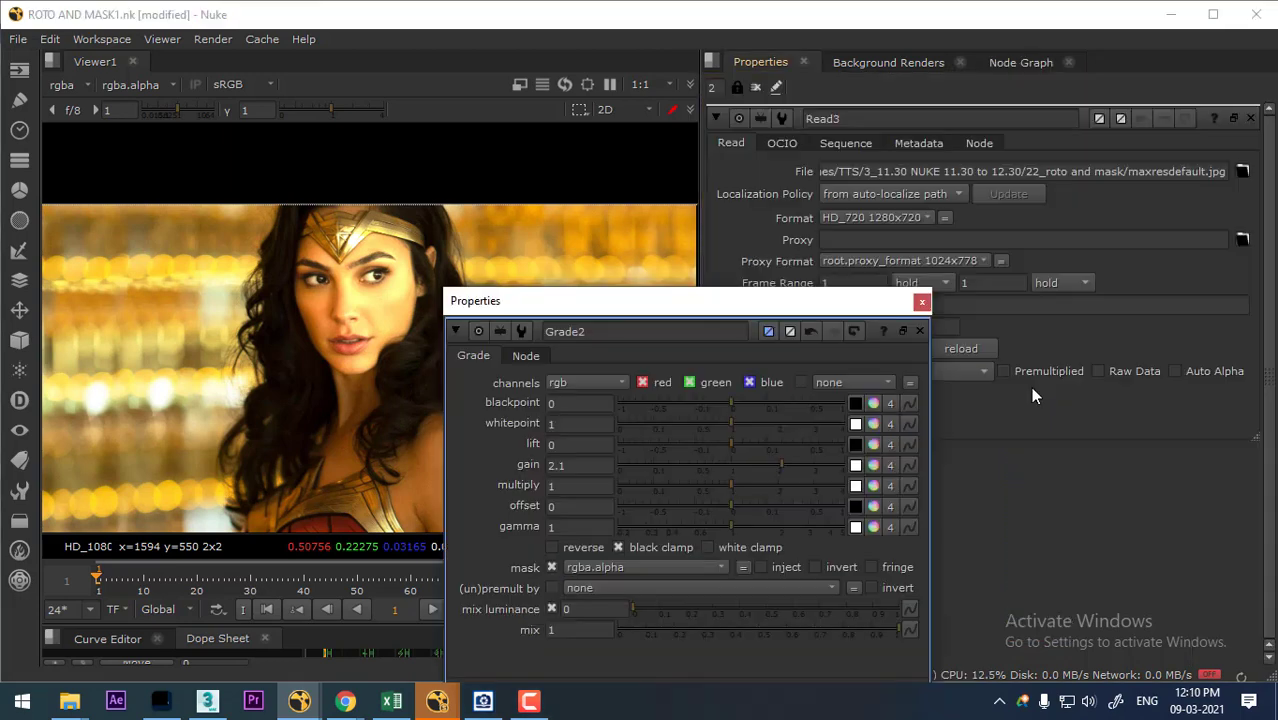
drag(817, 305, 1055, 236)
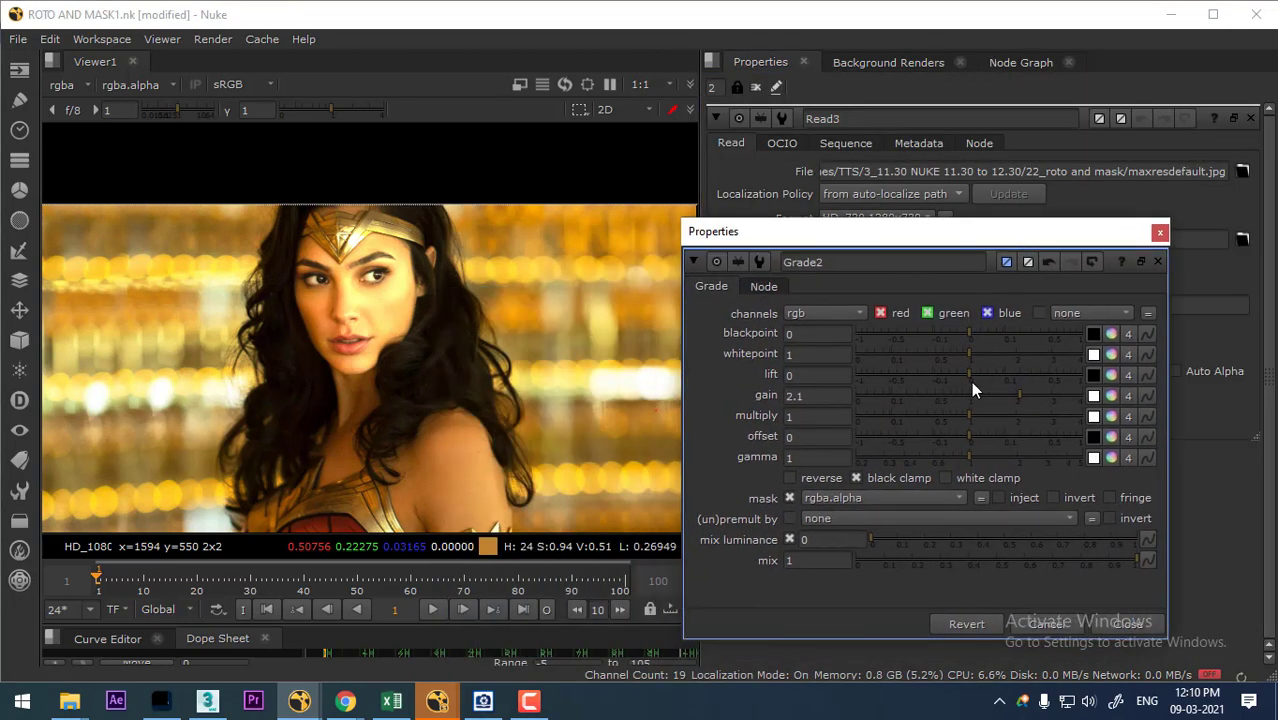
mouse_move(1013, 392)
mouse_down()
mouse_move(990, 399)
mouse_move(1035, 399)
mouse_move(1021, 410)
mouse_up()
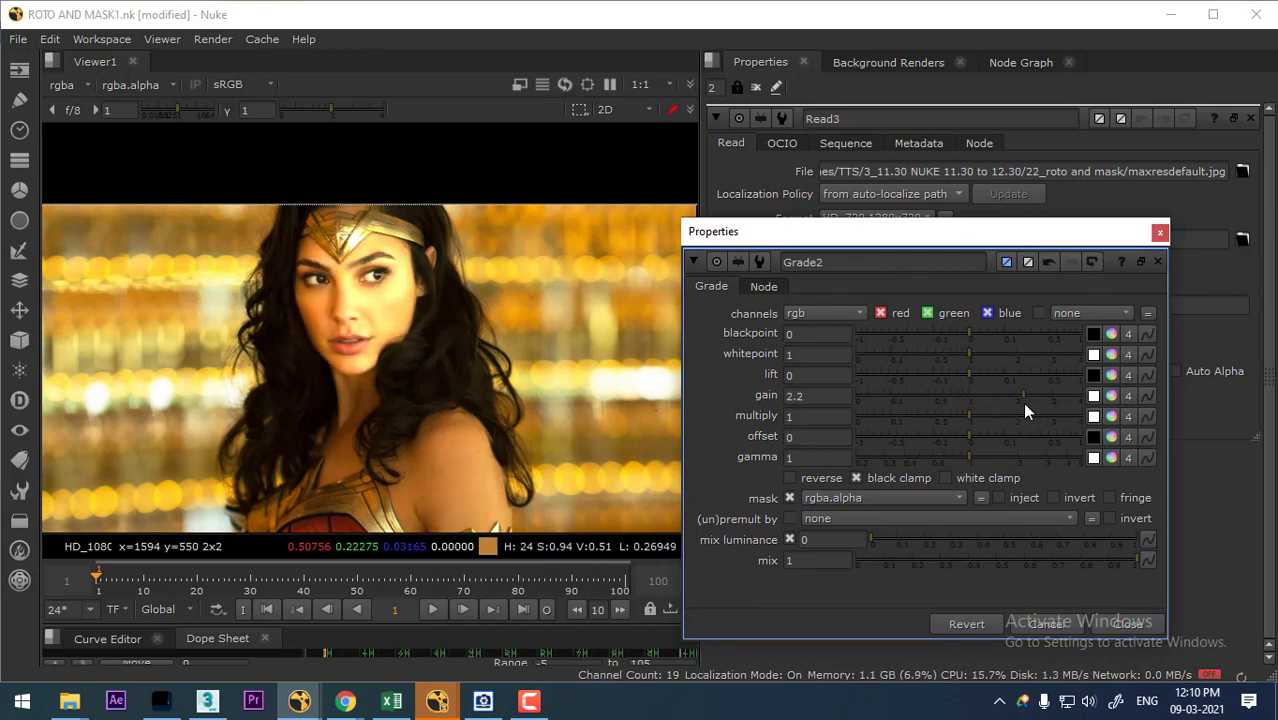
click(1158, 232)
- Zoom out and pan the node graph past ROTO TIPS toward the GARBAGE ROTO MASK backdrop
click(1018, 62)
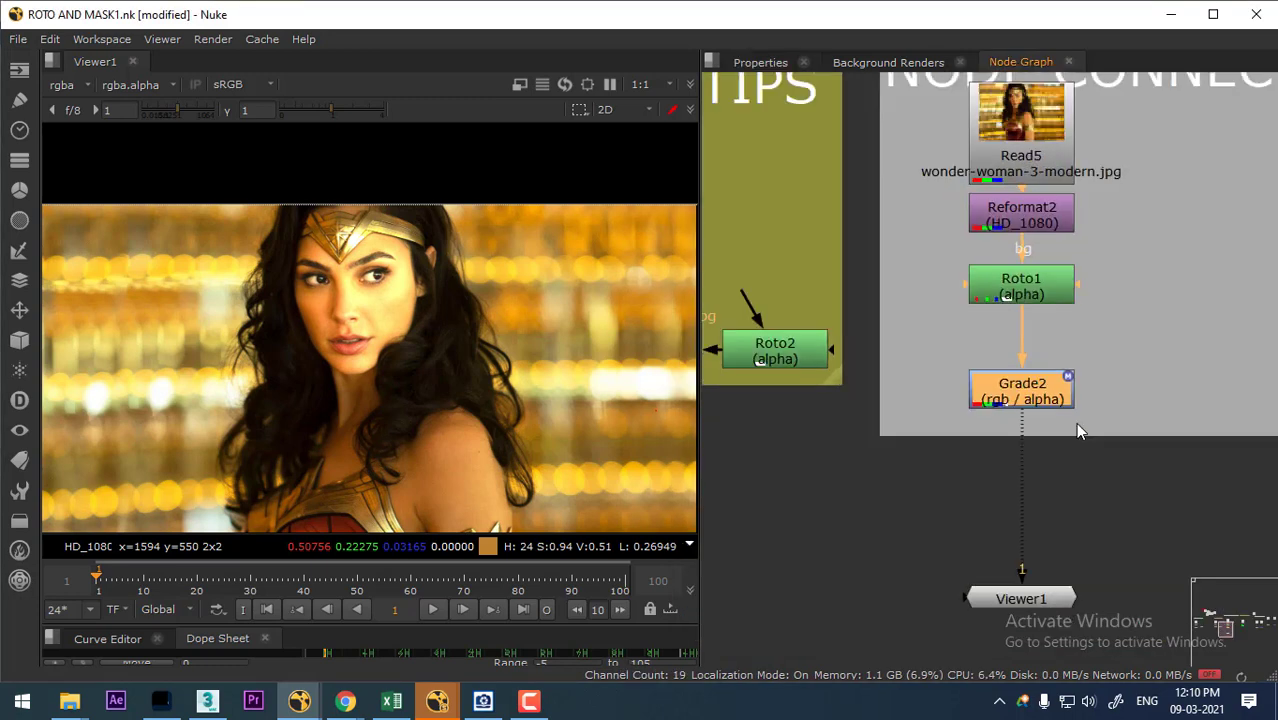
scroll(1052, 424, down, 3)
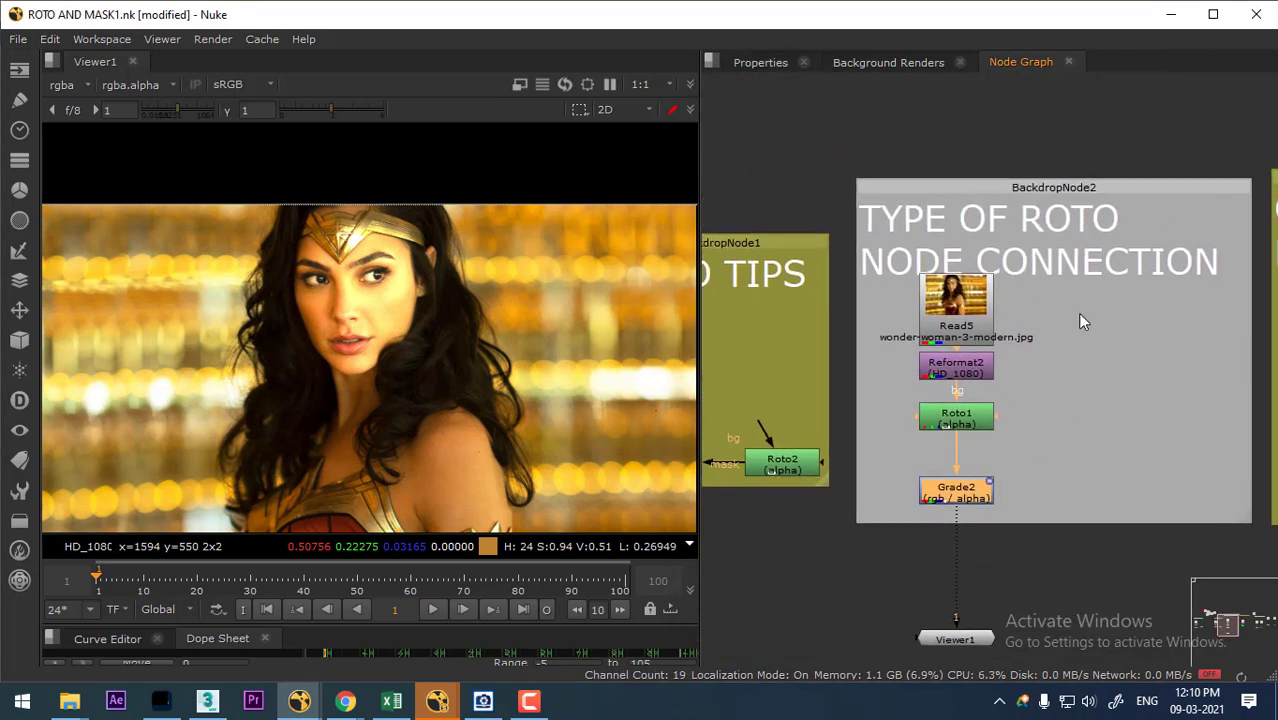
mouse_move(999, 414)
mouse_down()
mouse_move(1010, 417)
mouse_move(821, 365)
mouse_up()
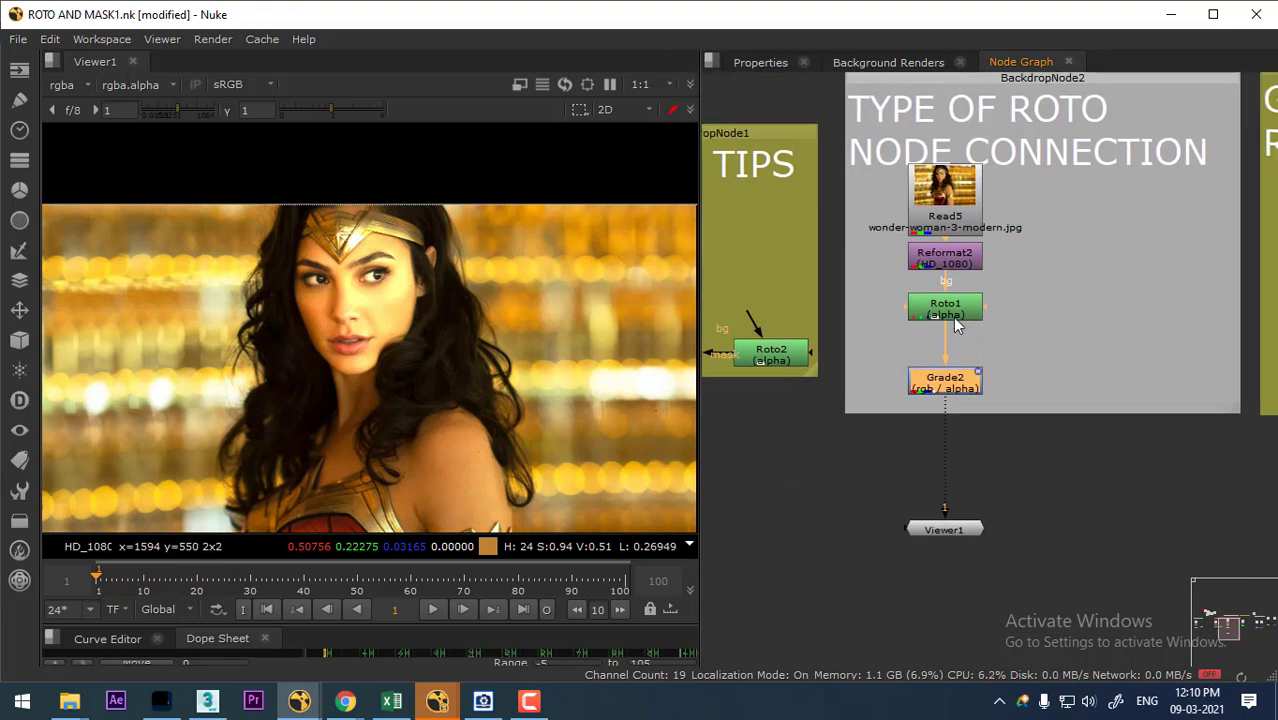
click(950, 316)
mouse_move(1069, 331)
mouse_down()
mouse_move(841, 381)
mouse_move(946, 393)
mouse_up()
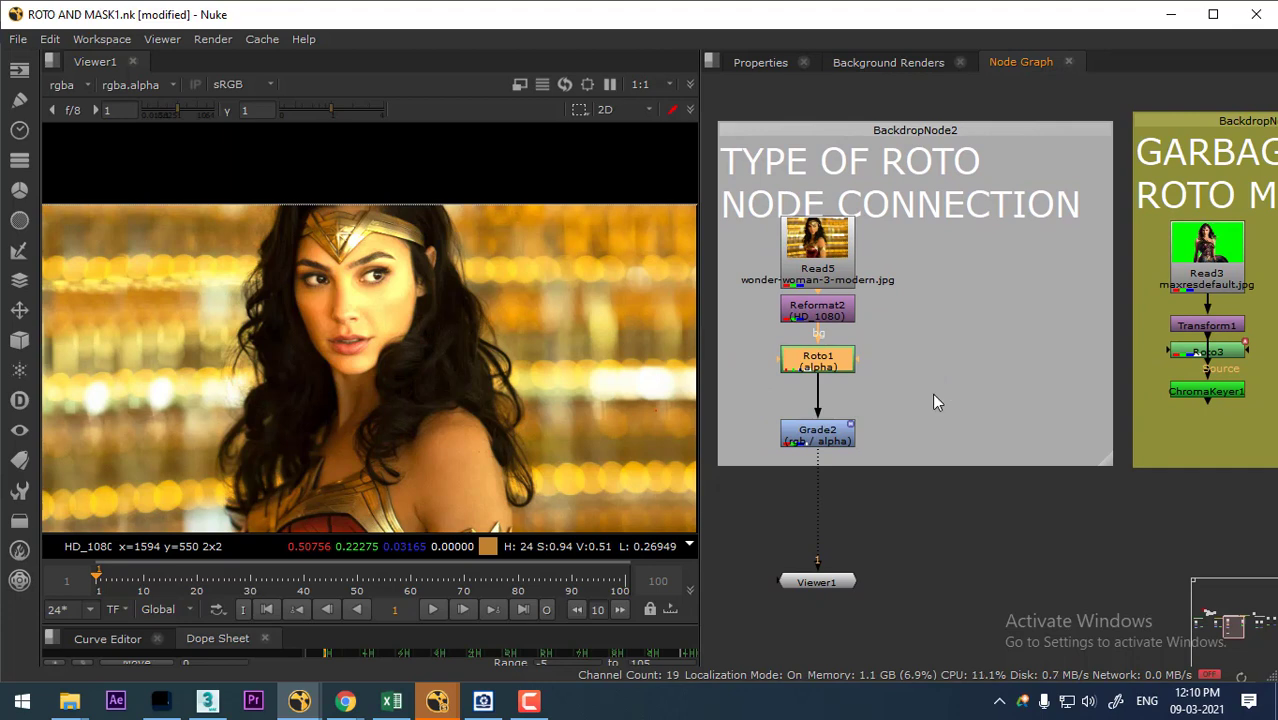
click(530, 703)
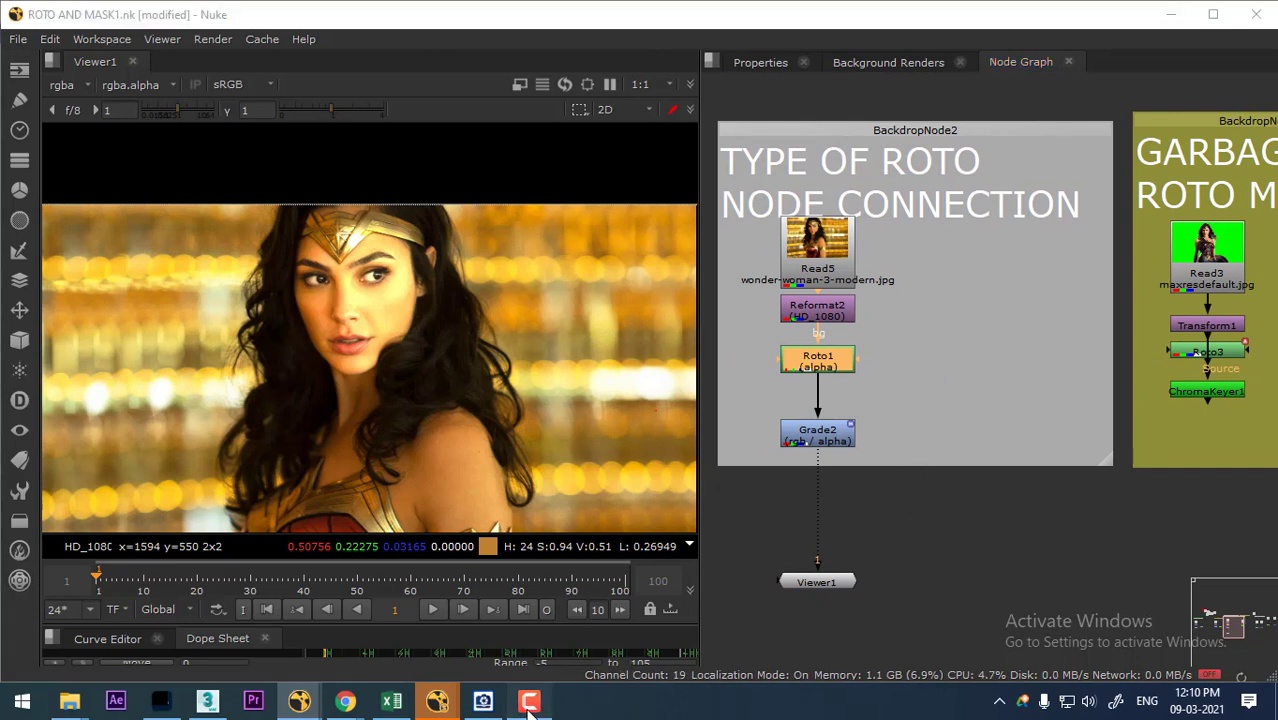
click(530, 703)
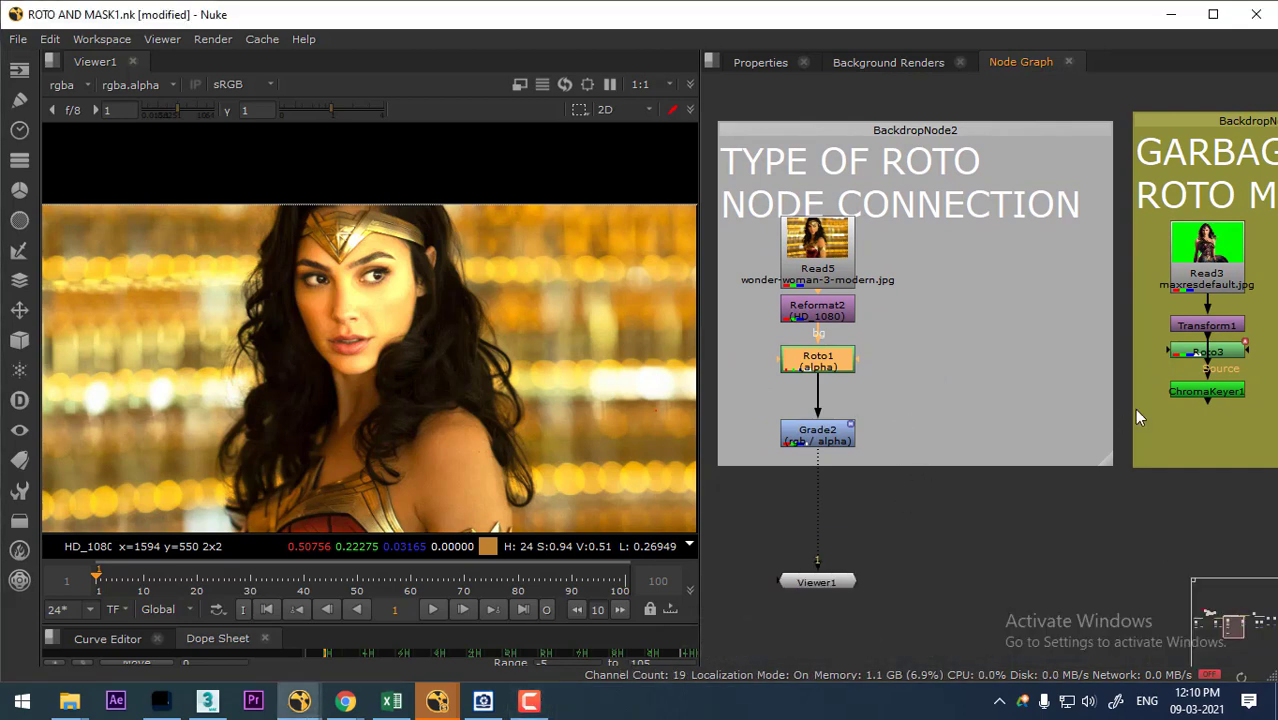
drag(1134, 408, 1018, 373)
- Zoom further out, shift the green Wonder Woman thumbnail node, and recentre on GARBAGE ROTO MASK
scroll(1029, 403, down, 2)
scroll(1112, 424, down, 1)
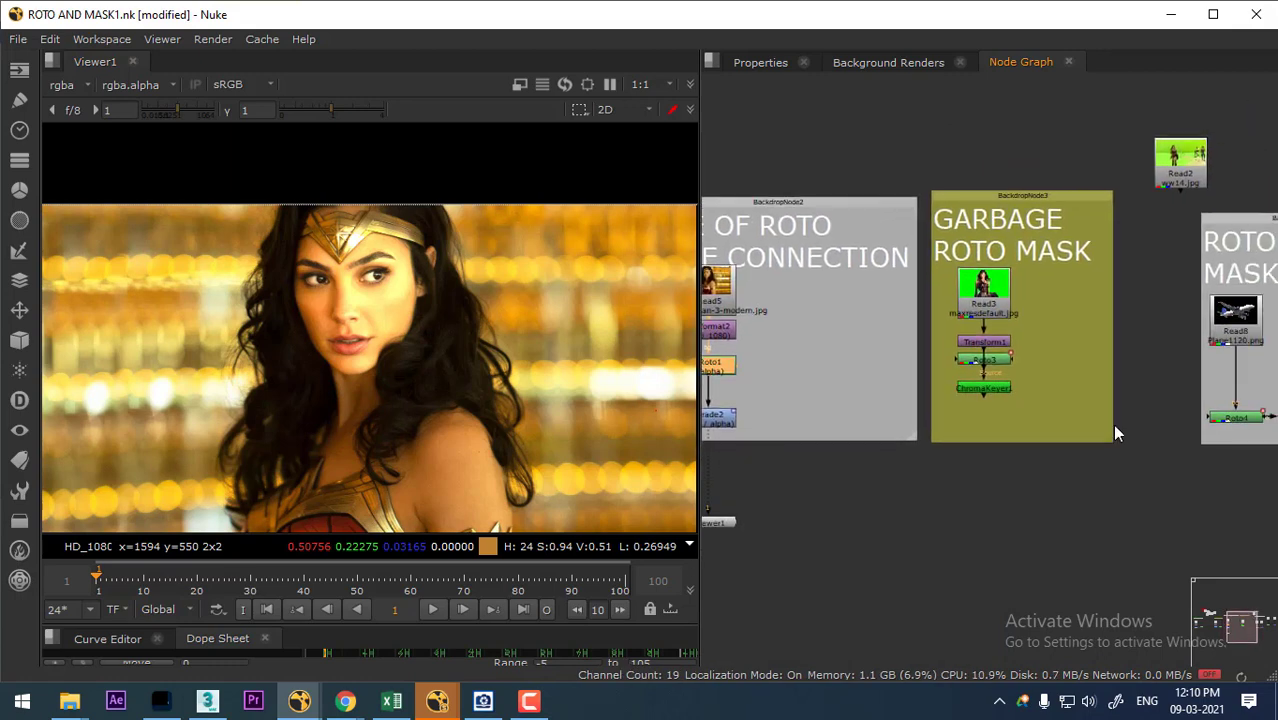
scroll(1112, 374, down, 1)
scroll(987, 360, down, 1)
drag(987, 360, 1120, 400)
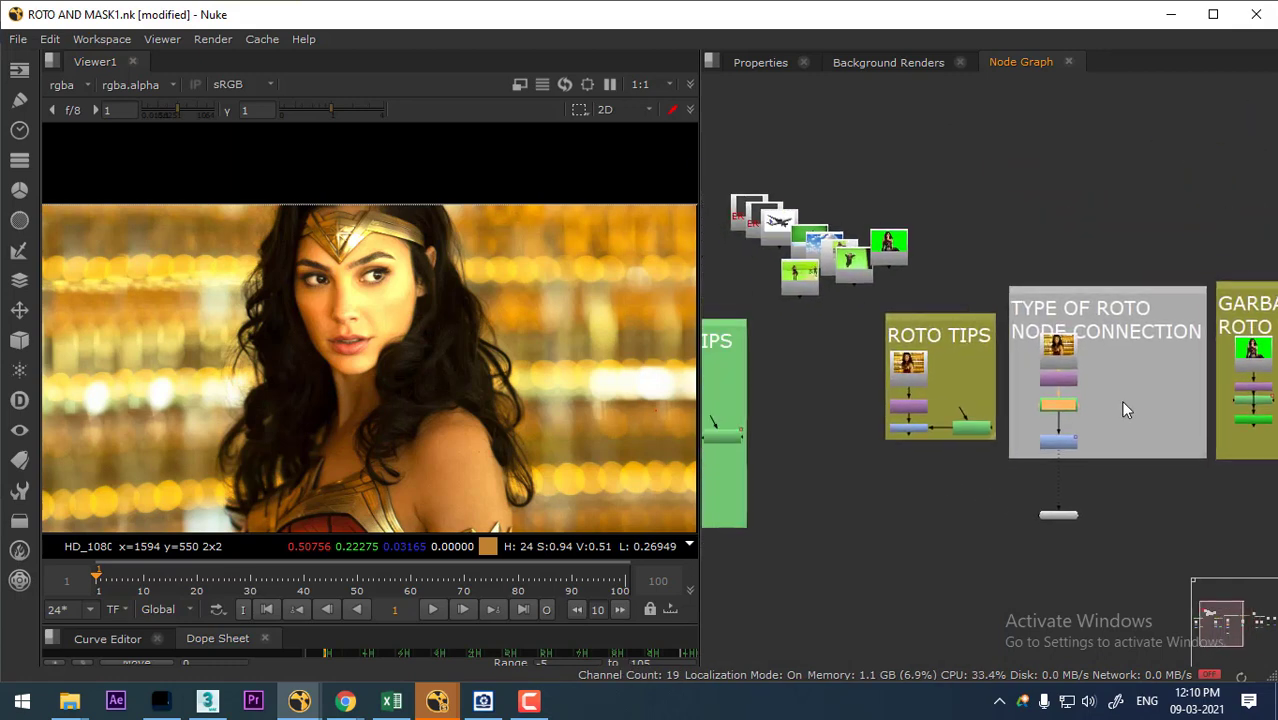
drag(903, 236, 861, 454)
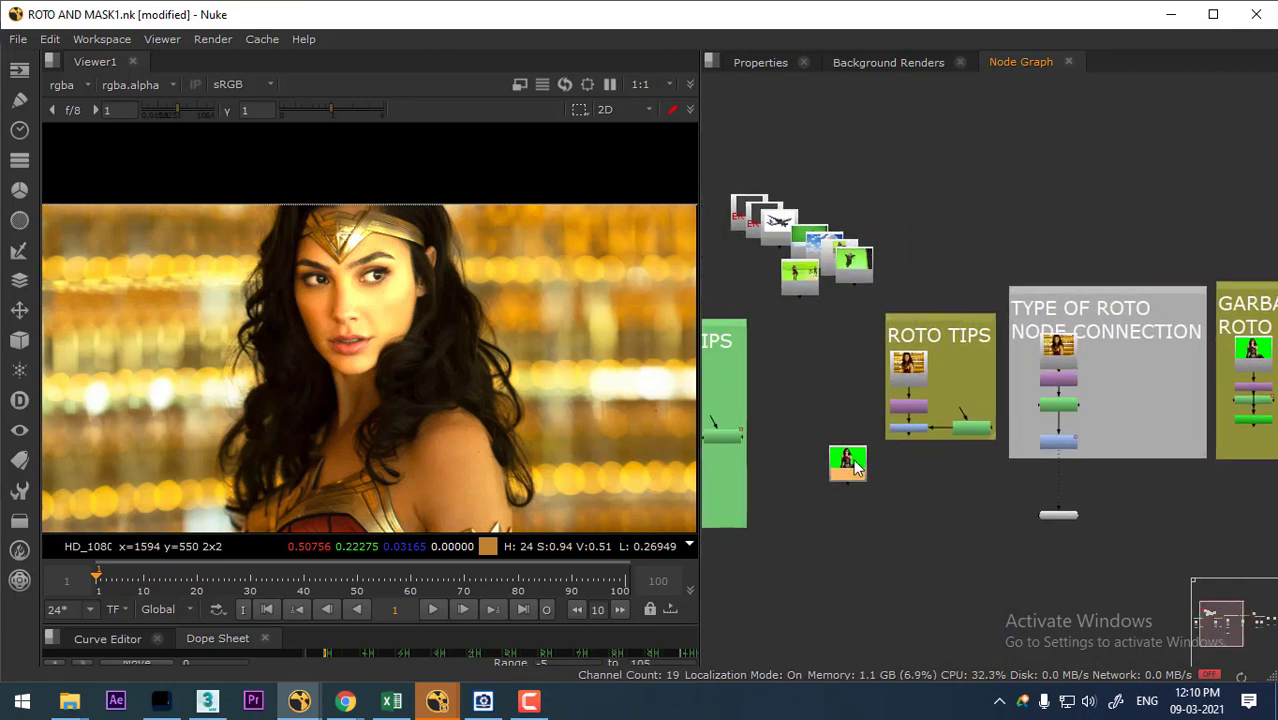
drag(966, 492, 950, 534)
drag(829, 500, 1077, 215)
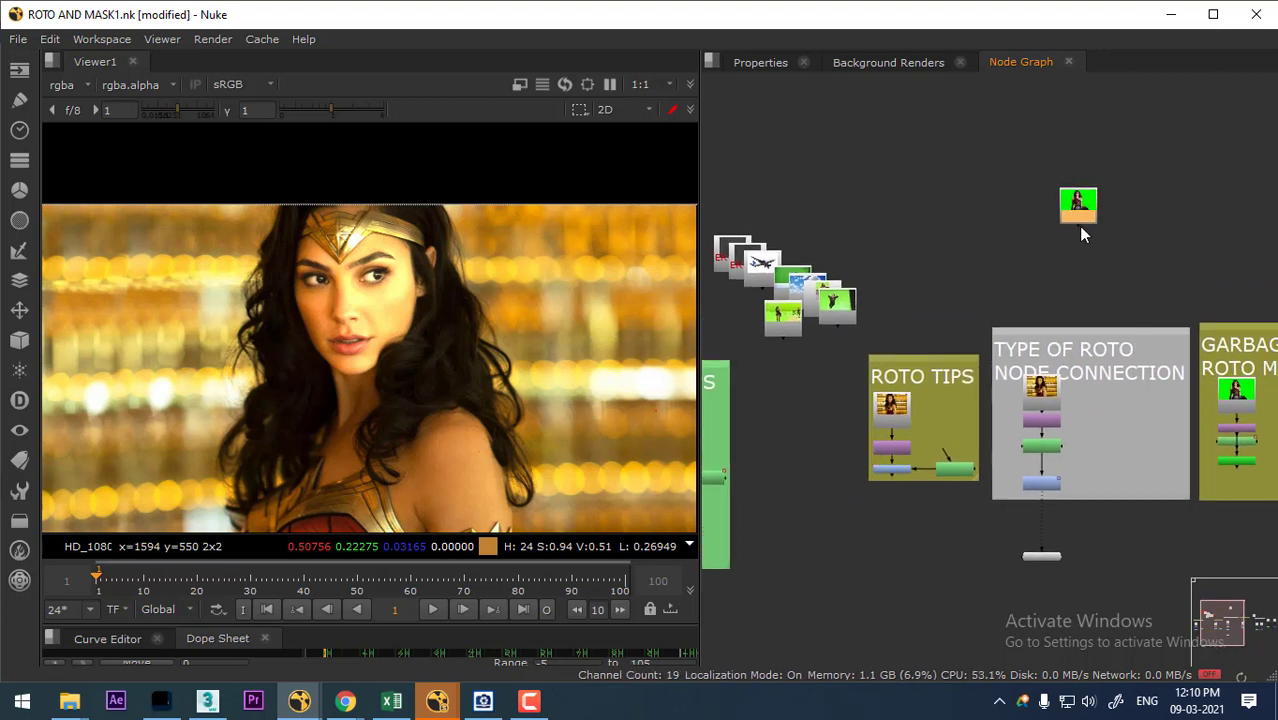
drag(1118, 295, 896, 309)
drag(857, 222, 956, 245)
scroll(1040, 425, up, 4)
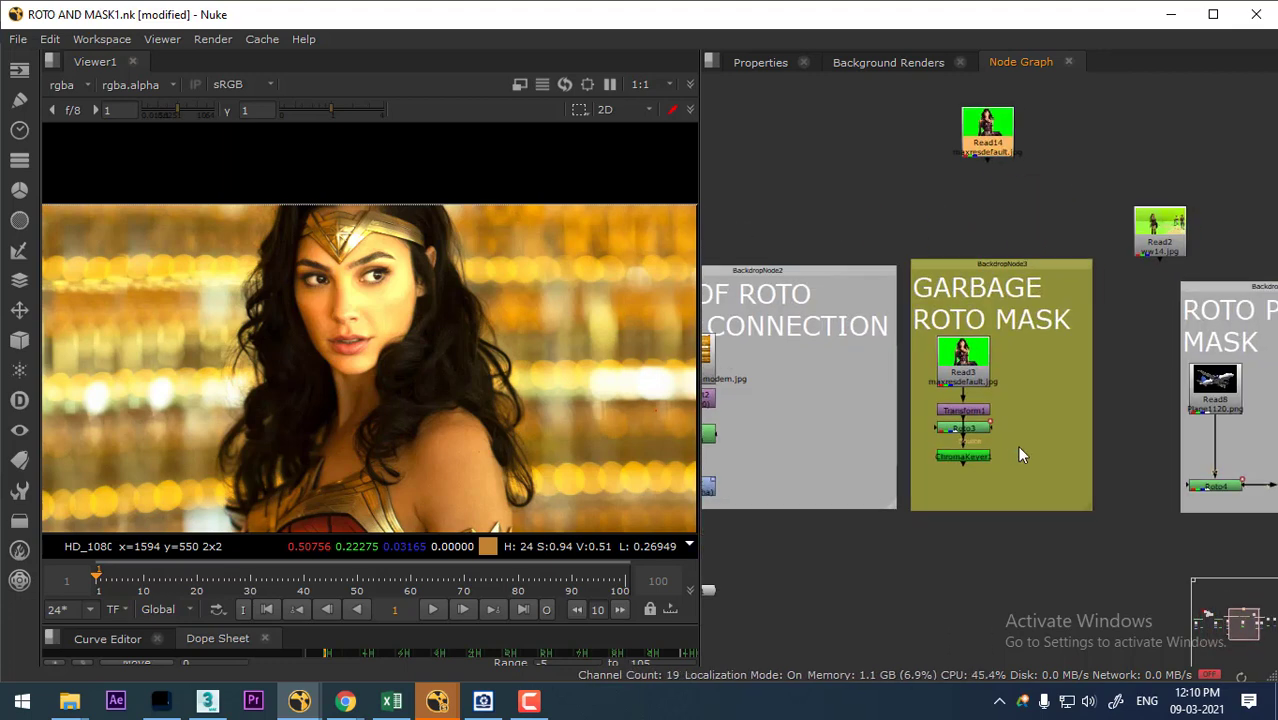
- Select Read3 and Transform1, then nudge Roto3 slightly right
click(959, 292)
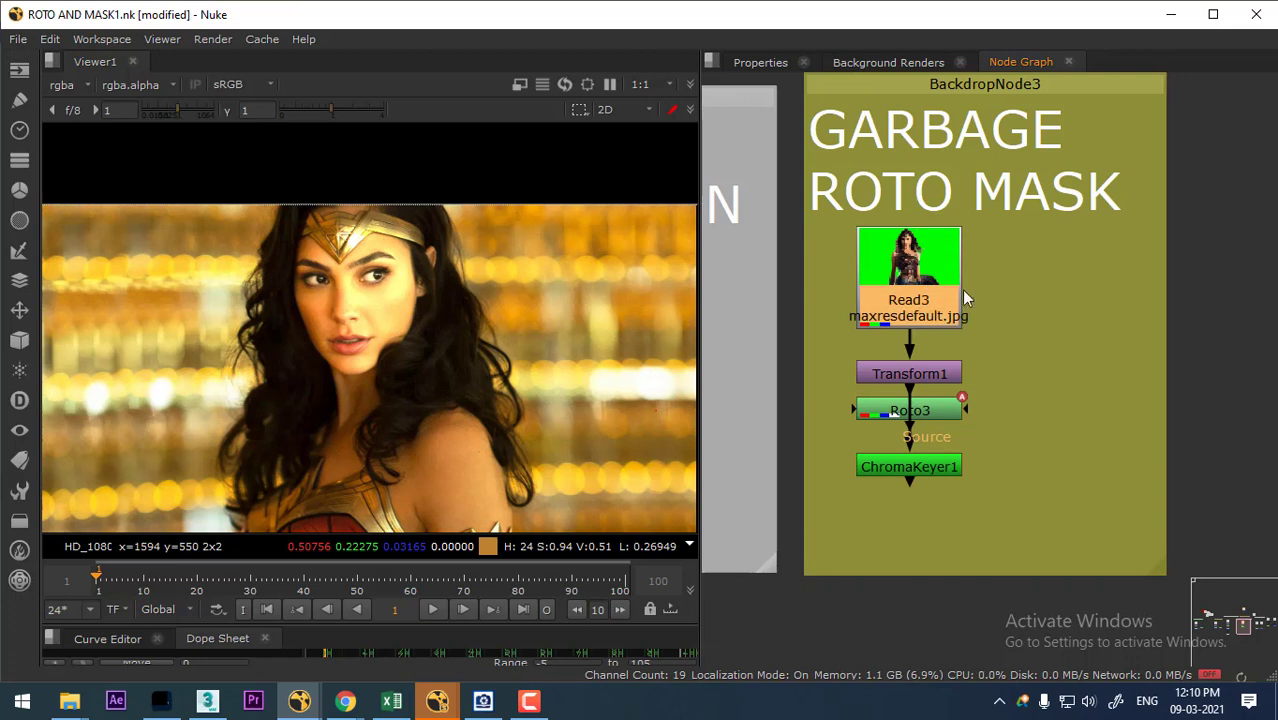
click(932, 375)
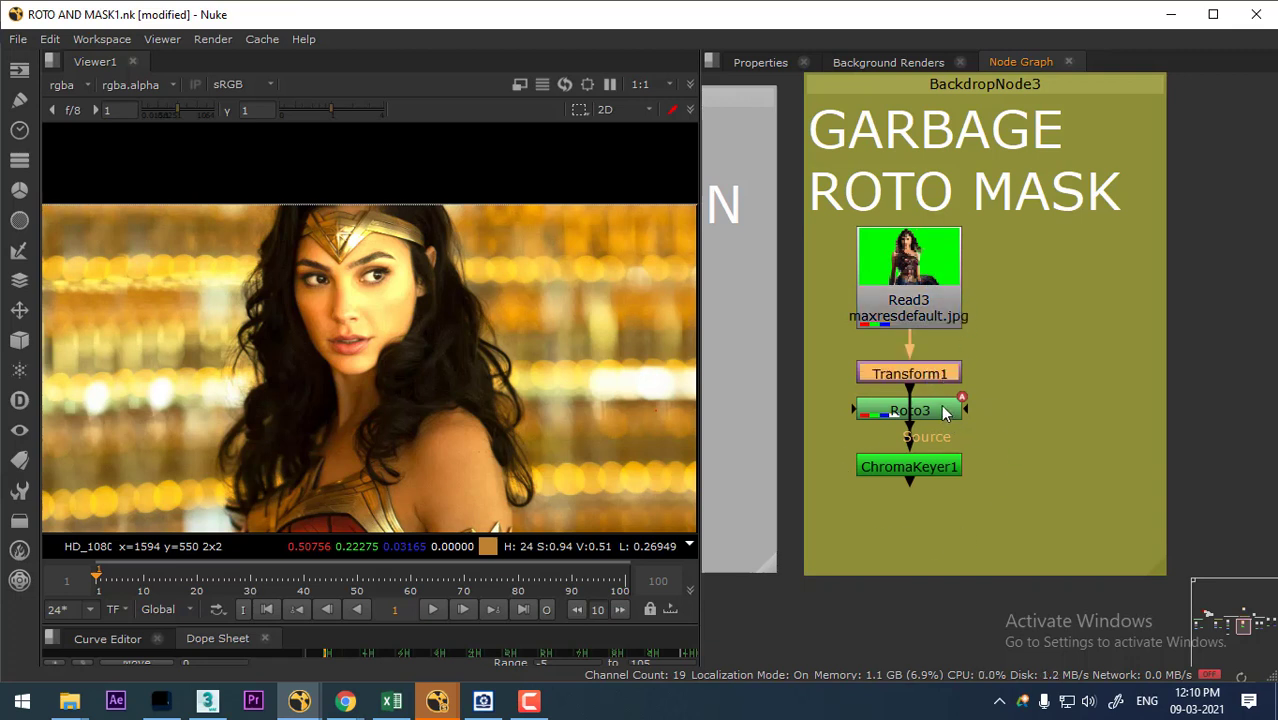
drag(945, 413, 968, 412)
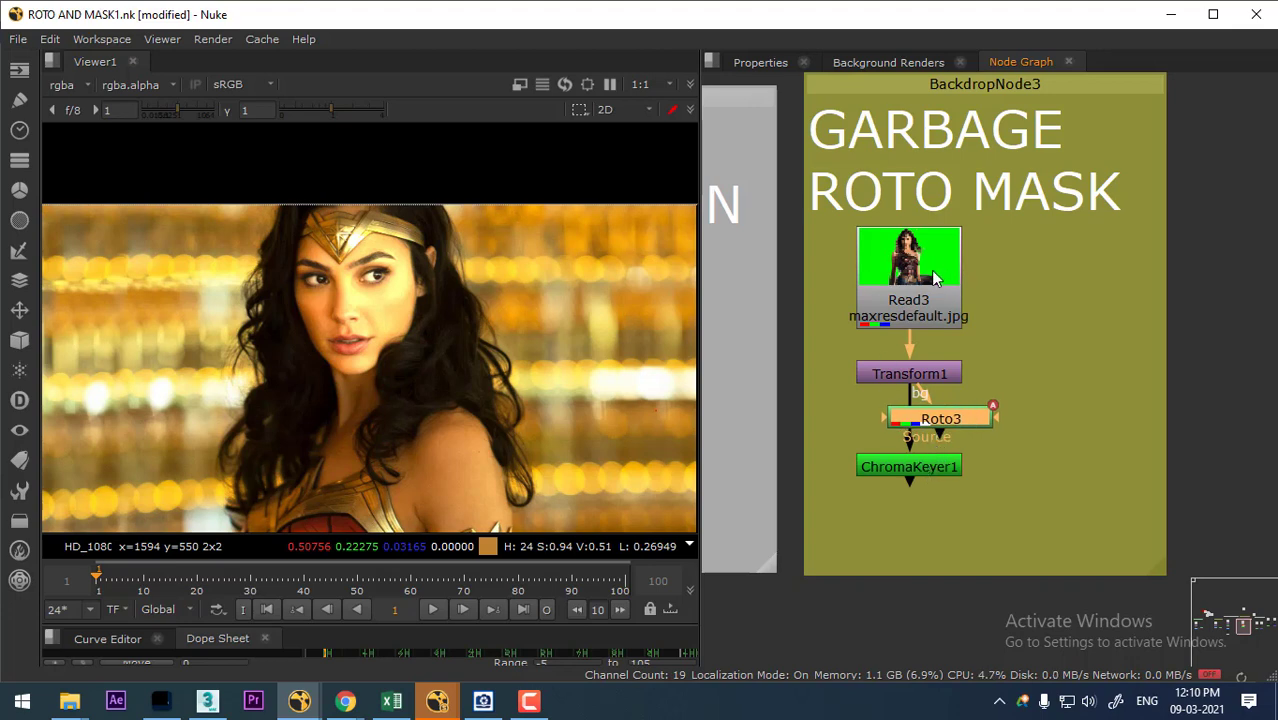
- Paste Read3 as Read14 above the backdrop and view its maxresdefault.jpg green-screen image
key(ctrl+v)
drag(945, 110, 1003, 219)
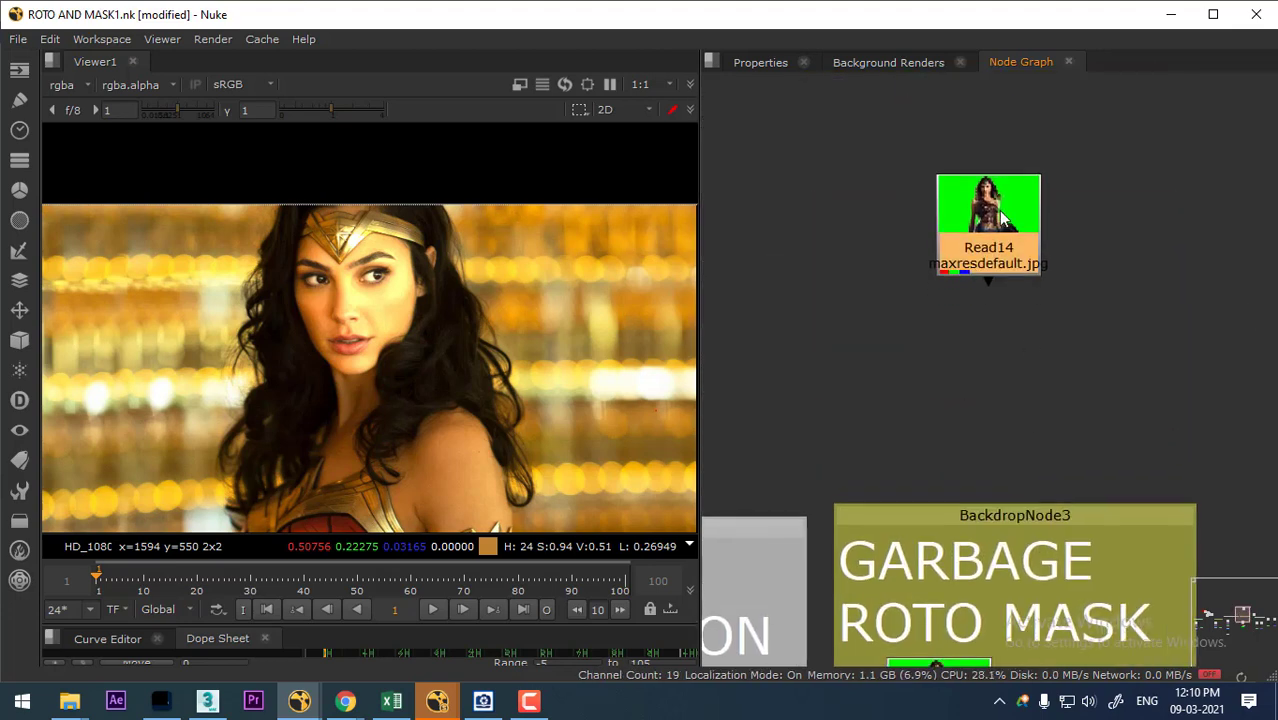
key(1)
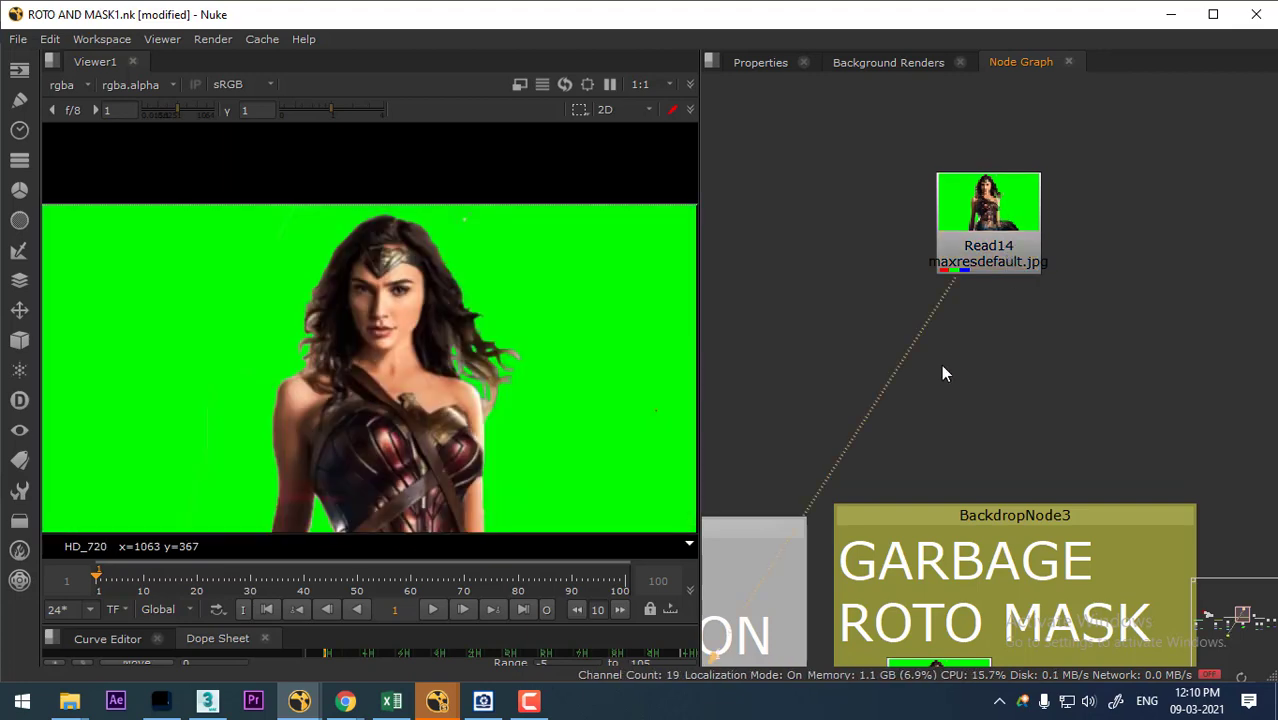
scroll(505, 322, up, 2)
scroll(653, 348, down, 3)
drag(653, 348, 453, 329)
click(1010, 235)
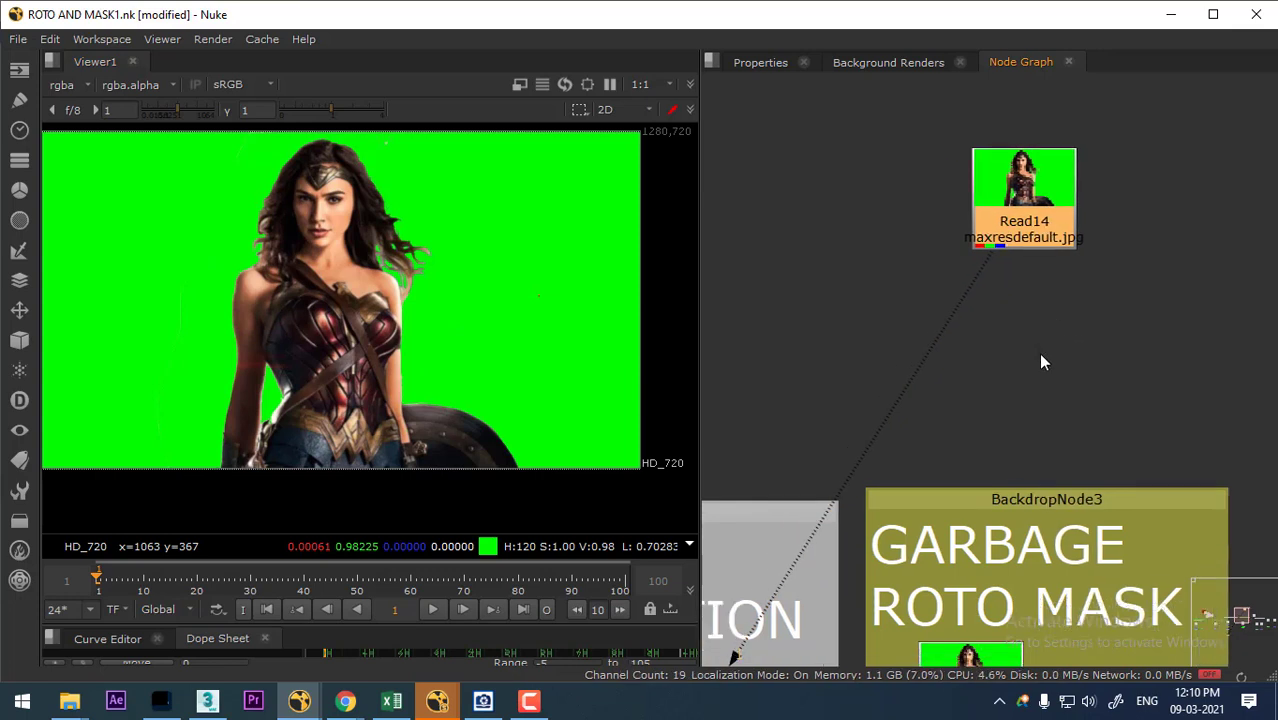
scroll(1040, 355, down, 1)
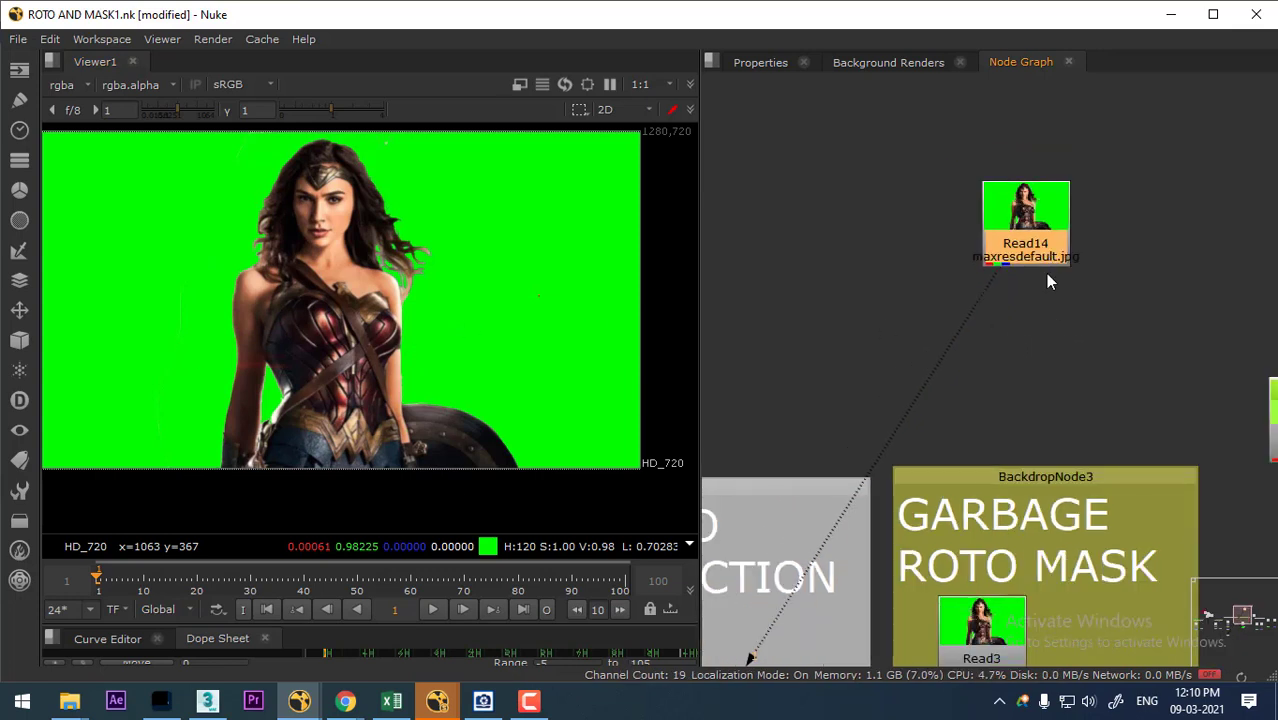
drag(1066, 320, 1035, 285)
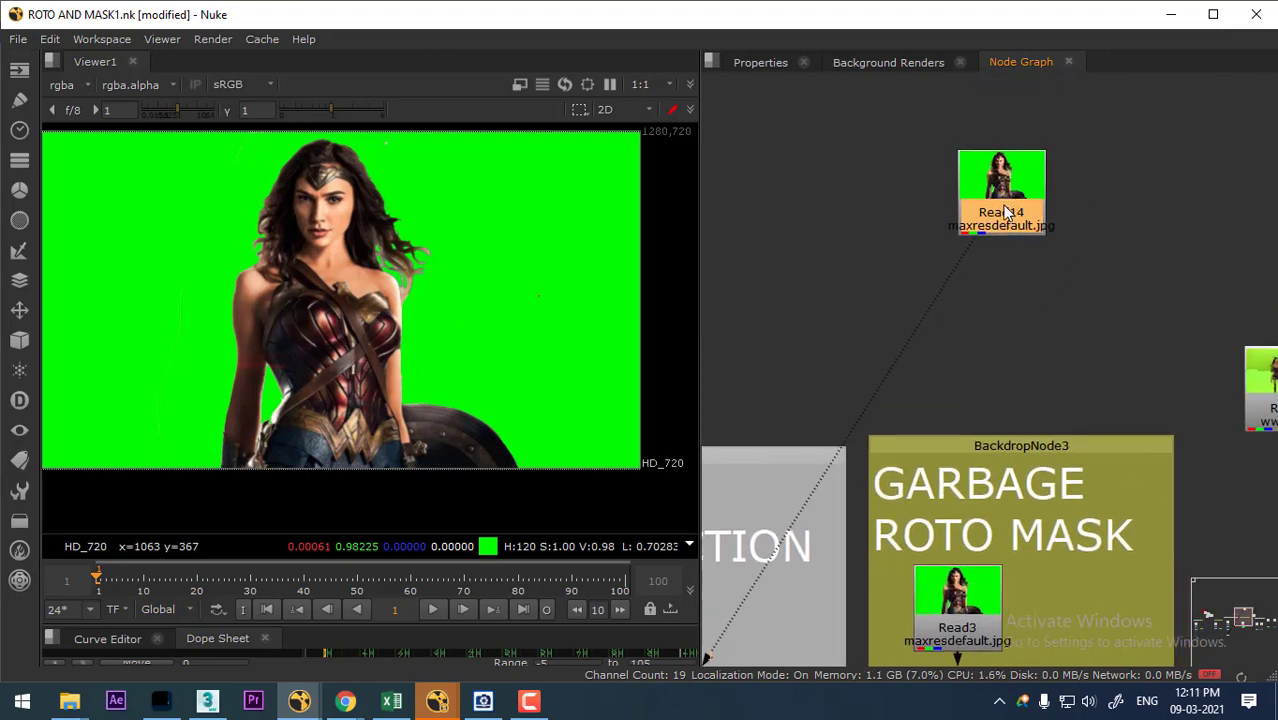
- Create Roto7, select its Root layer, and switch the shape tool to Bezier
key(o)
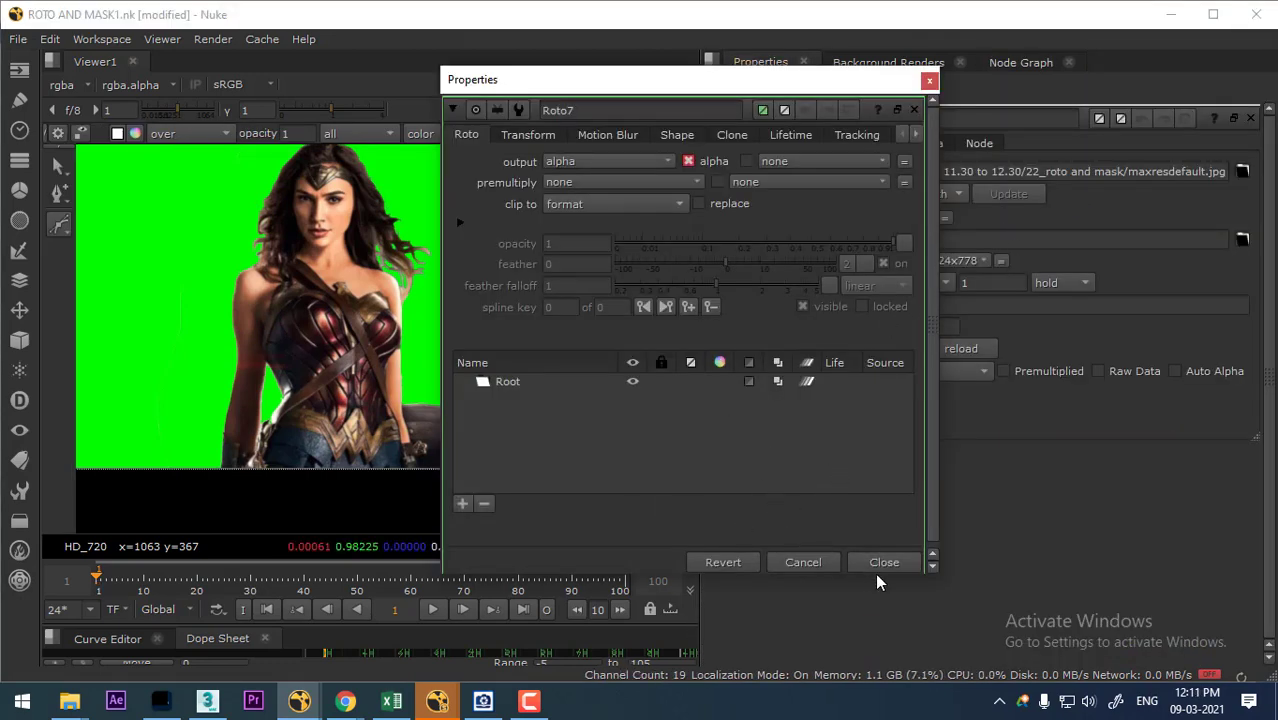
click(516, 384)
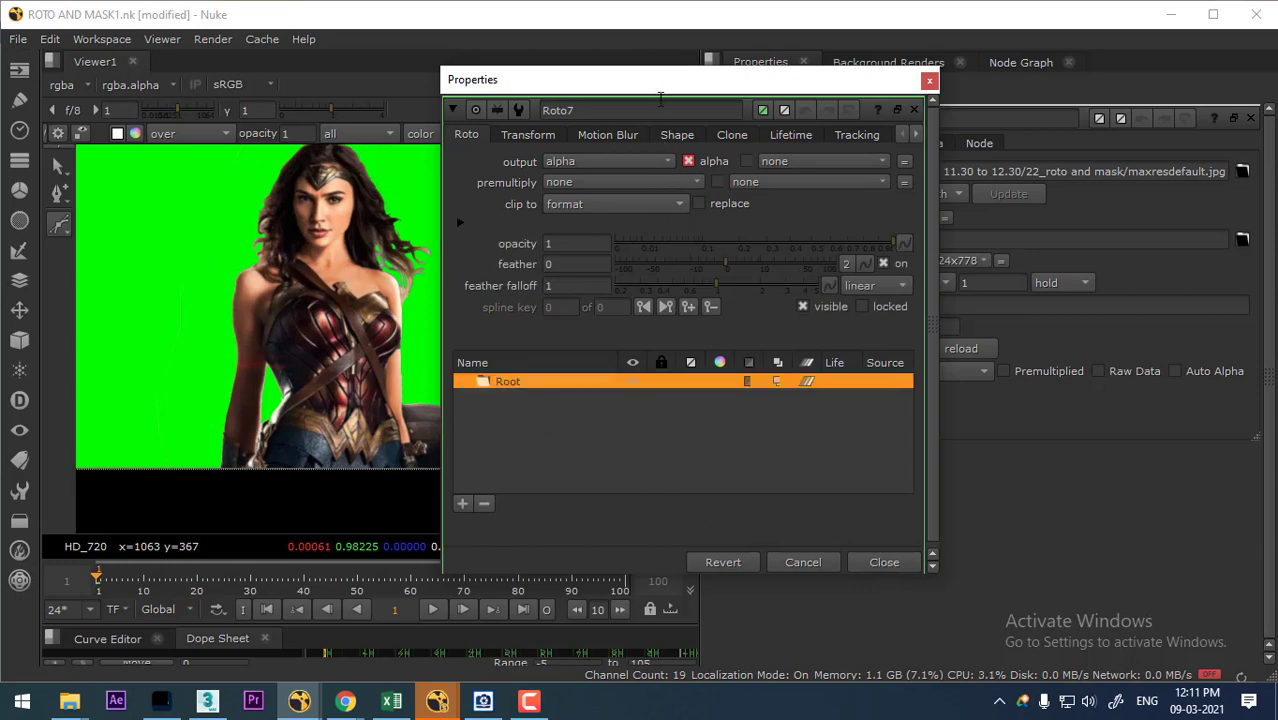
drag(660, 97, 946, 149)
scroll(316, 345, down, 2)
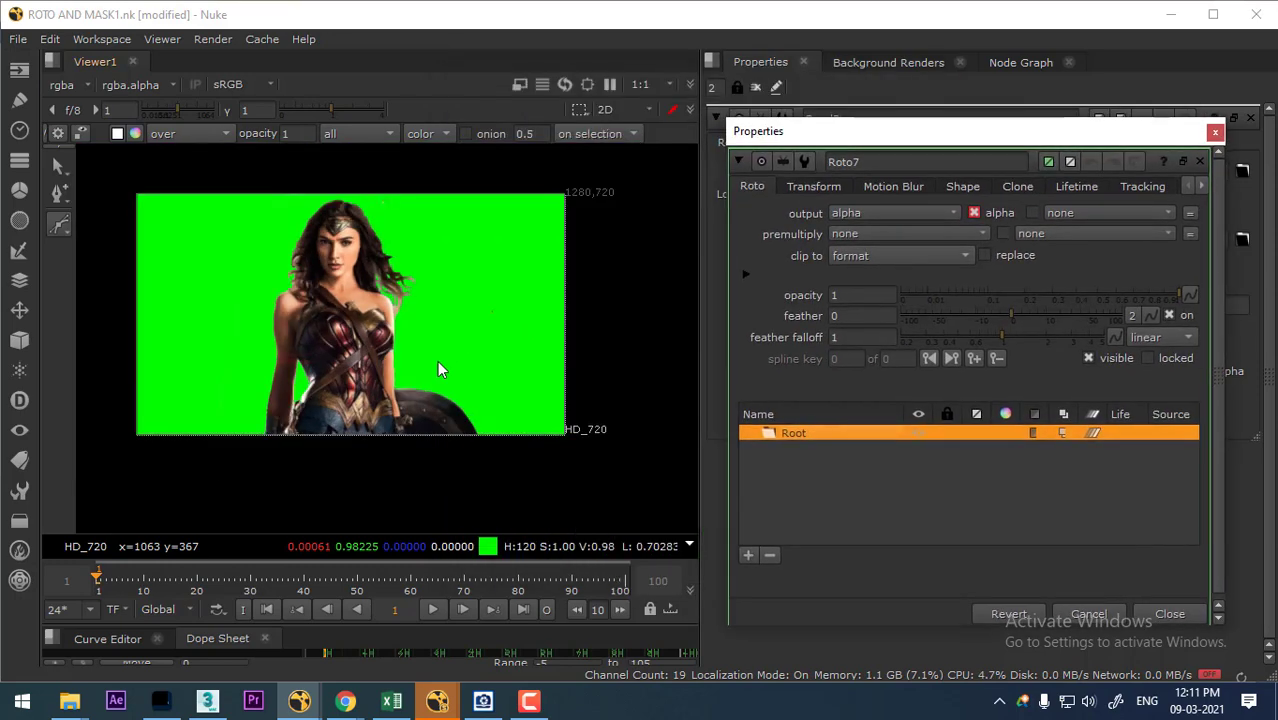
right_click(72, 228)
click(137, 222)
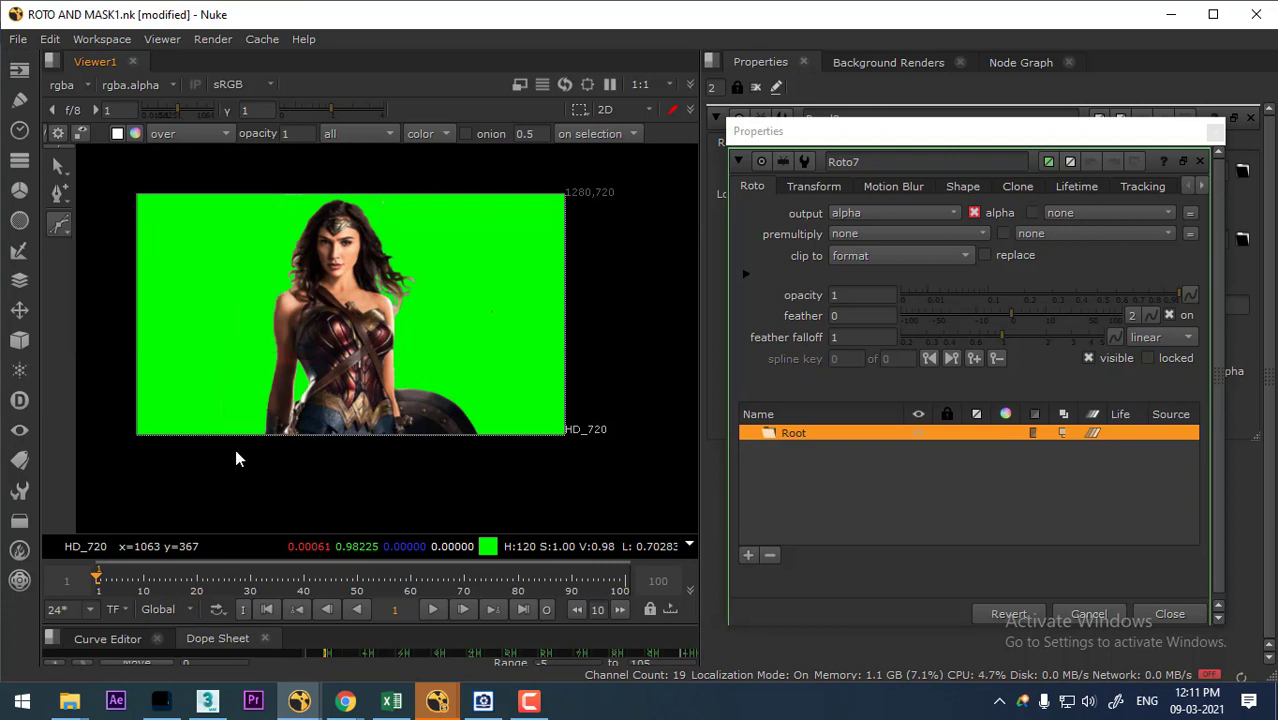
- Draw a closed nine-point Bezier garbage shape around the woman, from her left side to the shield
click(246, 451)
click(240, 400)
click(260, 284)
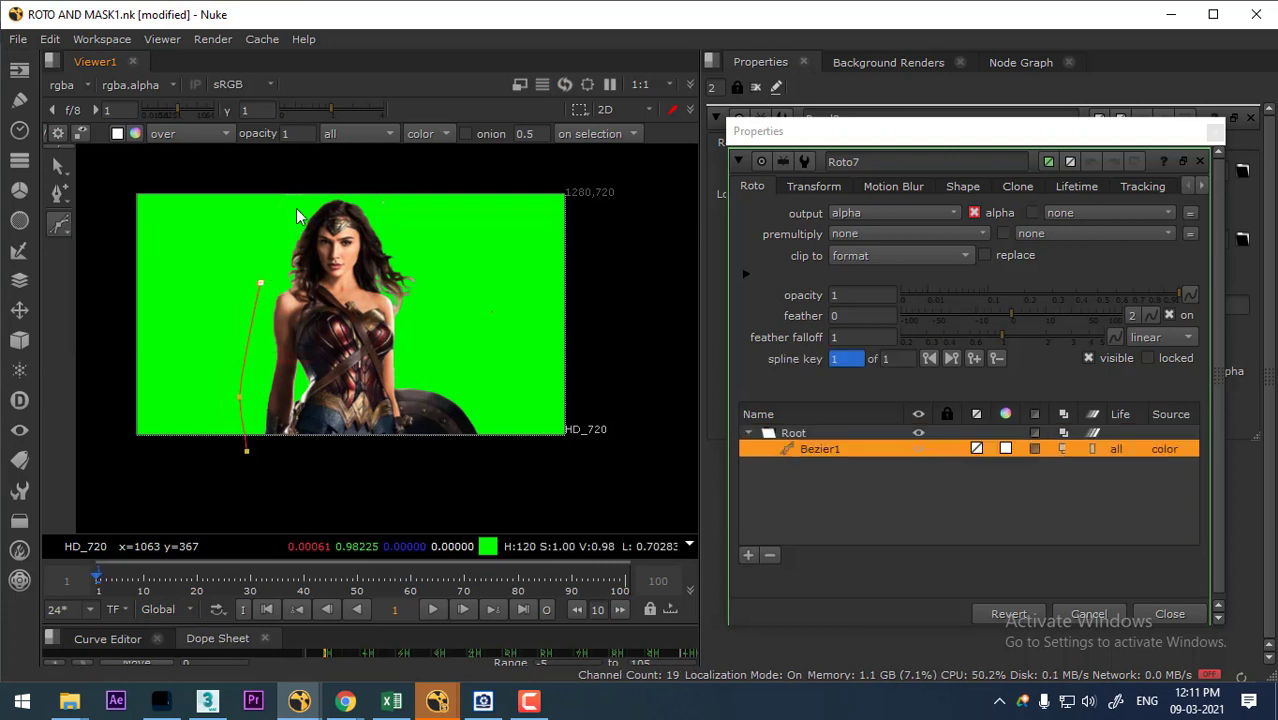
click(295, 206)
click(346, 191)
click(441, 242)
click(419, 354)
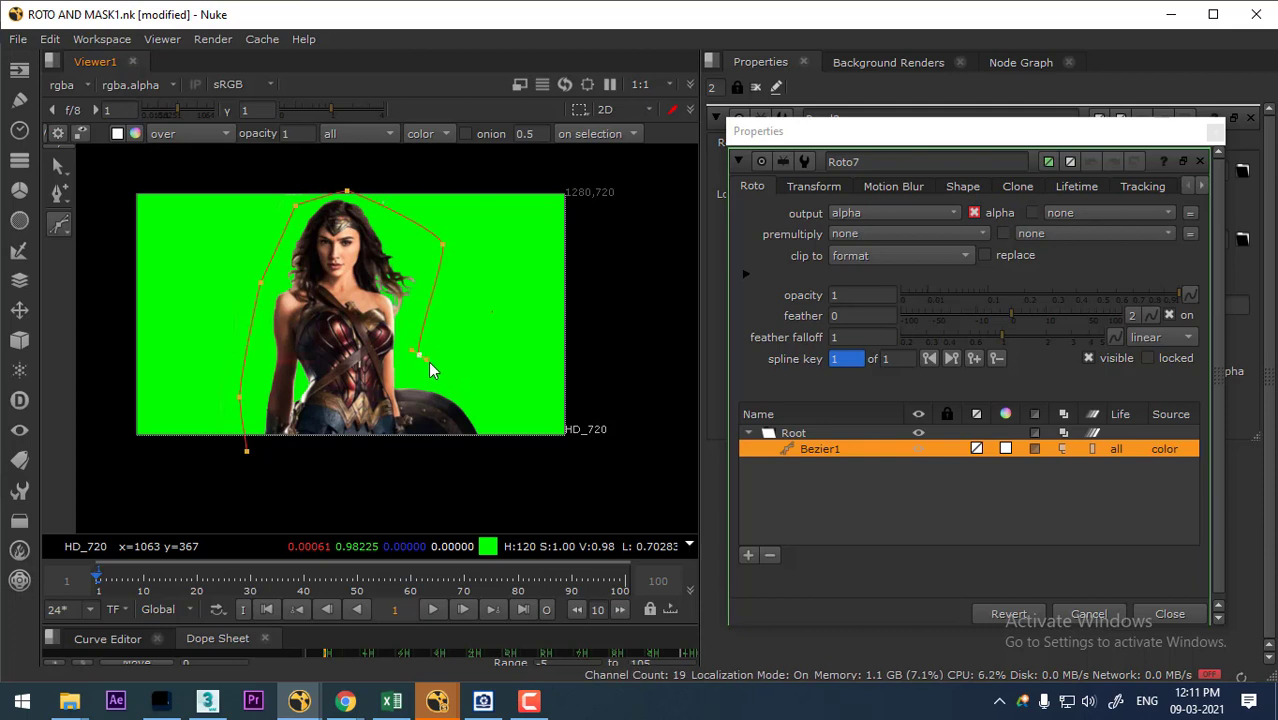
click(483, 405)
click(501, 471)
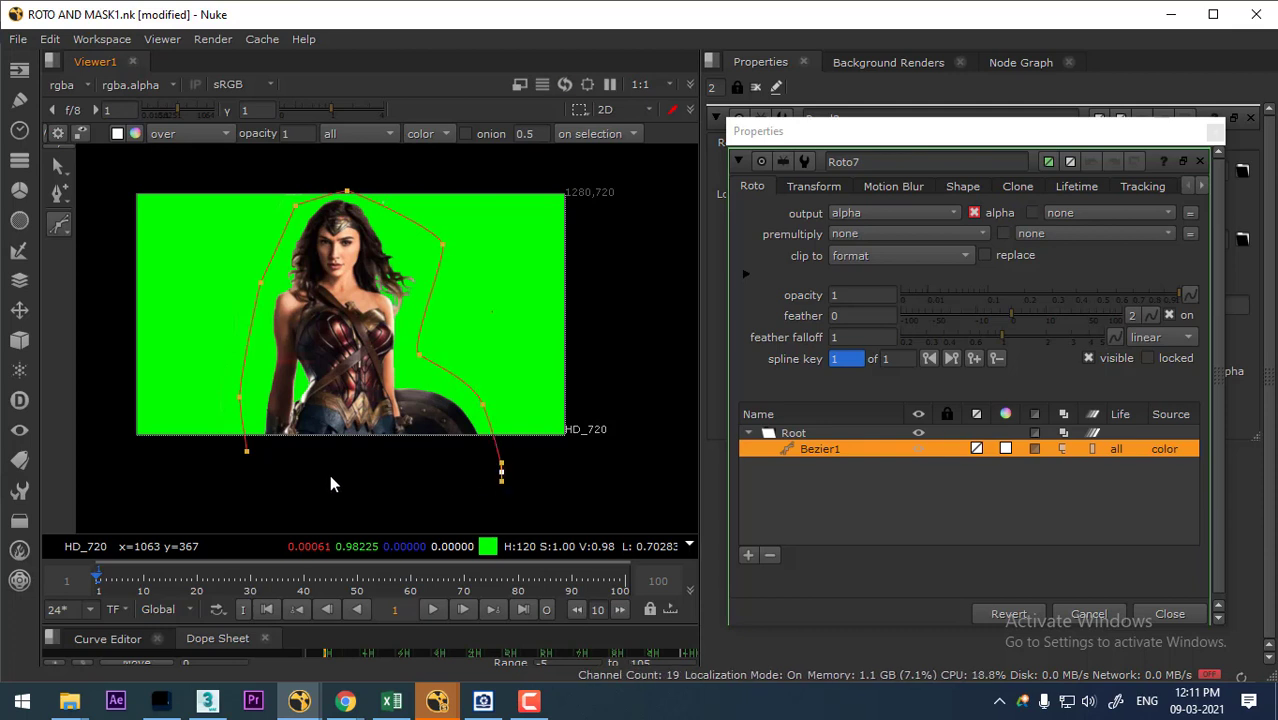
key(Return)
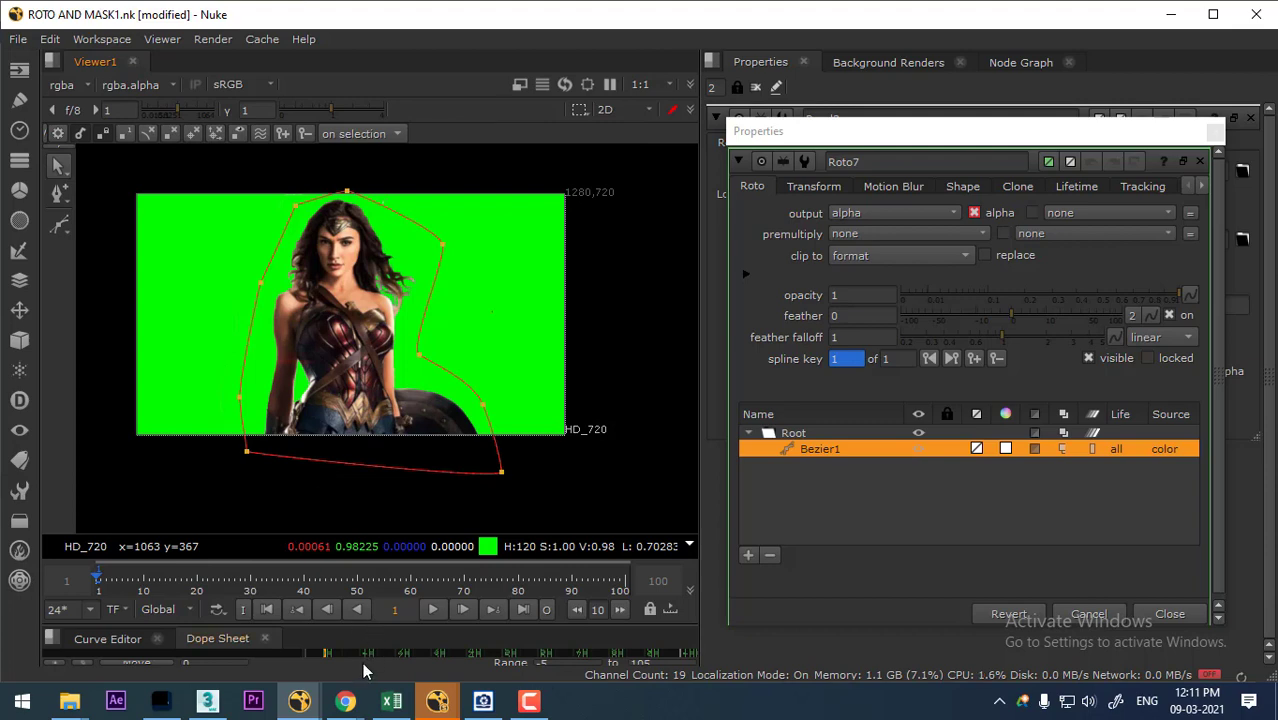
- Launch Google Chrome via Start search and open the bookmarked Architecture Showreel video
key(super)
key(super)
key(super)
text(CH)
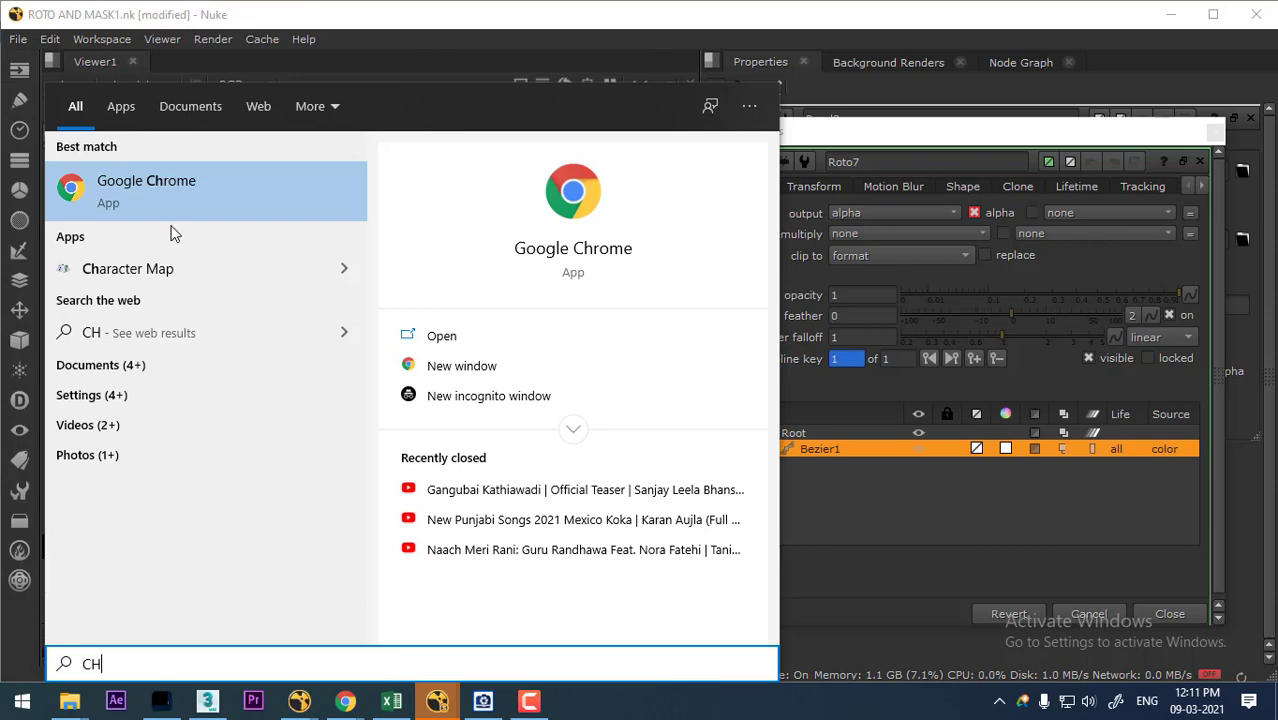
click(143, 185)
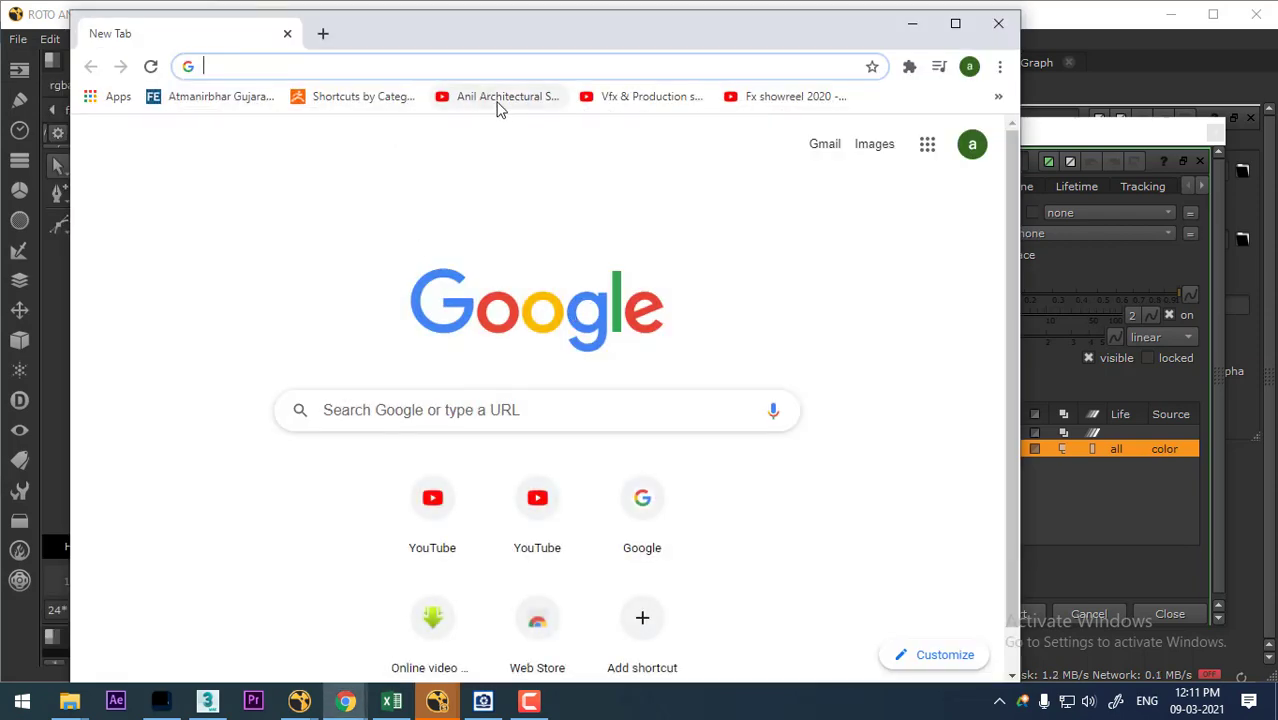
click(497, 100)
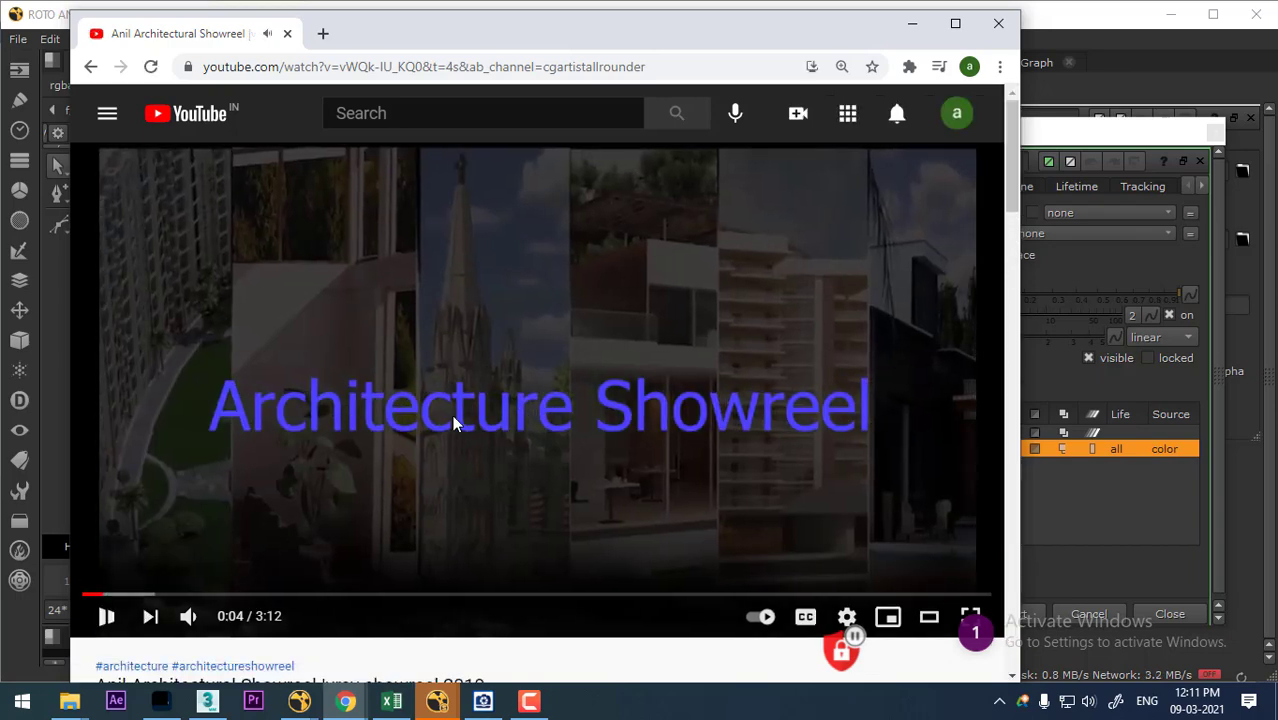
- Pause the showreel and open the uploader's channel VIDEOS list in a maximised browser
click(453, 423)
scroll(402, 477, down, 3)
scroll(232, 573, down, 2)
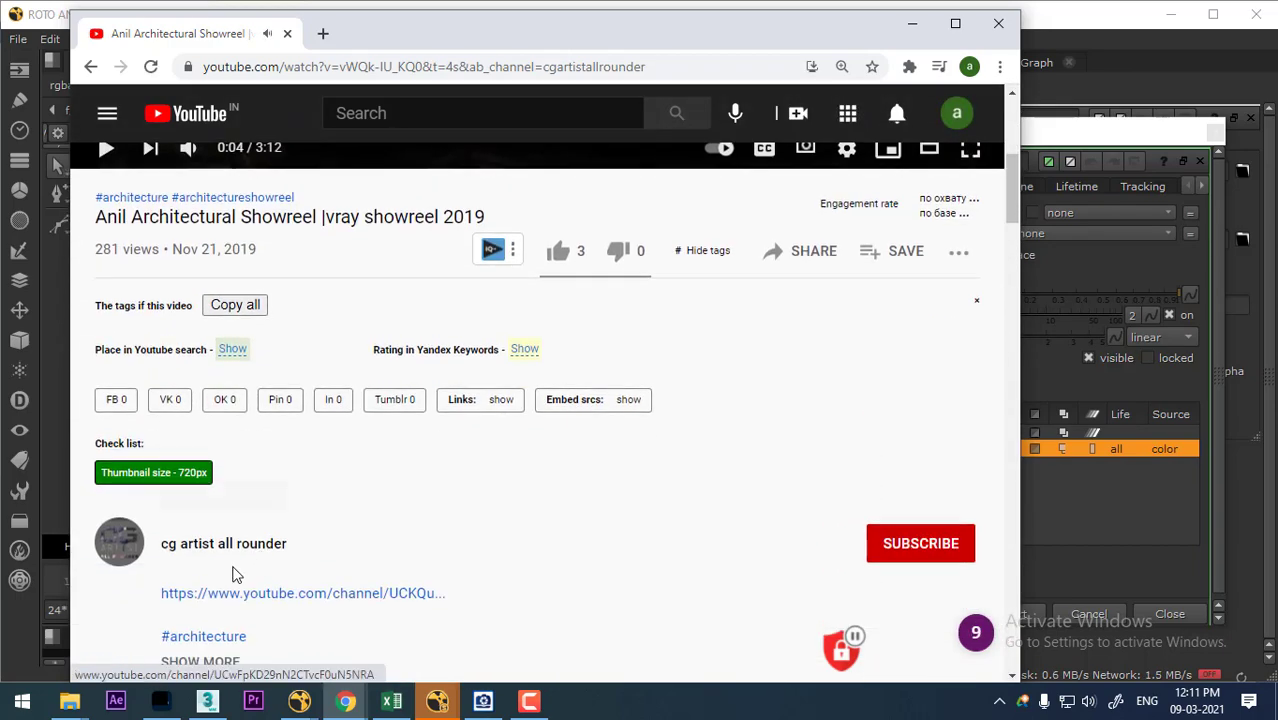
click(228, 543)
click(955, 23)
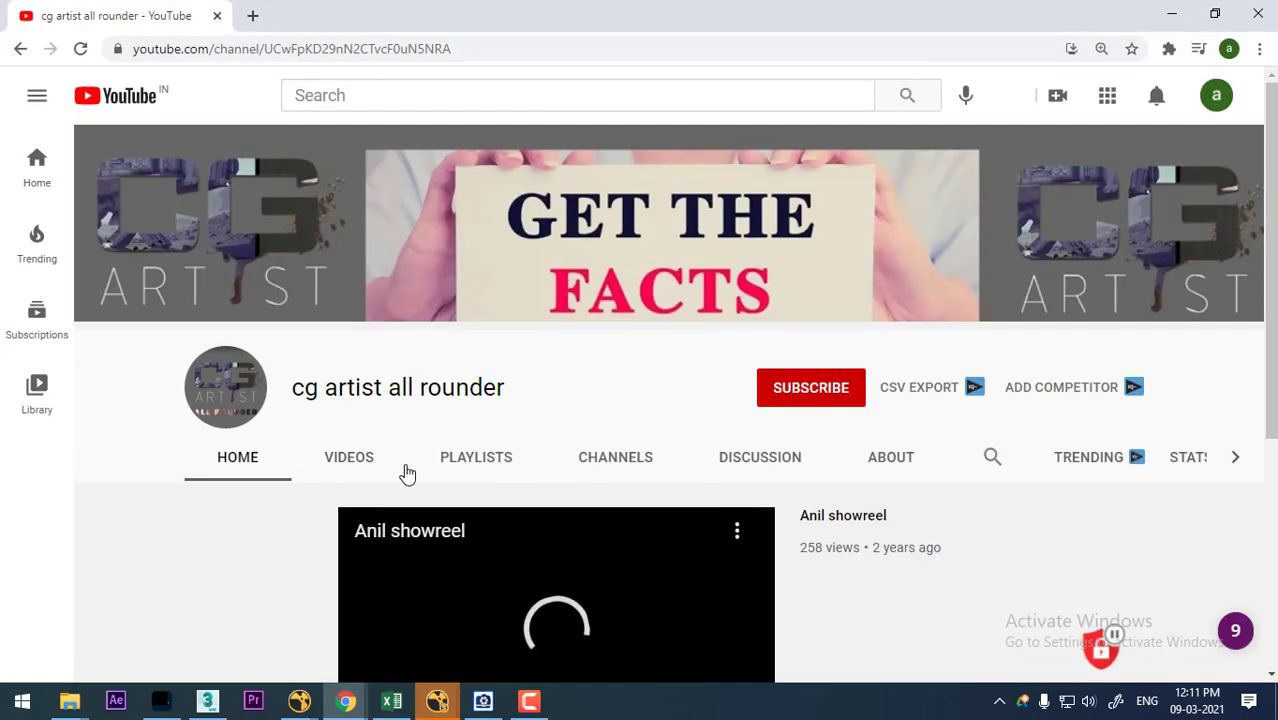
click(355, 463)
- Scroll down the channel's videos and open the chroma keyer green-screen tutorial
scroll(886, 441, down, 4)
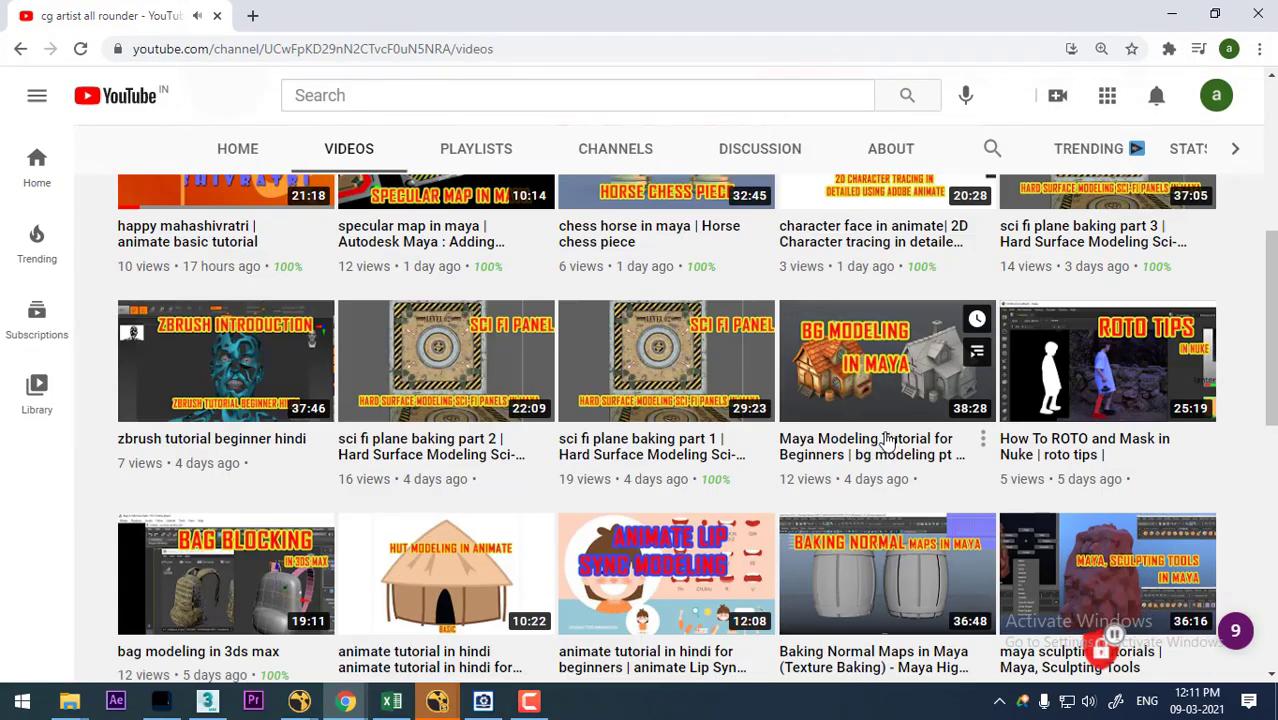
scroll(886, 441, down, 2)
scroll(927, 442, down, 3)
scroll(927, 442, down, 3)
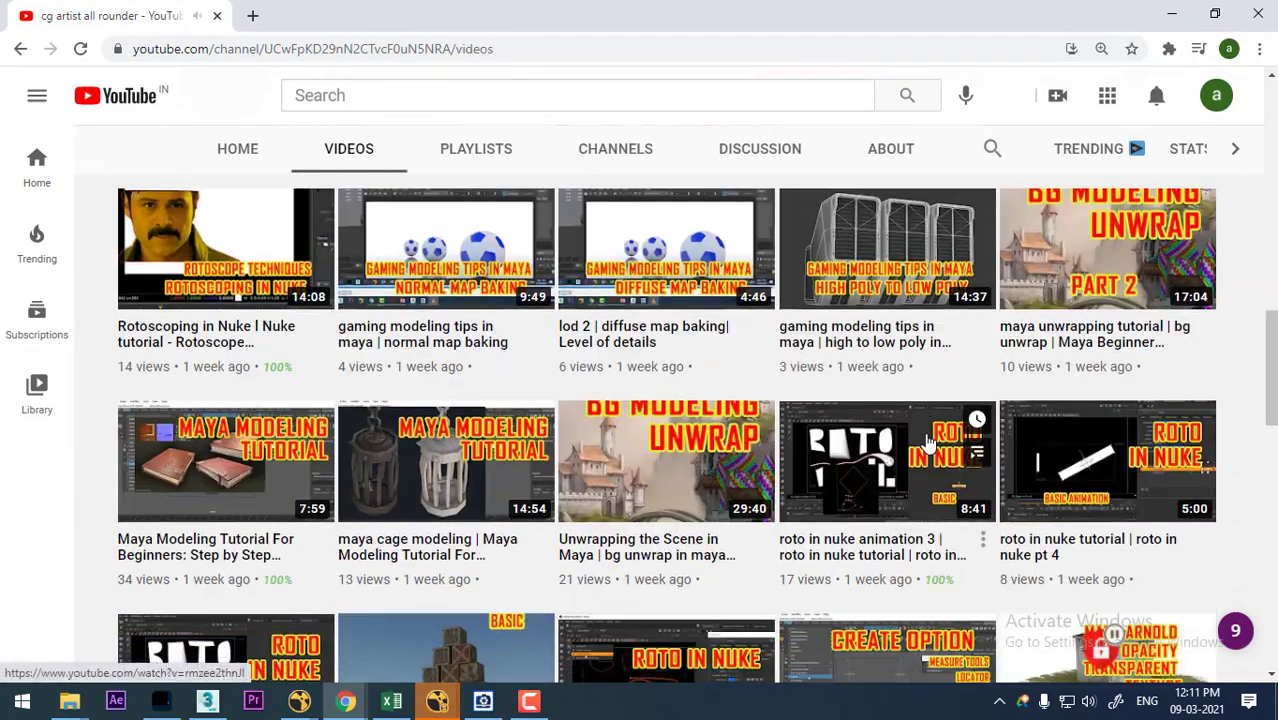
scroll(927, 442, down, 3)
scroll(919, 442, down, 3)
scroll(910, 413, down, 3)
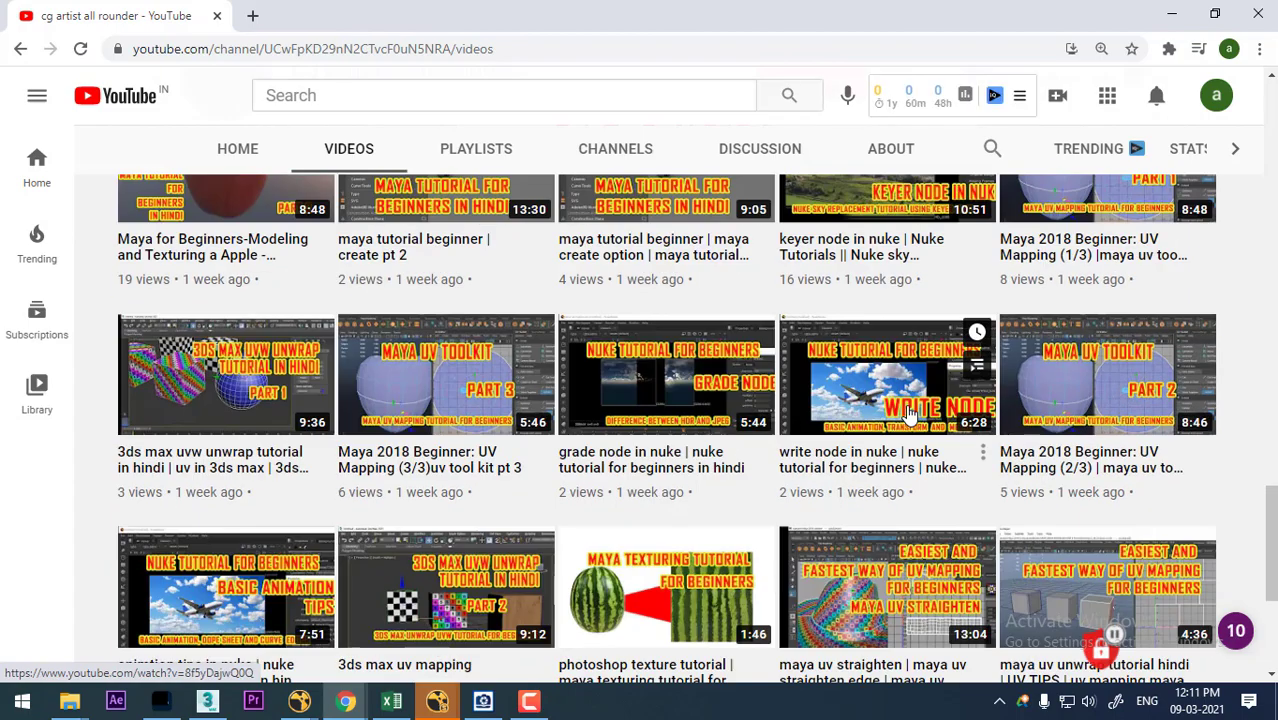
scroll(910, 413, down, 3)
scroll(910, 410, down, 3)
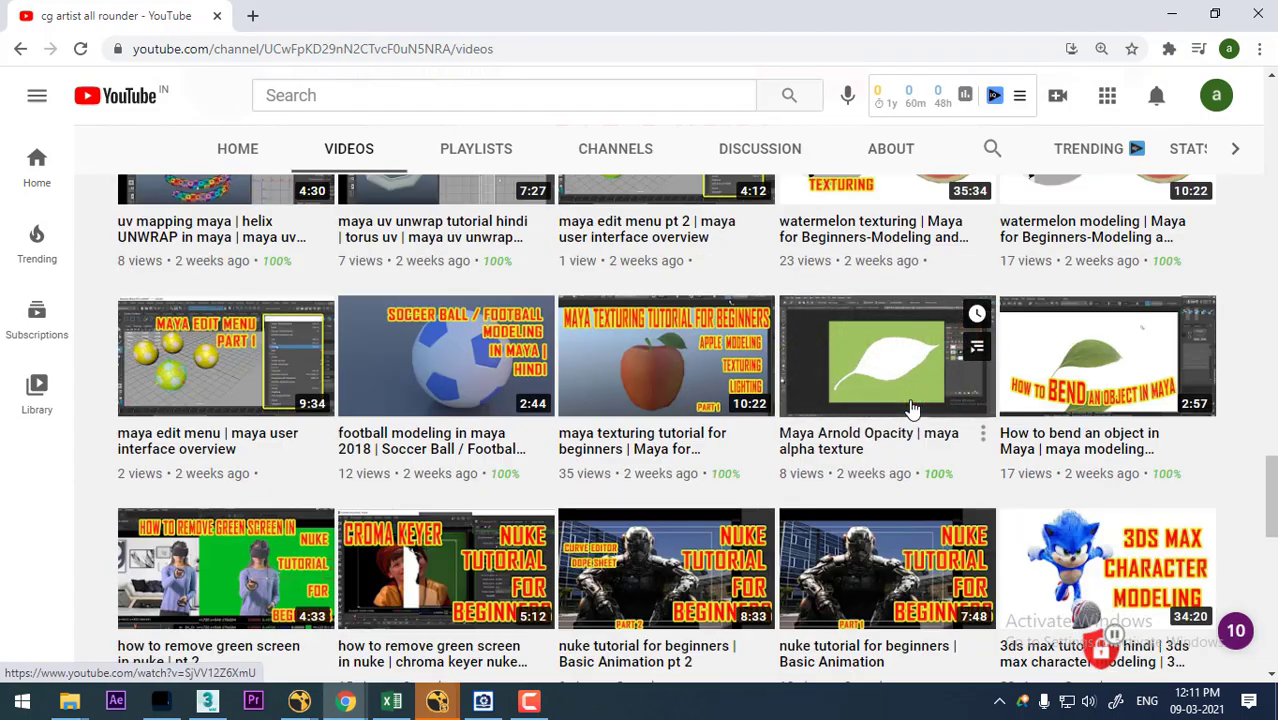
click(445, 586)
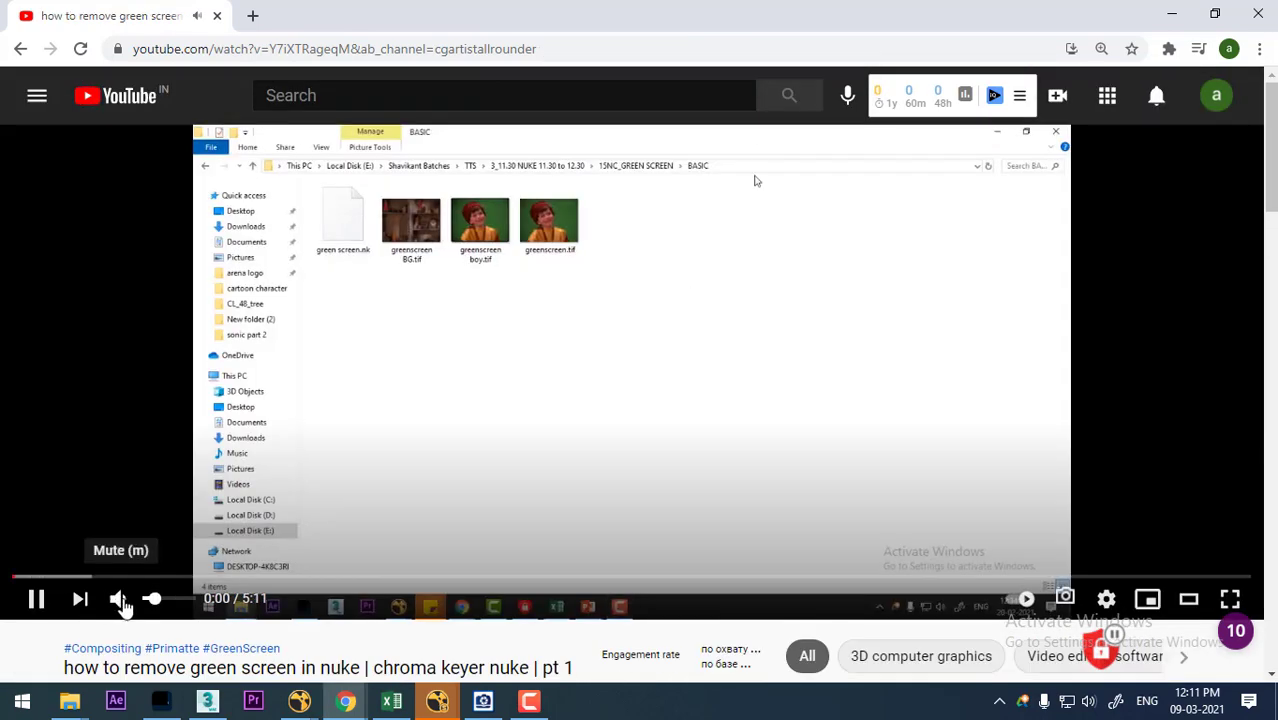
- Mute the tutorial, scrub to about 2:47, pause on the matte settings, and minimise Chrome
click(118, 598)
mouse_move(120, 577)
mouse_down()
mouse_move(77, 577)
mouse_move(597, 594)
mouse_up()
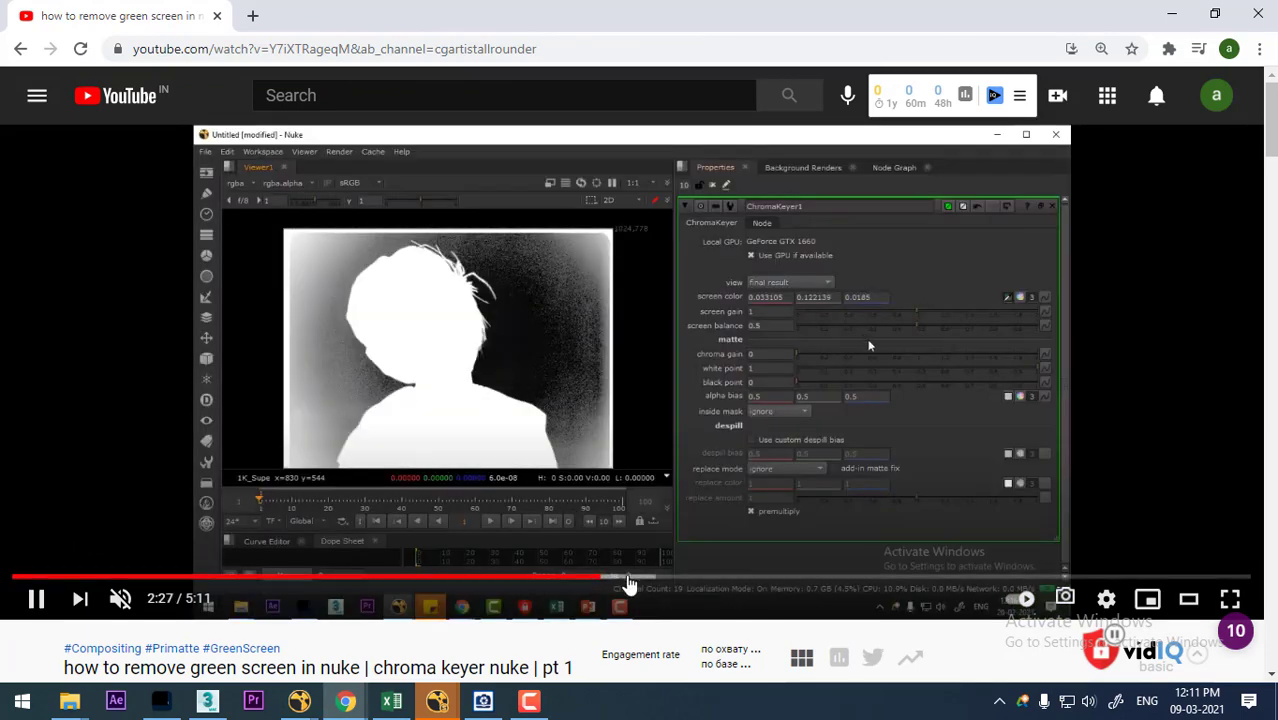
click(640, 579)
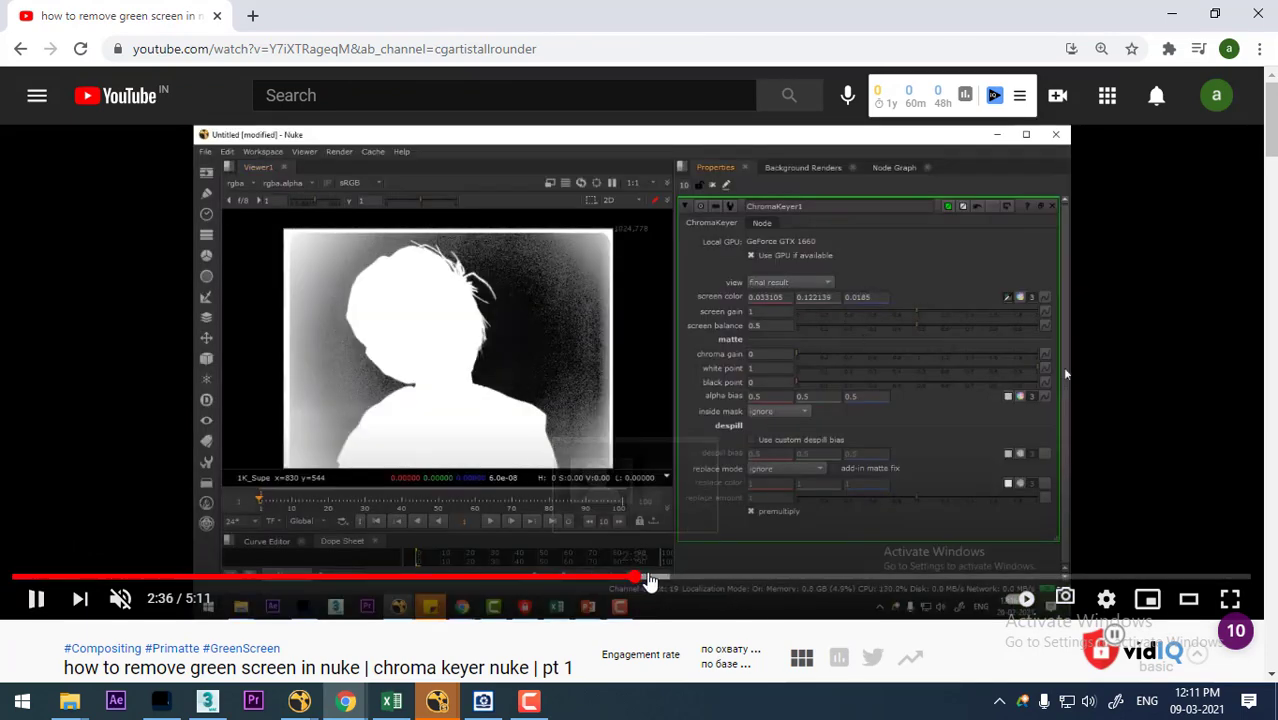
drag(648, 581, 694, 585)
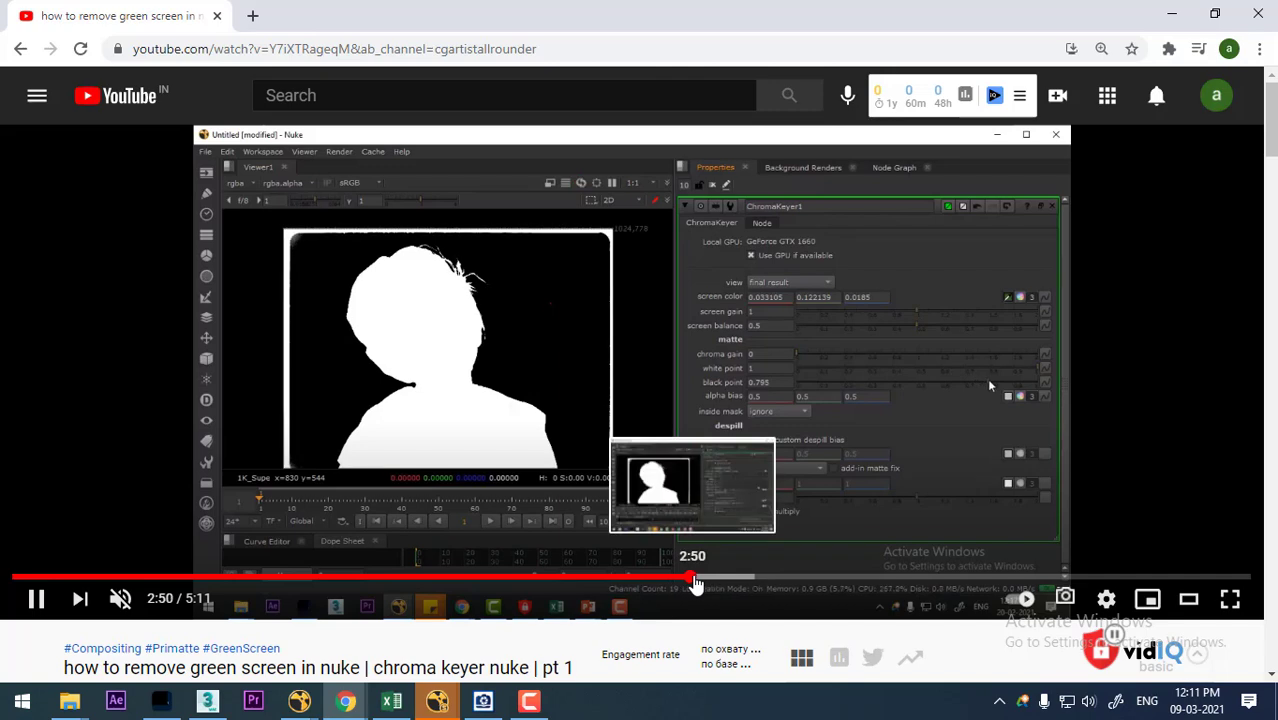
click(677, 580)
click(328, 429)
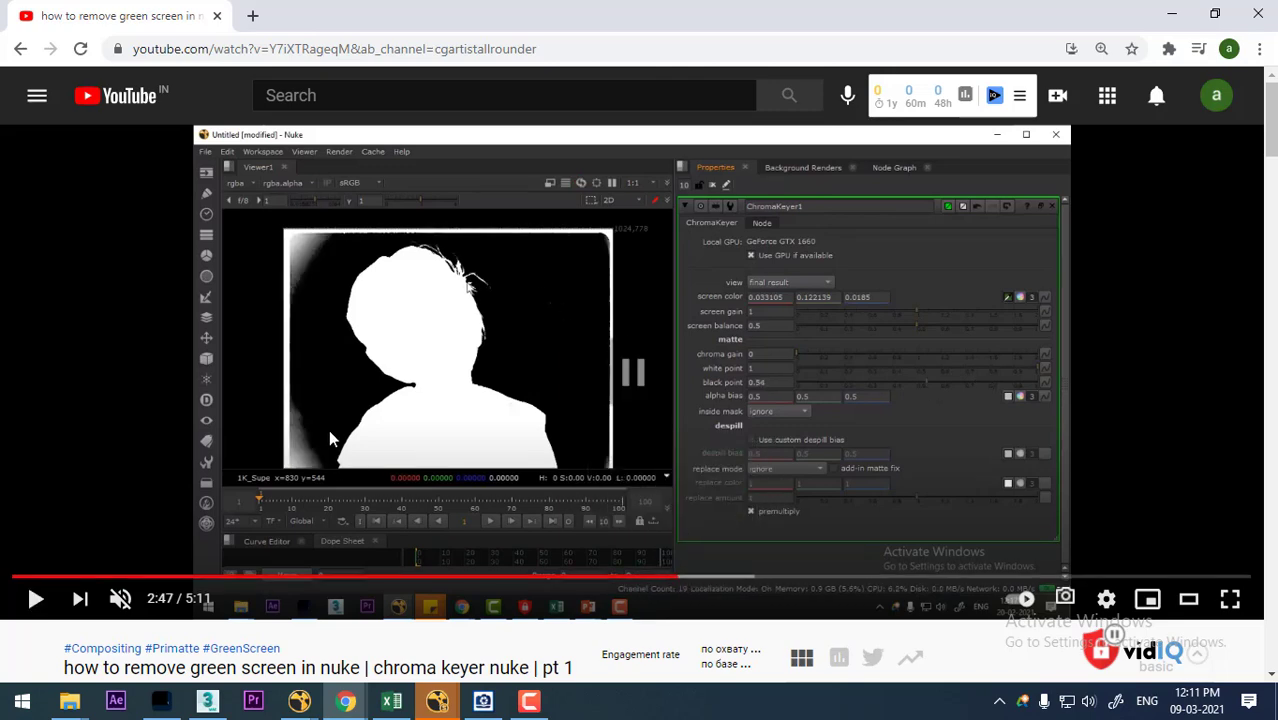
click(1172, 14)
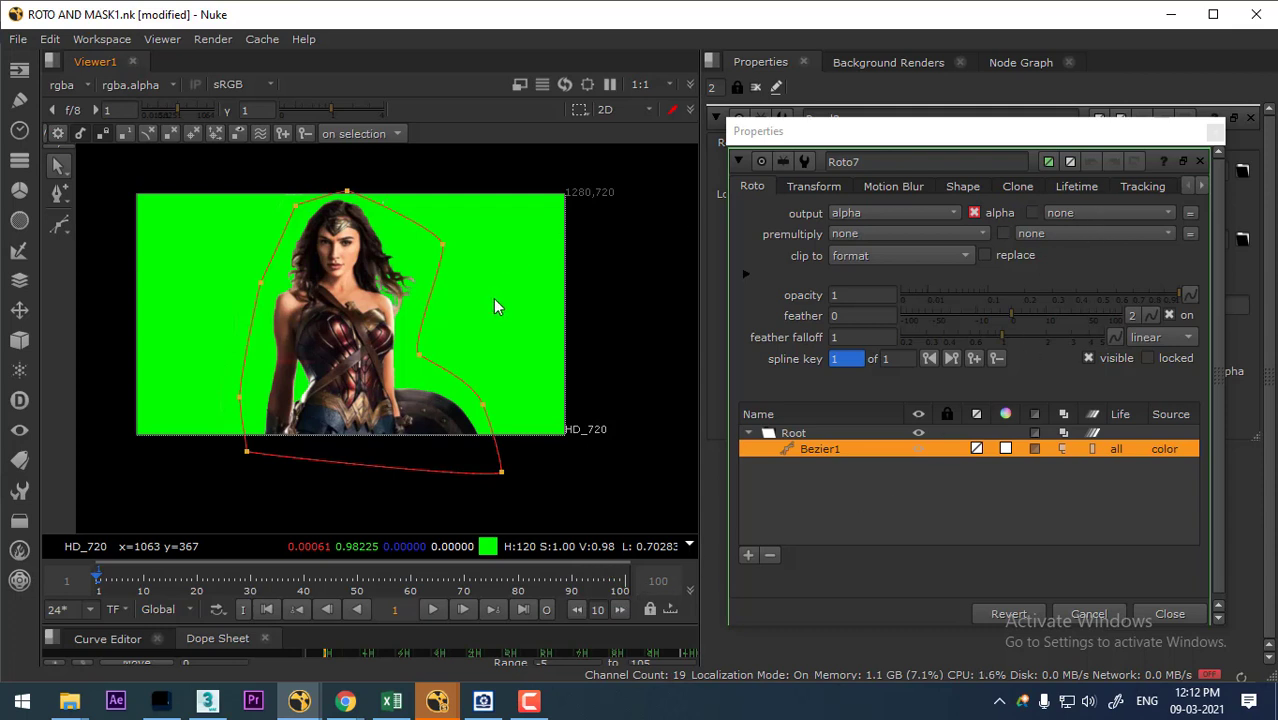
- Close Roto7's properties and move Viewer1 up beneath Roto7 in the node graph
click(1028, 64)
click(1214, 131)
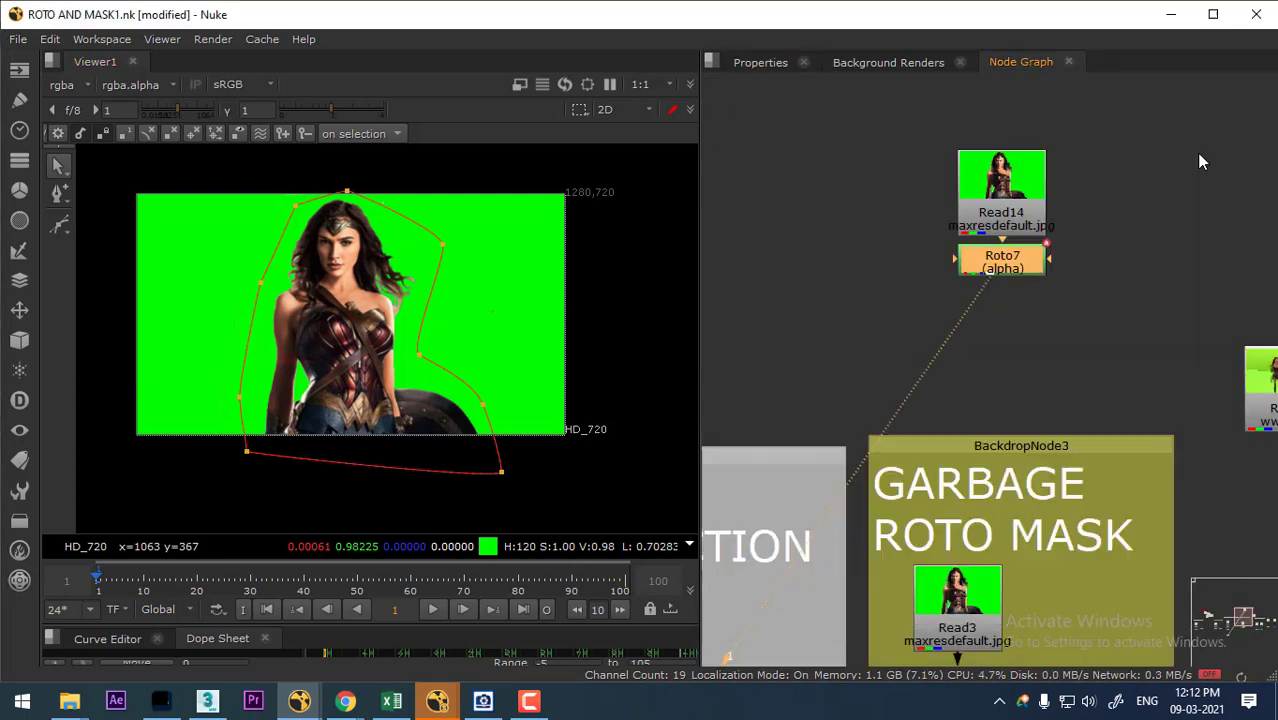
scroll(1062, 283, down, 3)
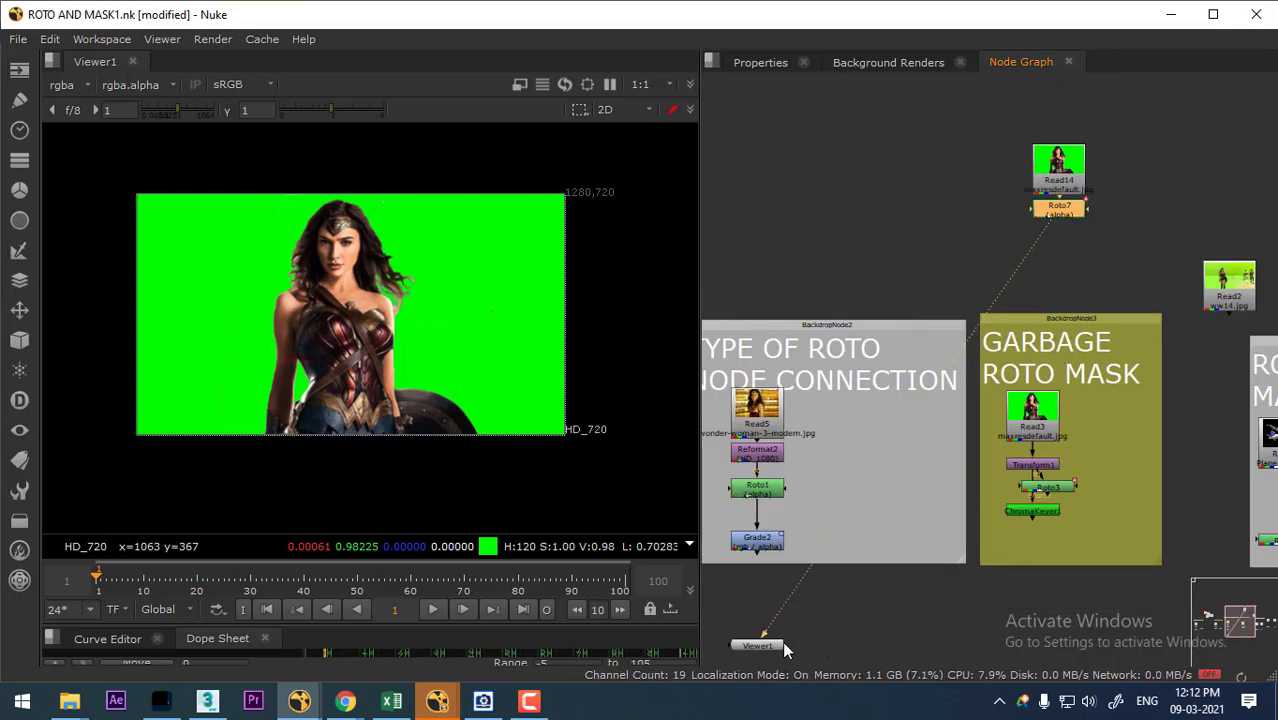
drag(1056, 393, 1060, 272)
scroll(1128, 235, up, 3)
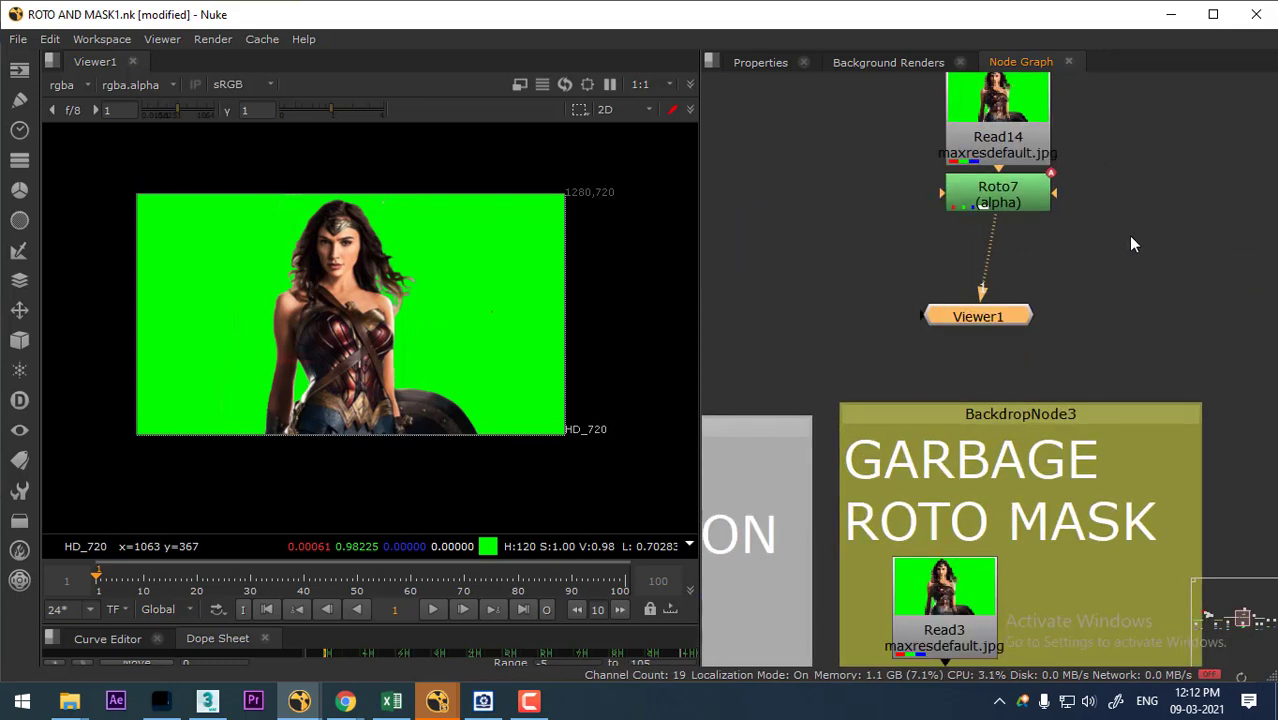
scroll(1100, 250, up, 3)
- Toggle Roto7's Bezier shape to a white alpha matte and back, aligning Viewer1 under Roto7
click(1050, 268)
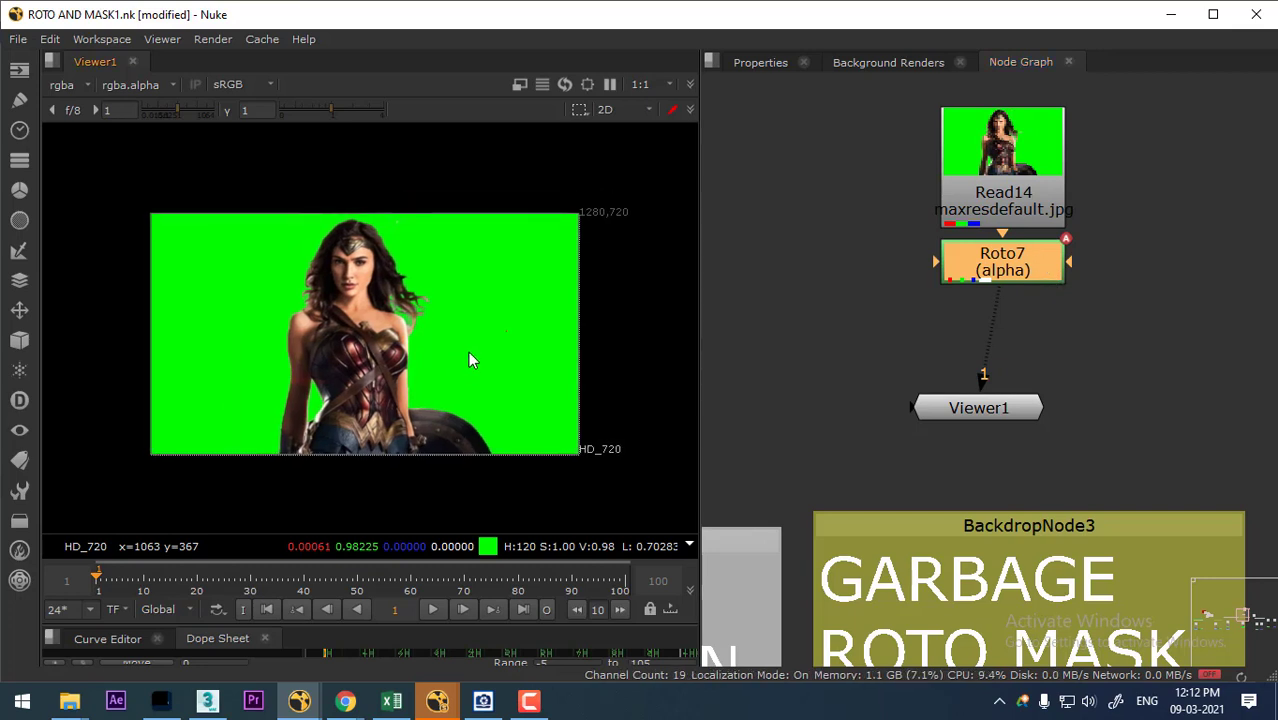
key(a)
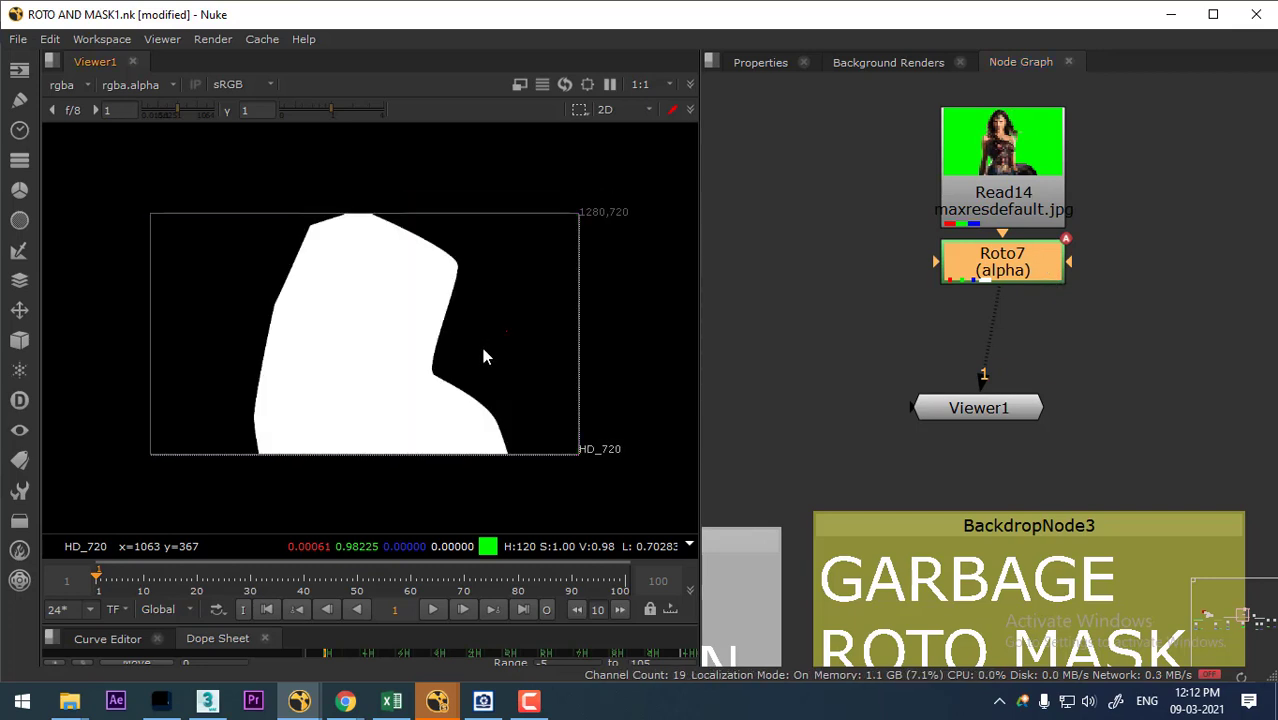
key(a)
scroll(1062, 330, down, 2)
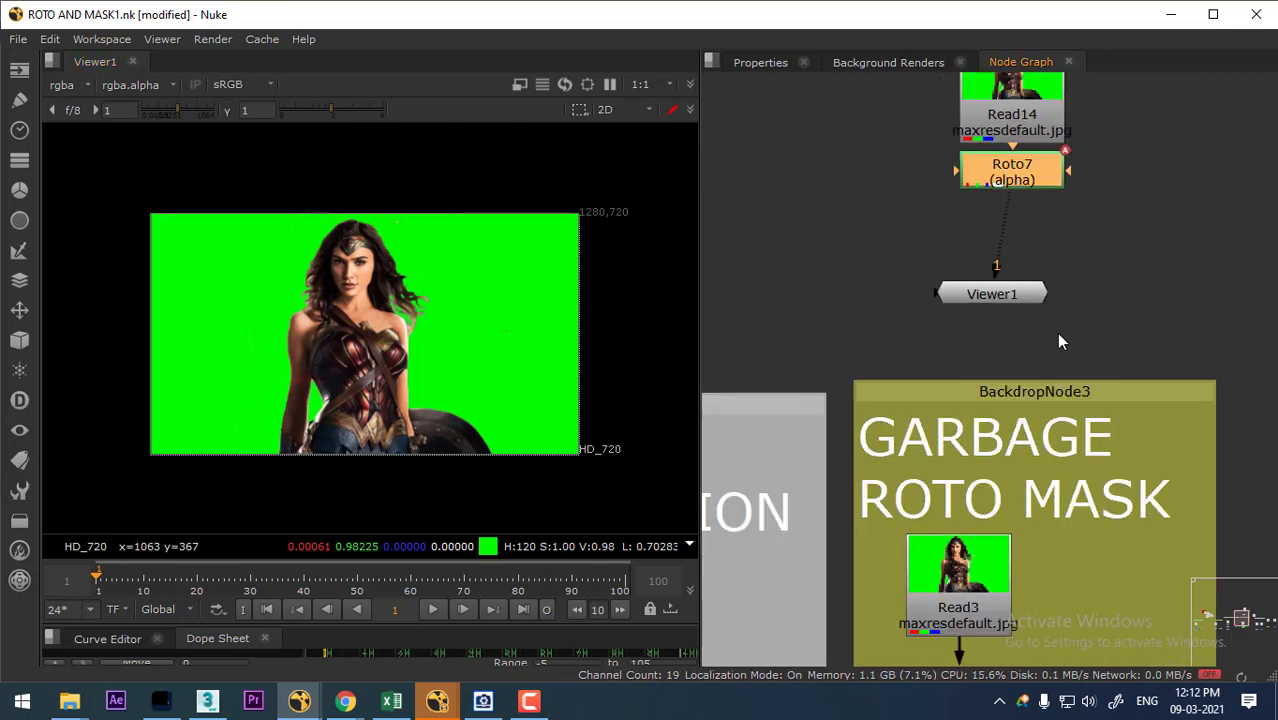
drag(1003, 295, 1032, 294)
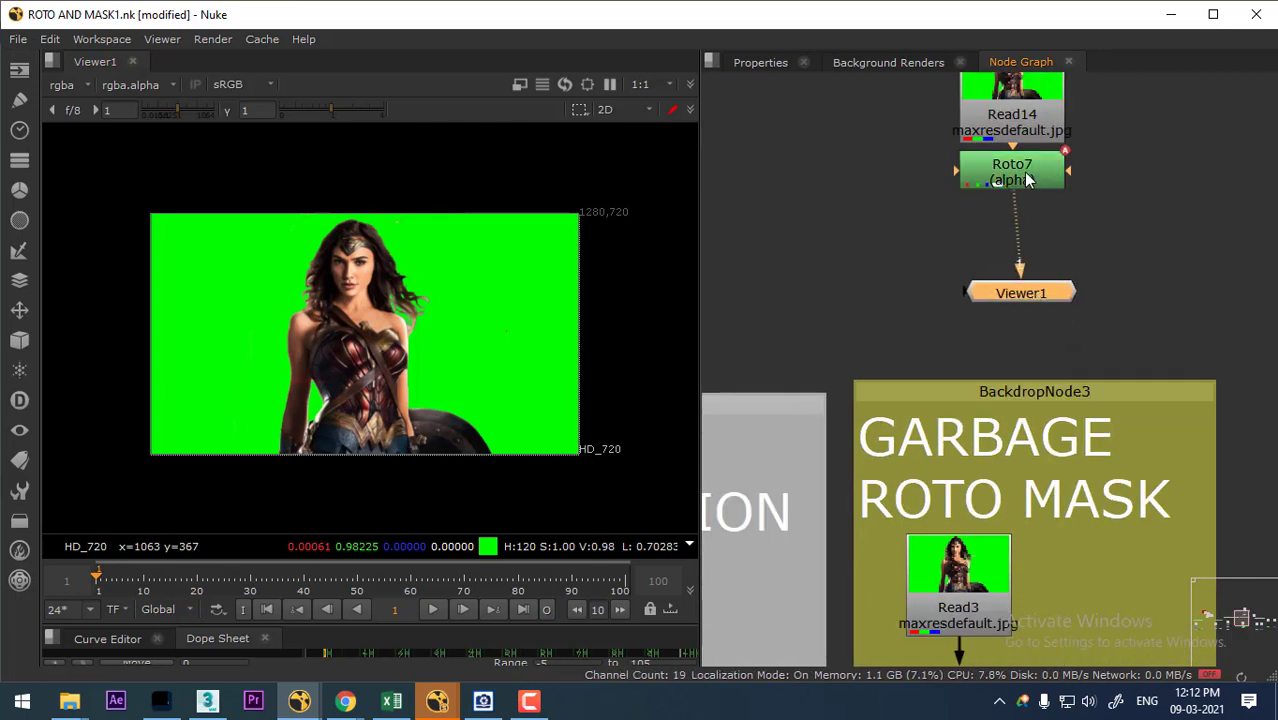
click(1027, 179)
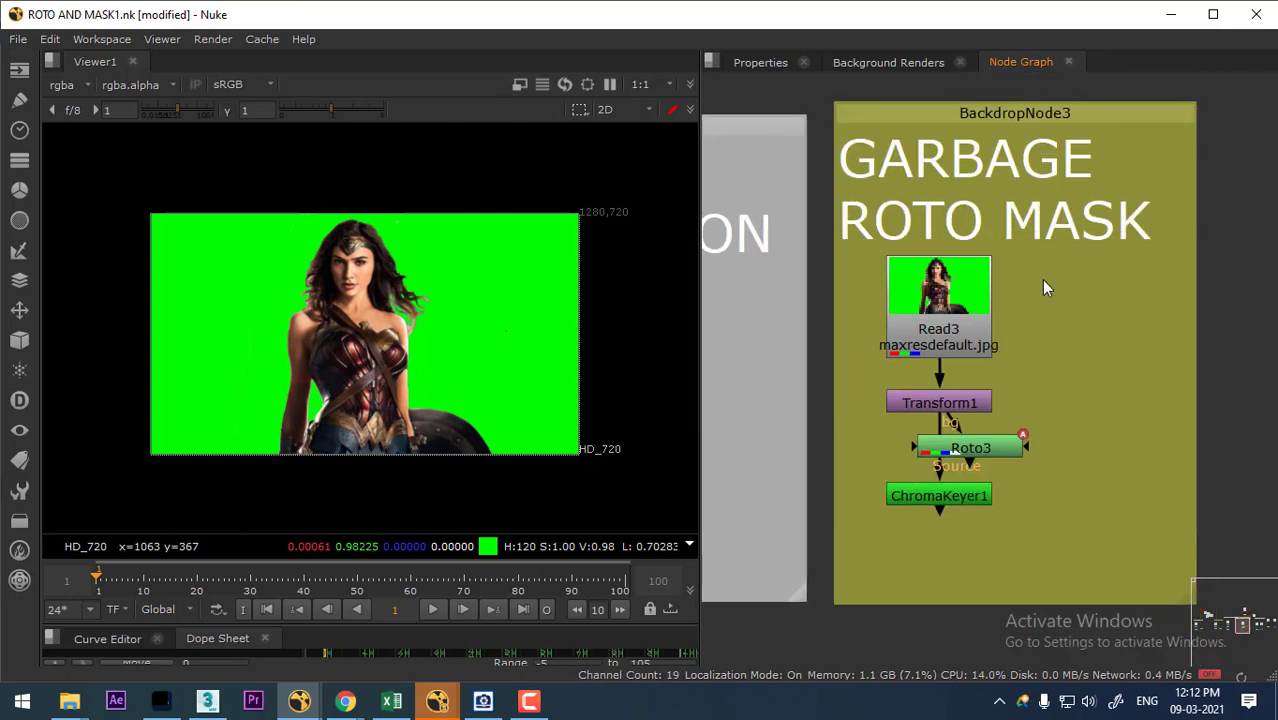
drag(1066, 563, 1046, 285)
drag(1040, 330, 1049, 578)
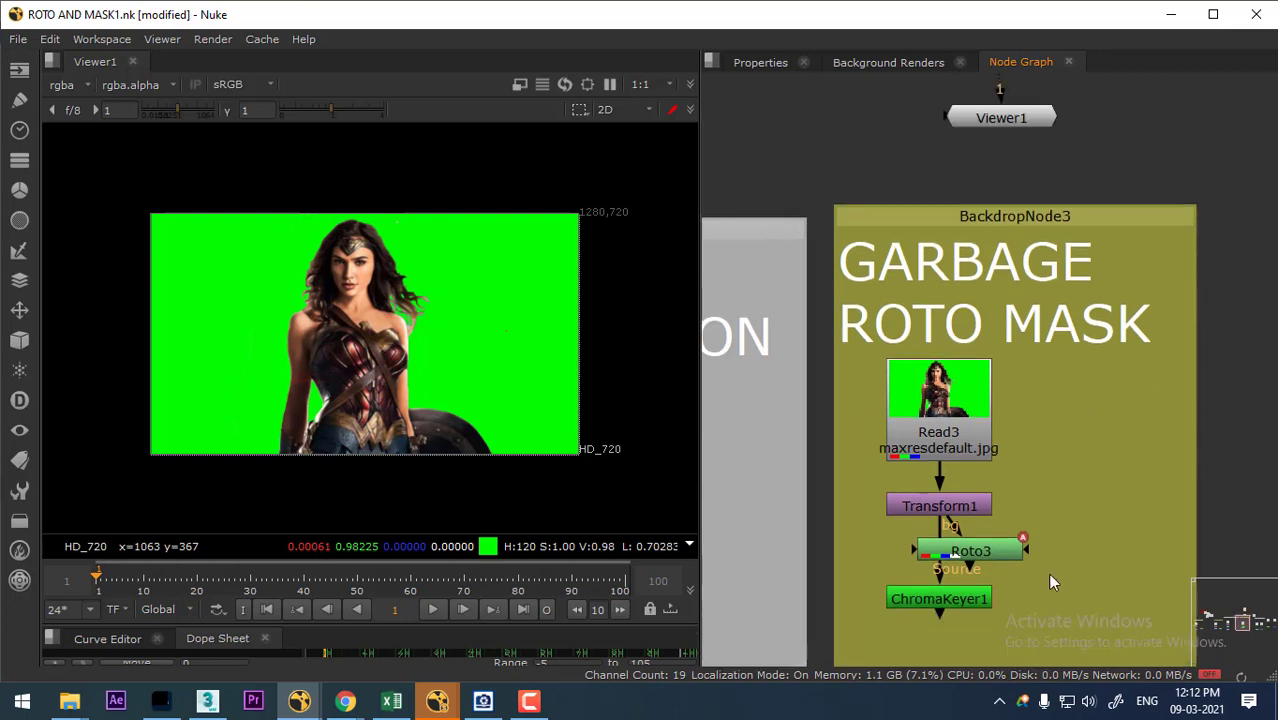
- Add ChromaKeyer2 after Roto7, sample the green background as screen colour, and view the alpha
key(Tab)
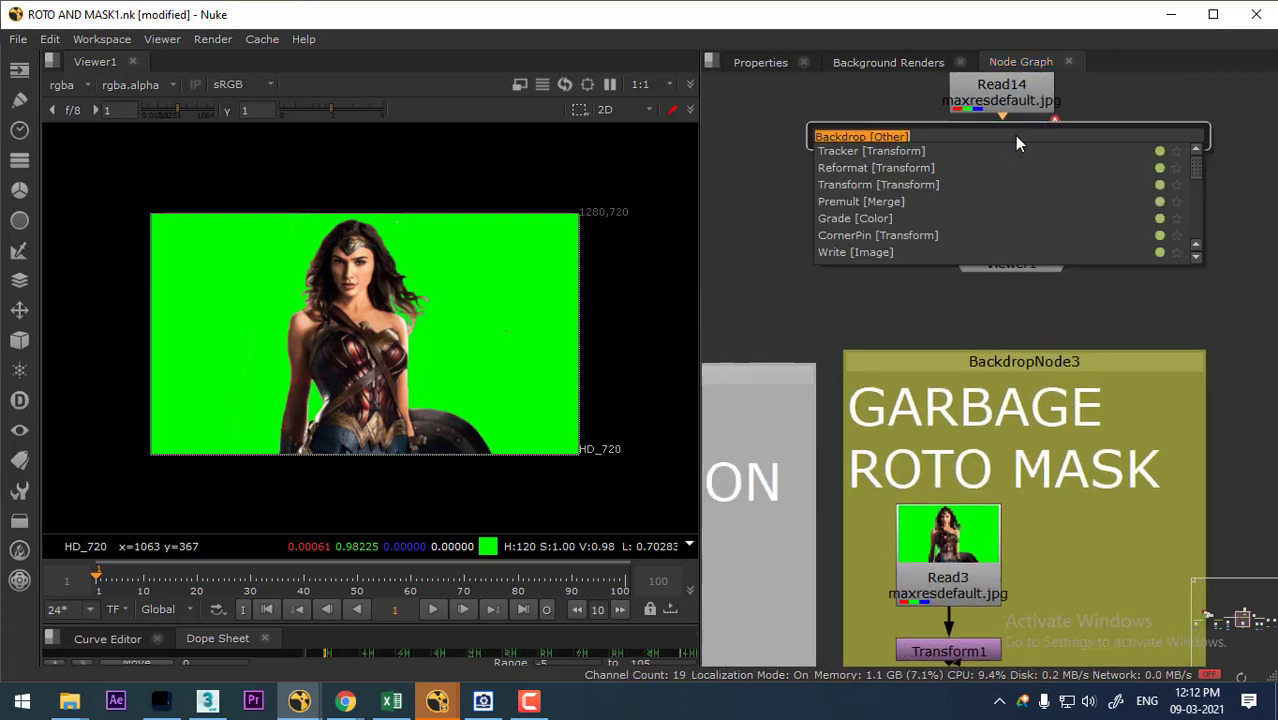
text(CH)
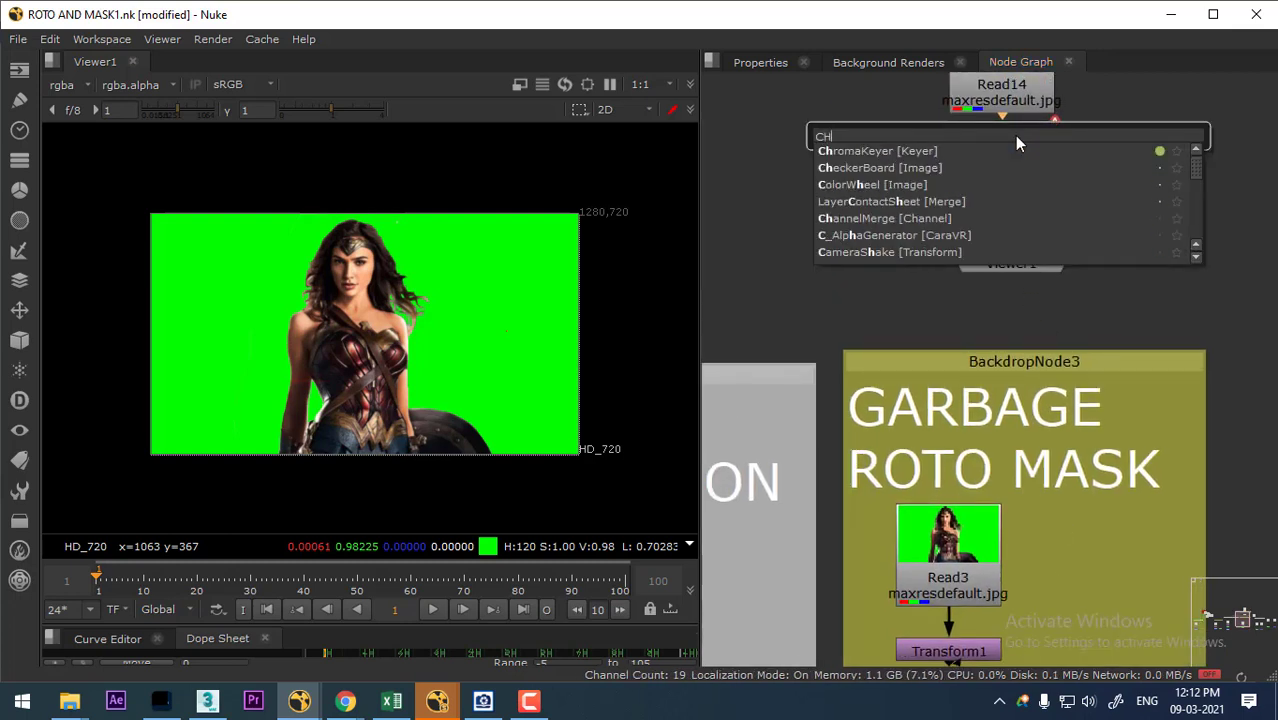
click(904, 150)
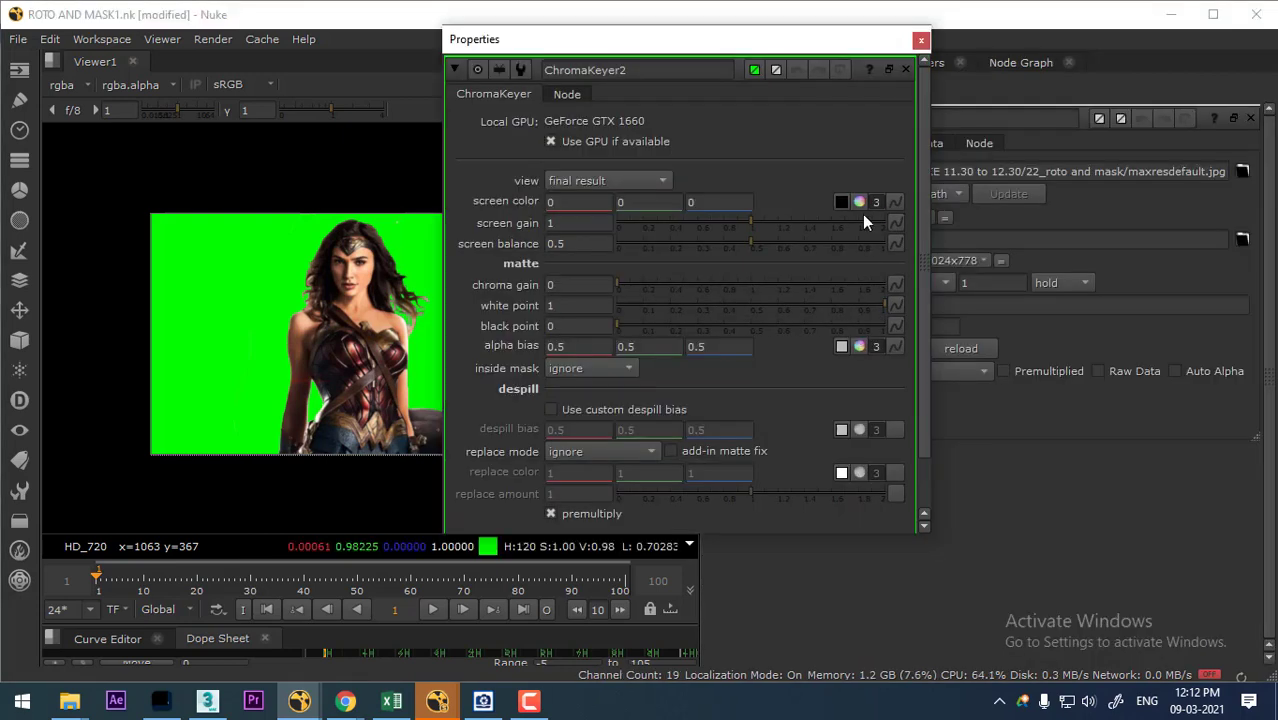
click(839, 202)
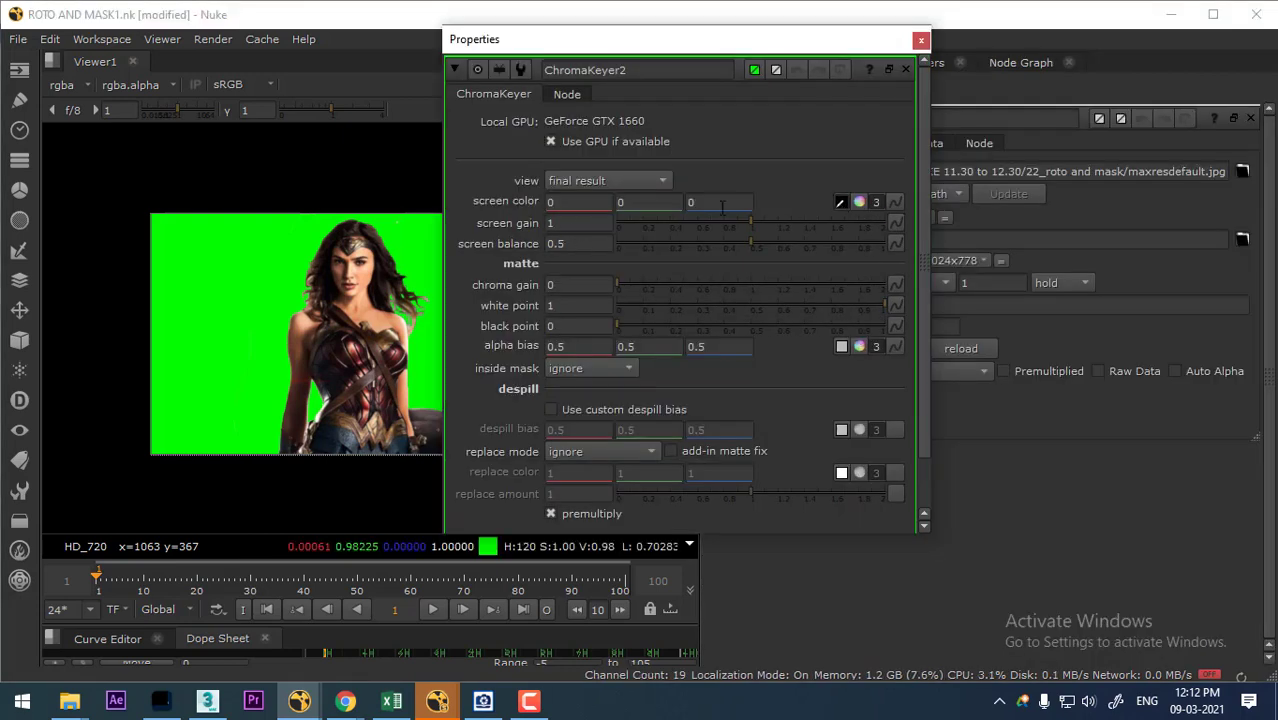
ctrl+click(413, 247)
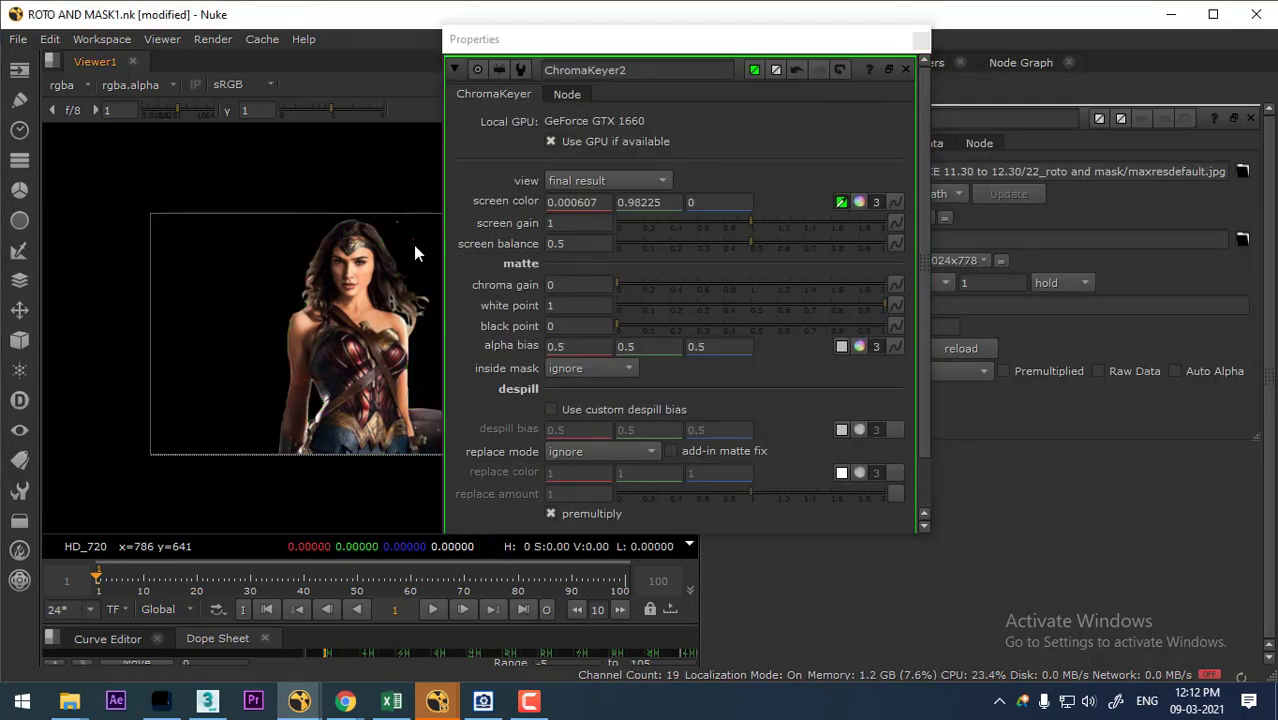
click(919, 40)
drag(433, 333, 475, 360)
key(a)
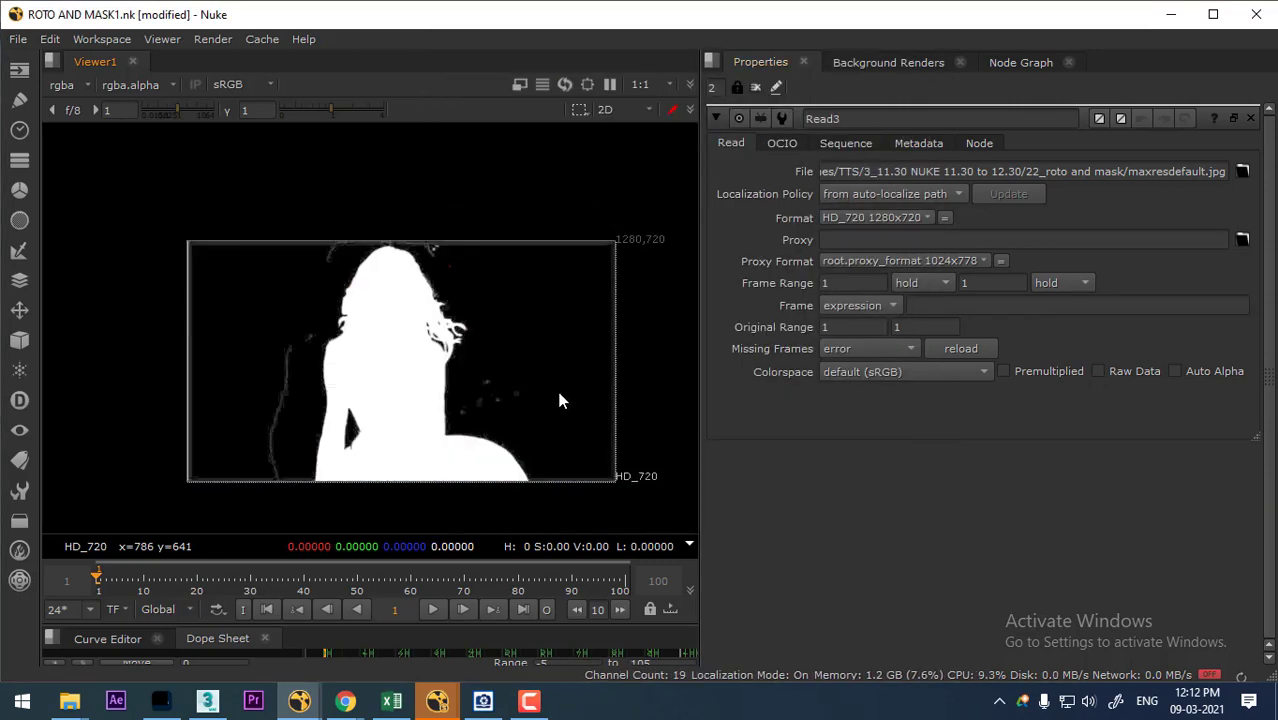
- Raise ChromaKeyer2's black point to 0.135, then return the viewer to the colour image
click(1021, 62)
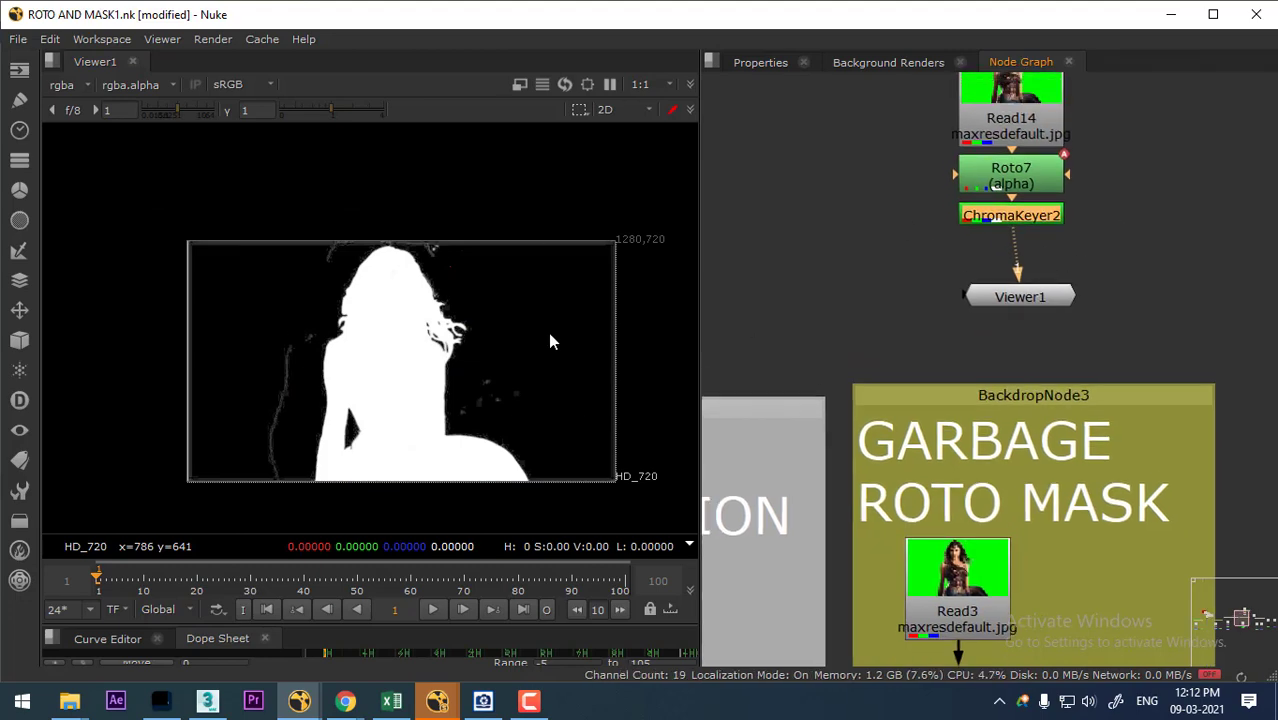
double_click(1022, 218)
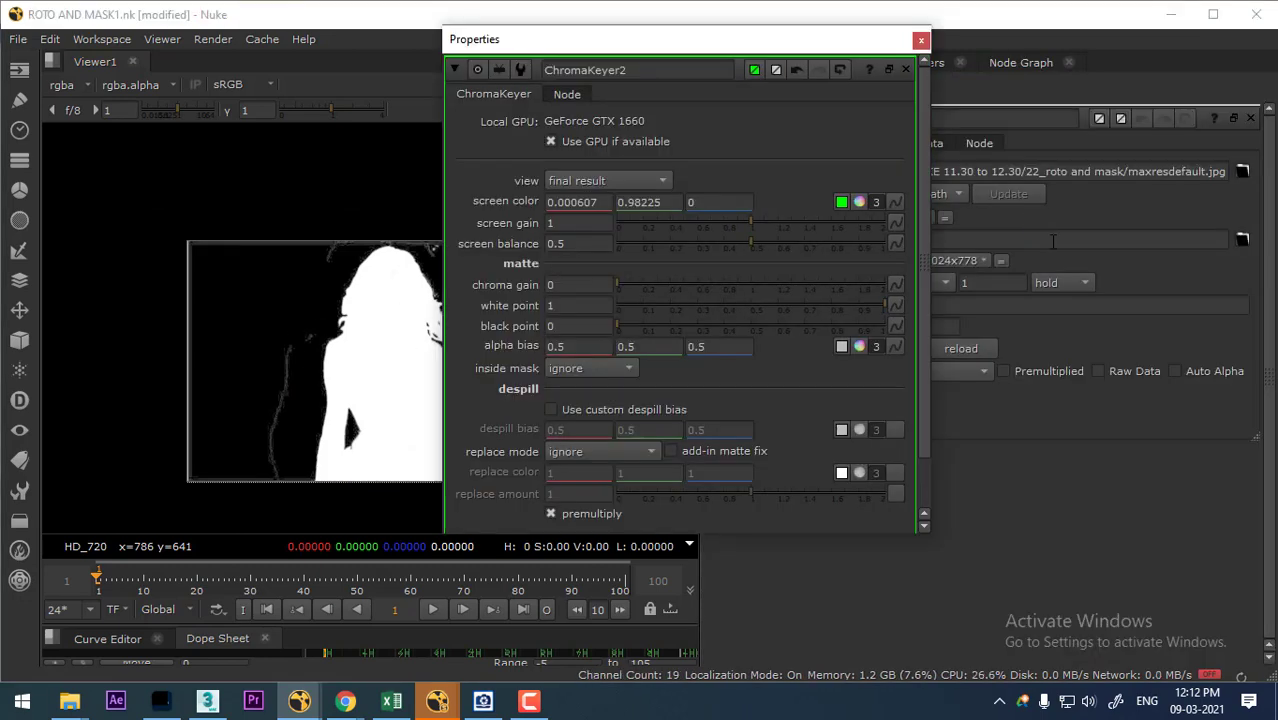
drag(722, 55, 927, 75)
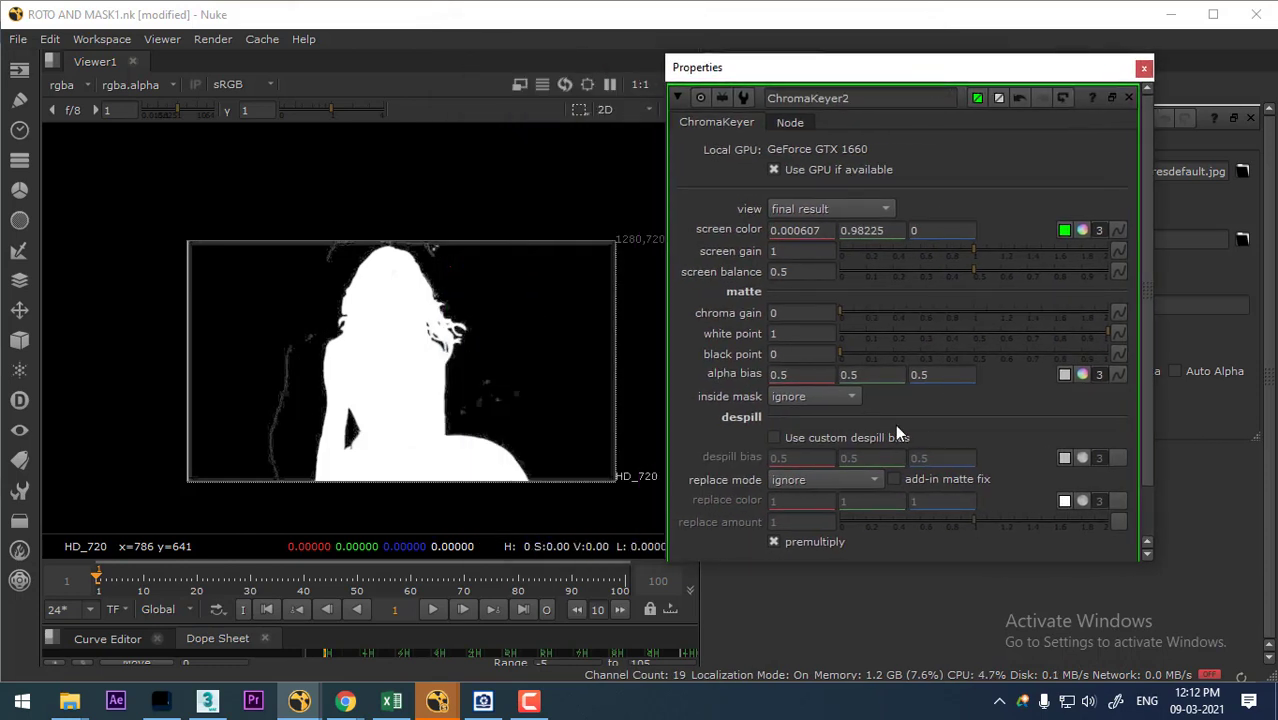
drag(838, 356, 877, 361)
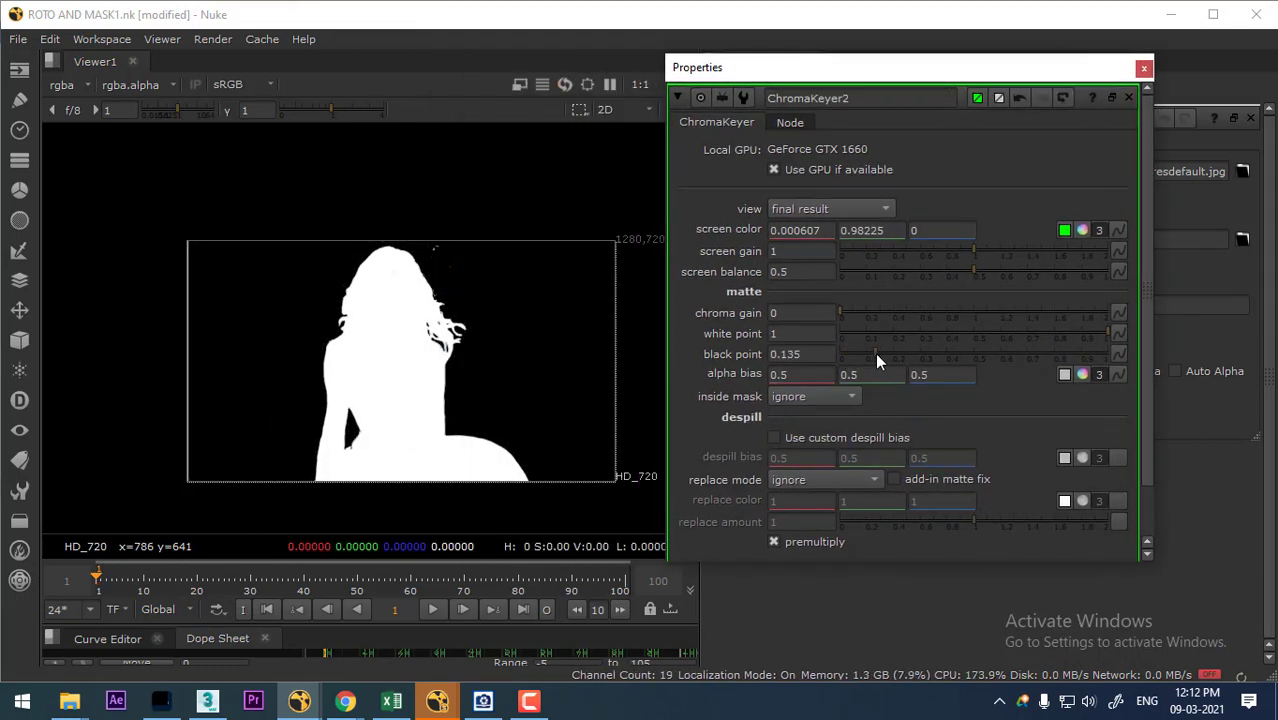
click(1144, 68)
key(a)
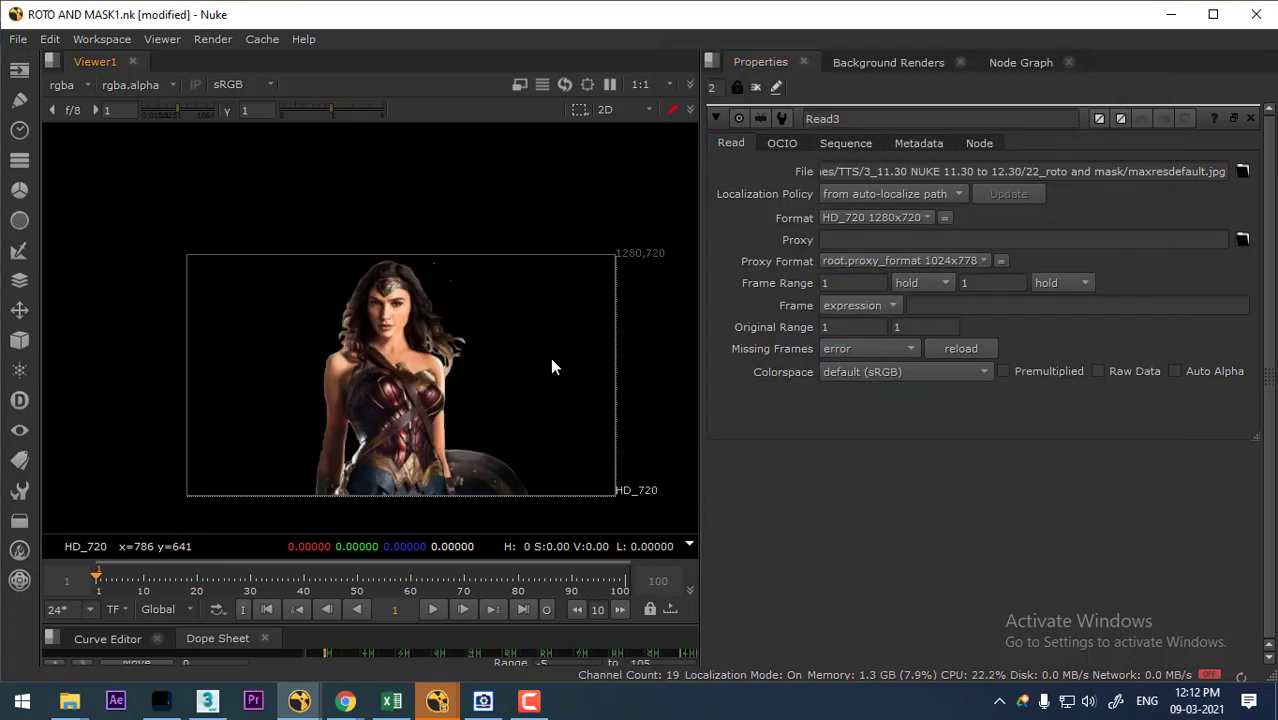
click(1022, 62)
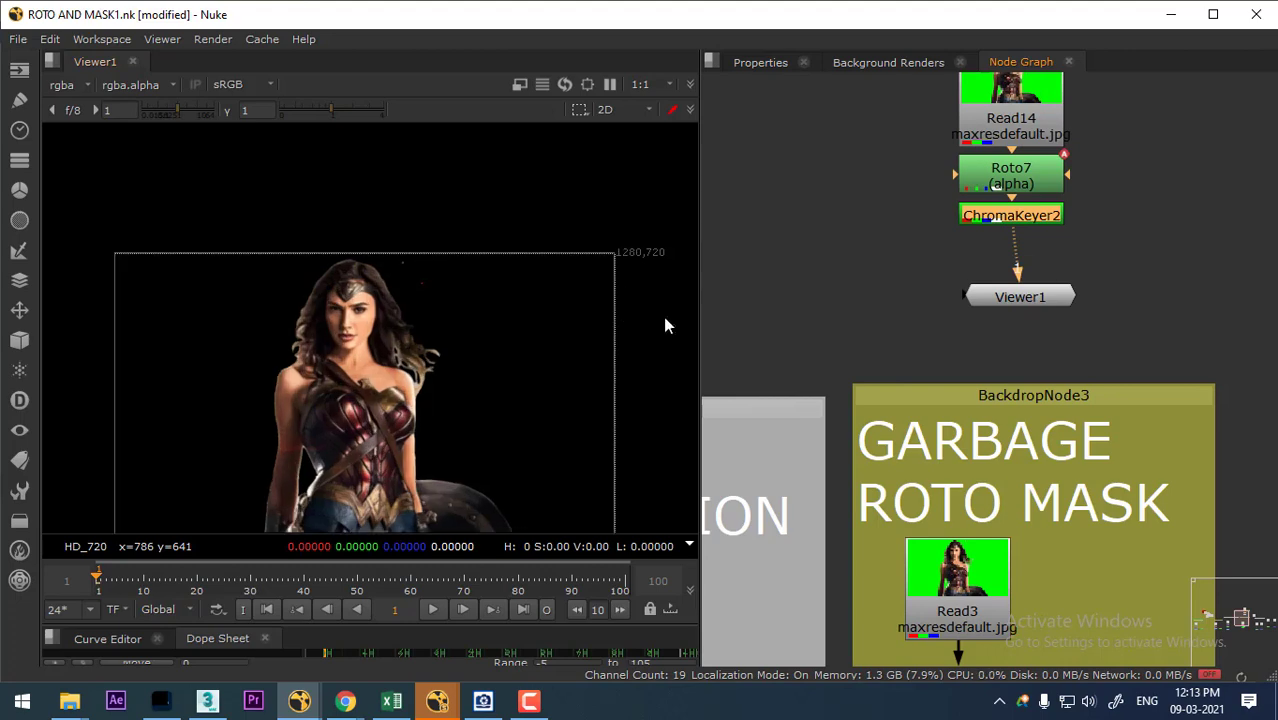
- Pull a Bezier1 point in Roto7 inward to tighten the mask around her hair
double_click(1033, 172)
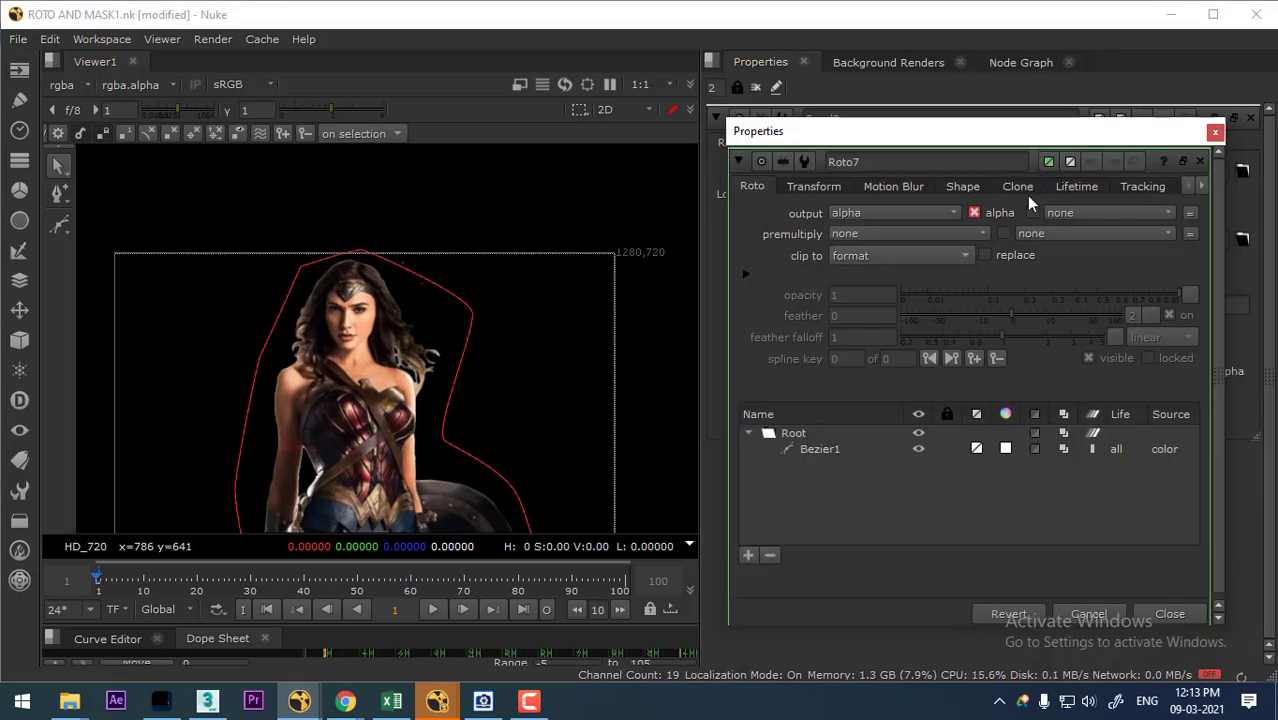
click(813, 451)
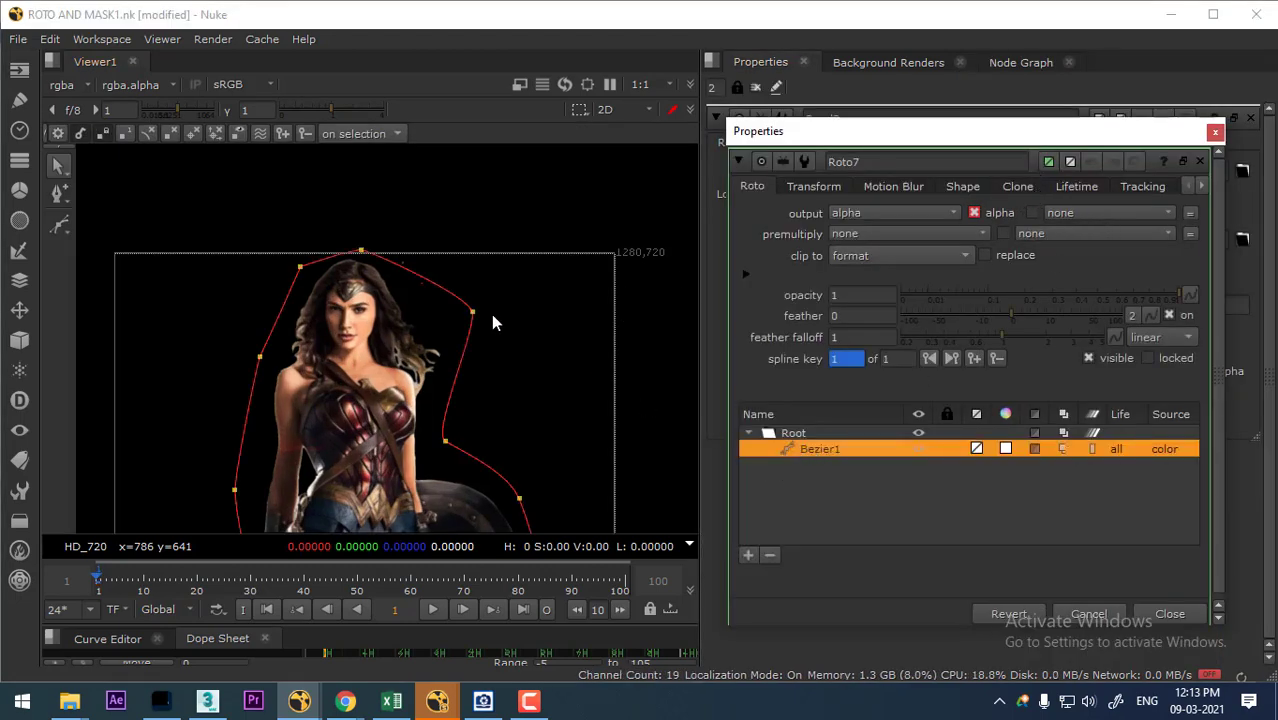
drag(473, 313, 447, 323)
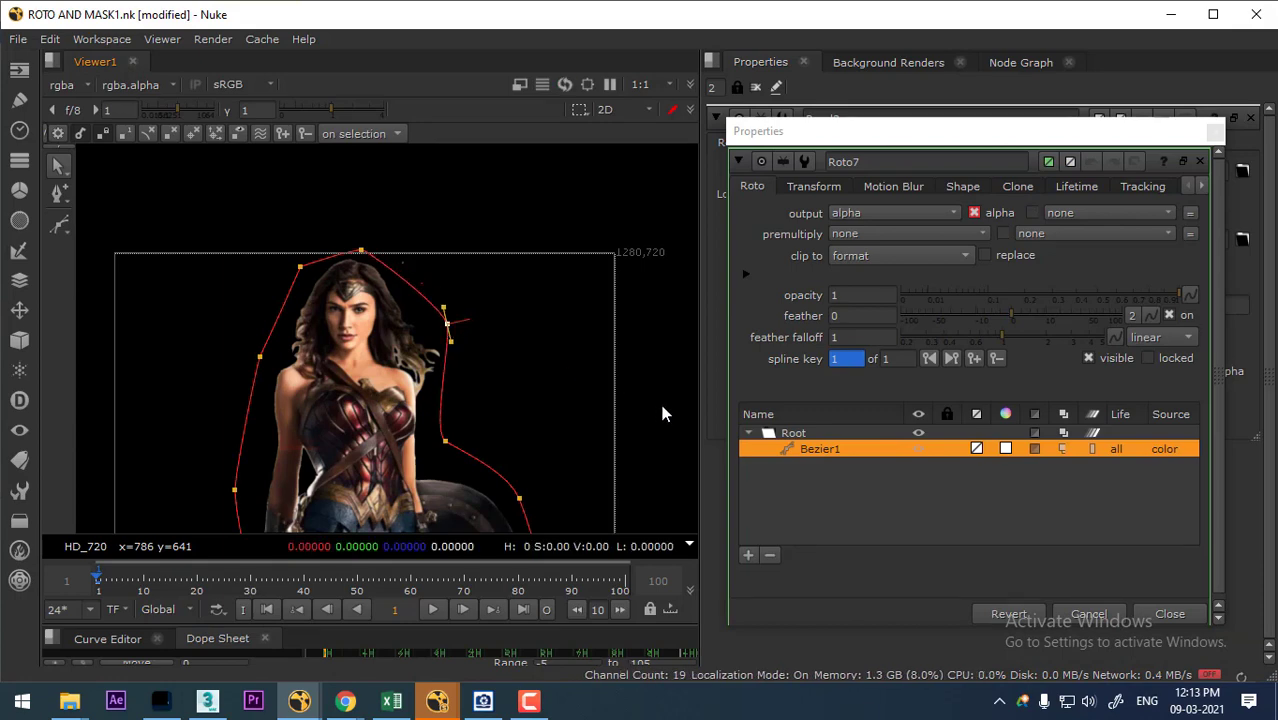
click(1212, 132)
click(1012, 62)
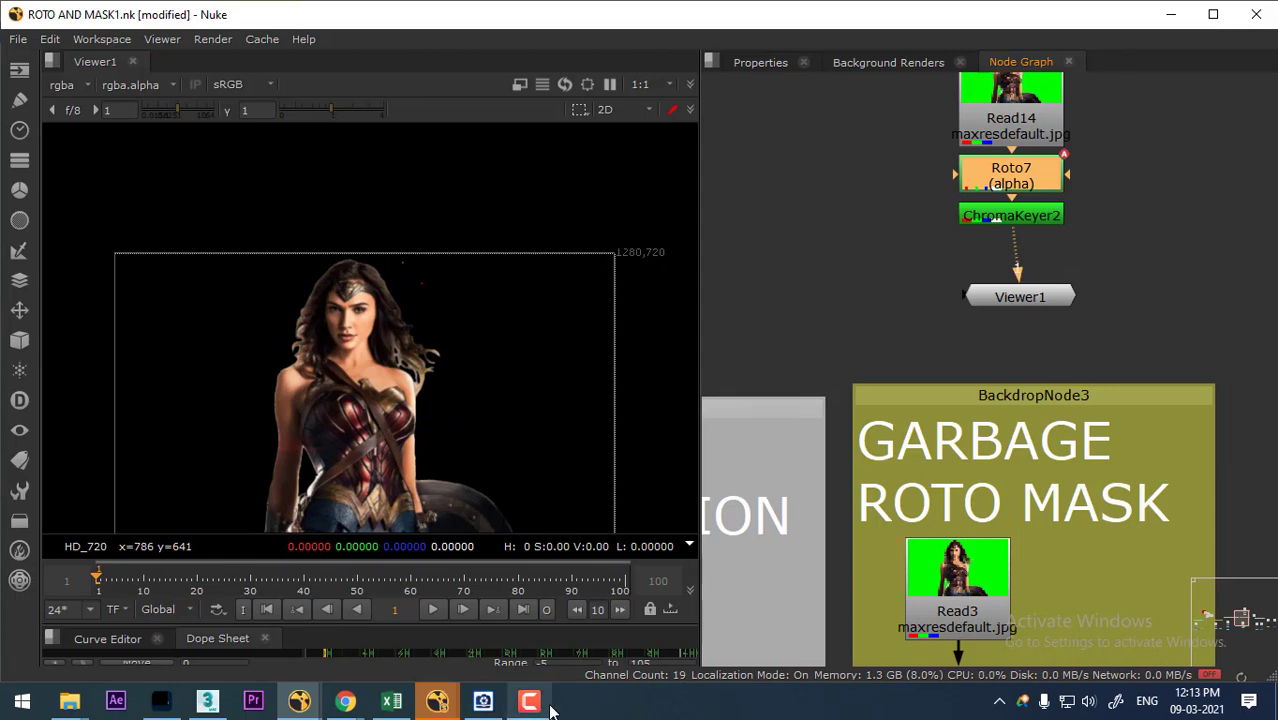
- Inspect Read3's properties and Roto3's Bezier1 output, colour and invert settings
click(760, 62)
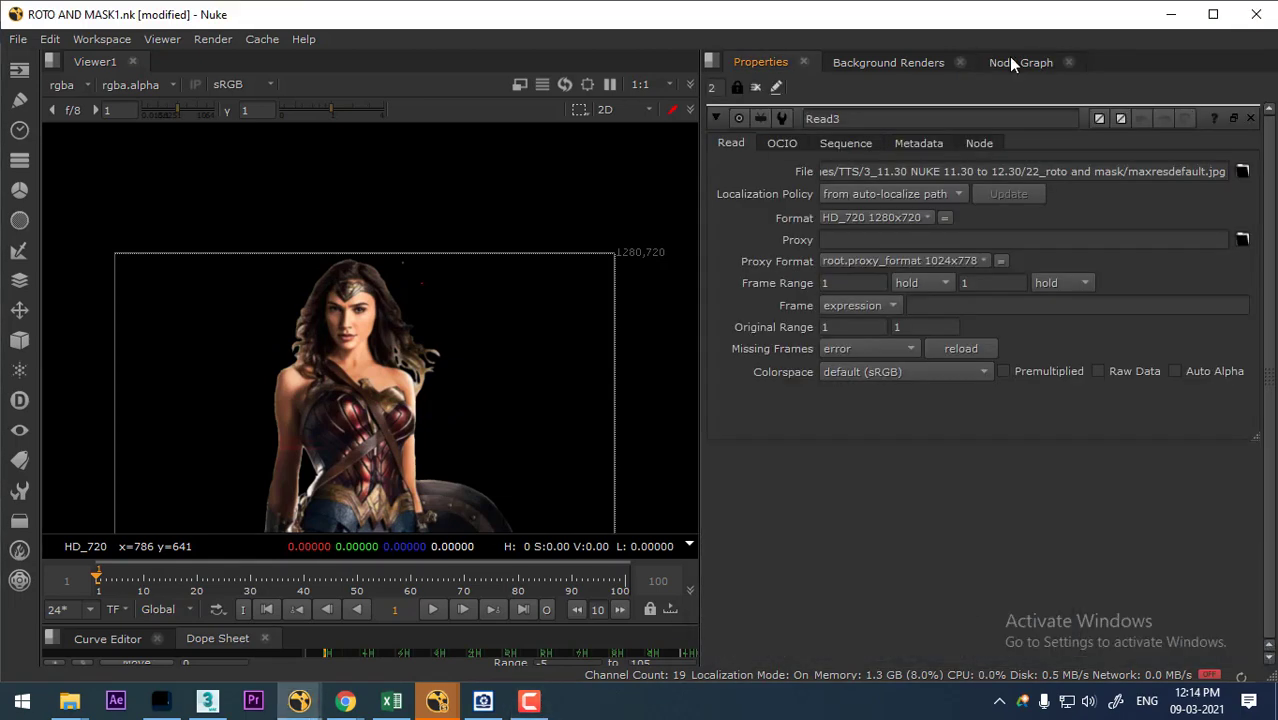
click(1010, 60)
double_click(1066, 381)
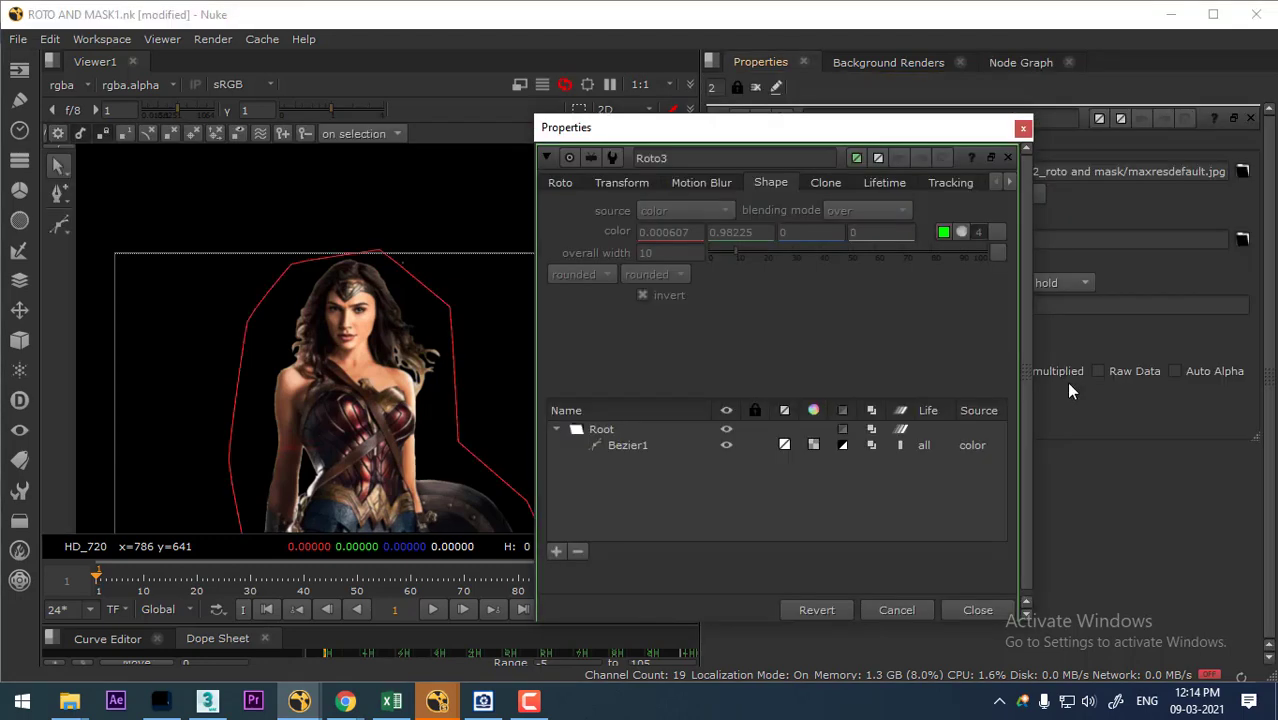
click(627, 446)
click(562, 184)
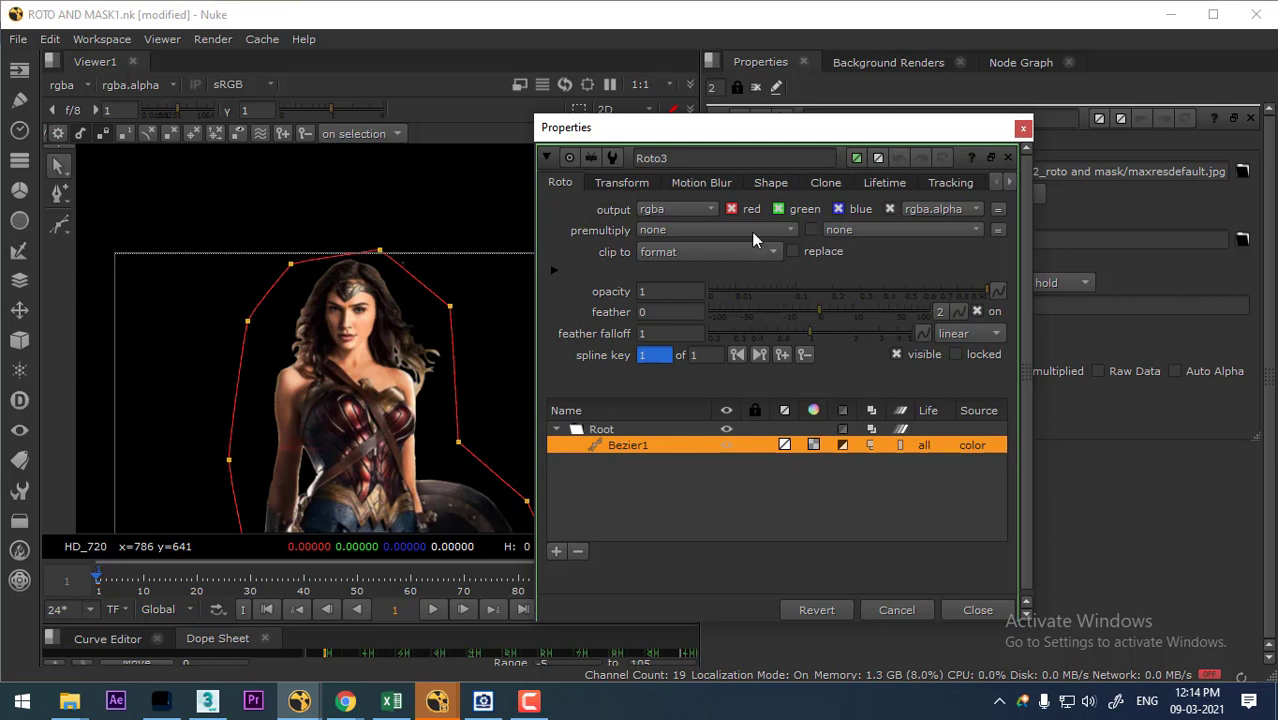
click(770, 183)
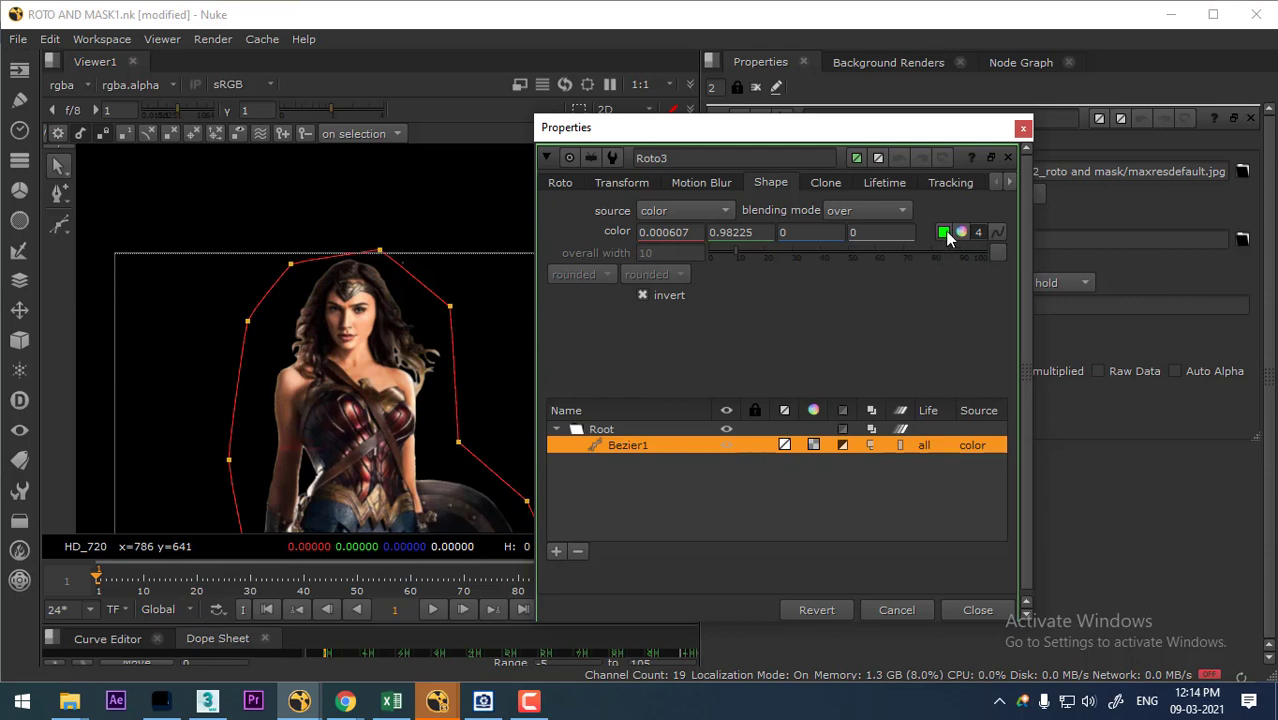
click(1022, 131)
click(1010, 64)
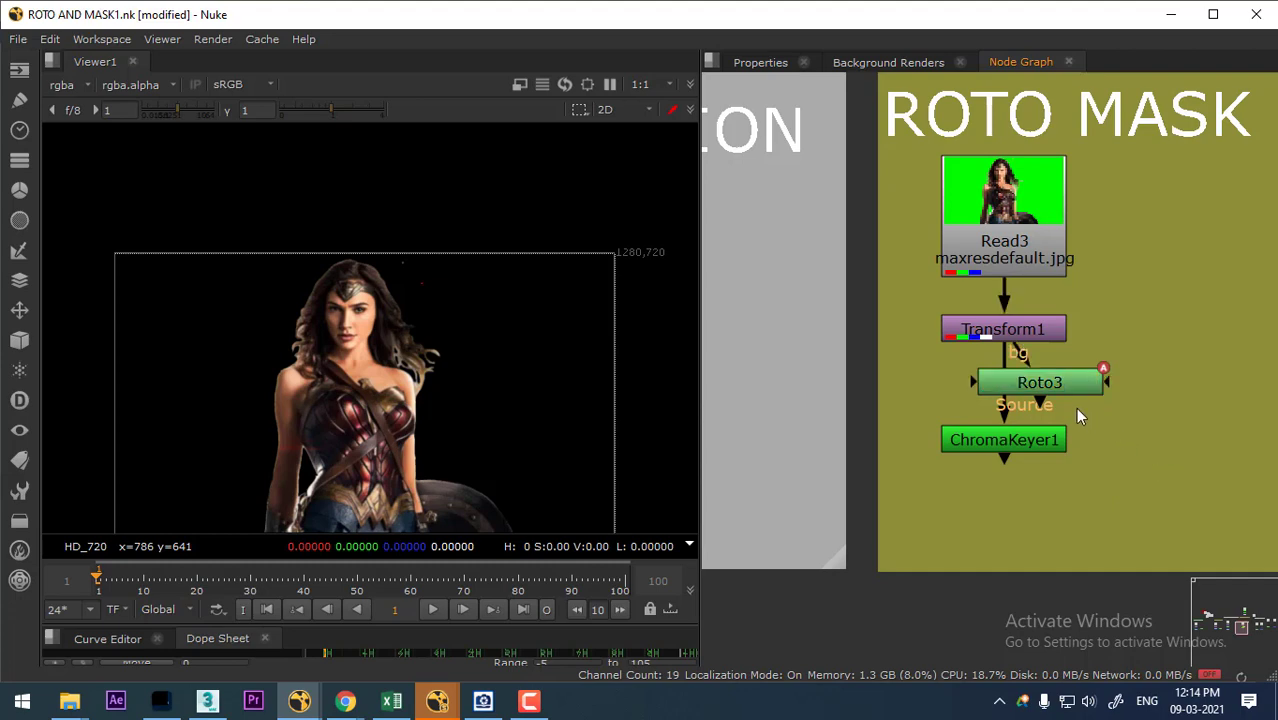
- Nudge Roto3 between Transform1 and ChromaKeyer1, then bring the ROTO PLANE MASK backdrop into view
mouse_move(1073, 379)
mouse_down()
mouse_move(1045, 396)
mouse_move(1026, 379)
mouse_move(1037, 605)
mouse_up()
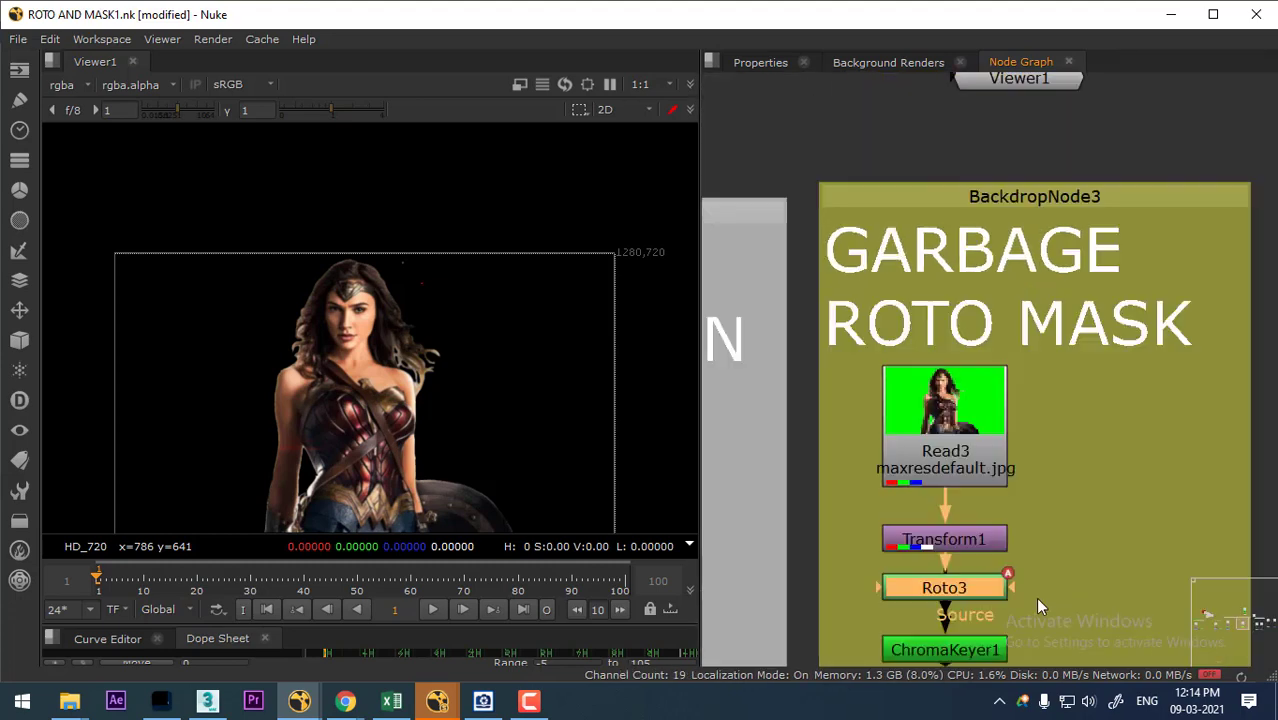
scroll(1037, 605, down, 2)
mouse_move(1074, 359)
mouse_down()
mouse_move(1019, 397)
mouse_move(822, 331)
mouse_up()
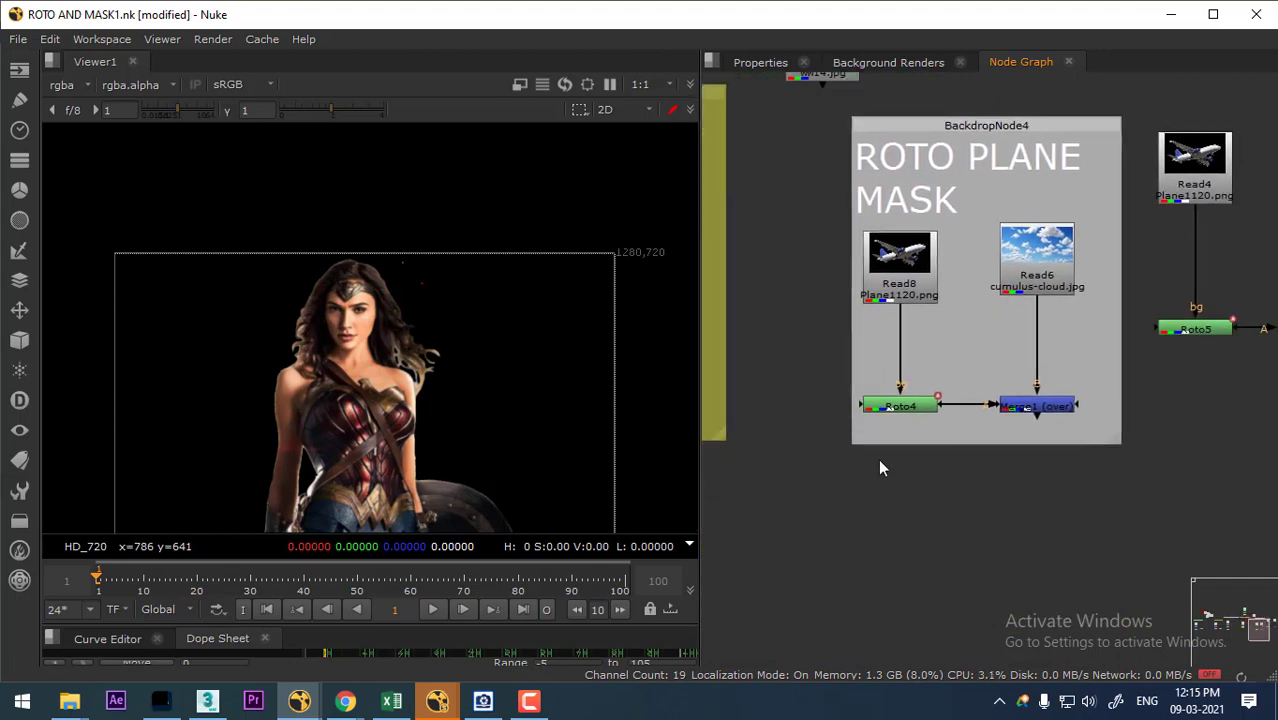
drag(1056, 364, 960, 381)
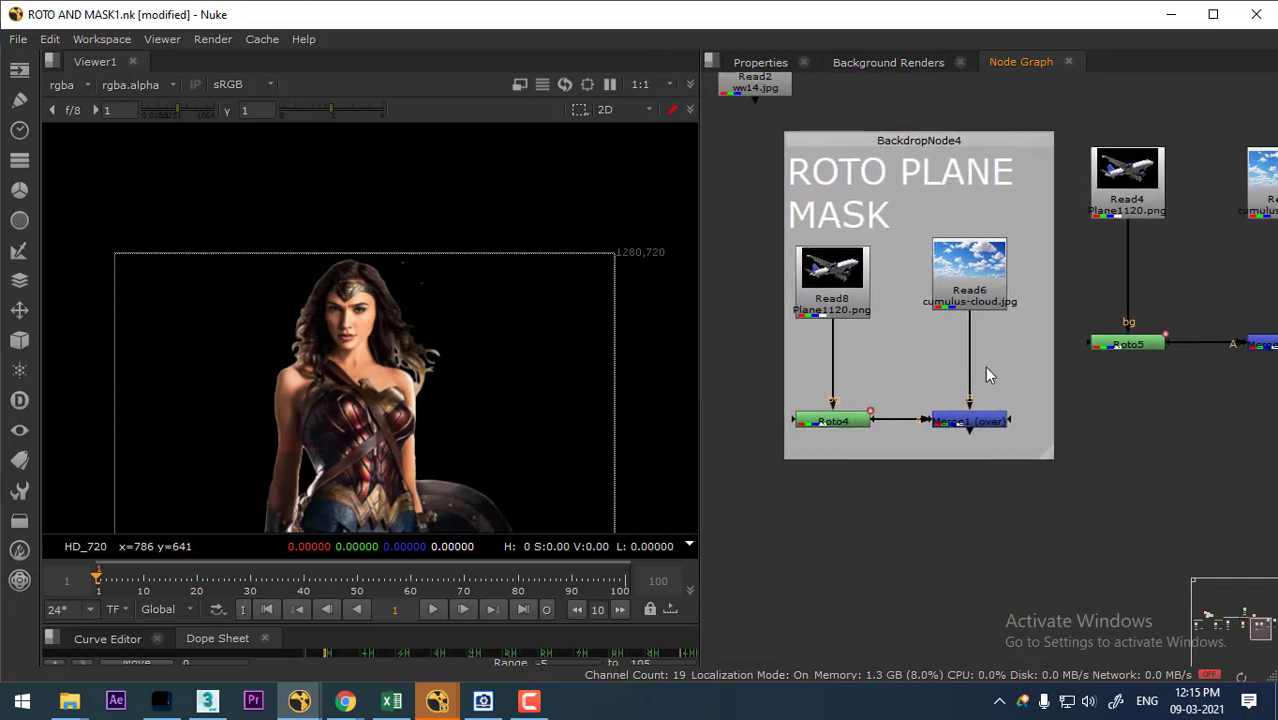
scroll(1010, 410, up, 3)
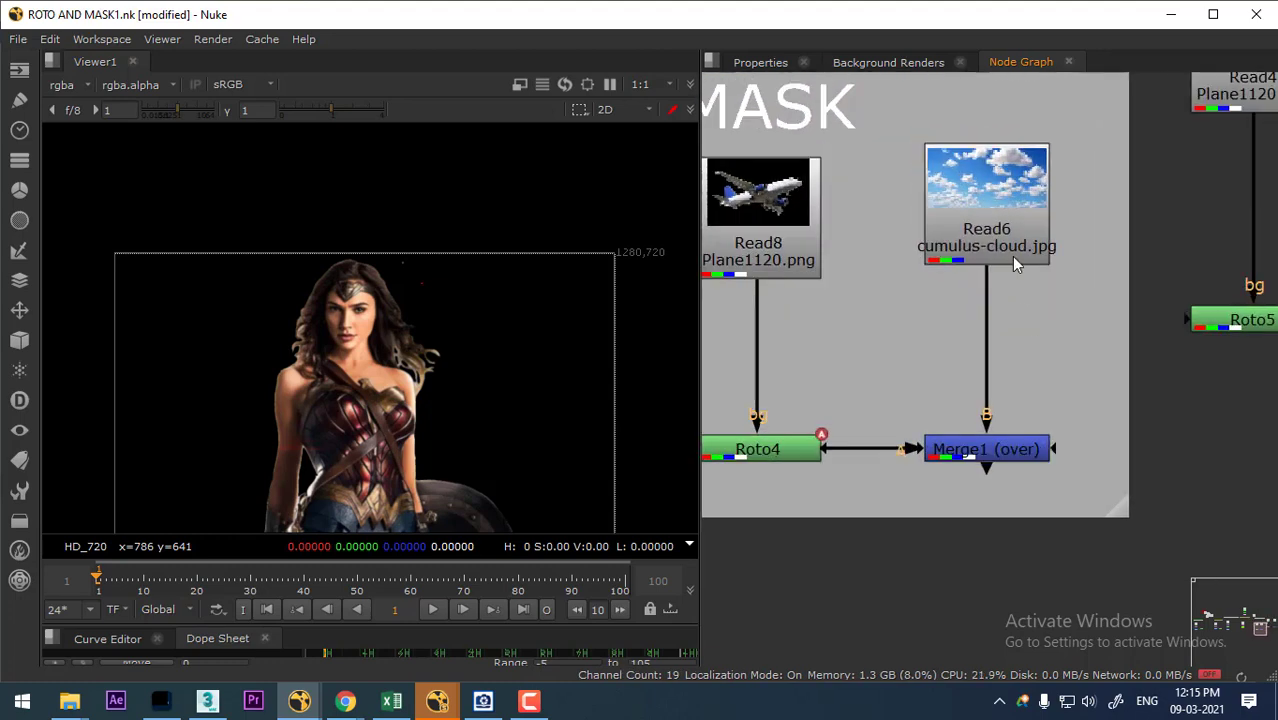
click(1011, 256)
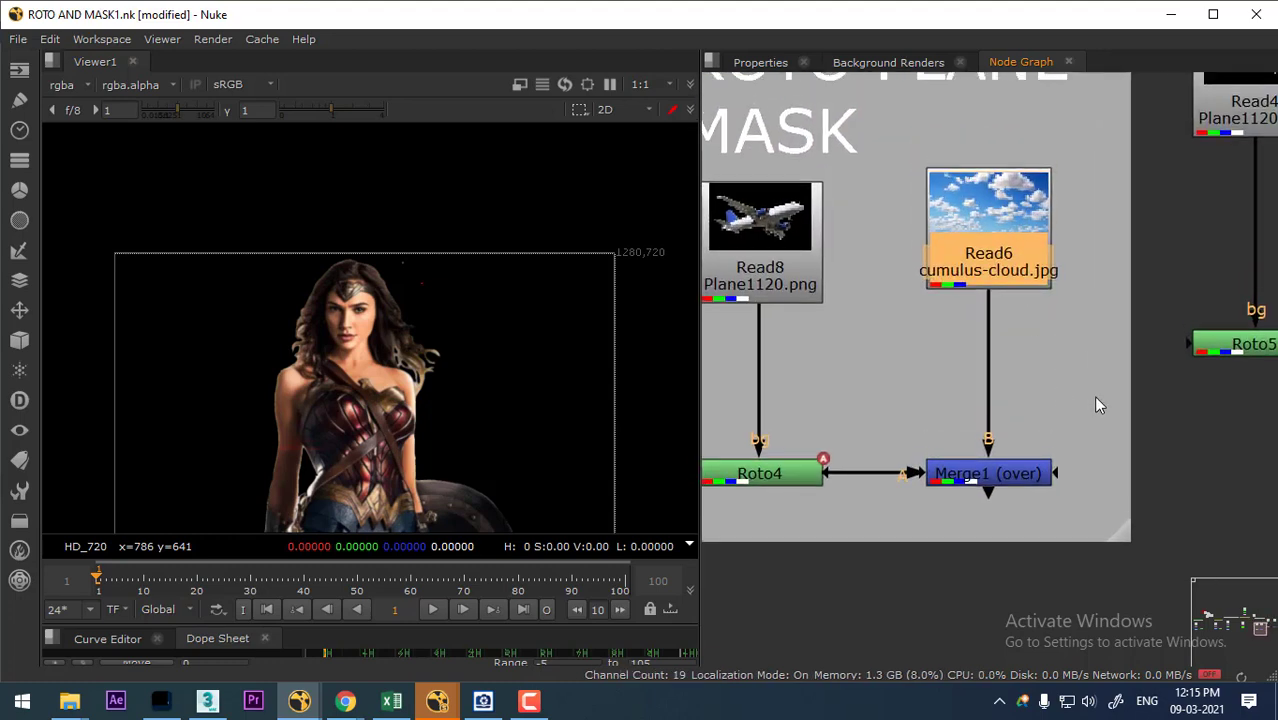
scroll(1110, 400, down, 2)
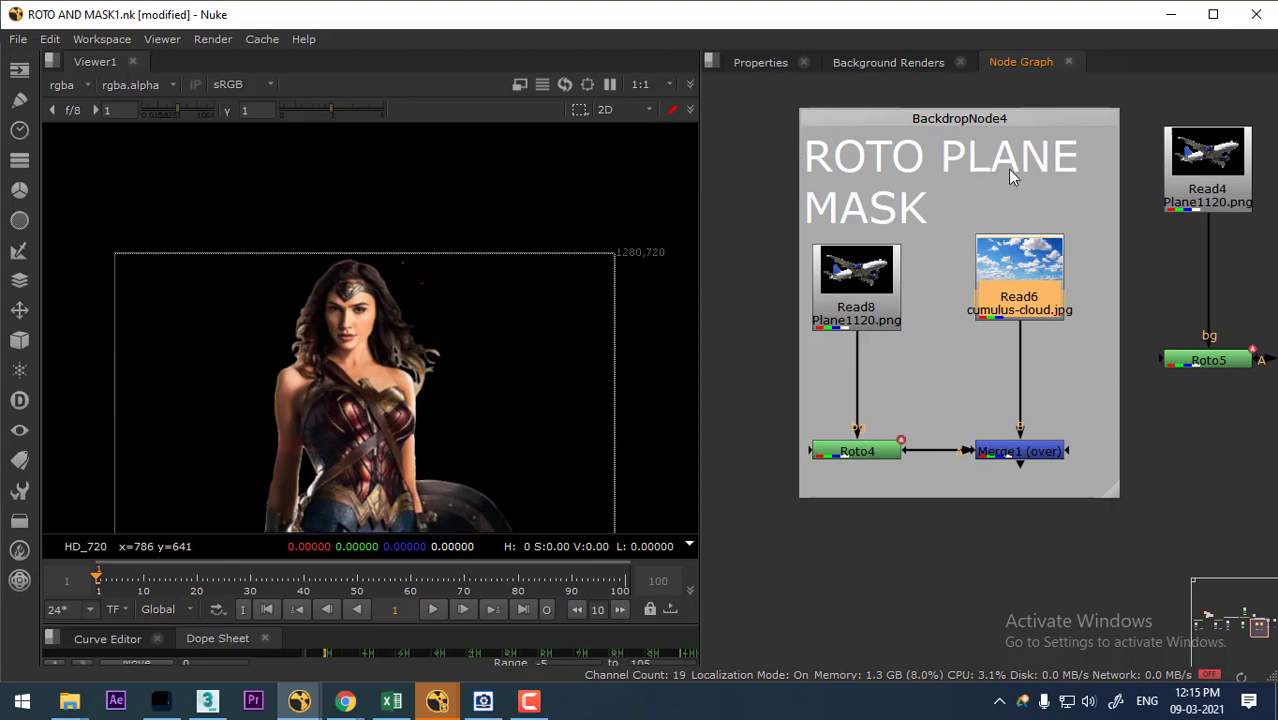
scroll(990, 330, up, 2)
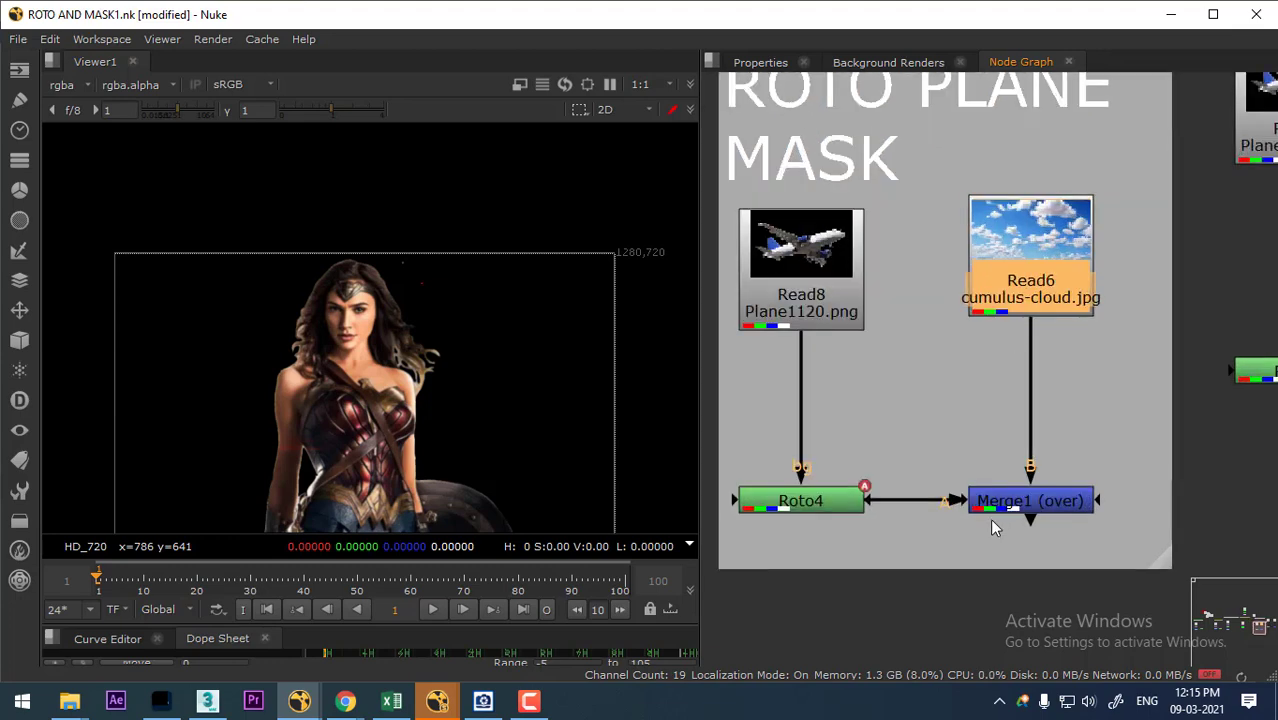
- View Merge1's plane-over-cumulus-clouds result in the viewer
drag(993, 528, 1034, 449)
click(1038, 422)
key(1)
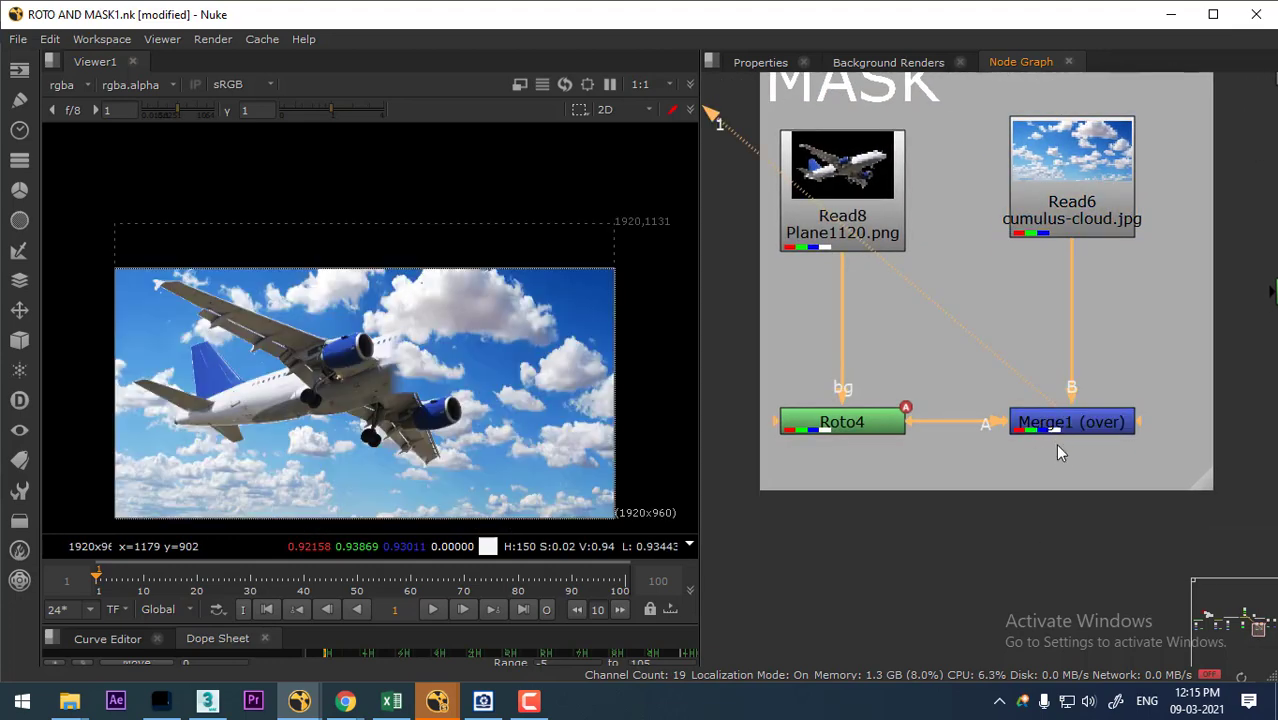
scroll(960, 365, down, 3)
scroll(903, 386, down, 2)
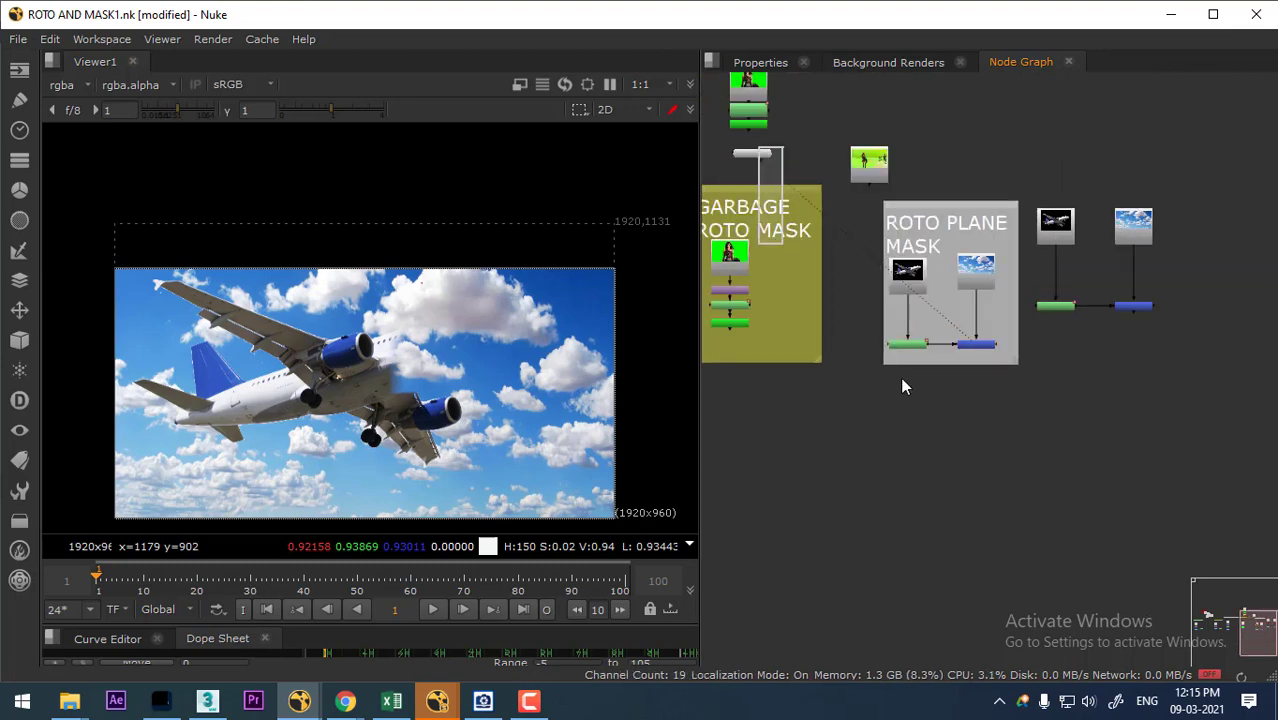
- Move the viewer node linked to Merge1 below the ROTO PLANE MASK backdrop
drag(757, 147, 946, 478)
drag(752, 153, 925, 456)
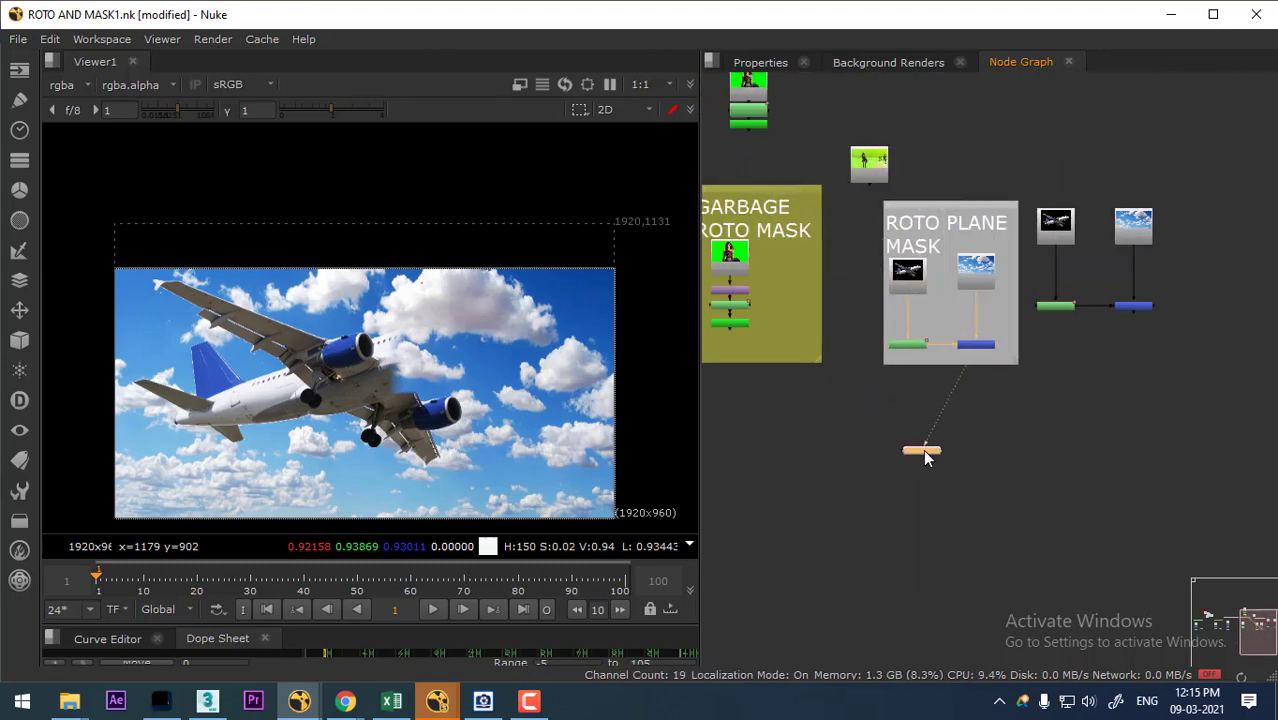
scroll(955, 410, up, 3)
scroll(1010, 400, up, 3)
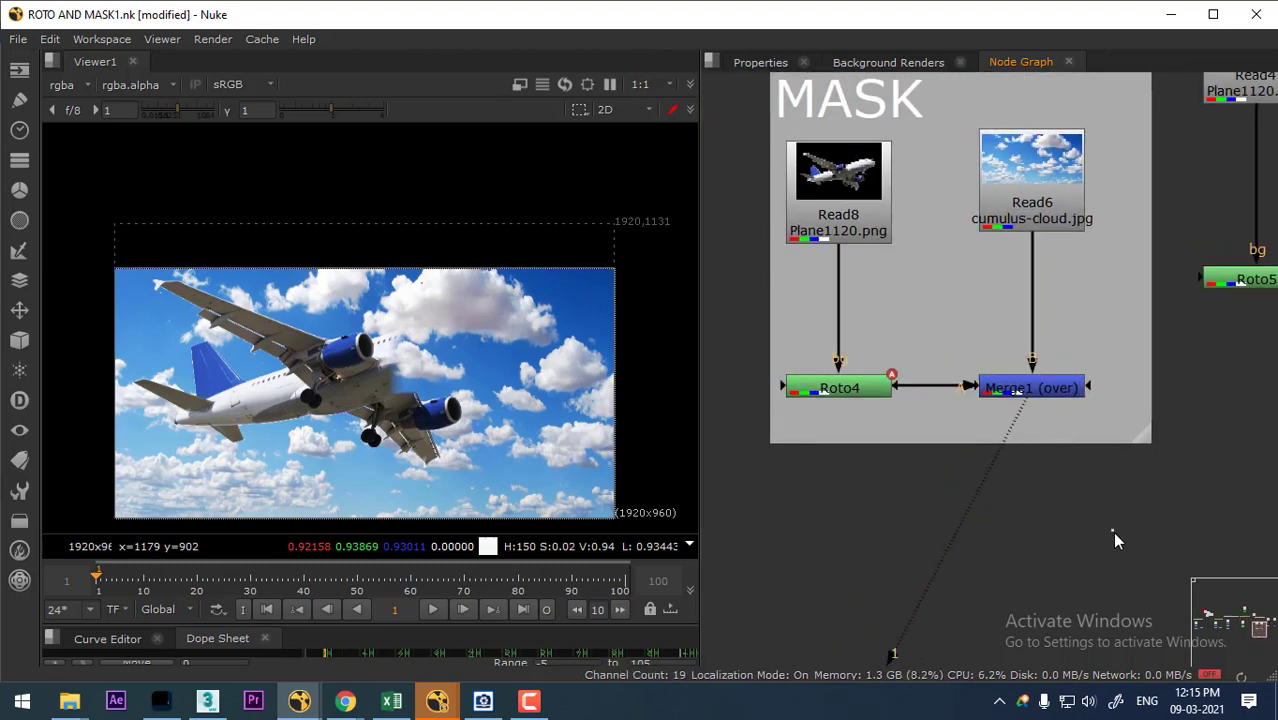
scroll(1137, 451, up, 2)
scroll(1100, 430, up, 1)
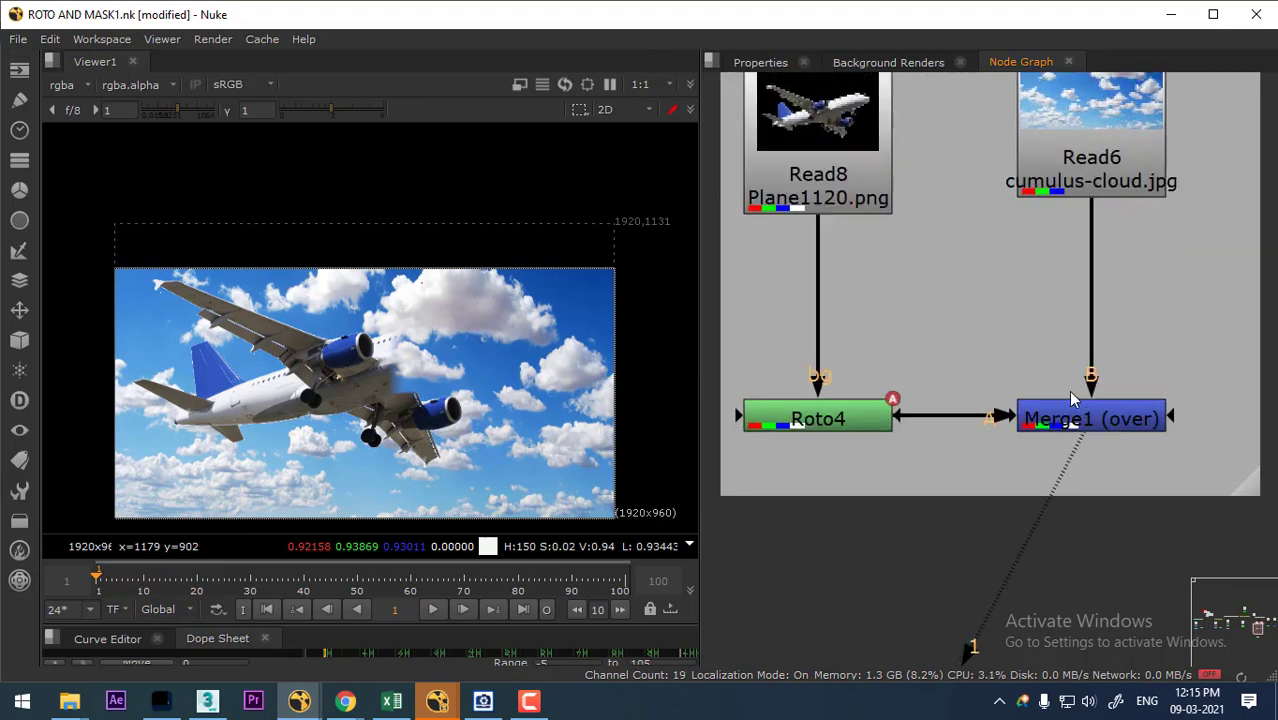
scroll(1035, 372, down, 2)
scroll(1035, 372, down, 2)
- Delete the old Merge2 and Roto5 nodes
scroll(1042, 377, down, 2)
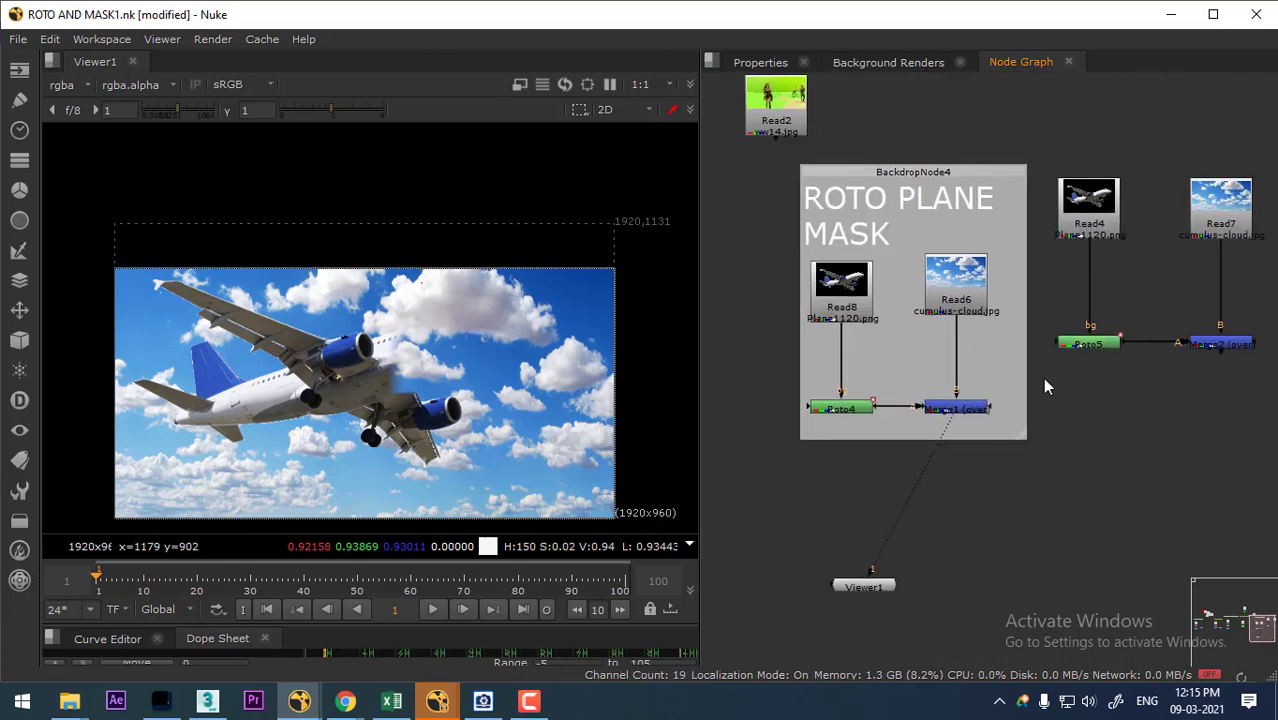
scroll(1155, 351, up, 1)
click(1150, 345)
key(Delete)
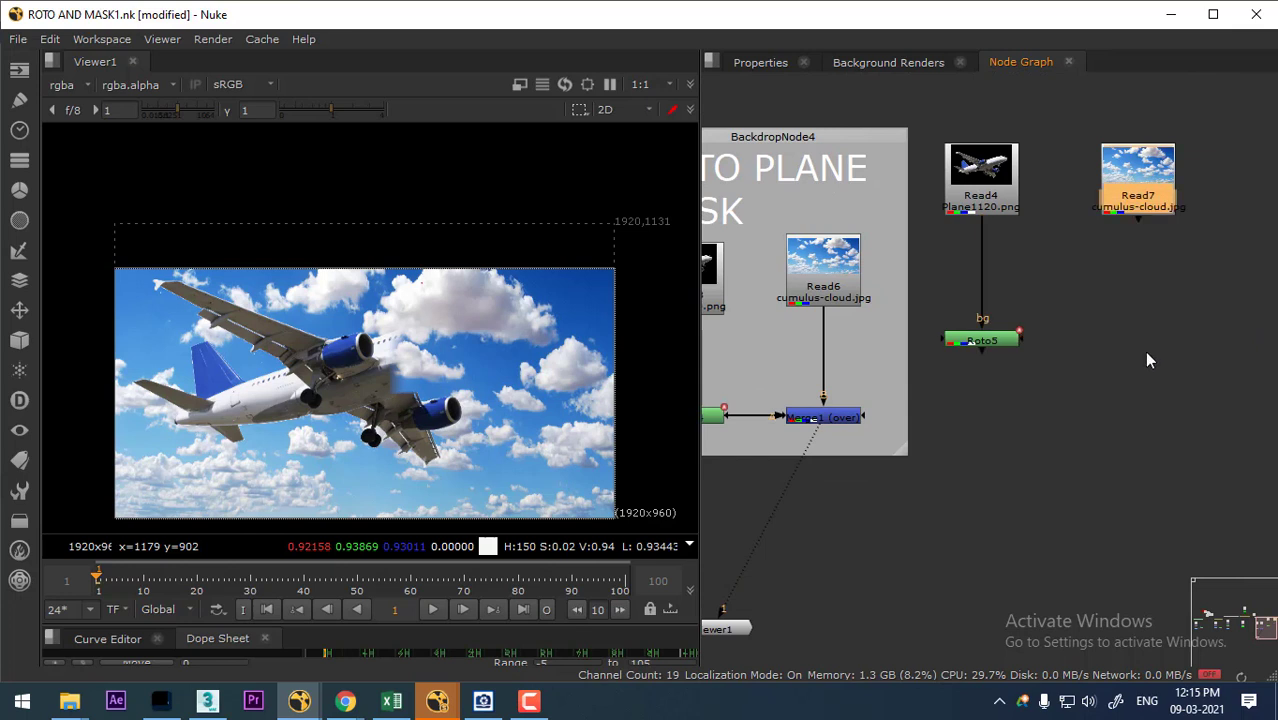
click(1001, 346)
key(Delete)
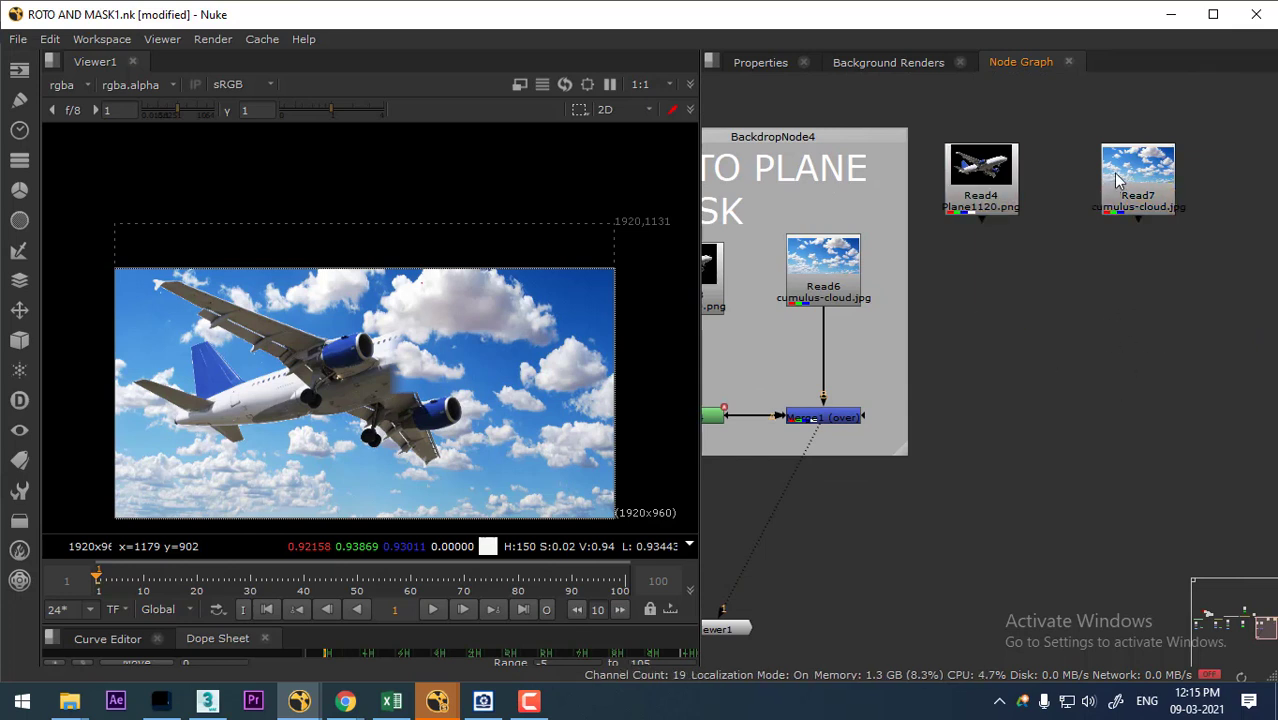
- Add a new Merge node below the cumulus-cloud.jpg Read7 node
click(1120, 209)
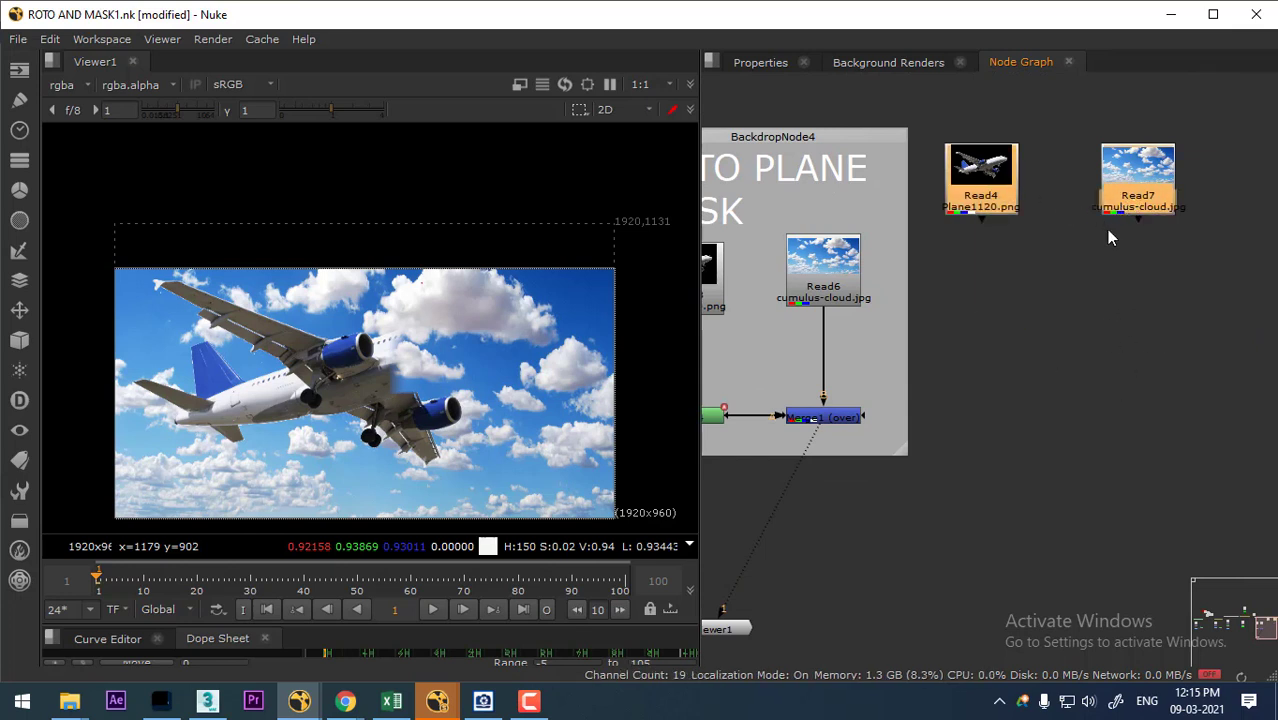
key(ctrl+z)
click(1168, 470)
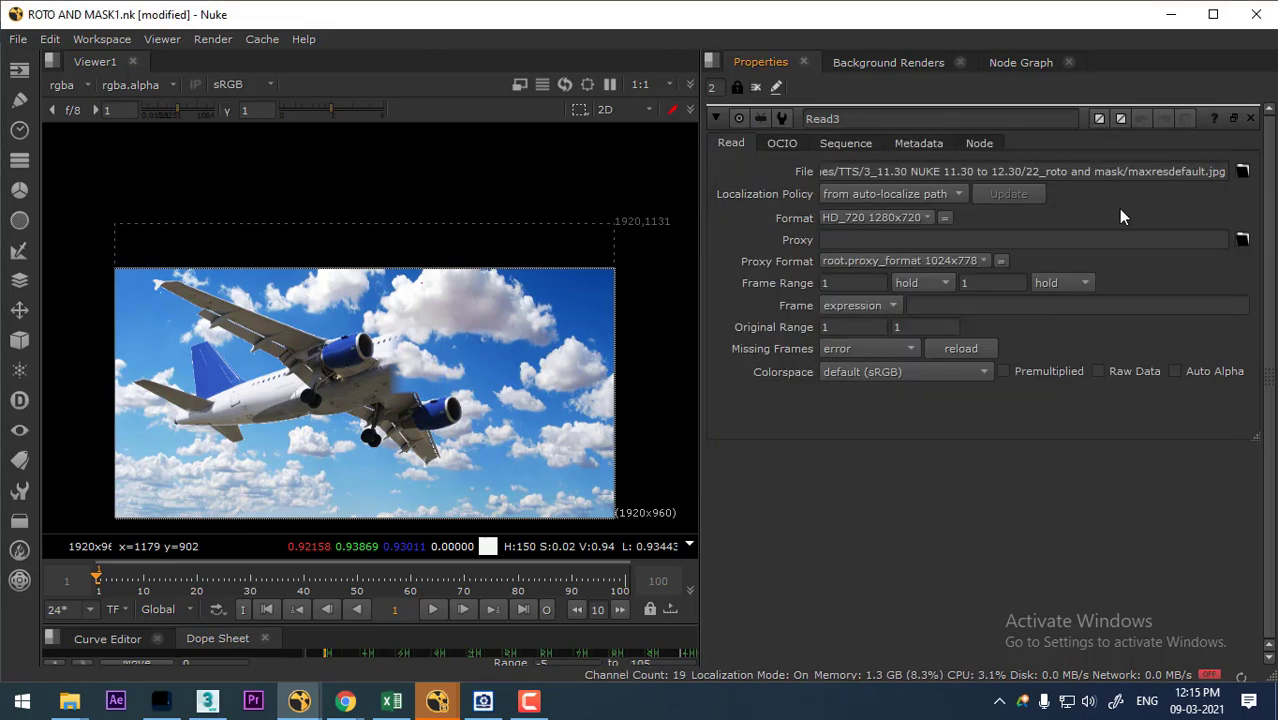
click(1022, 64)
mouse_move(1138, 231)
mouse_down()
mouse_move(1060, 350)
mouse_move(1072, 367)
mouse_move(1113, 263)
mouse_up()
- Wire the clouds and Plane1120.png into the new merge, view it, and place Viewer1 below
key(1)
click(1120, 382)
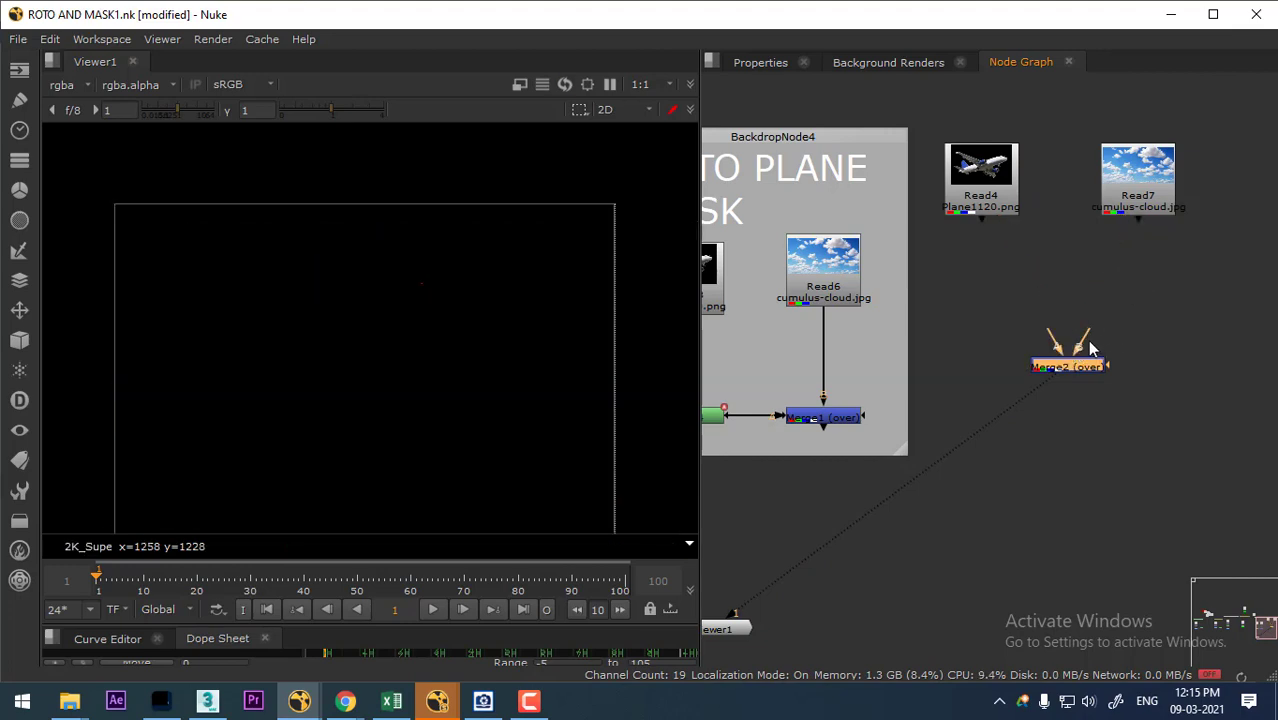
drag(1072, 350, 1124, 216)
drag(1058, 345, 981, 185)
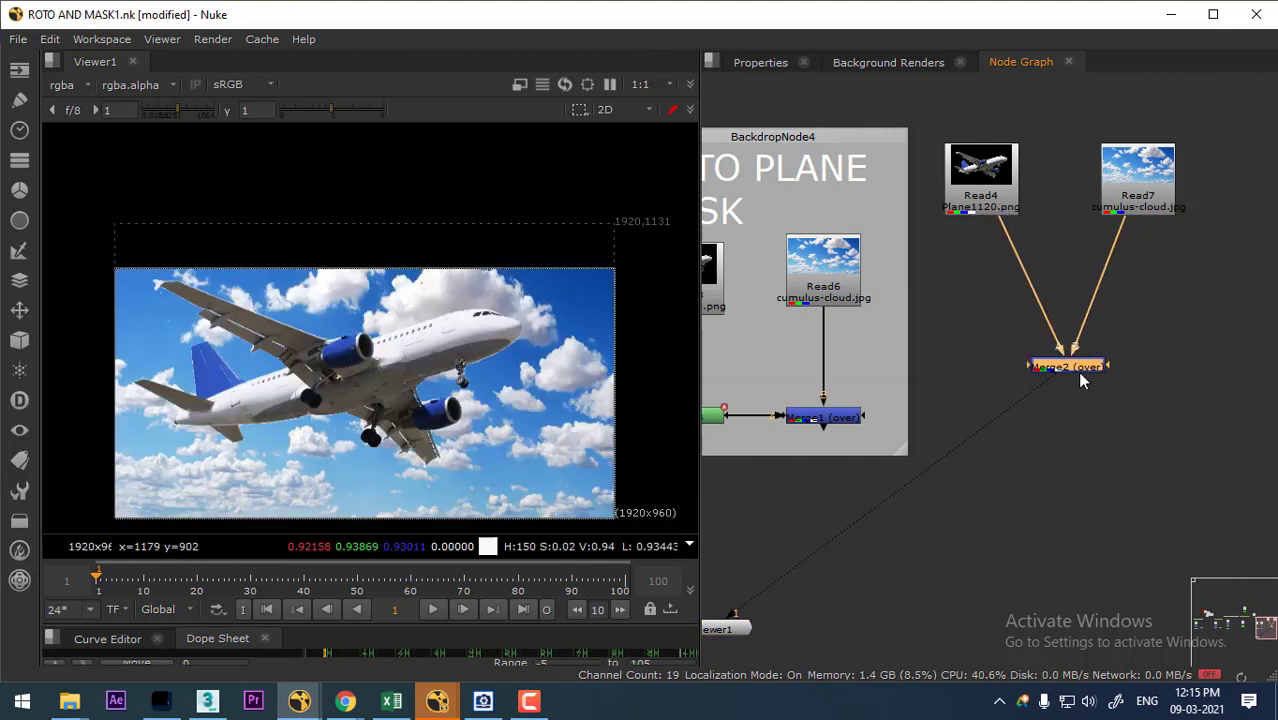
drag(728, 628, 1029, 557)
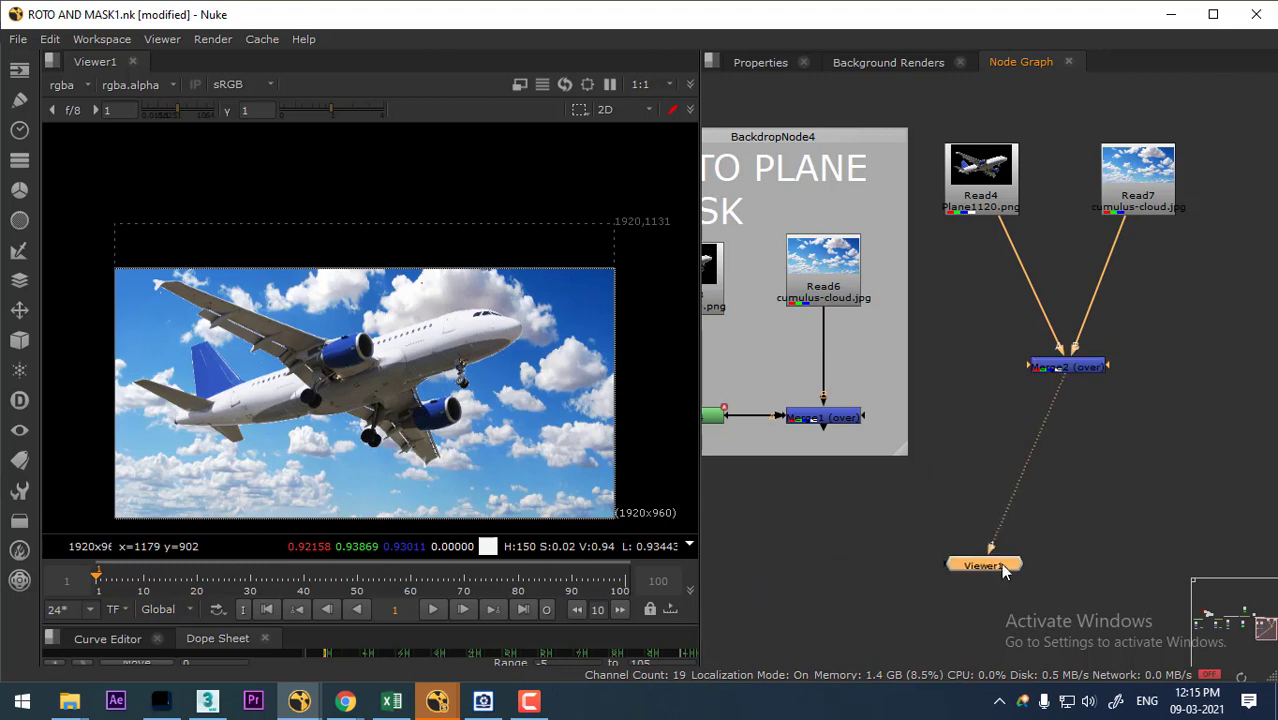
- Compare with Merge1's inputs, then pull Plane1120.png off Merge2's A input
click(1090, 368)
scroll(1092, 370, up, 1)
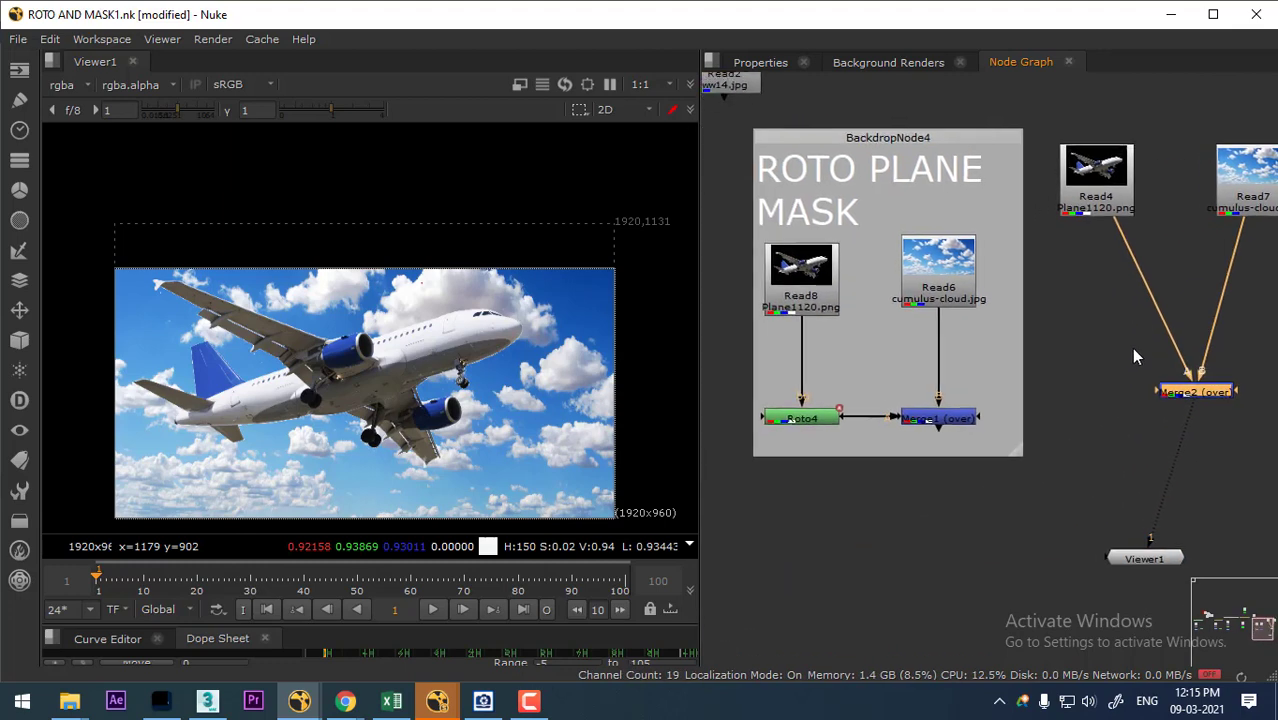
drag(1131, 347, 1120, 375)
scroll(1110, 360, up, 2)
scroll(1090, 372, down, 2)
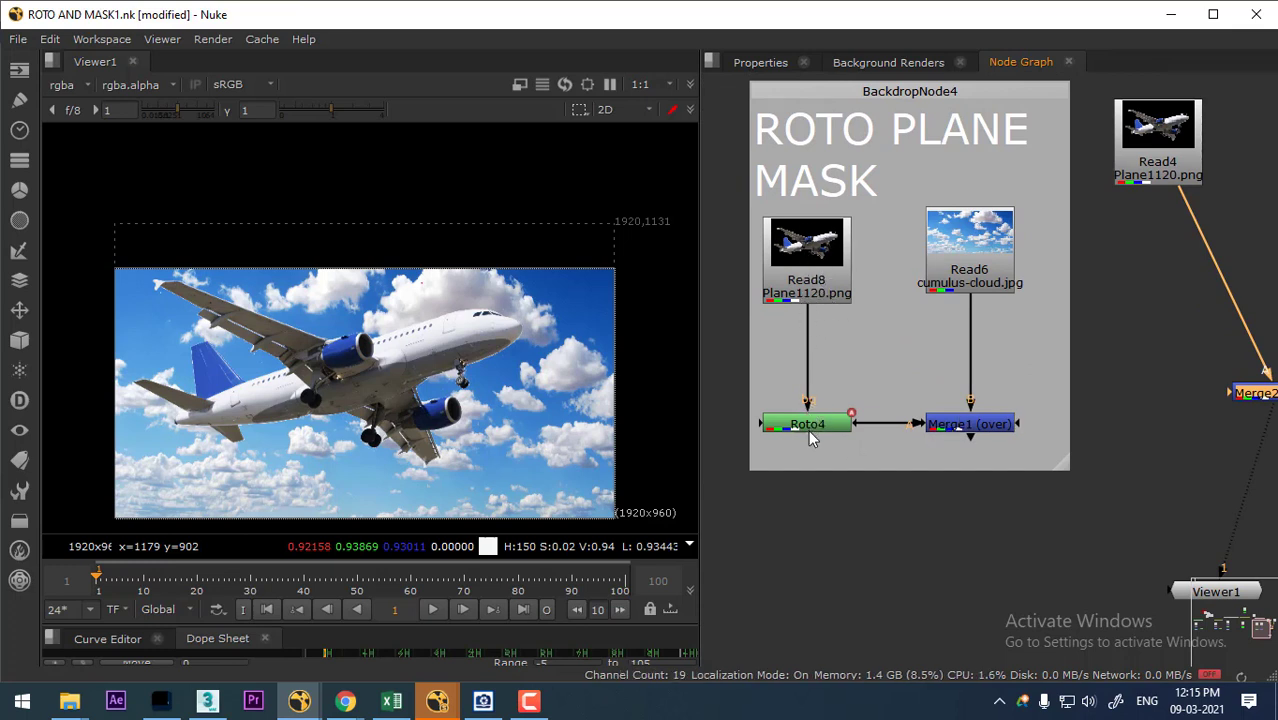
click(968, 432)
click(978, 448)
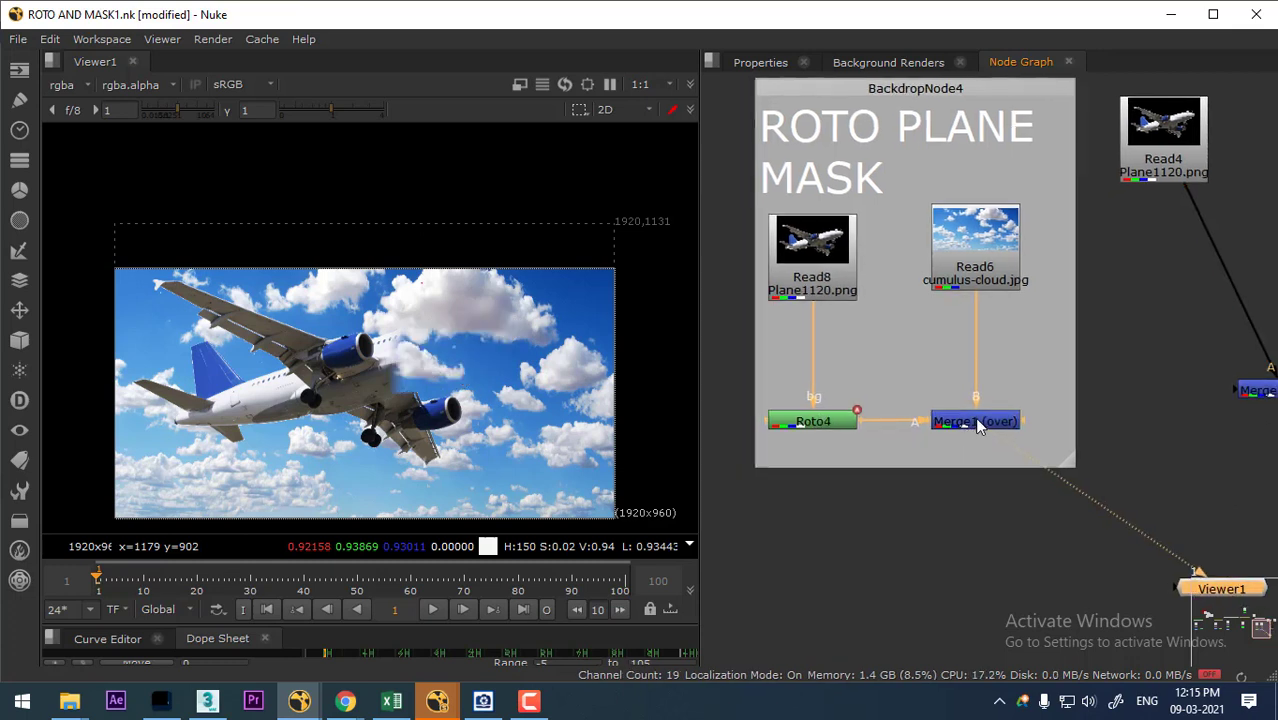
drag(960, 440, 975, 412)
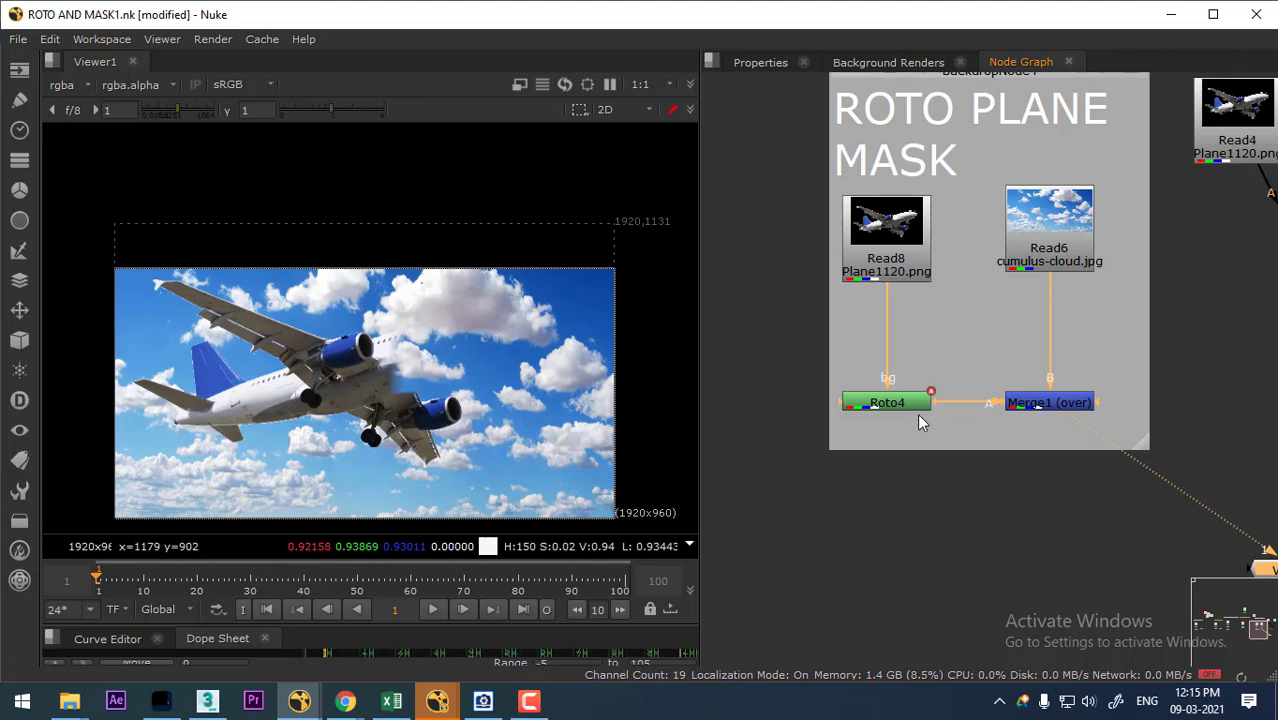
drag(1165, 340, 949, 353)
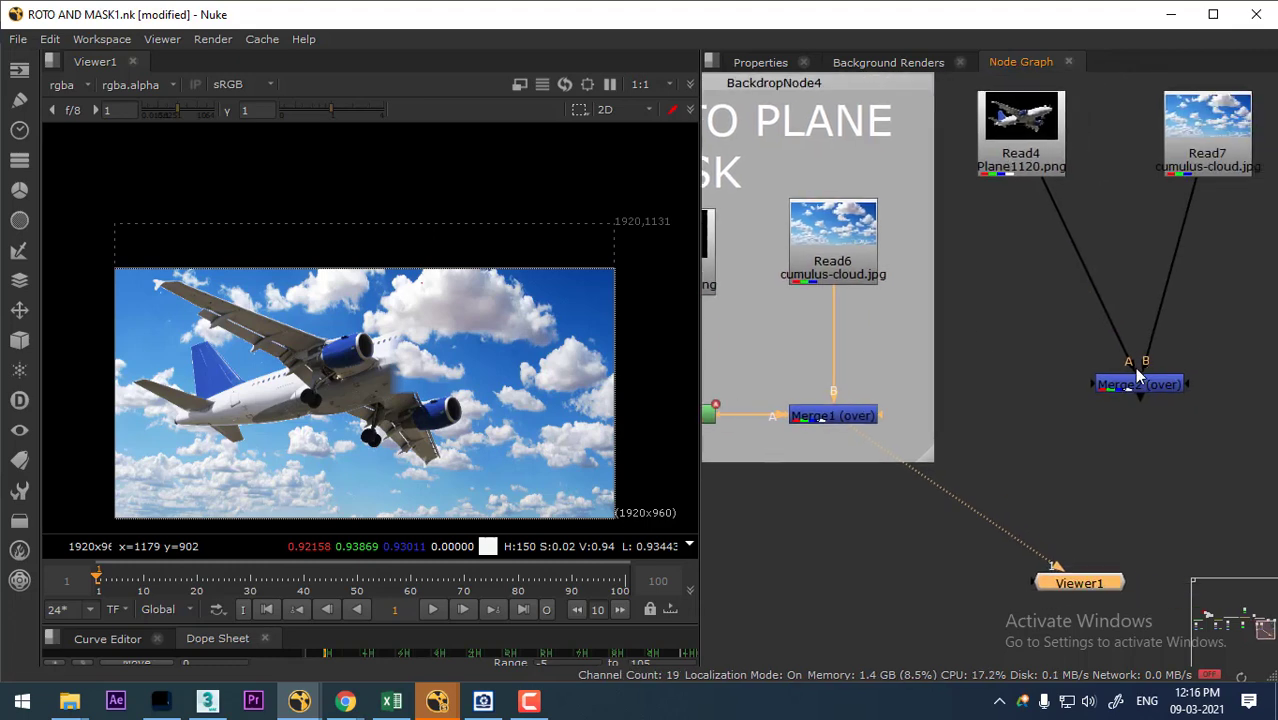
drag(1138, 374, 1091, 308)
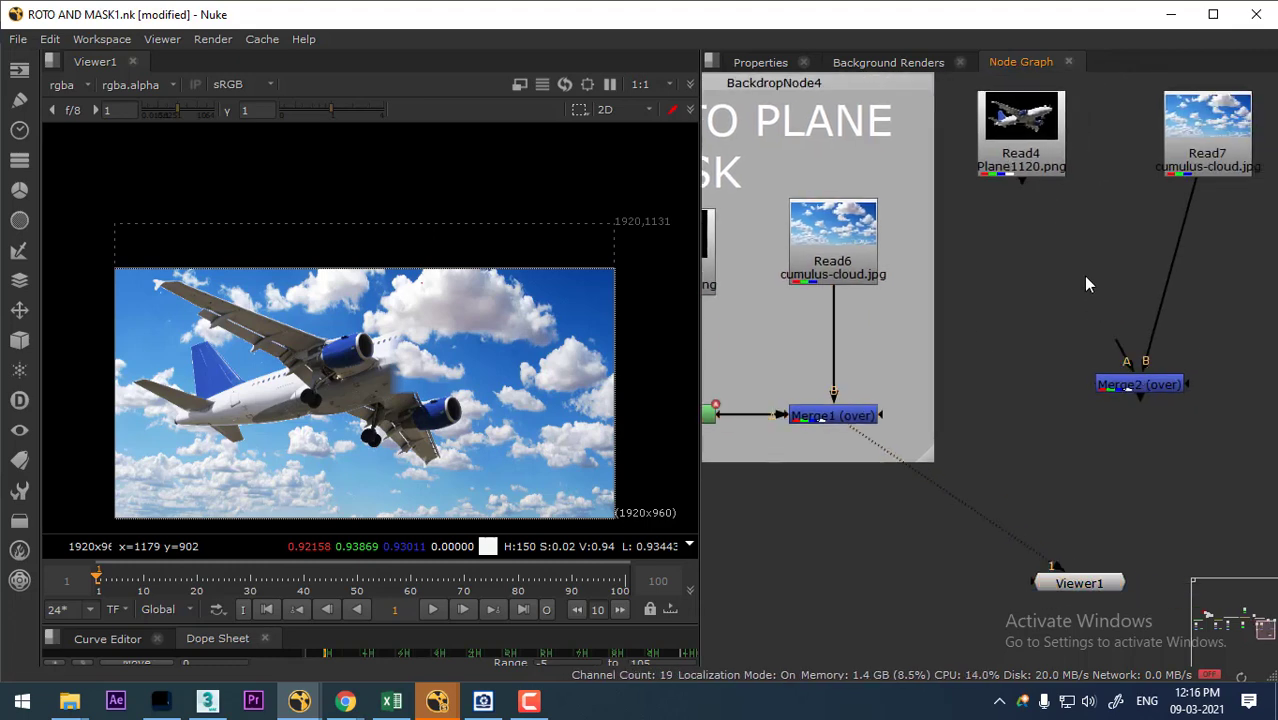
- Create Roto5, feeding Read4's plane into its bg input and its output into Merge2's A input
key(o)
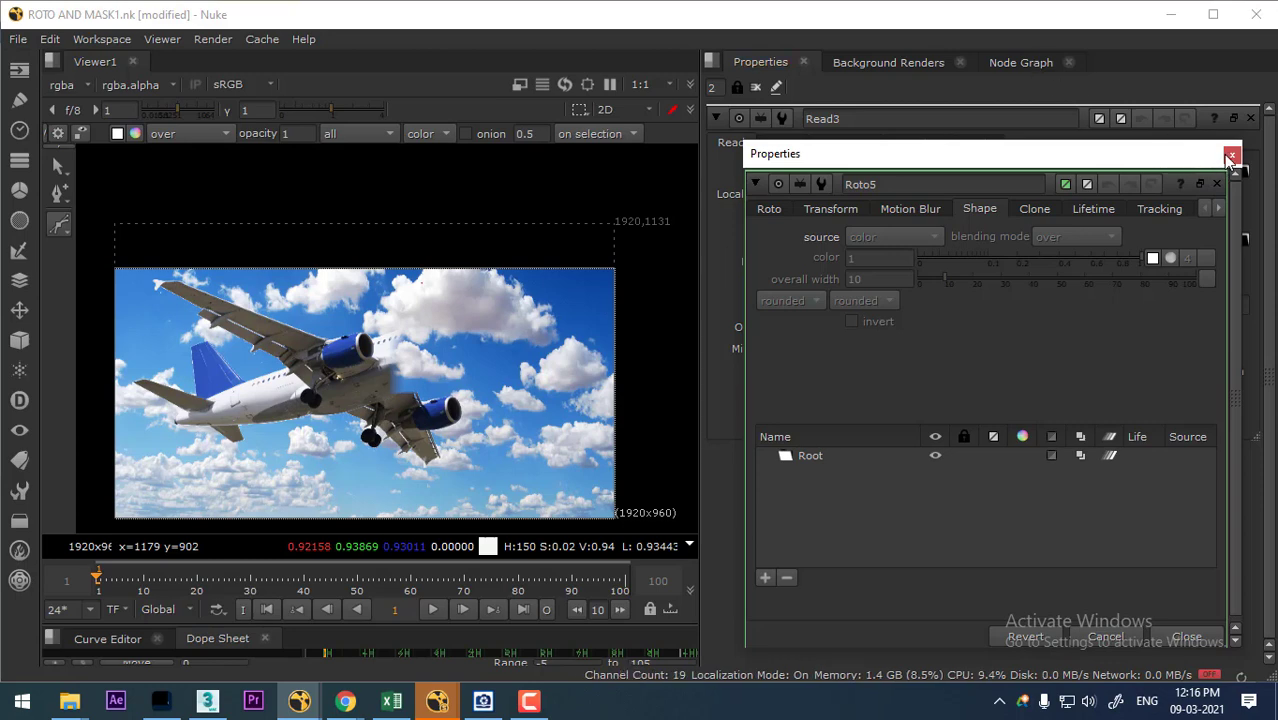
click(1231, 157)
click(1030, 64)
drag(1102, 284, 1038, 342)
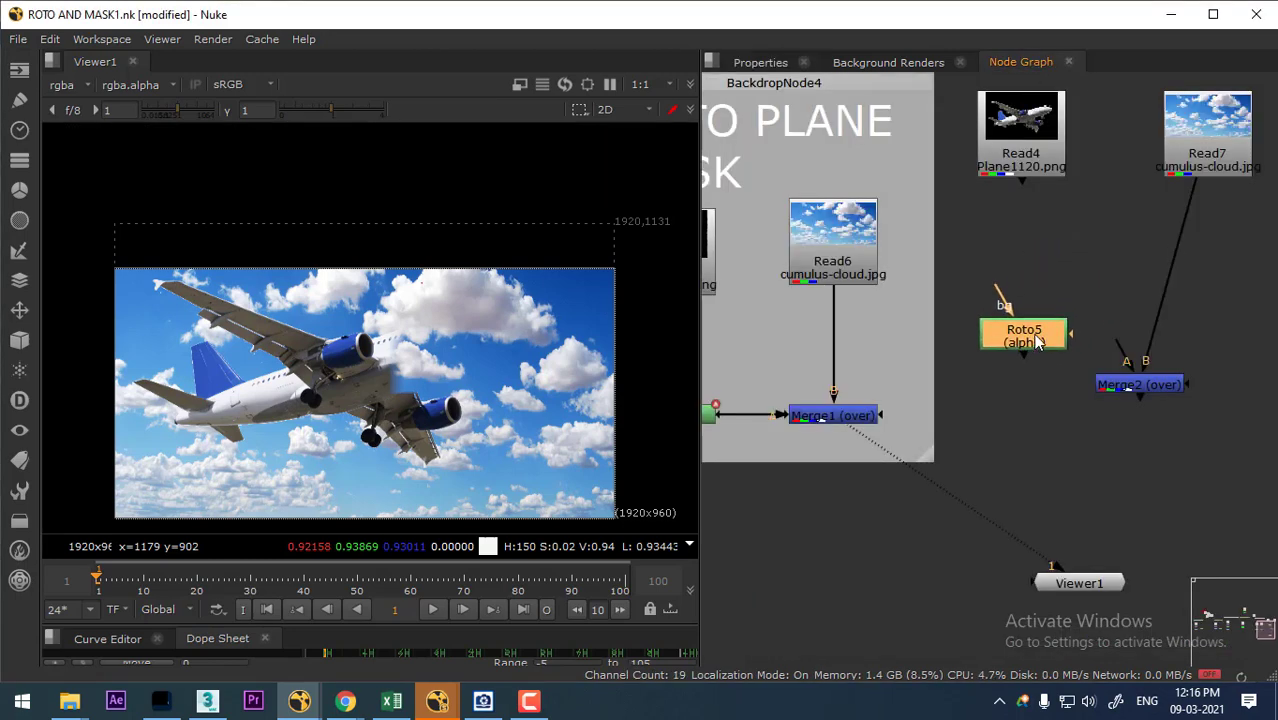
drag(1008, 300, 1020, 140)
mouse_move(1040, 344)
mouse_down()
mouse_move(1085, 366)
mouse_move(1045, 366)
mouse_up()
mouse_move(1055, 420)
mouse_down()
mouse_move(1153, 445)
mouse_move(1124, 440)
mouse_up()
- View Merge2's plane-over-clouds result, align Merge2, Roto5 and Viewer1, and open Roto5's properties
click(1233, 398)
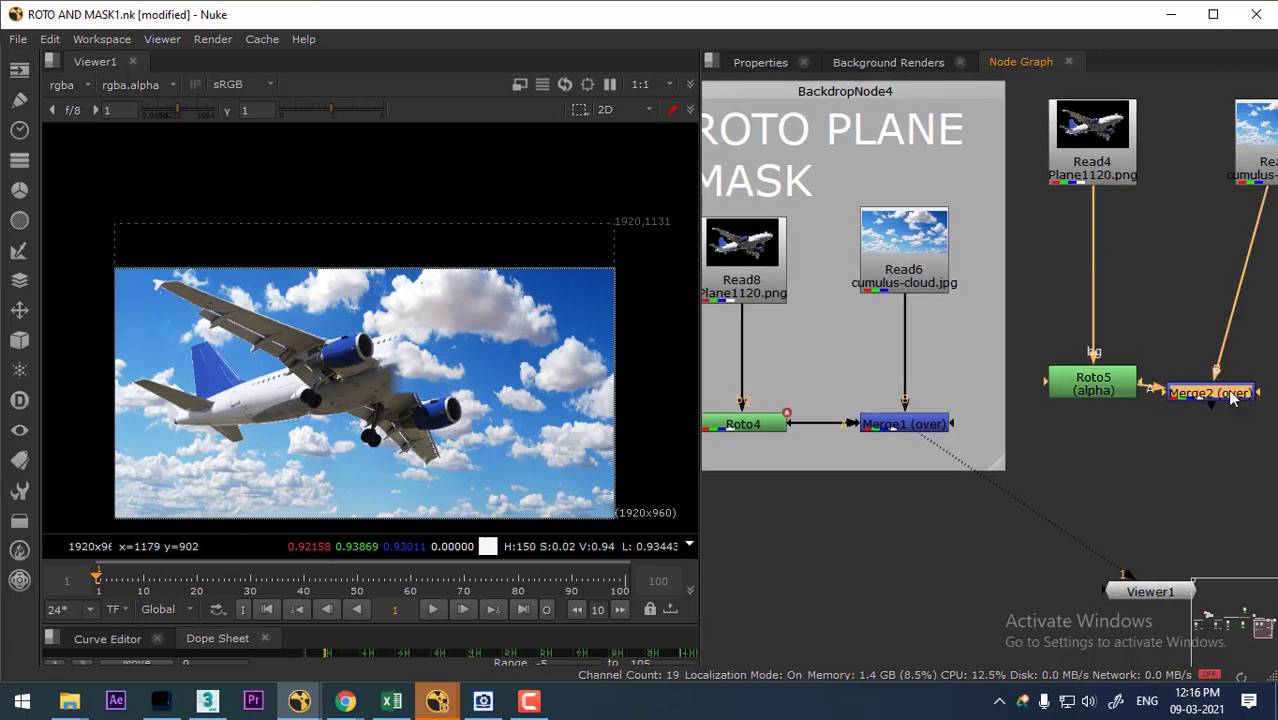
key(1)
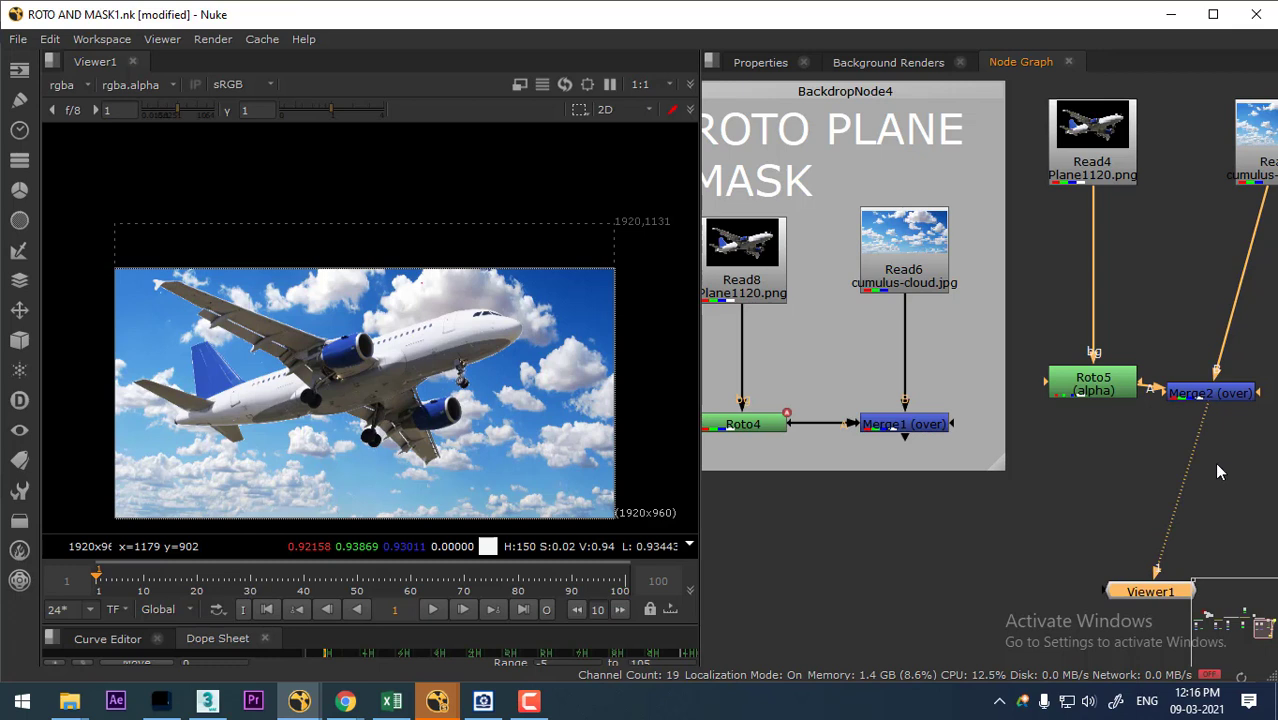
scroll(1073, 429, down, 2)
drag(1188, 412, 1236, 412)
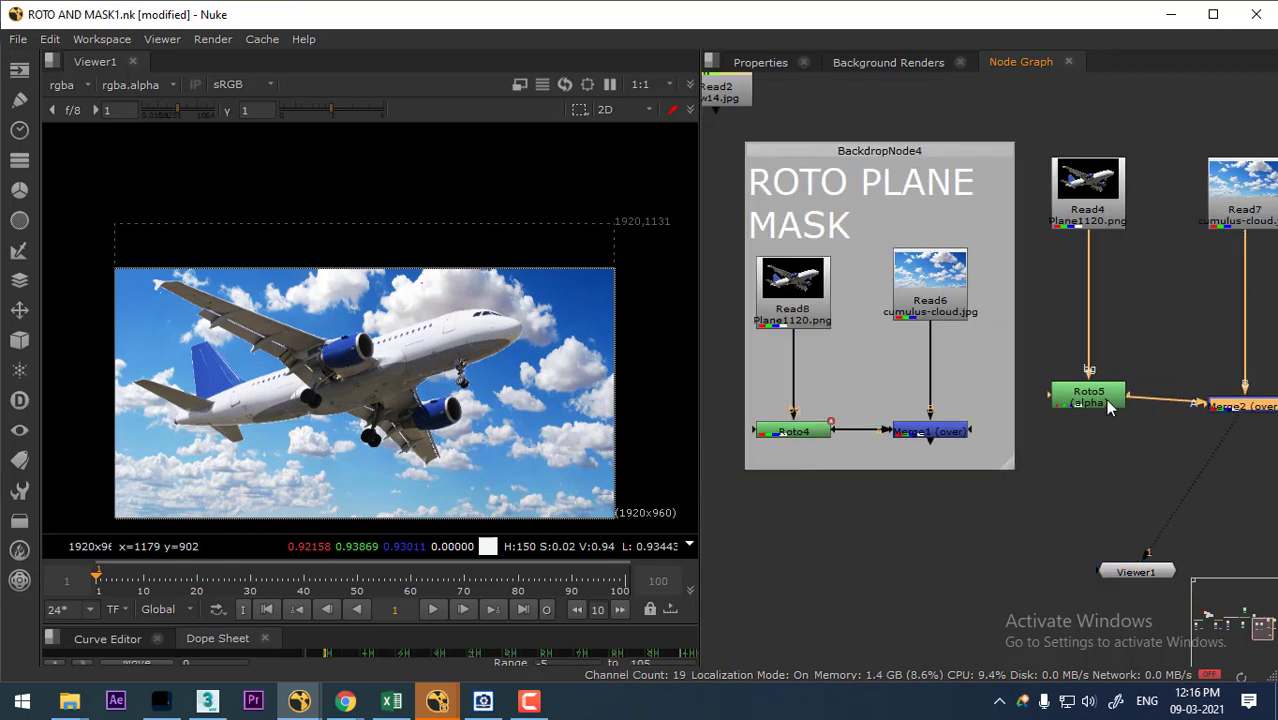
drag(1098, 404, 1098, 428)
drag(1135, 512, 1087, 500)
drag(1084, 571, 1163, 570)
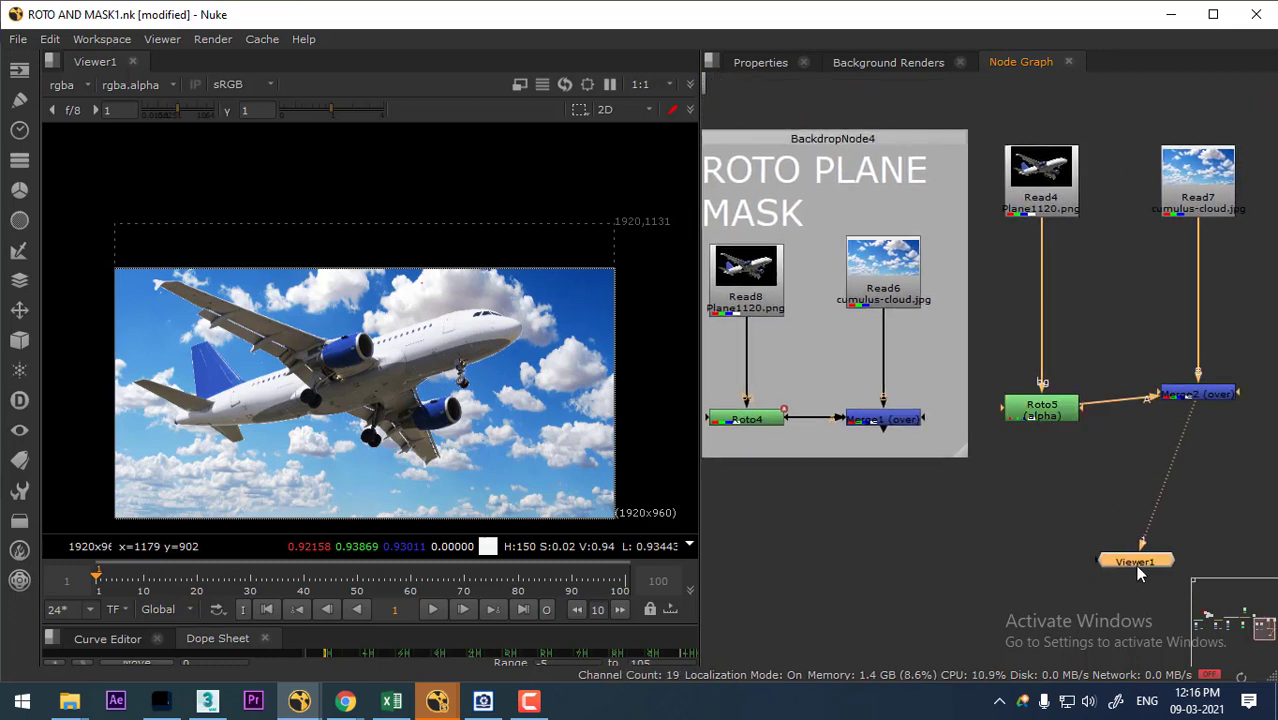
drag(1225, 393, 1226, 418)
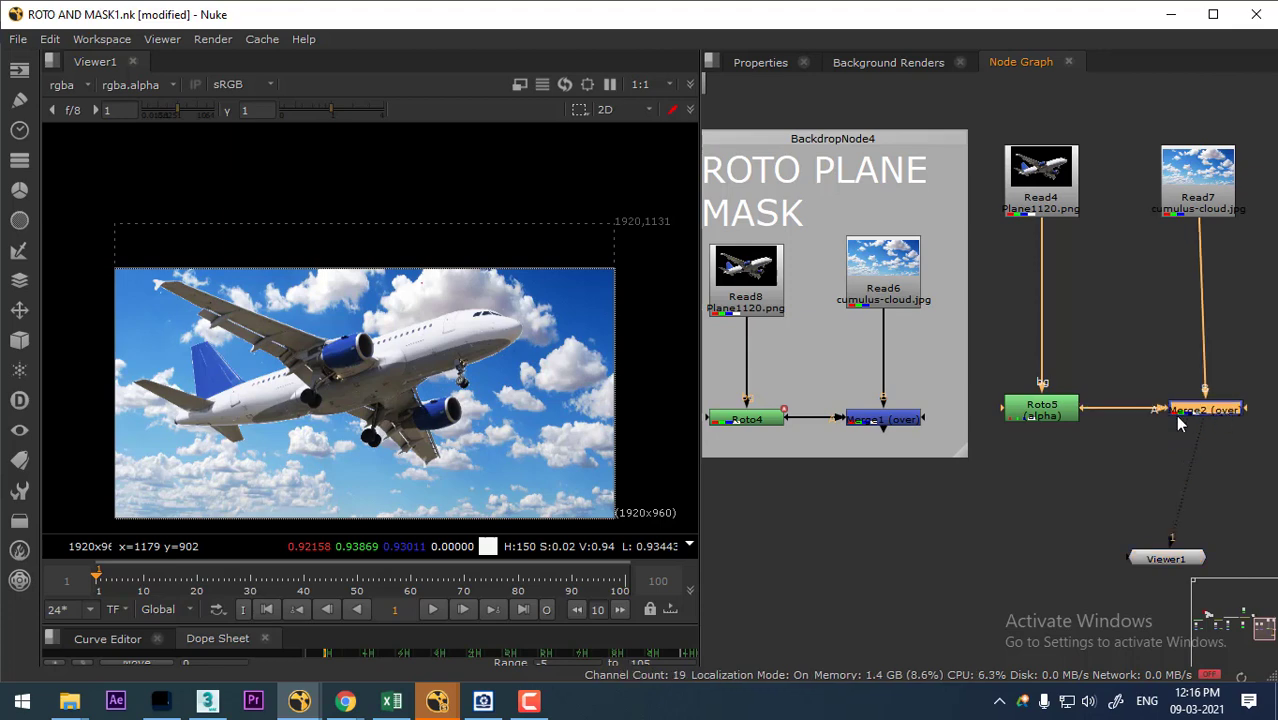
drag(1008, 300, 1014, 310)
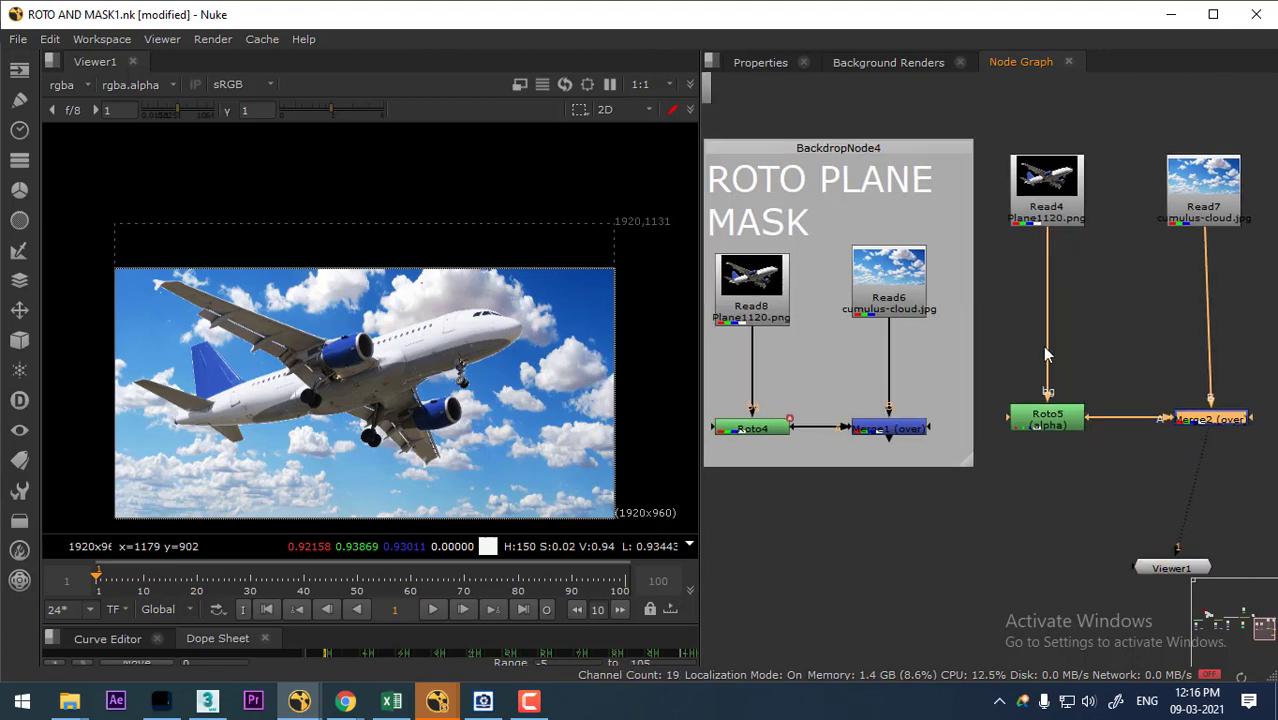
double_click(1050, 420)
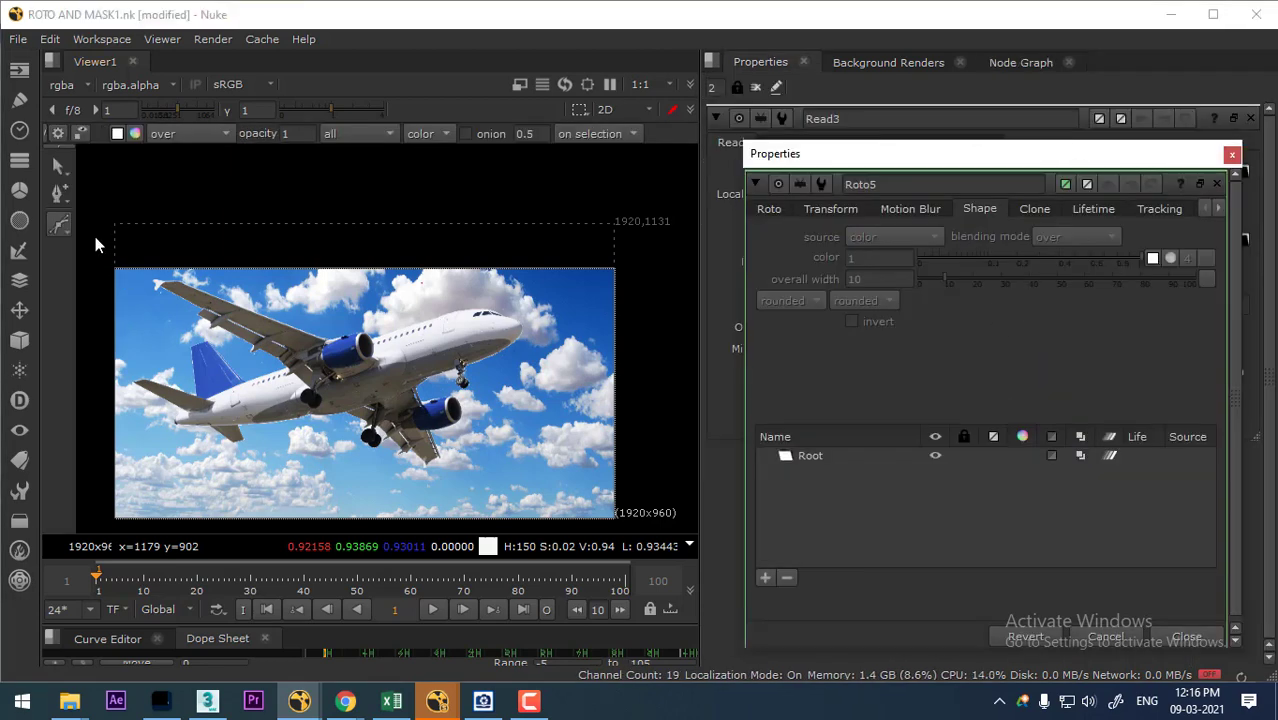
- Draw an ellipse over the plane's nose and check its alpha matte
right_click(62, 224)
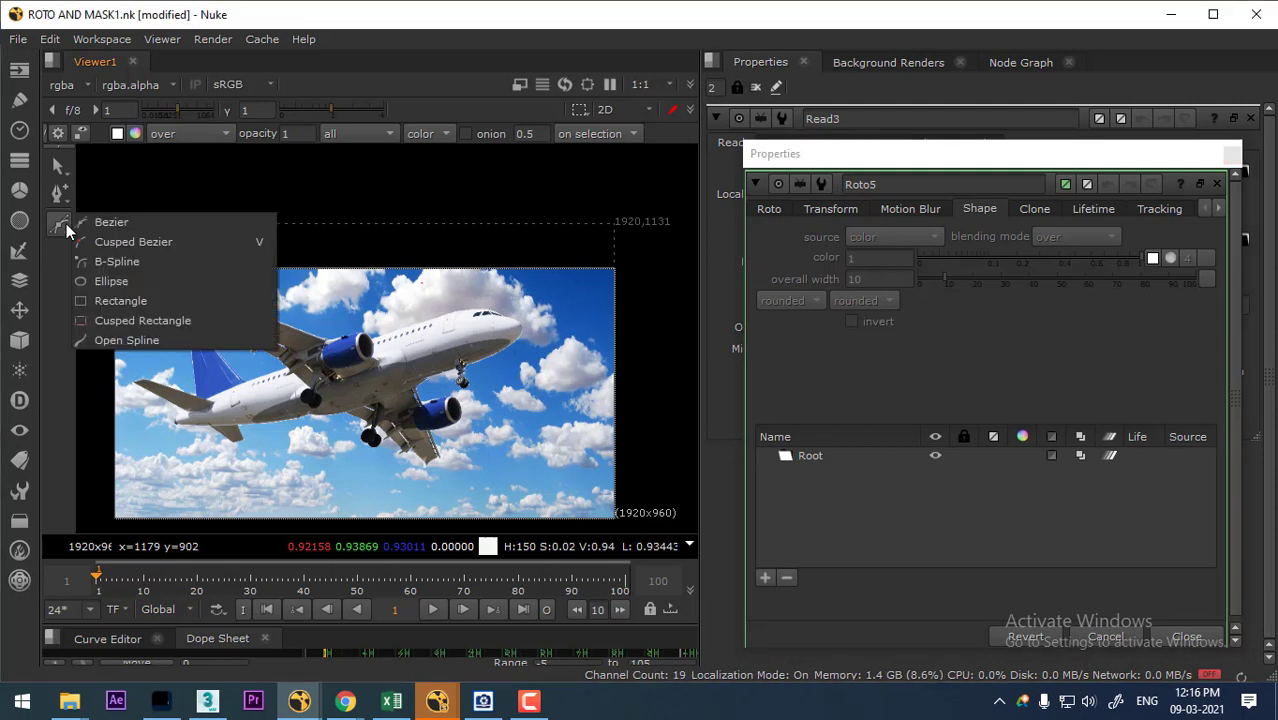
click(111, 281)
drag(552, 296, 420, 388)
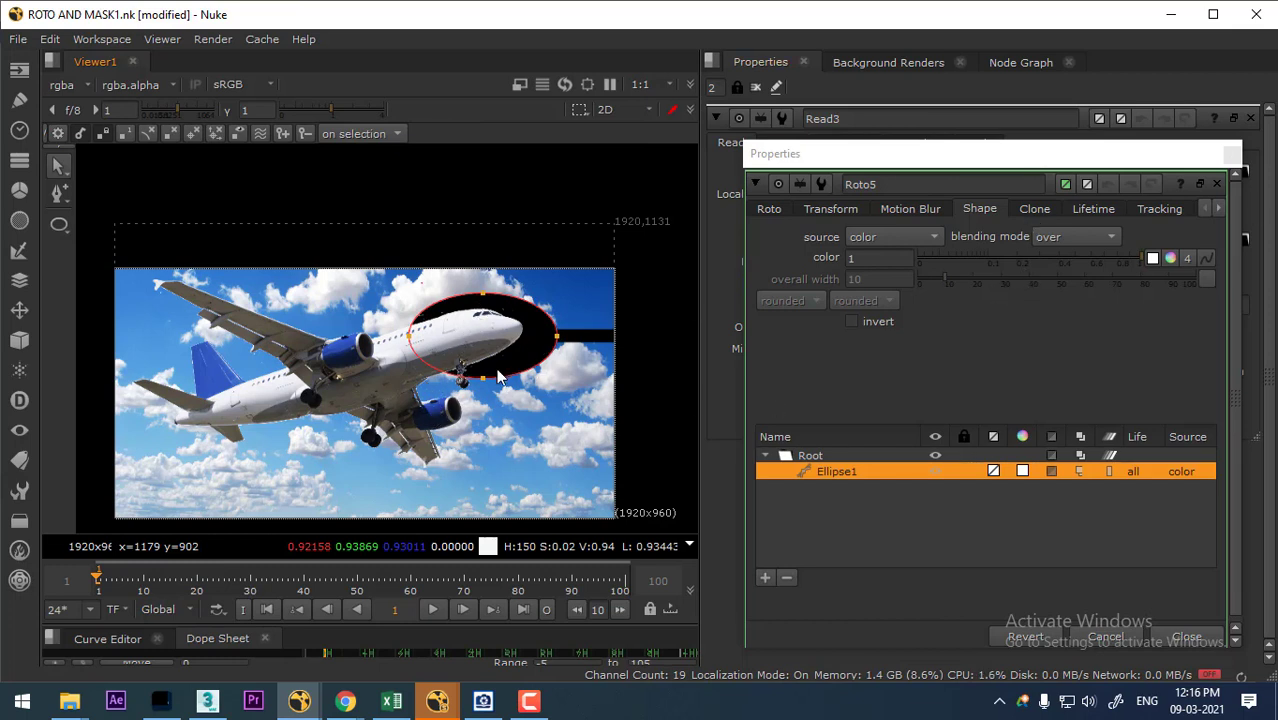
drag(499, 377, 517, 391)
key(a)
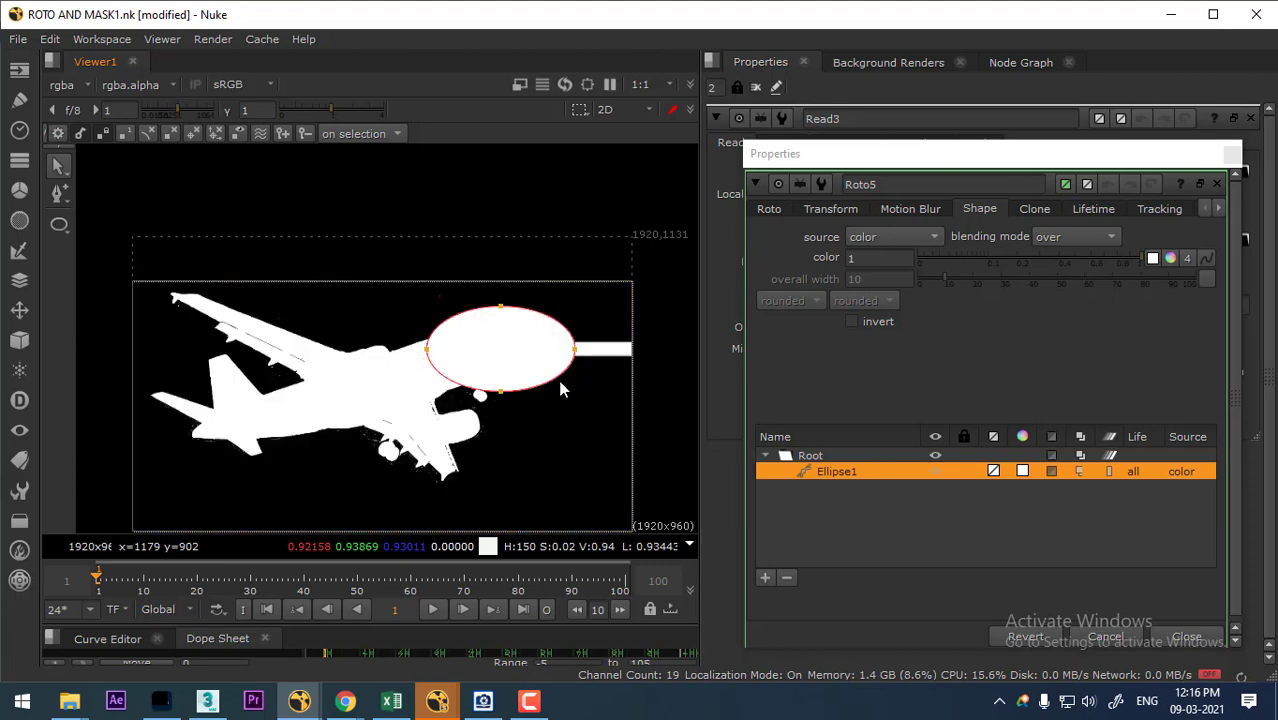
key(a)
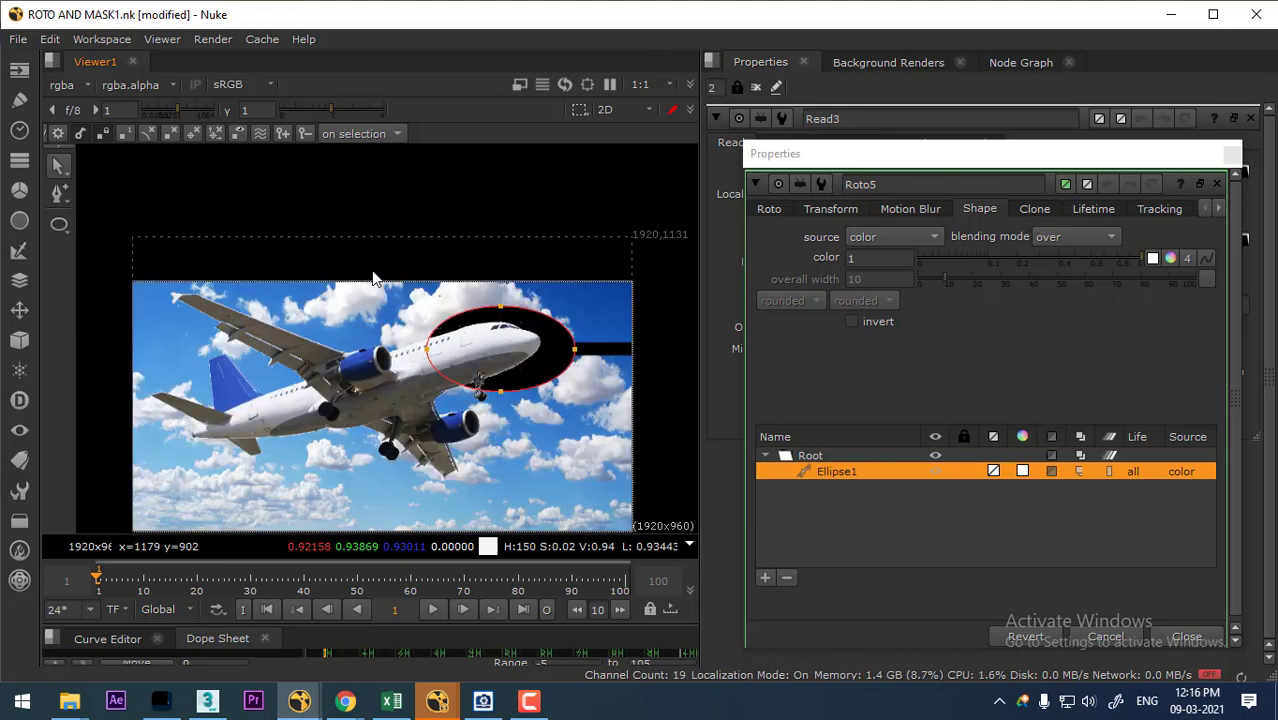
- Select the whole ellipse, shift it slightly left, and move the properties window off the node graph
click(61, 167)
right_click(55, 163)
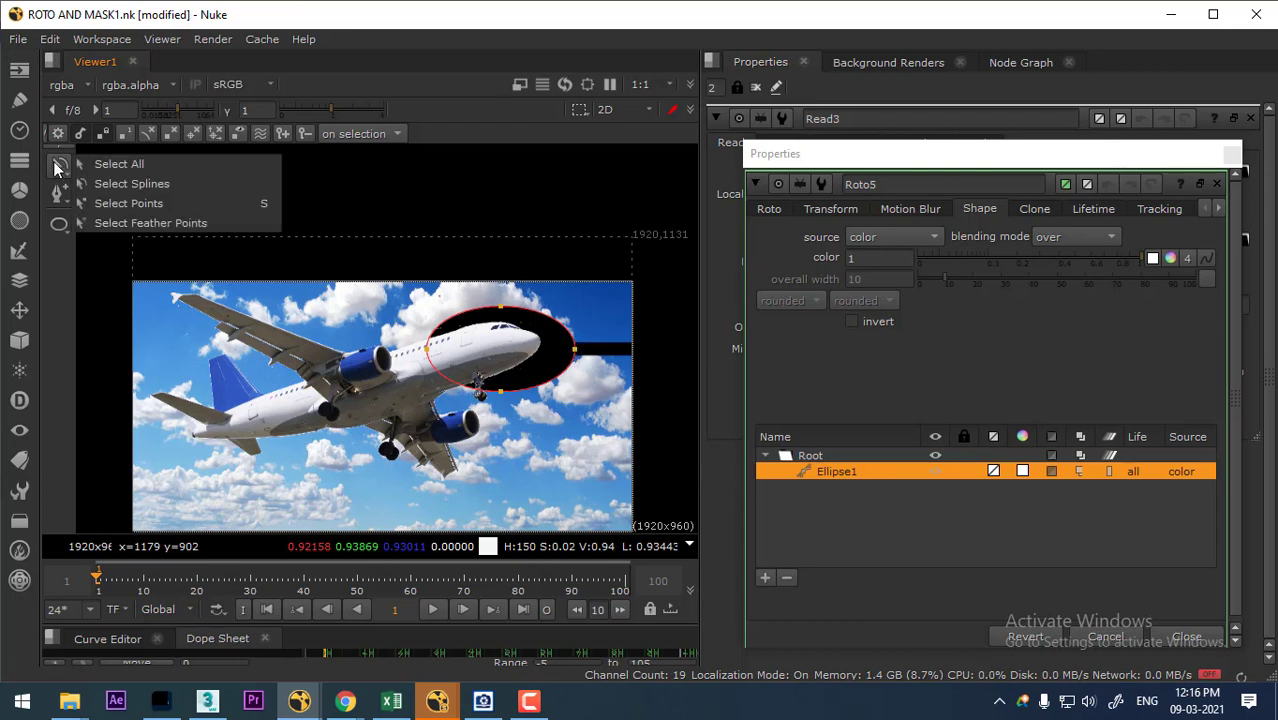
click(123, 166)
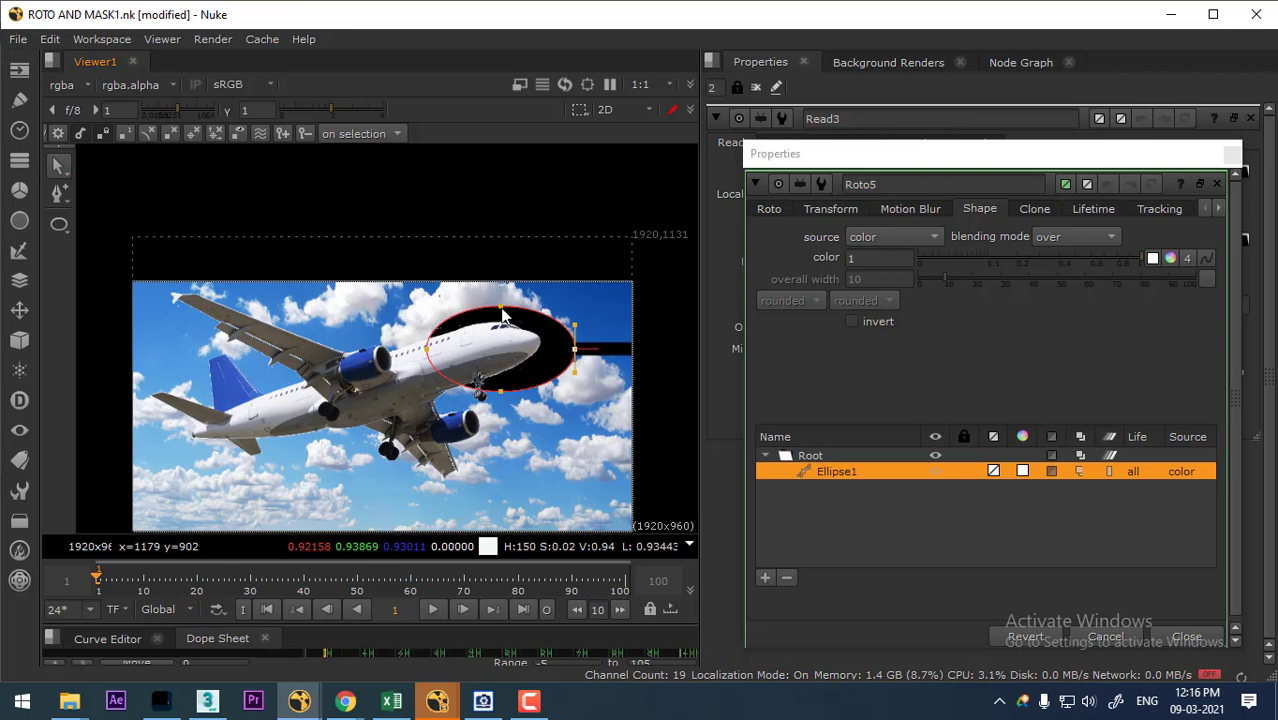
drag(392, 276, 604, 438)
drag(525, 346, 517, 348)
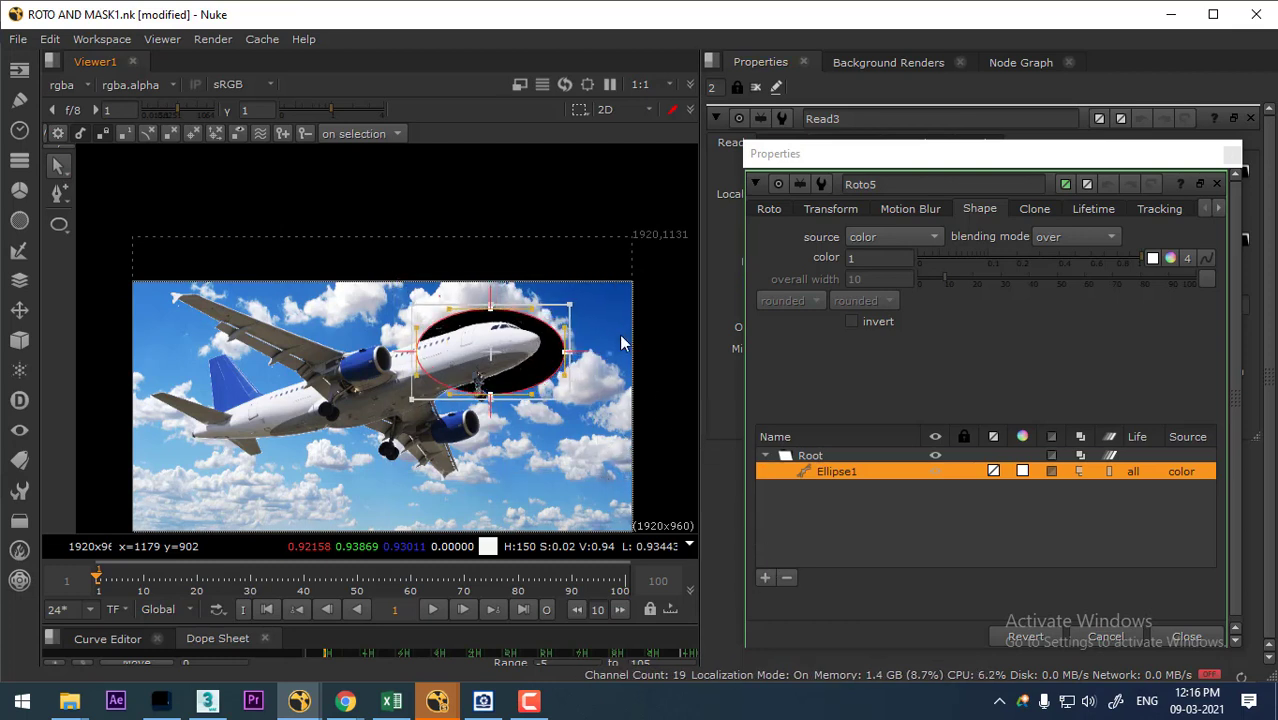
click(661, 351)
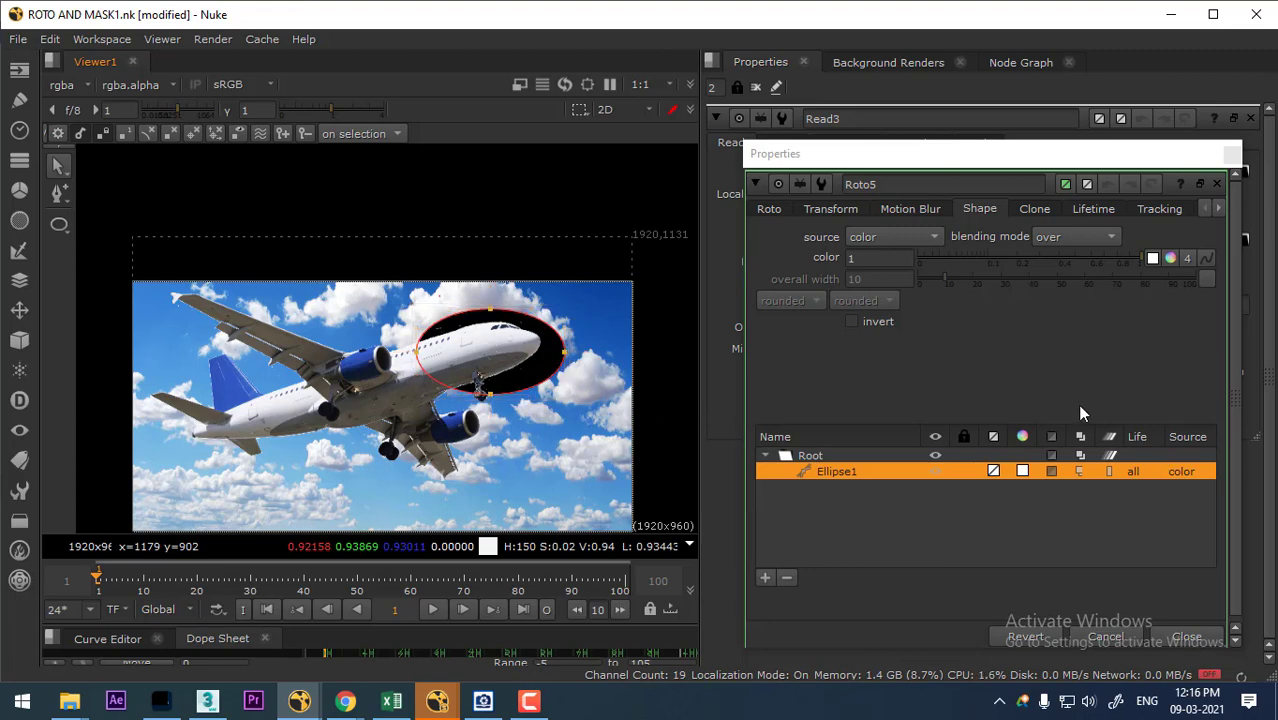
click(1022, 62)
drag(1175, 163, 725, 310)
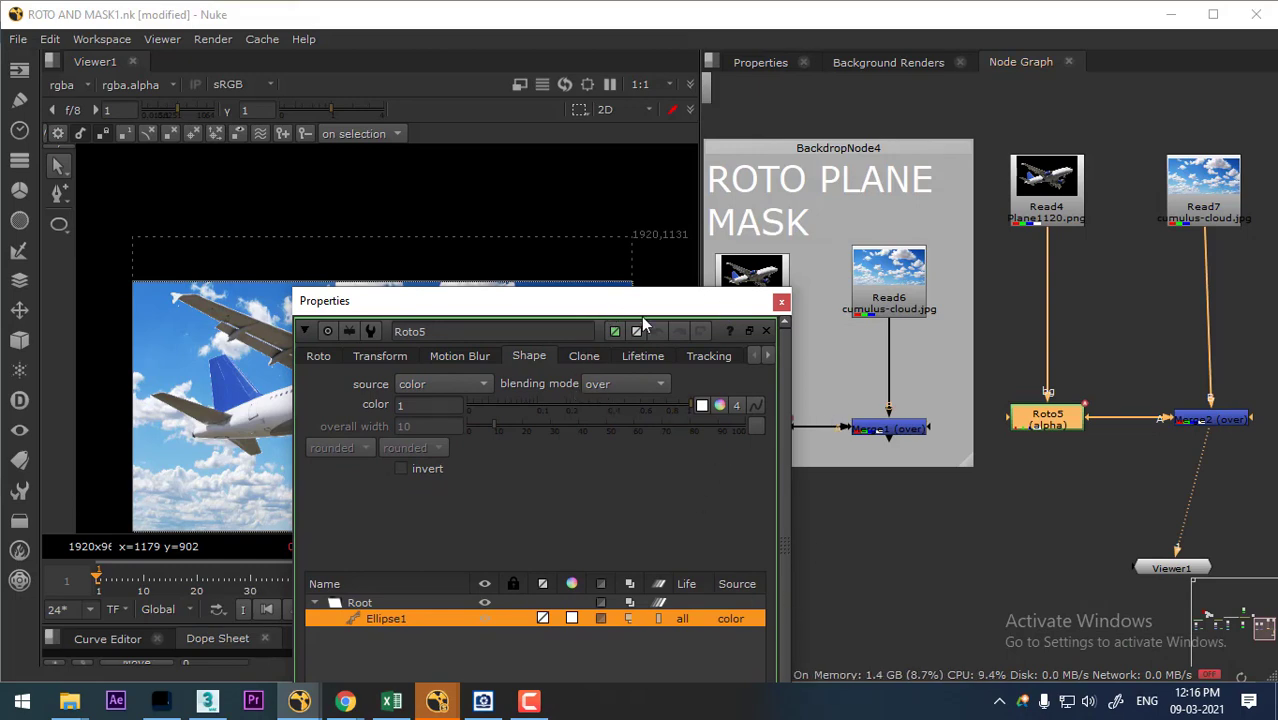
- Change Roto5's output channels from alpha to rgba
mouse_move(645, 302)
mouse_down()
mouse_move(1092, 258)
mouse_move(727, 353)
mouse_up()
key(a)
key(a)
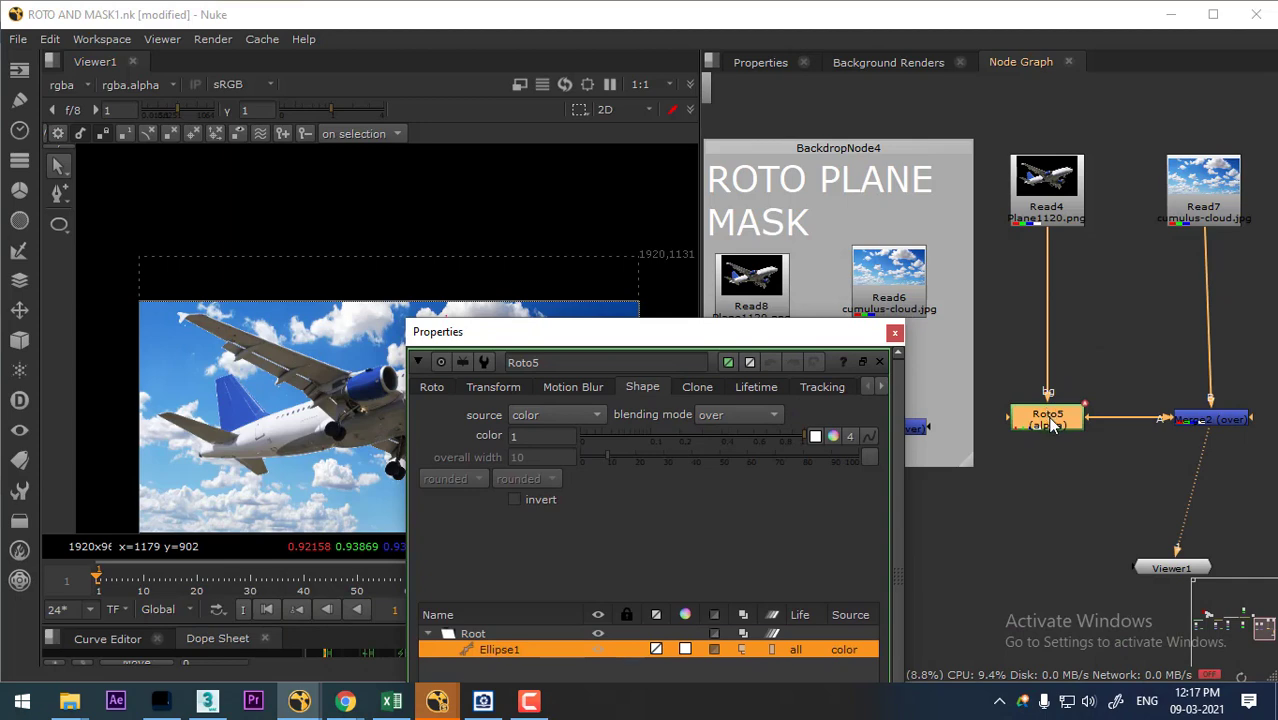
double_click(1045, 415)
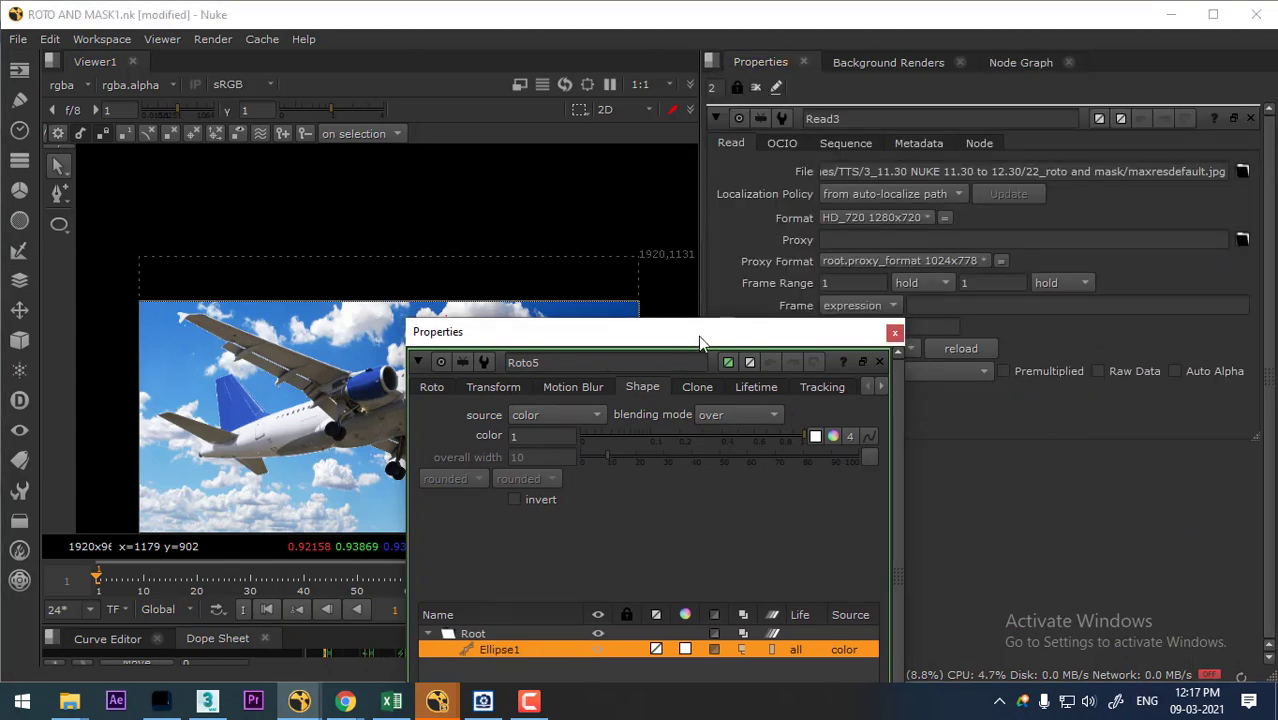
drag(710, 360, 869, 299)
click(593, 323)
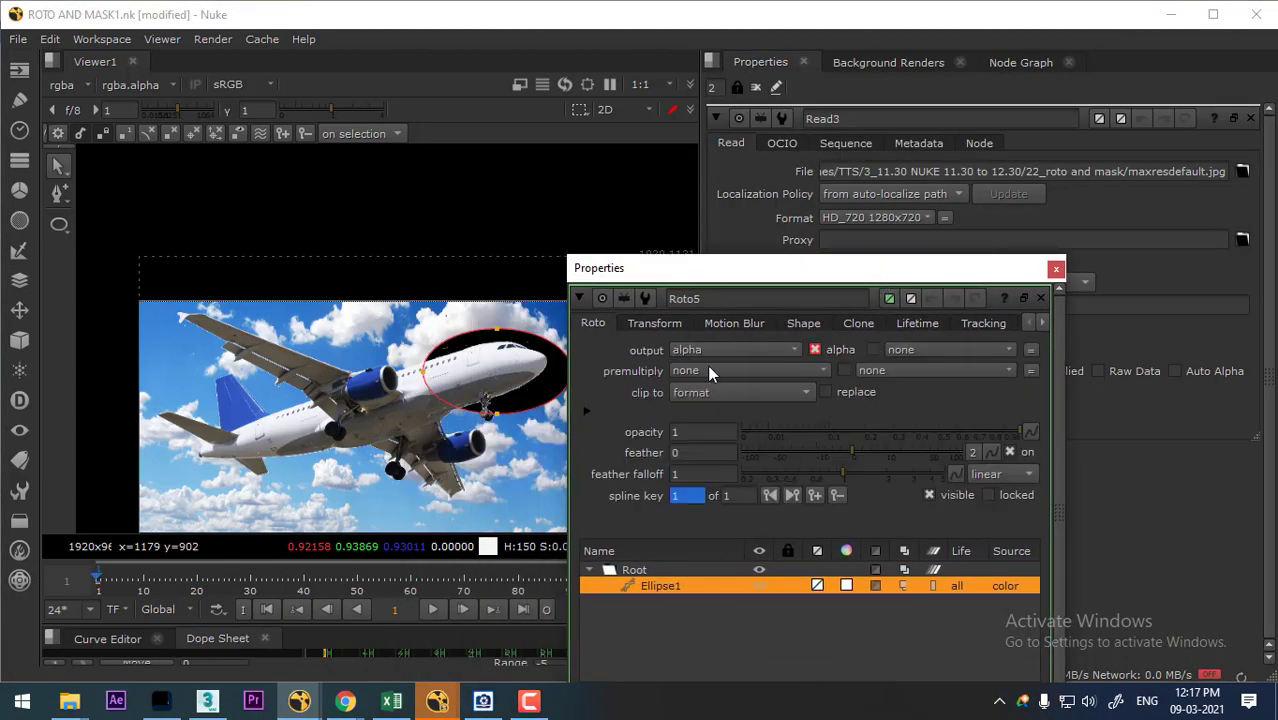
click(743, 350)
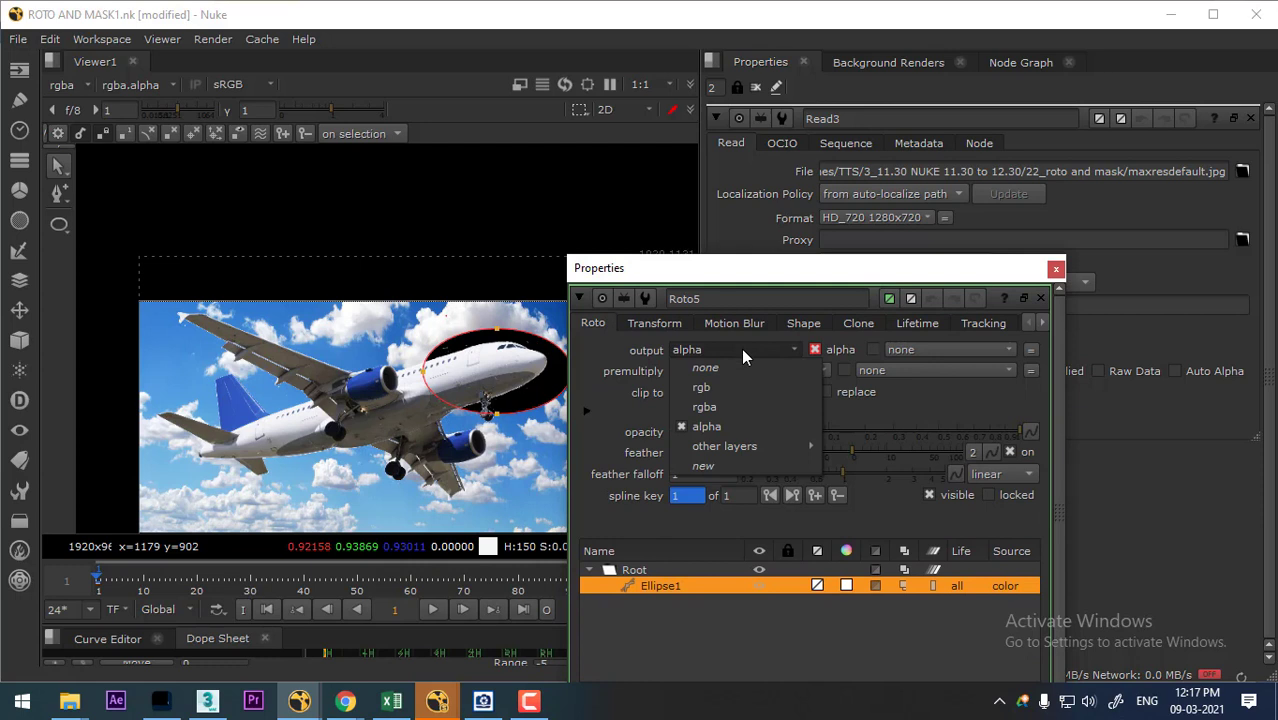
click(746, 403)
scroll(397, 496, up, 2)
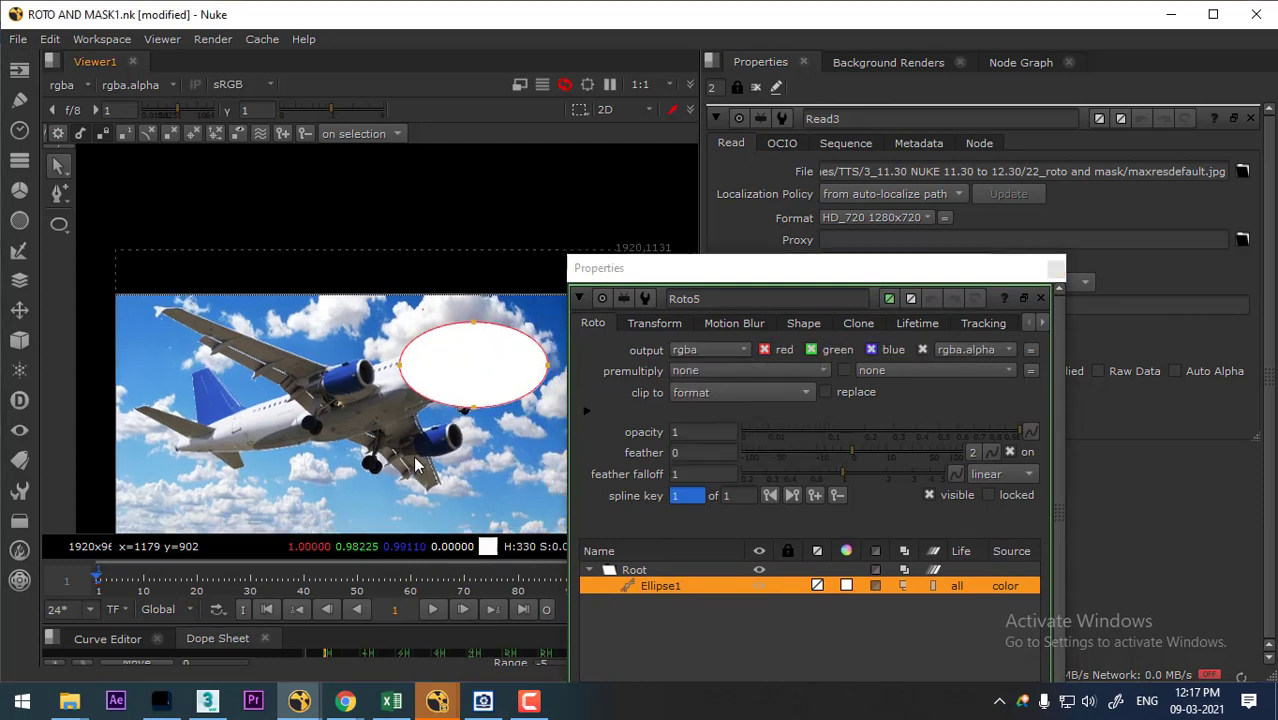
- Lower Ellipse1's shape colour from 1 to 0
key(a)
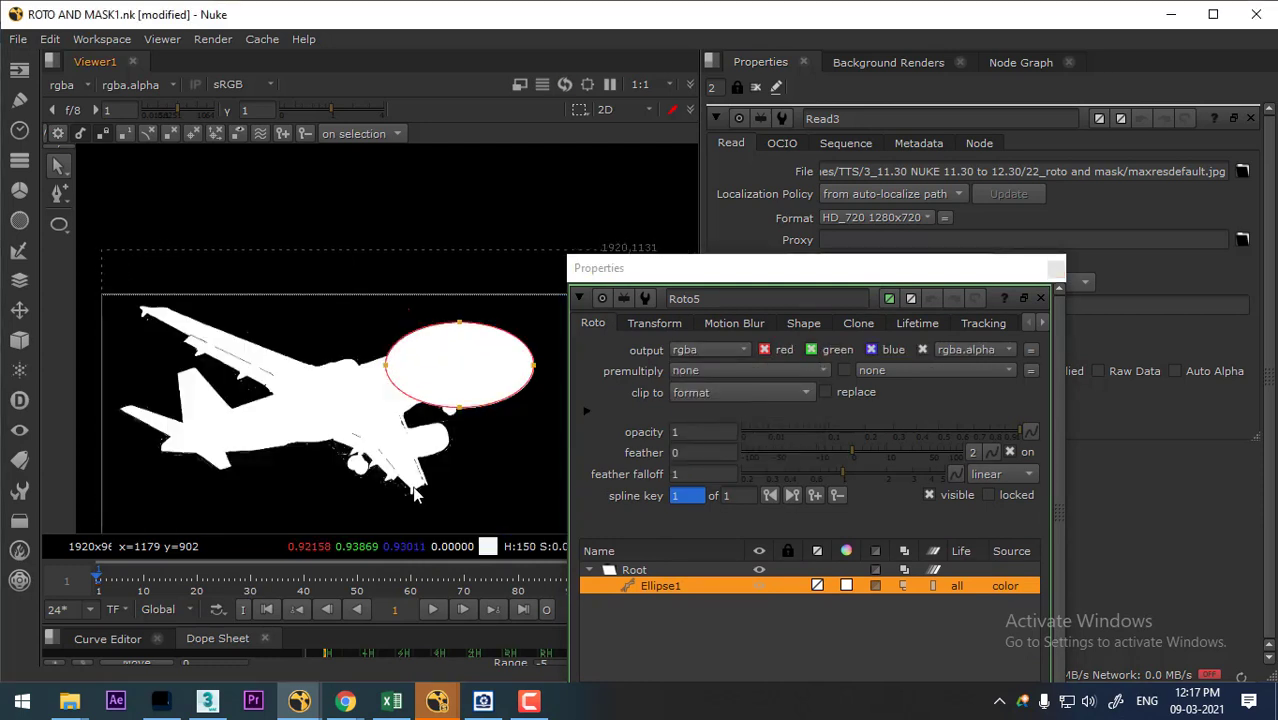
key(a)
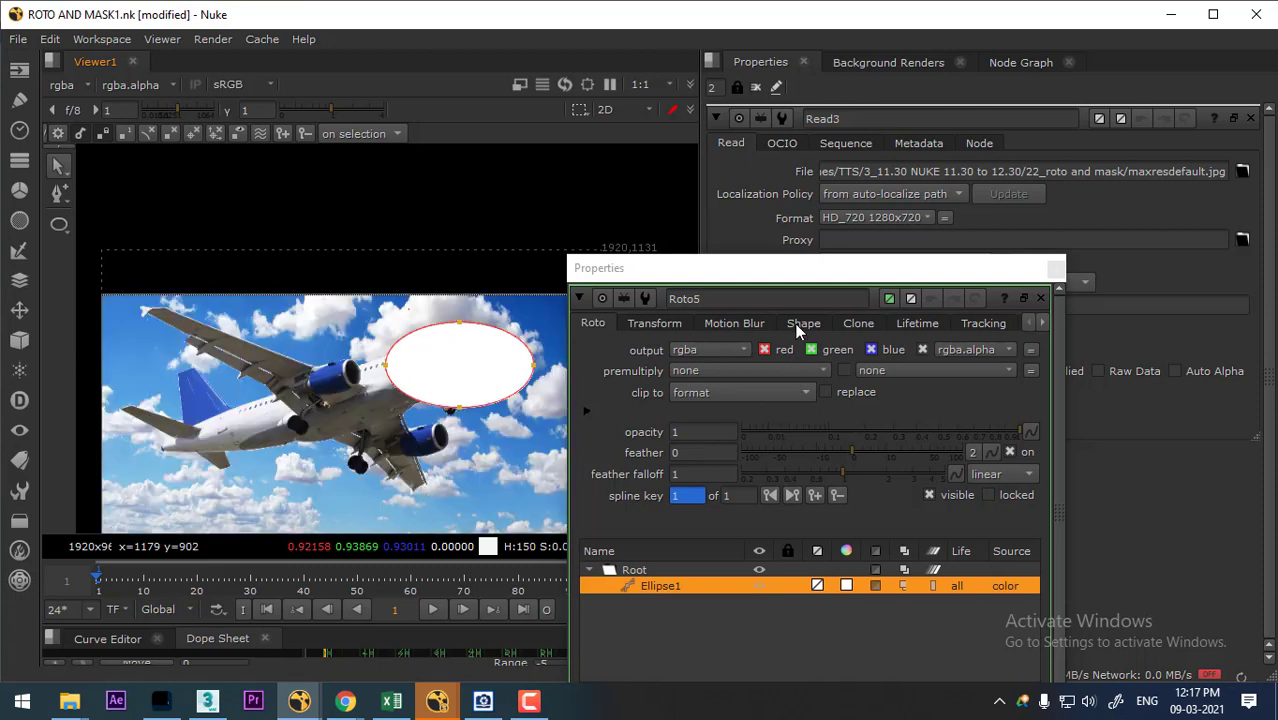
click(800, 323)
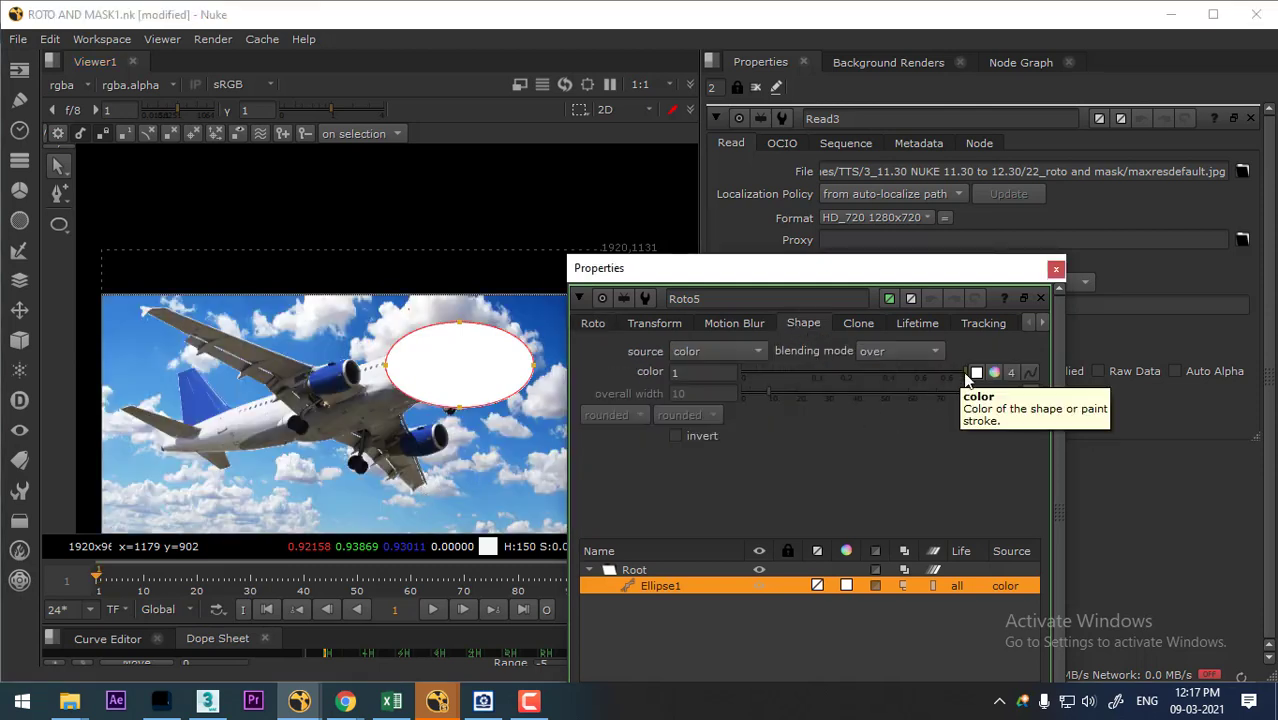
drag(966, 378, 707, 395)
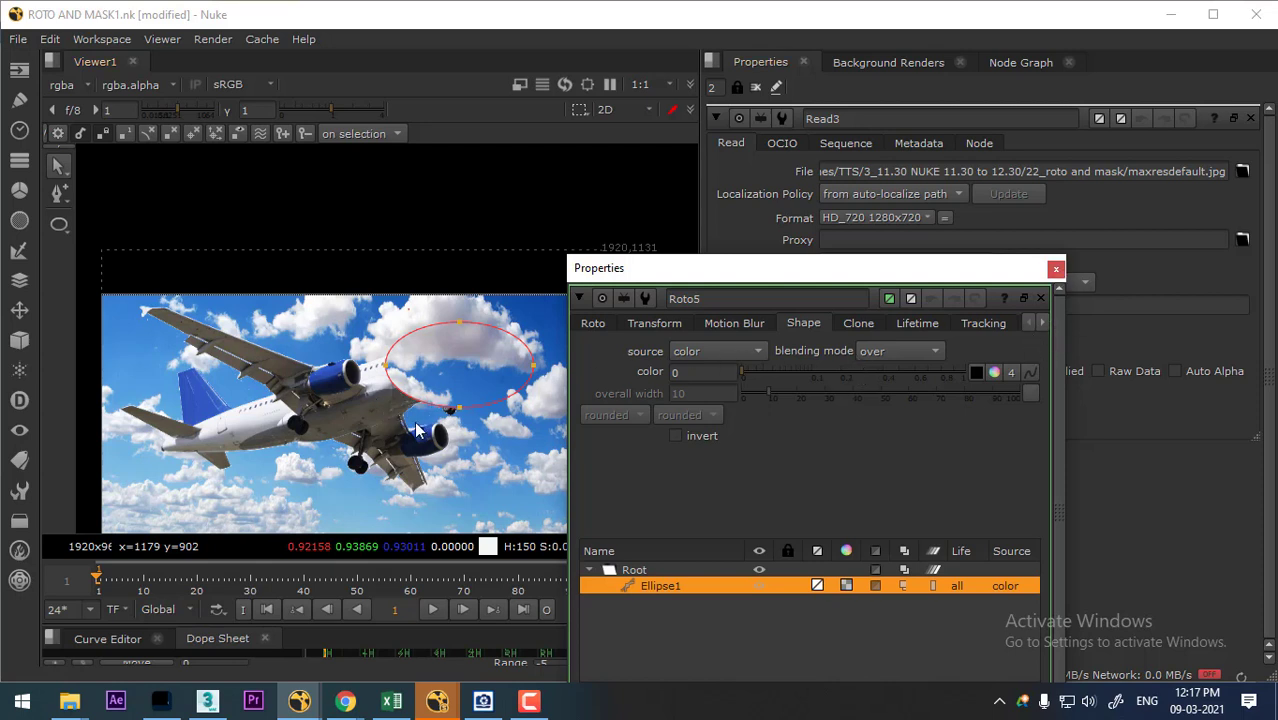
- Feather the ellipse's left and bottom edges, then close Roto5's properties
scroll(419, 429, up, 2)
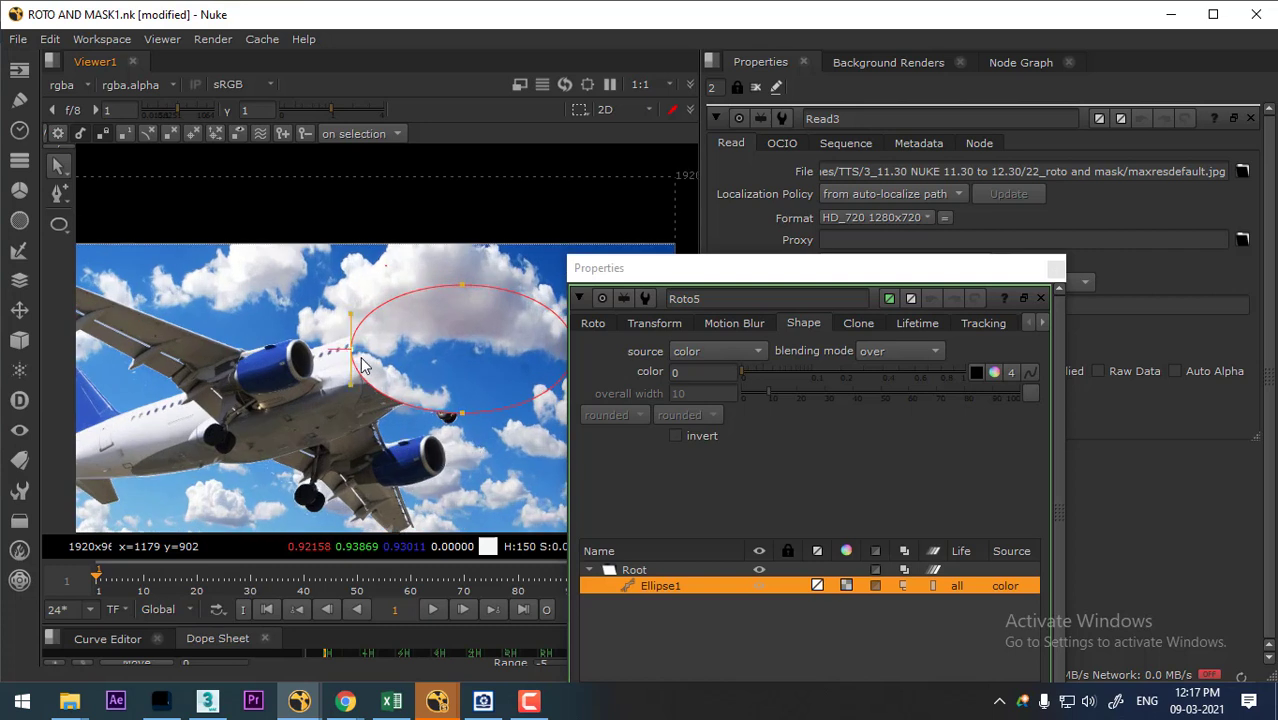
drag(350, 350, 312, 350)
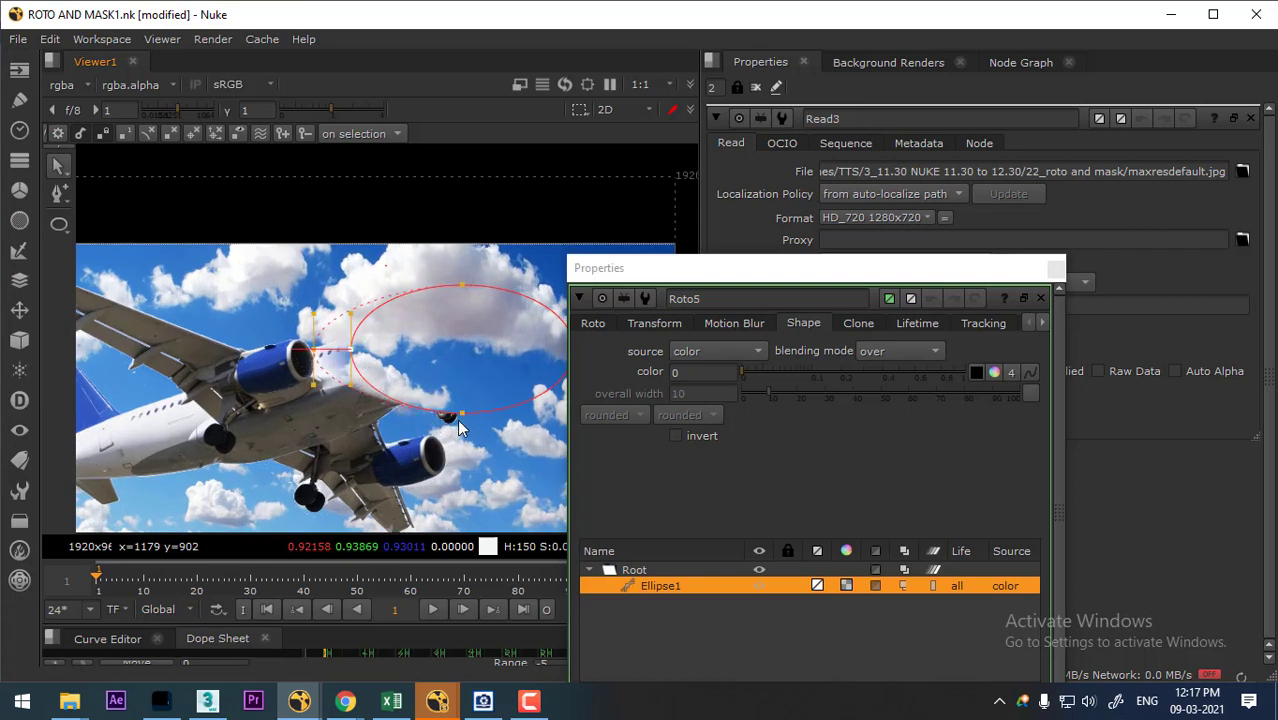
mouse_move(462, 415)
mouse_down()
mouse_move(463, 466)
mouse_move(387, 474)
mouse_up()
click(1055, 269)
- Move Viewer1 under Merge2 and pan back to the ROTO PLANE MASK backdrop
click(1021, 62)
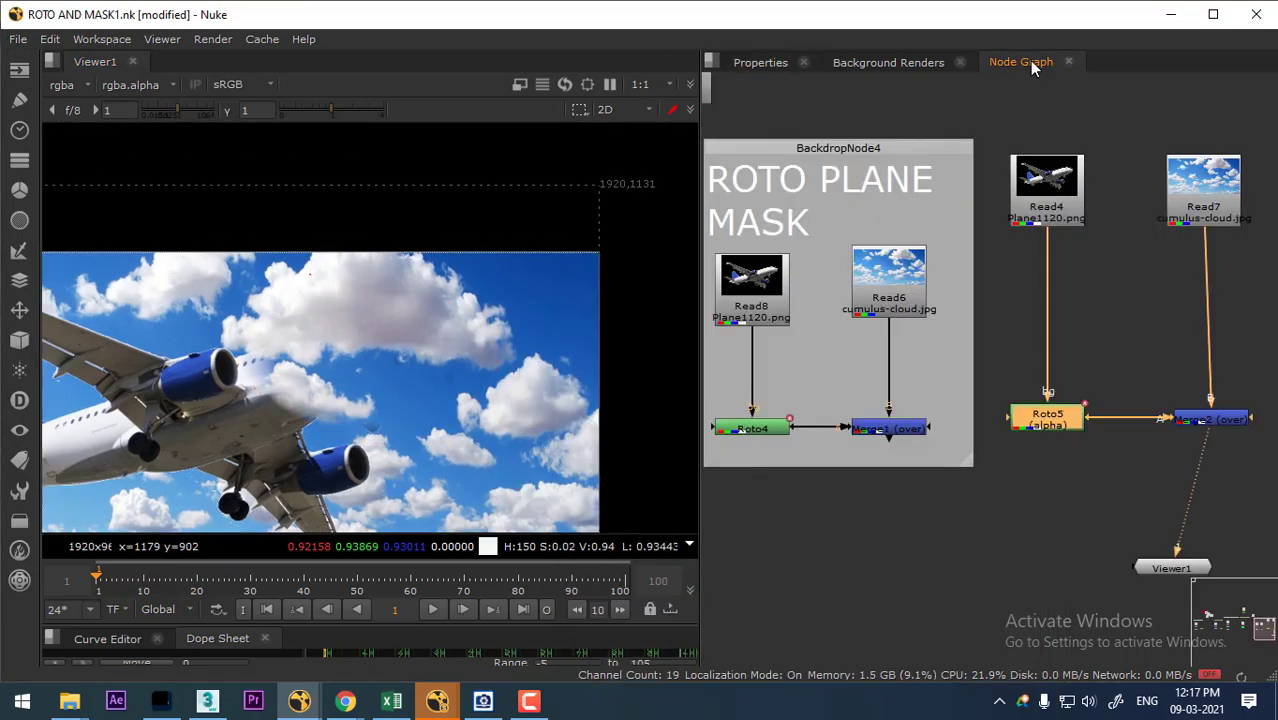
drag(1097, 479, 1139, 478)
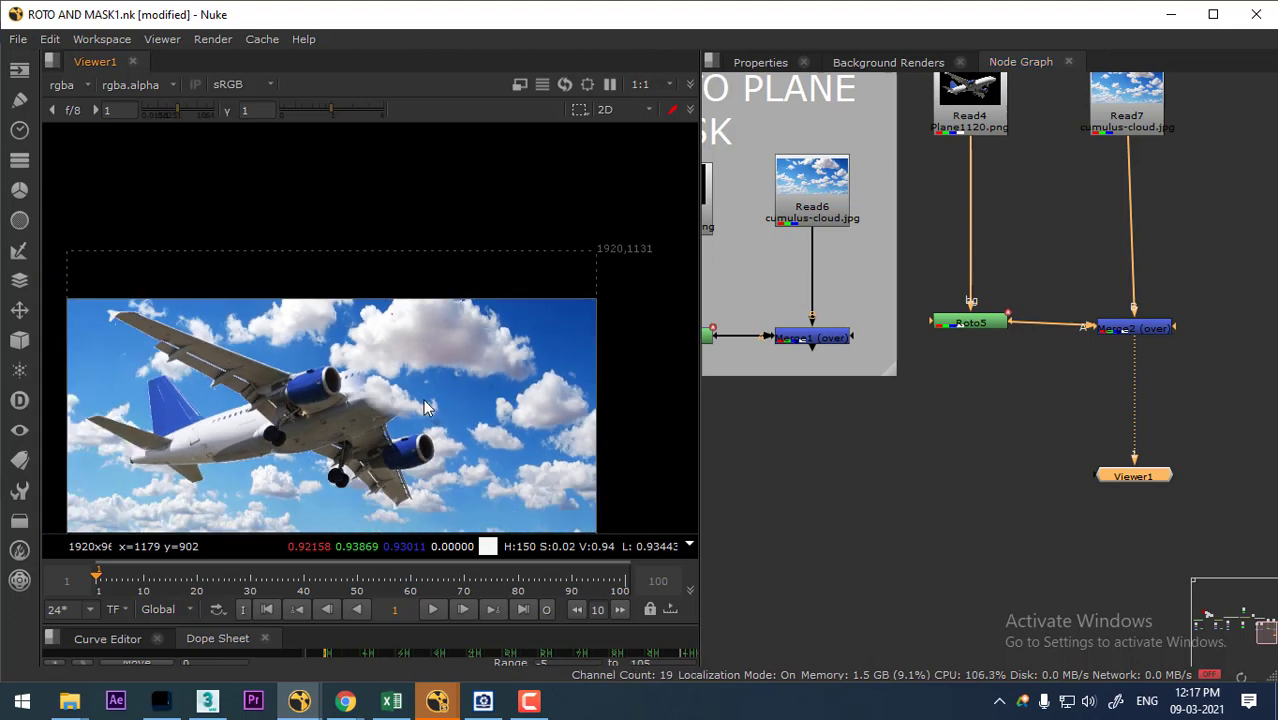
drag(1080, 388, 1078, 434)
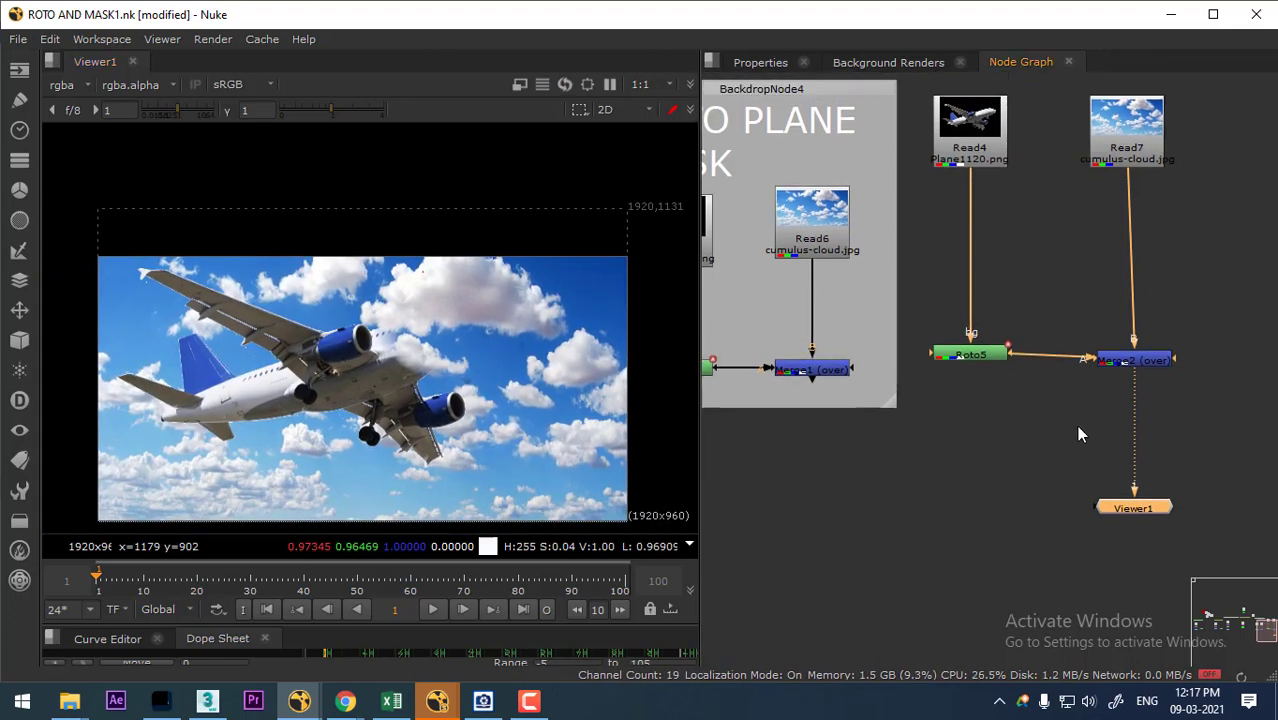
click(977, 165)
drag(702, 180, 990, 206)
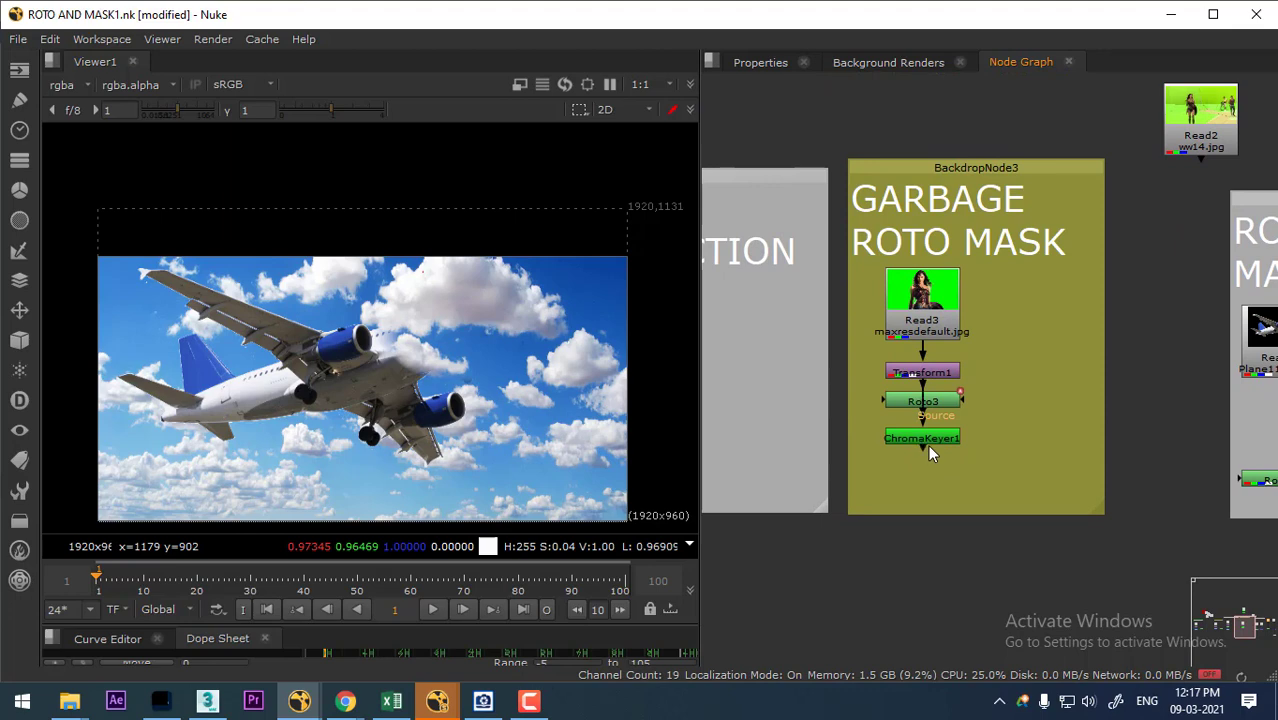
- Browse the GARBAGE ROTO MASK and ROTO TIPS backdrops, viewing Roto2 and Grade1 outputs
mouse_move(913, 310)
mouse_down()
mouse_move(967, 472)
mouse_move(964, 361)
mouse_up()
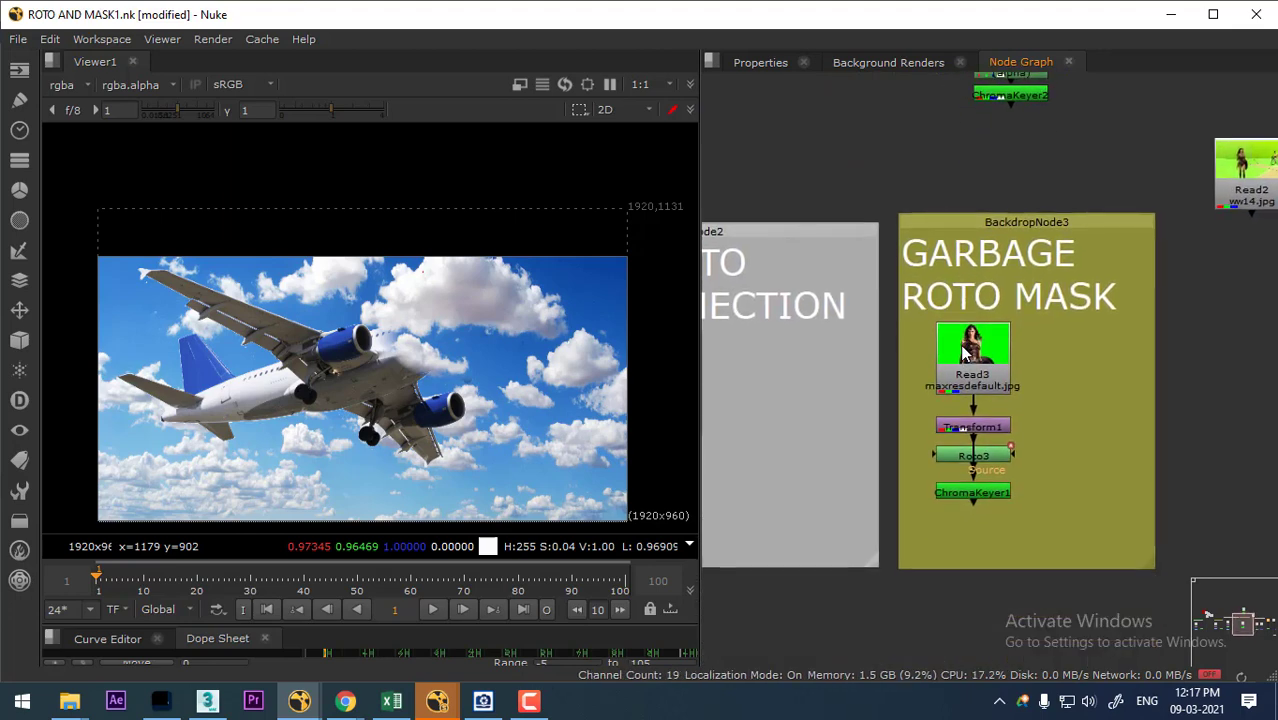
click(989, 492)
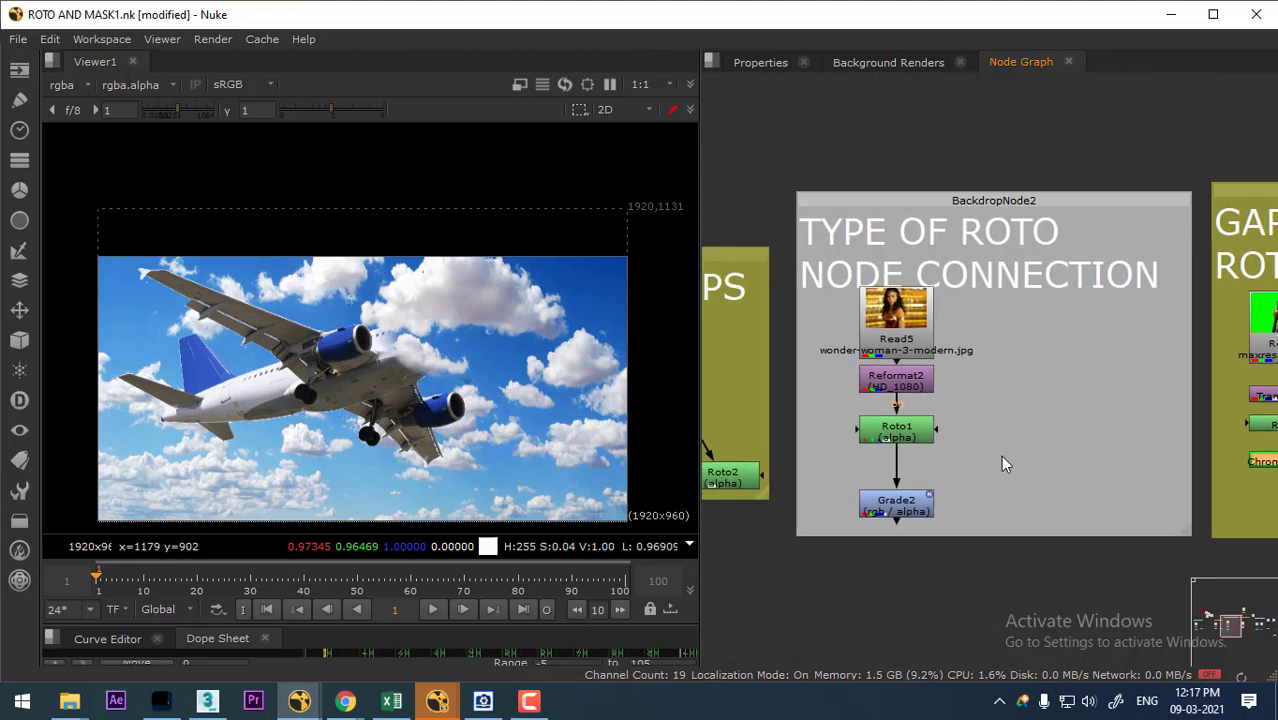
click(904, 508)
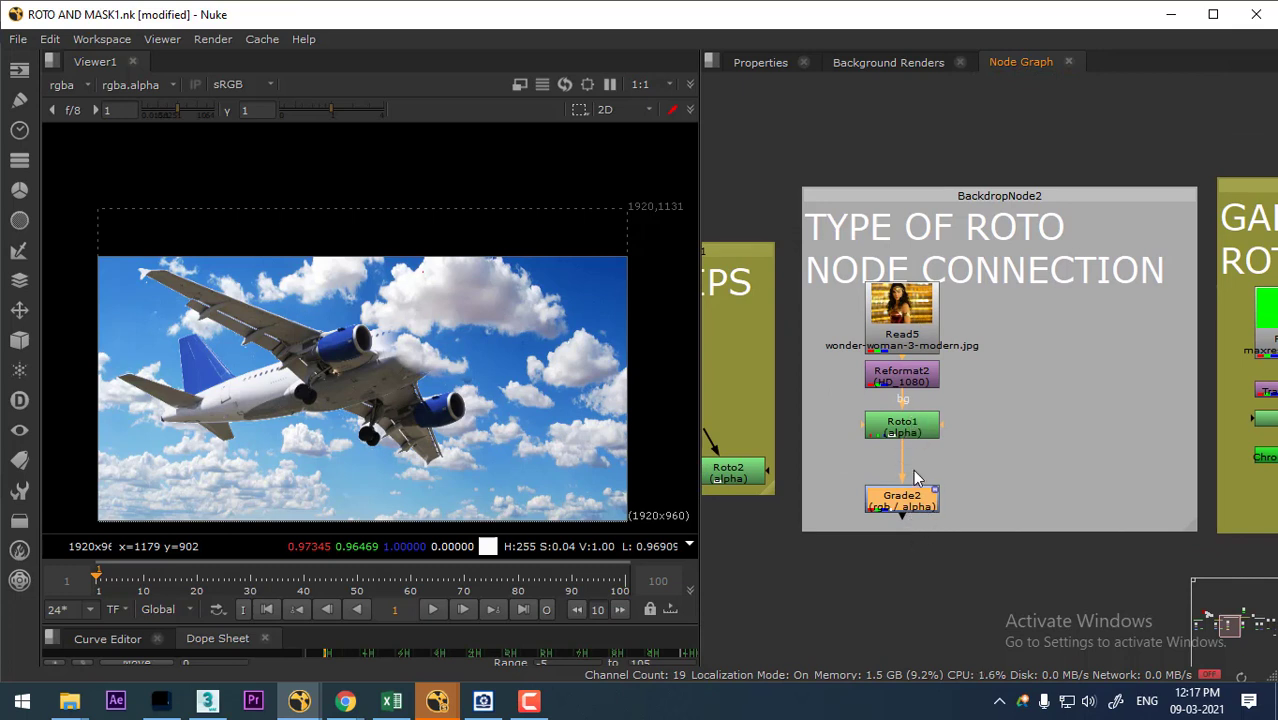
drag(788, 512, 1010, 432)
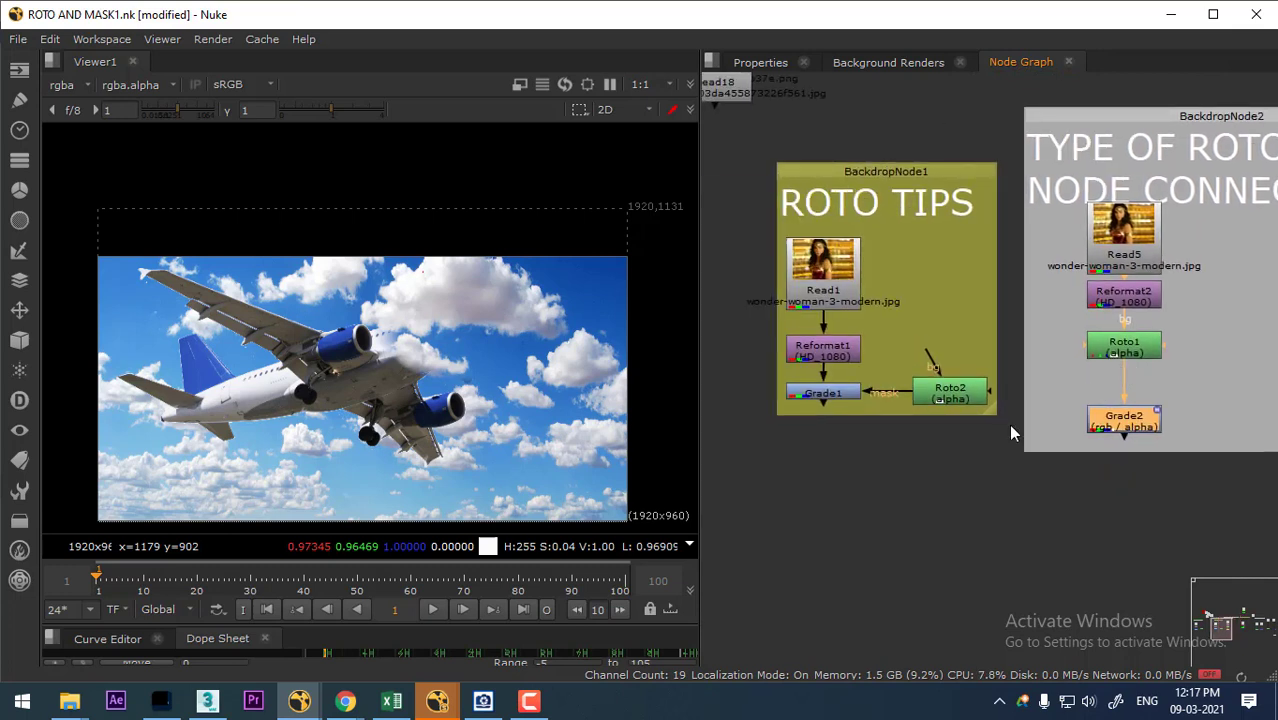
click(954, 400)
key(1)
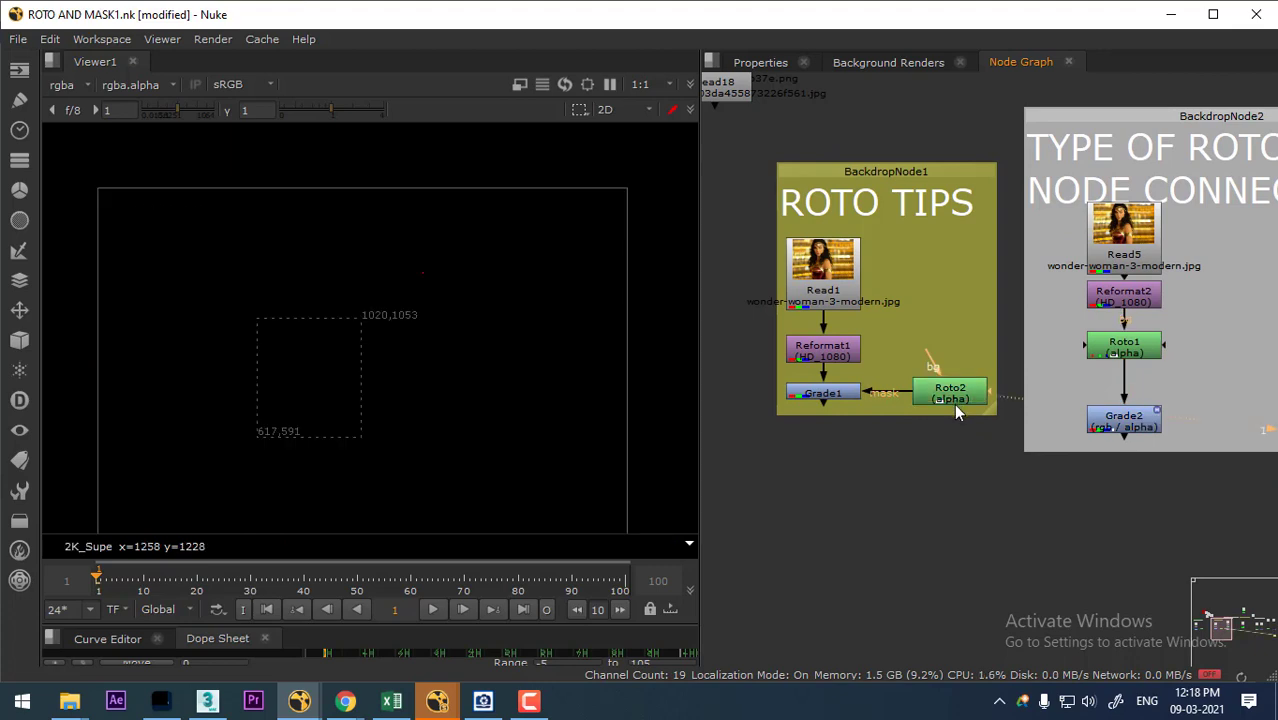
click(826, 393)
key(1)
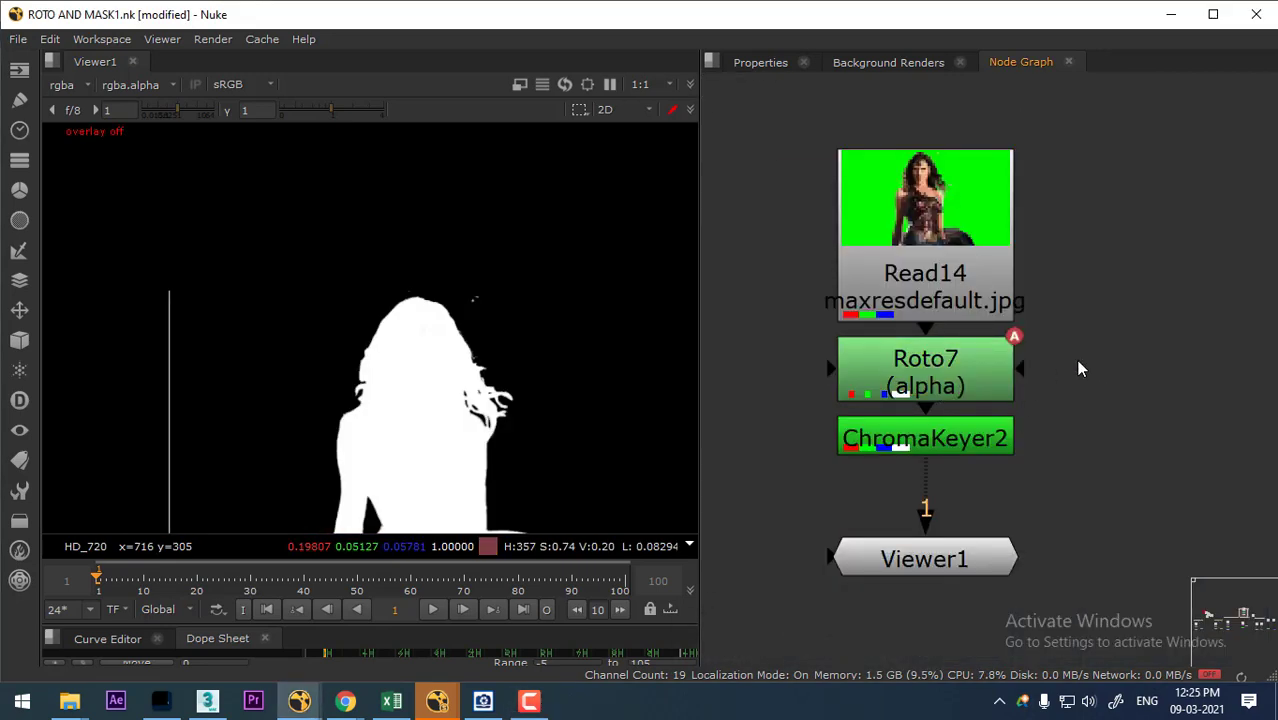
- Delete Roto7 and ChromaKeyer2, view Read14's green-screen image, and add a Roto node after it
click(975, 384)
key(Delete)
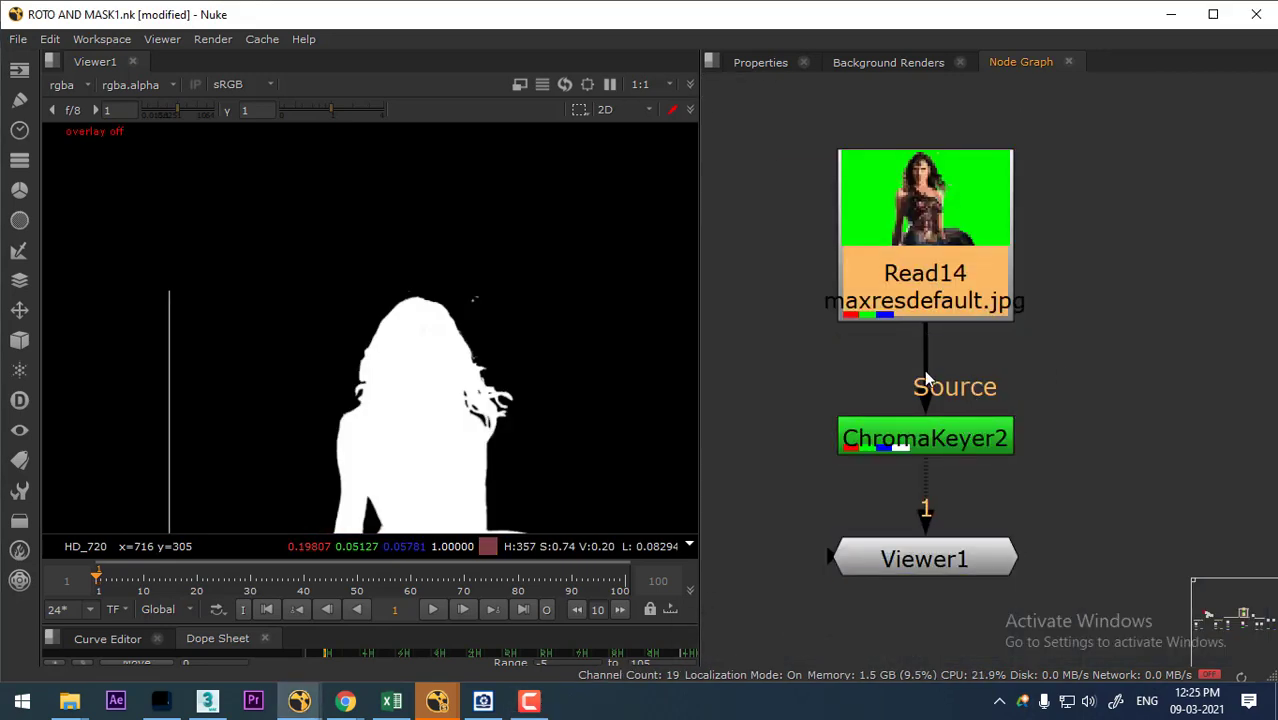
click(938, 437)
key(Delete)
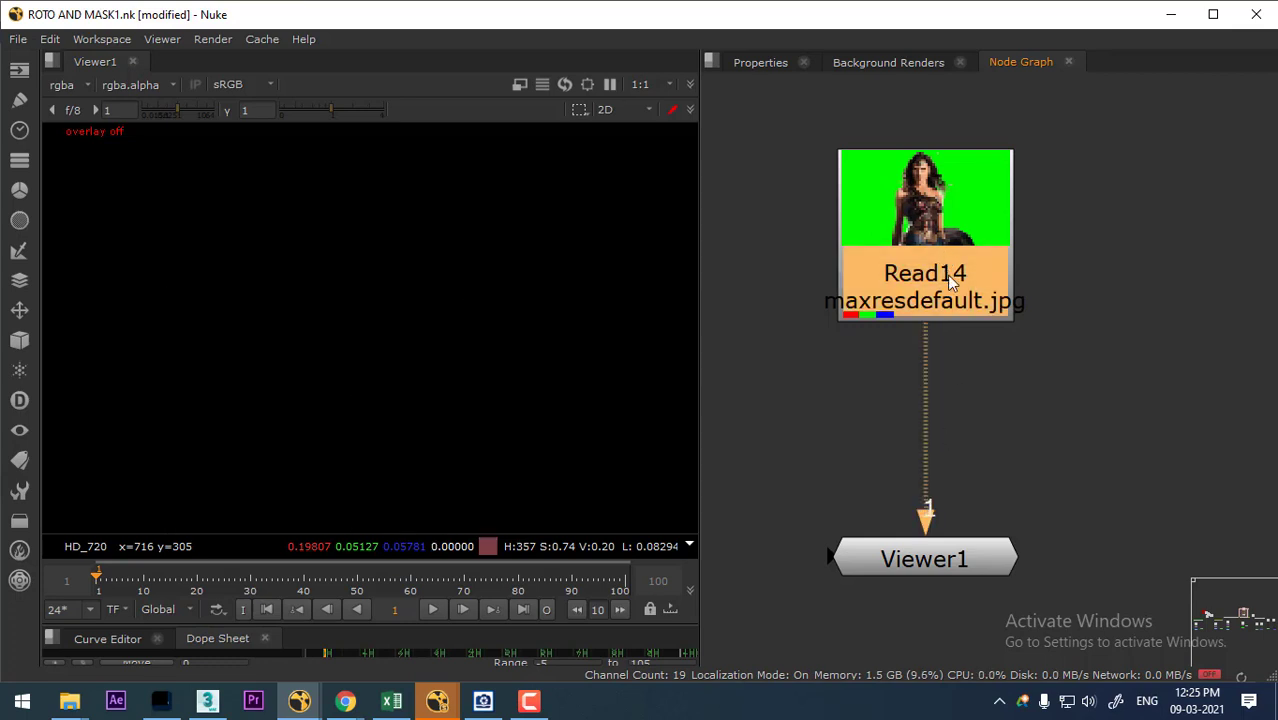
click(1040, 260)
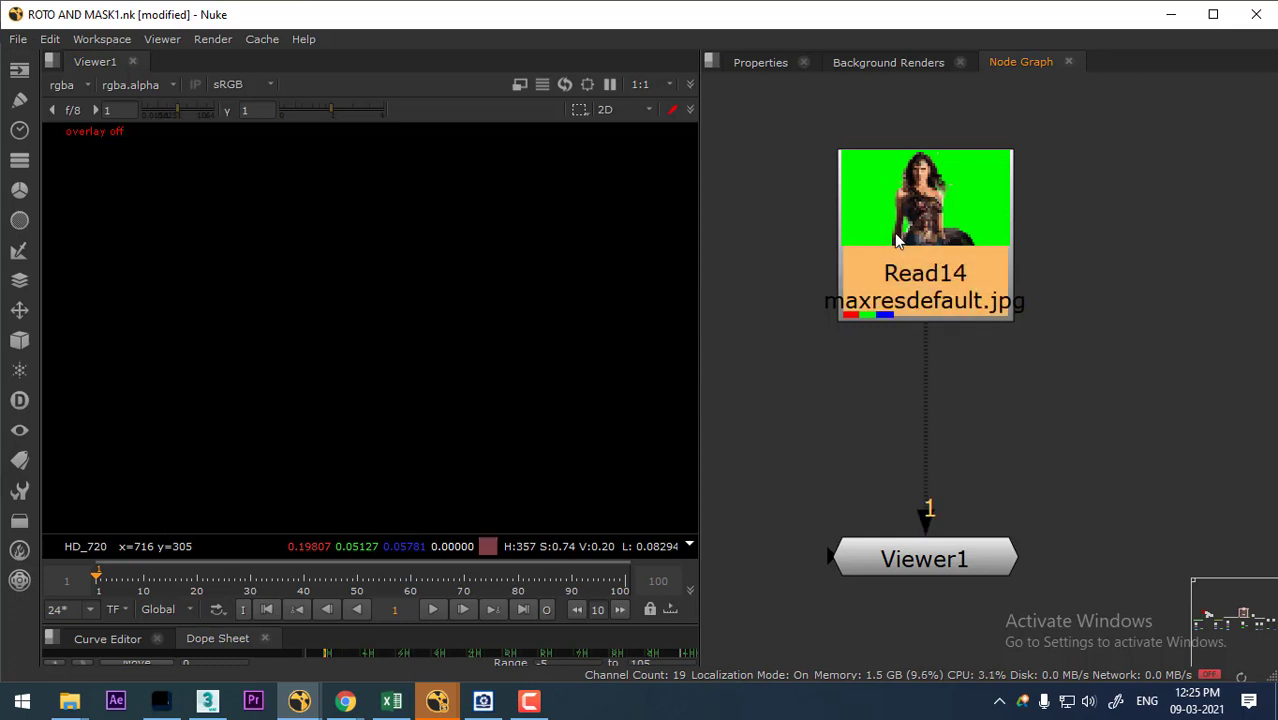
key(a)
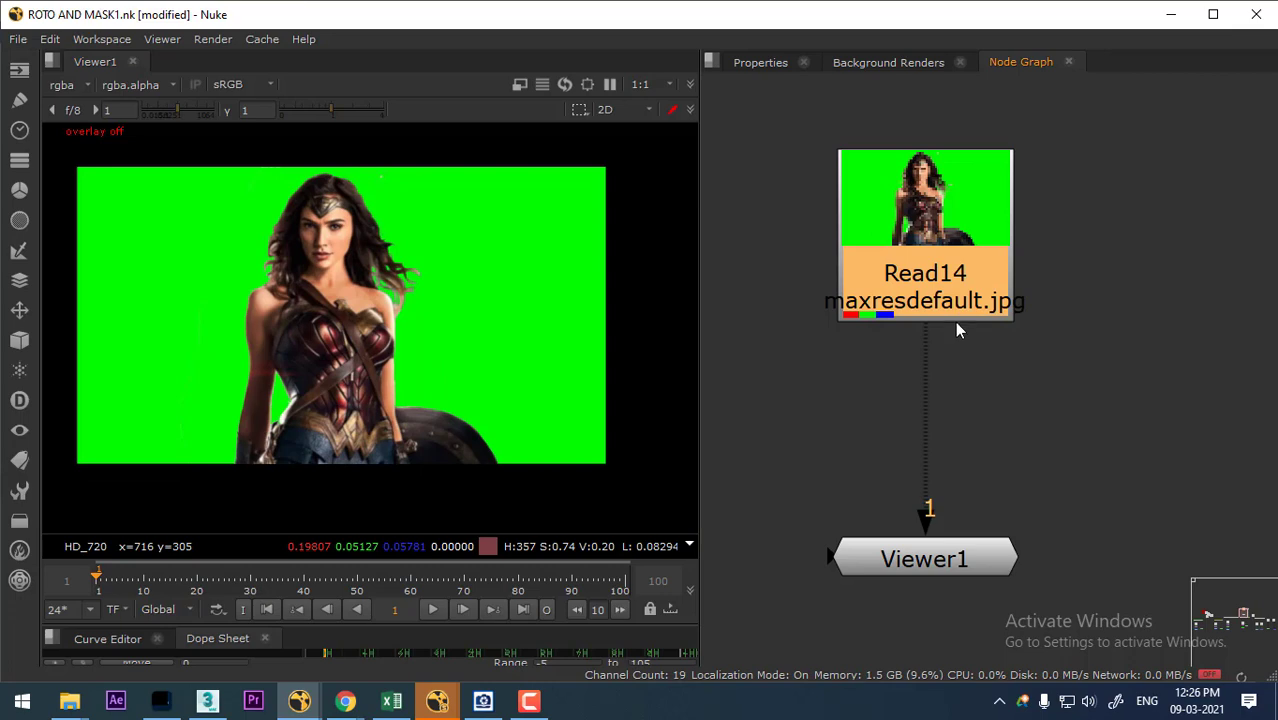
key(o)
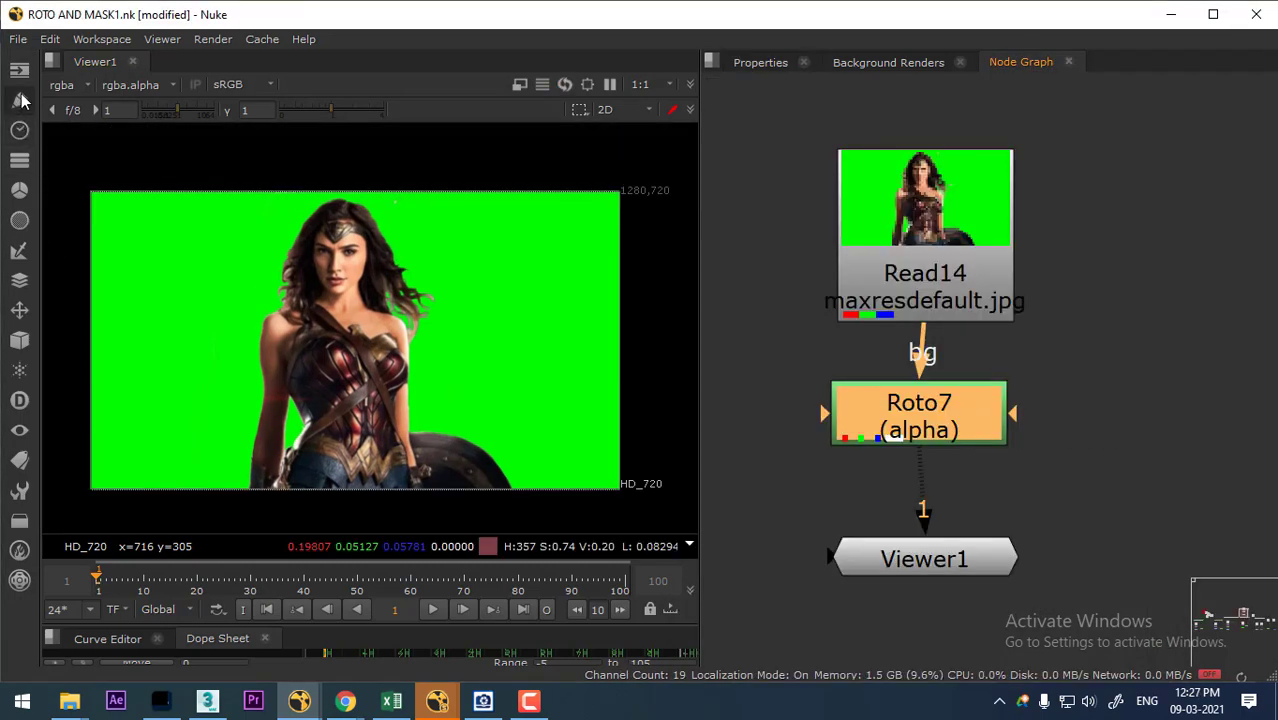
- Open Roto7's properties and switch to the Bezier tool on the Root layer
double_click(915, 430)
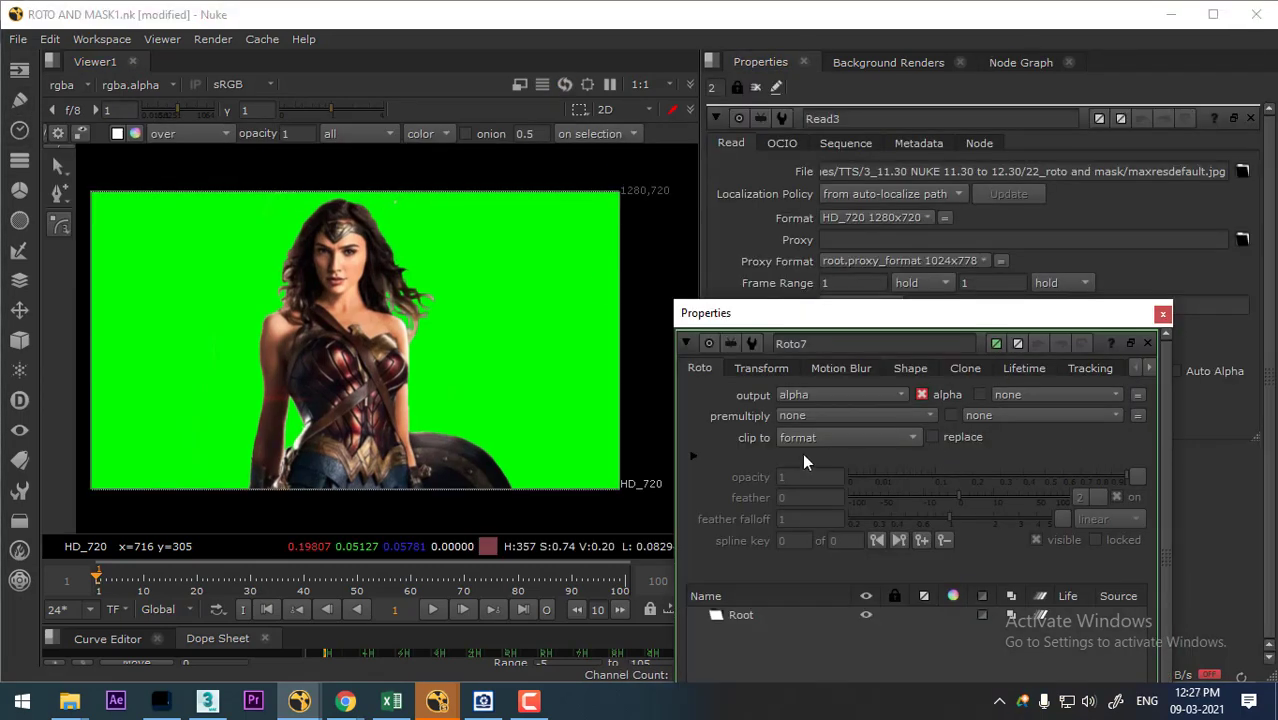
click(771, 616)
click(66, 225)
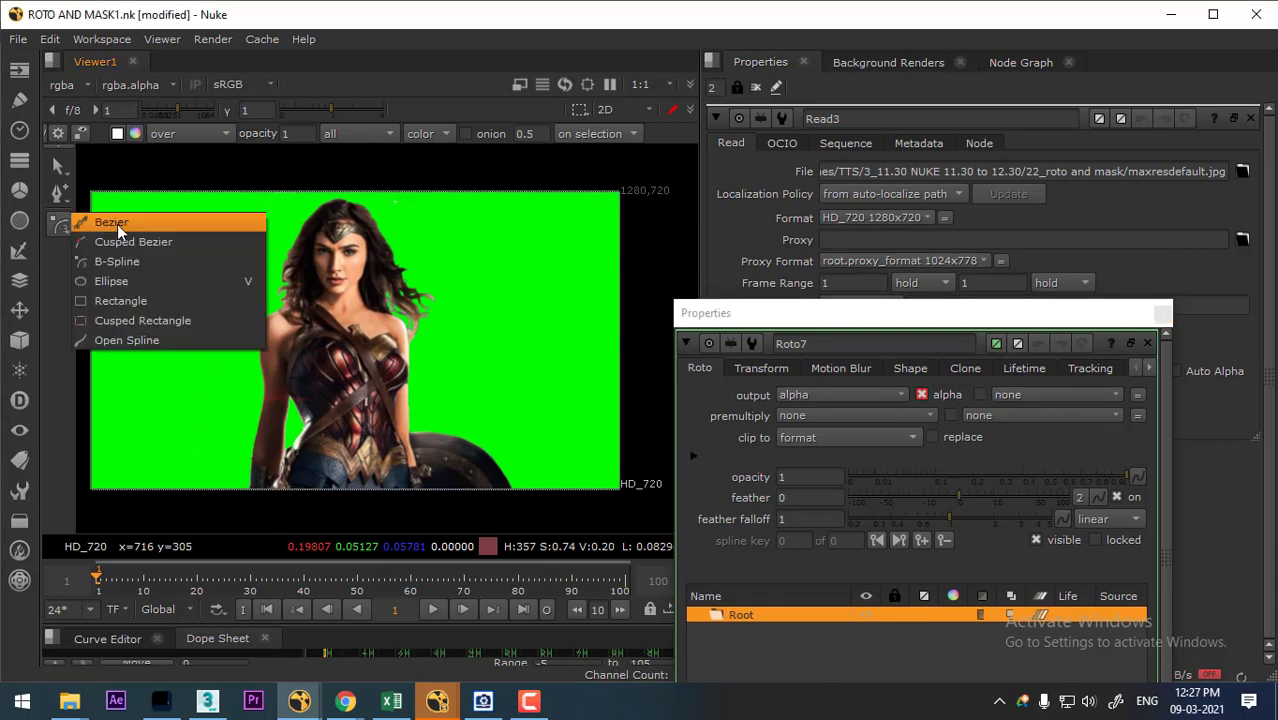
click(117, 224)
- Draw a closed Bezier garbage mask around the woman, extending below the image's bottom edge
click(232, 396)
click(241, 300)
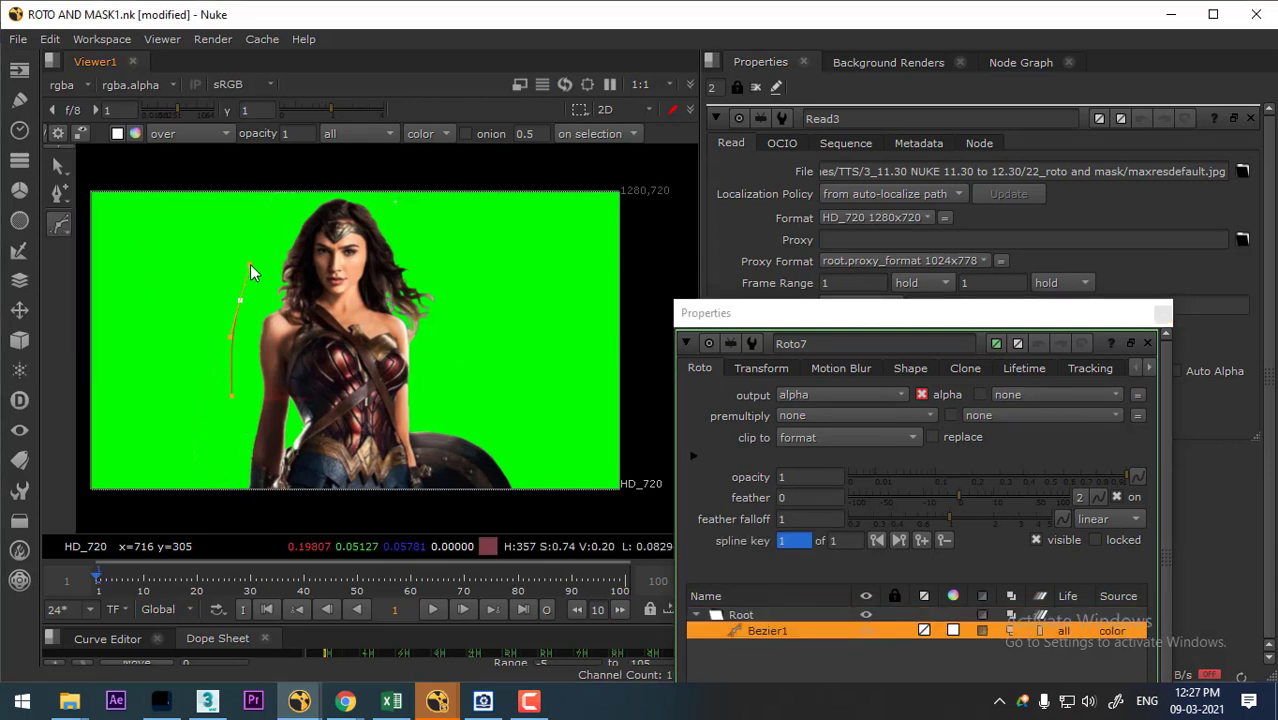
click(291, 205)
click(351, 191)
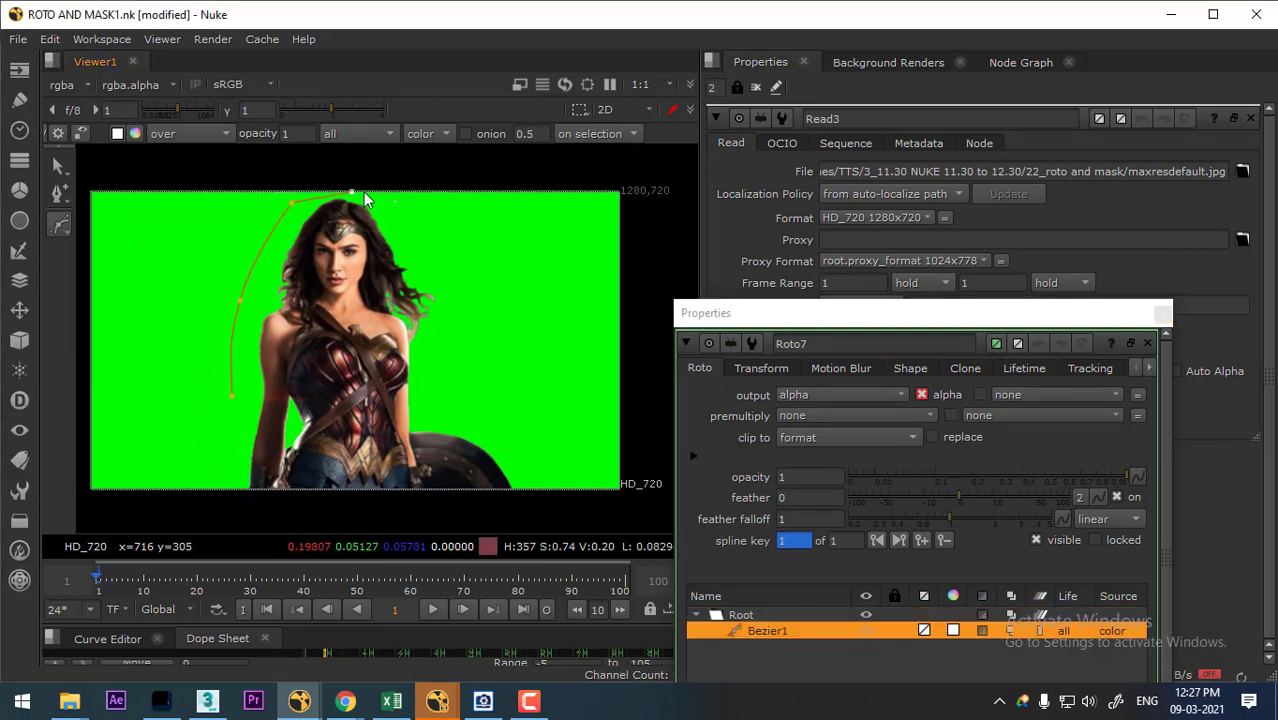
click(443, 288)
click(424, 393)
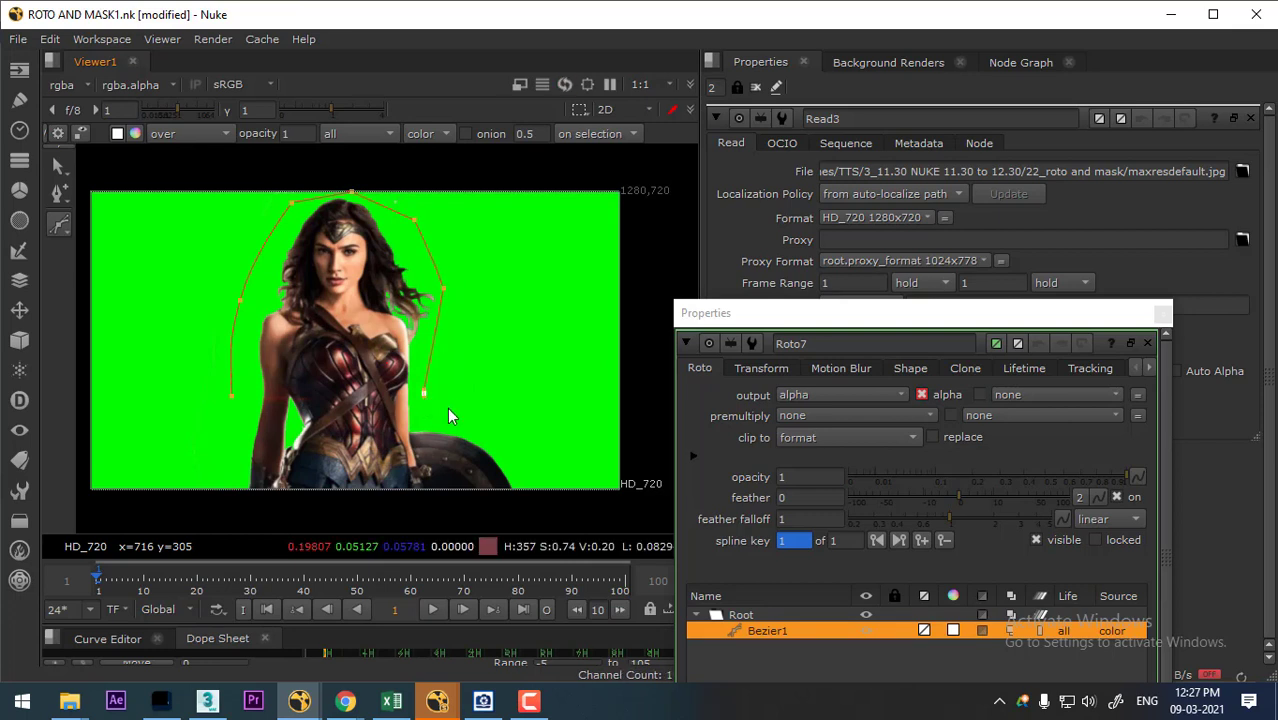
drag(514, 445, 528, 468)
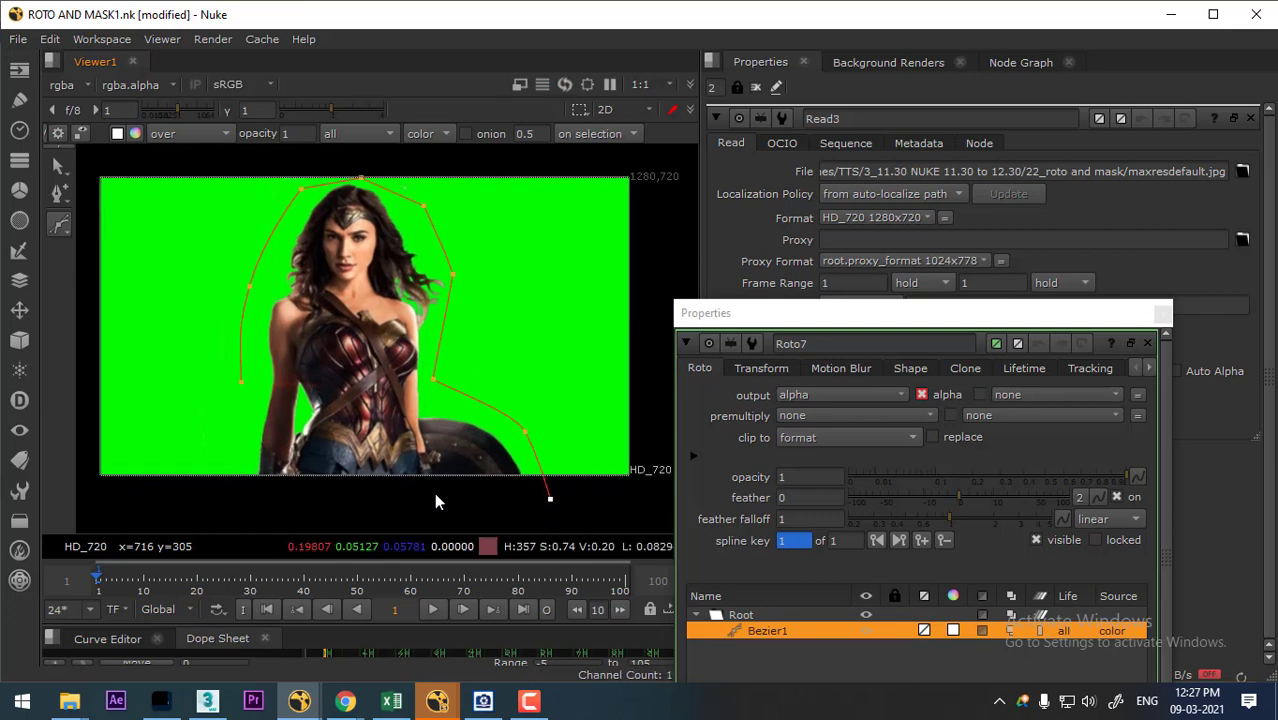
click(318, 505)
click(214, 497)
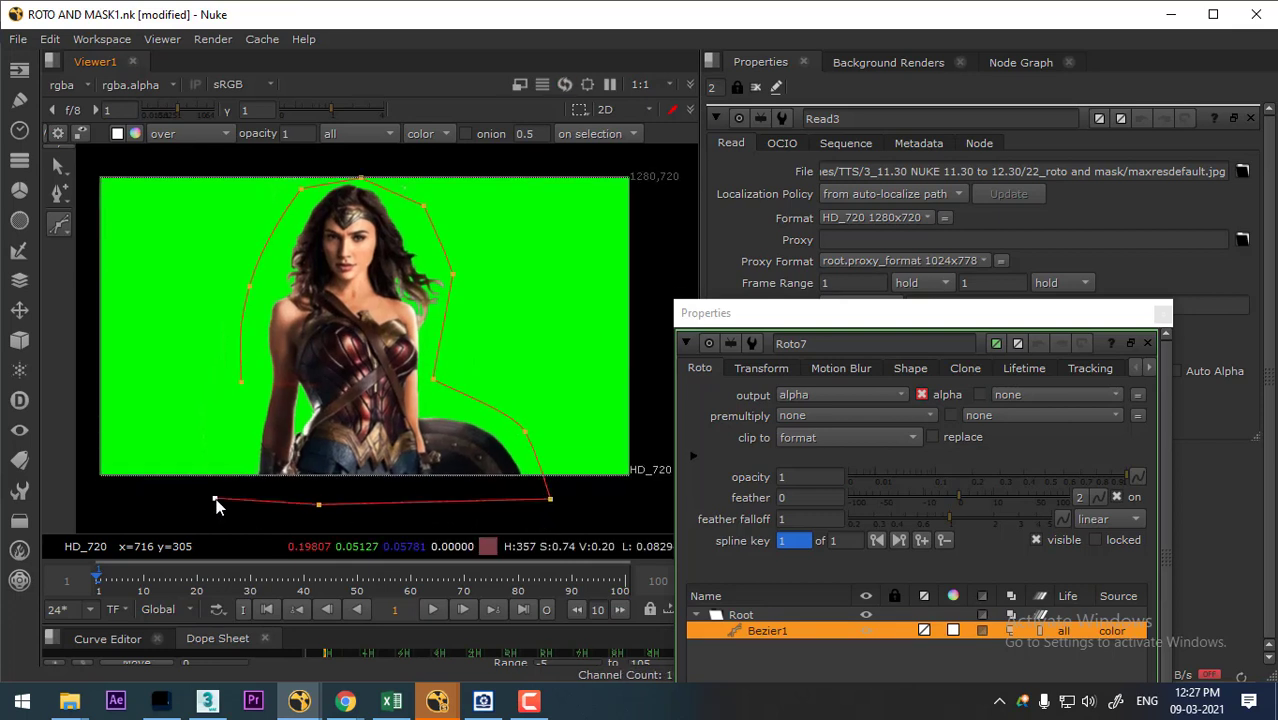
click(239, 381)
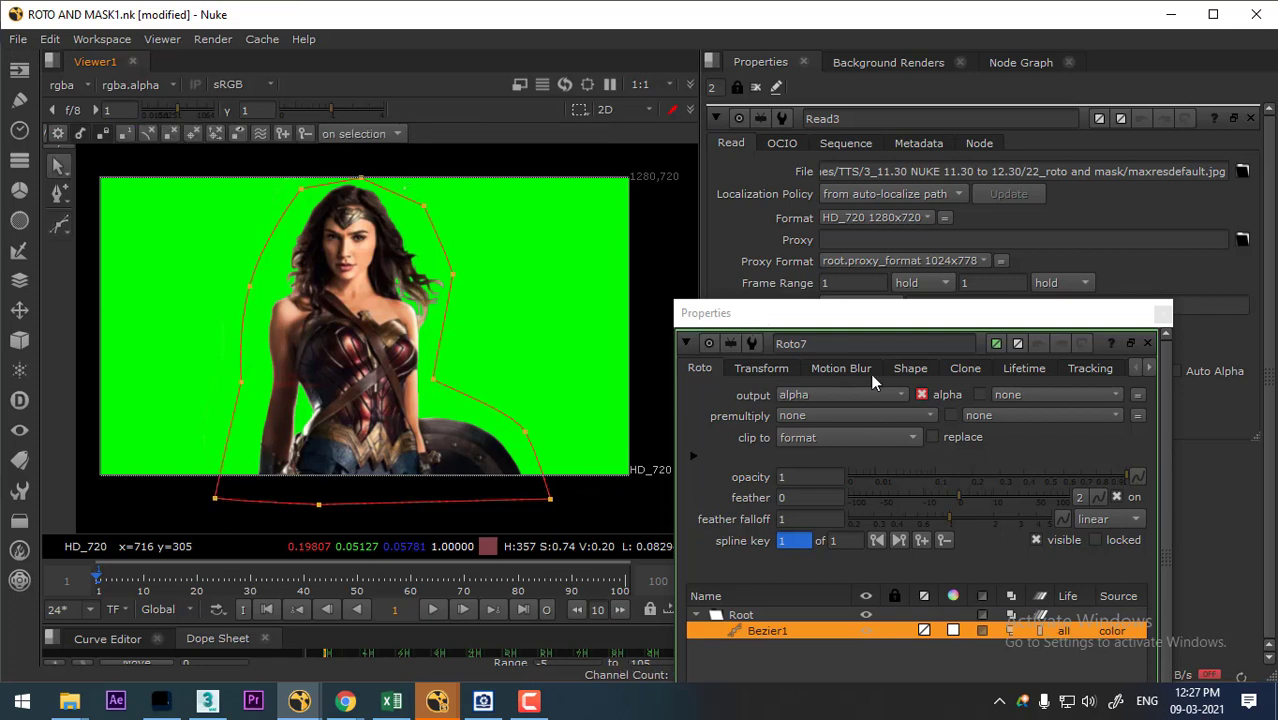
- Check the mask's white alpha silhouette, then close Roto7's settings window
drag(855, 338, 854, 271)
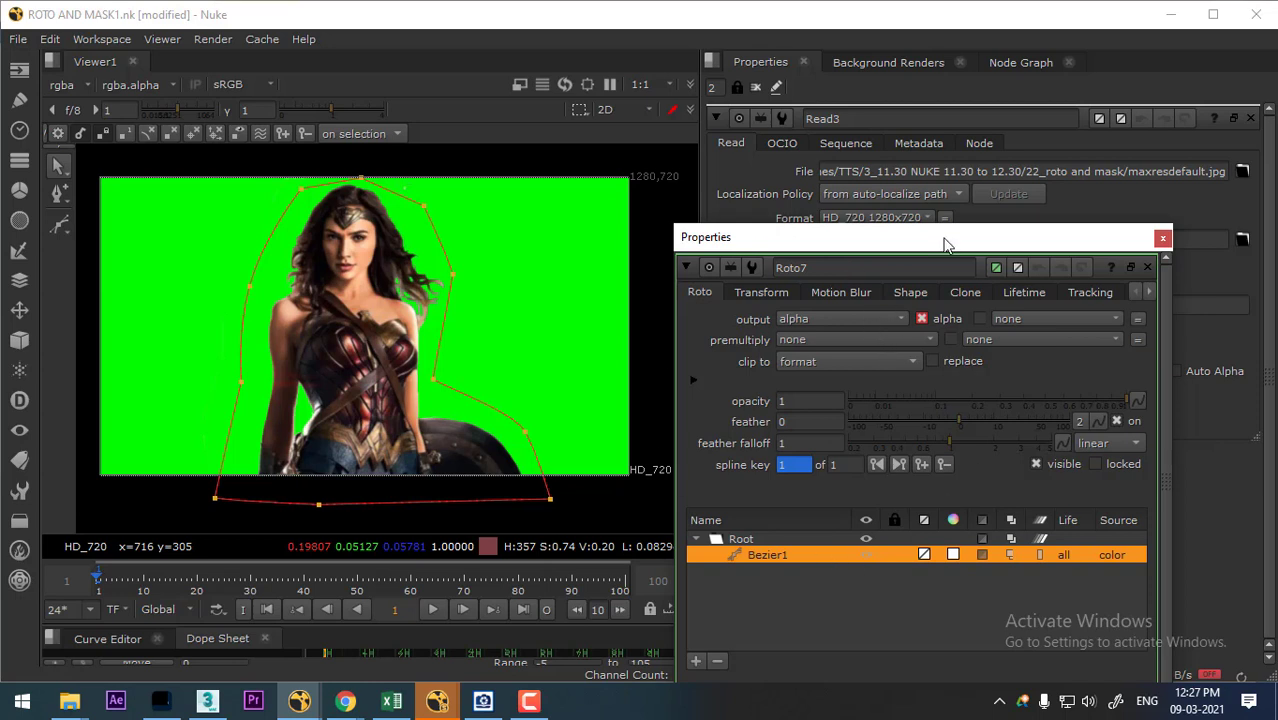
click(1032, 62)
drag(955, 258, 971, 272)
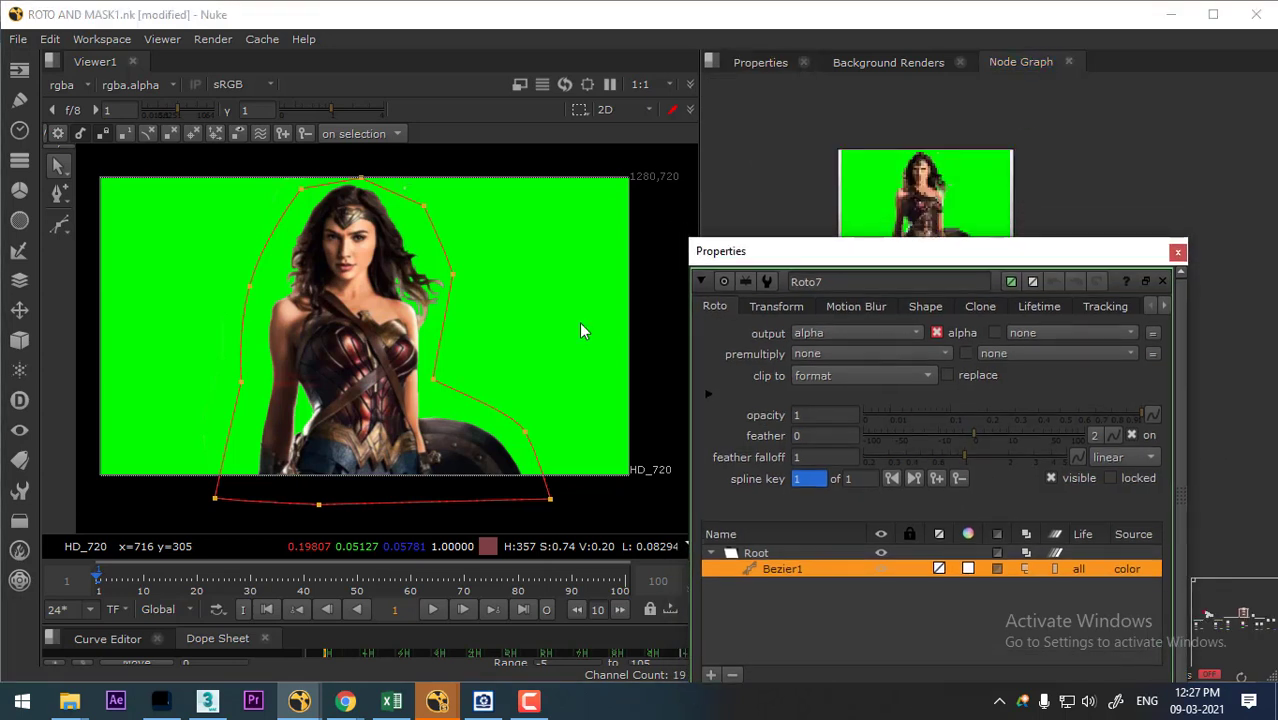
drag(476, 324, 471, 365)
key(a)
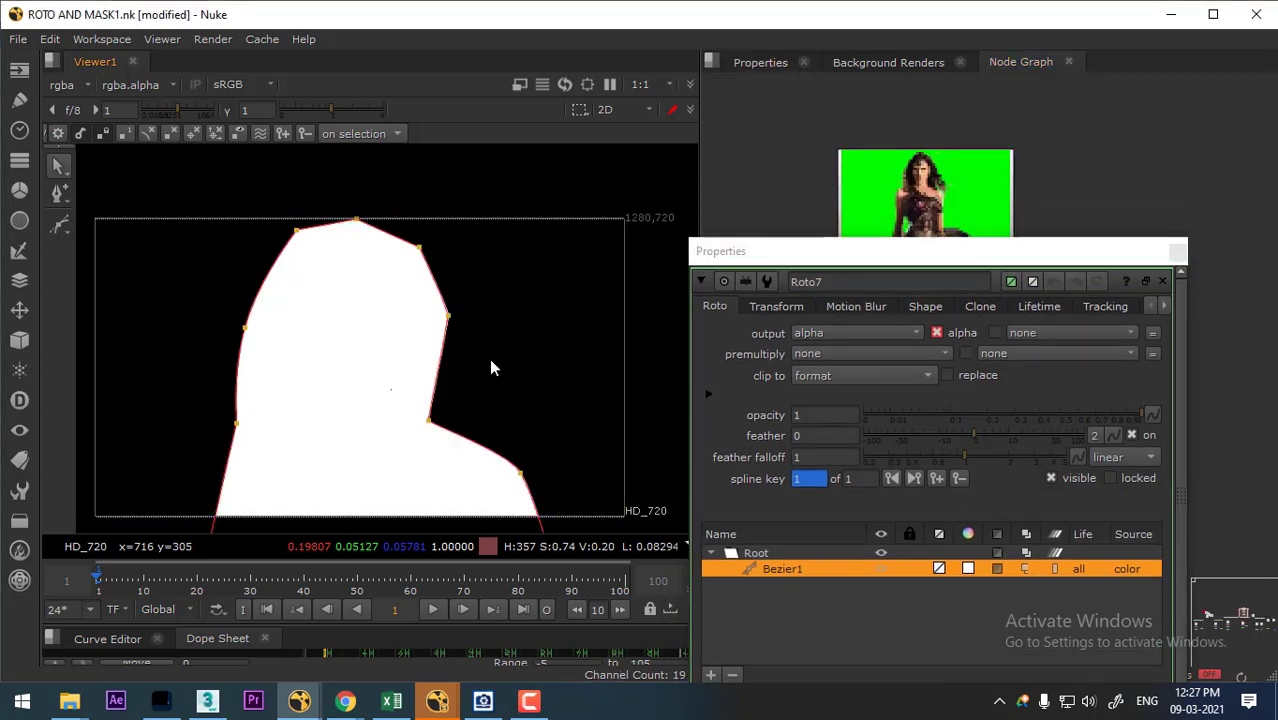
key(a)
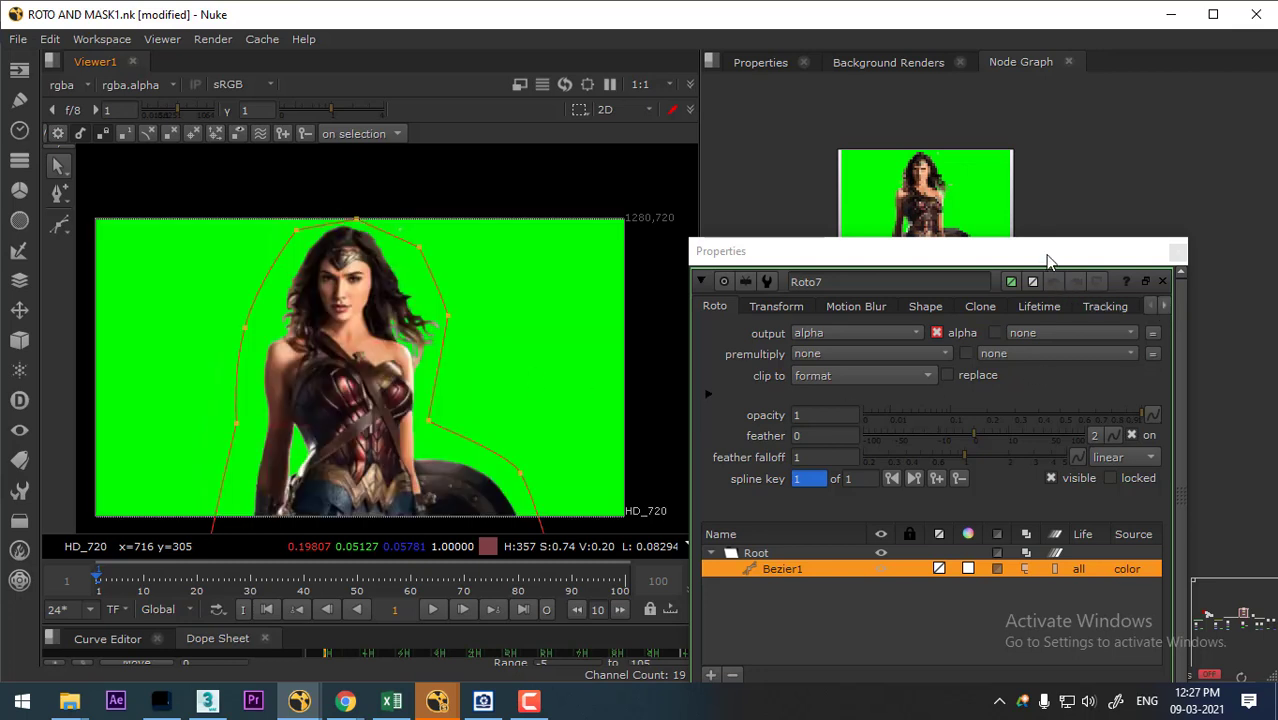
click(1178, 252)
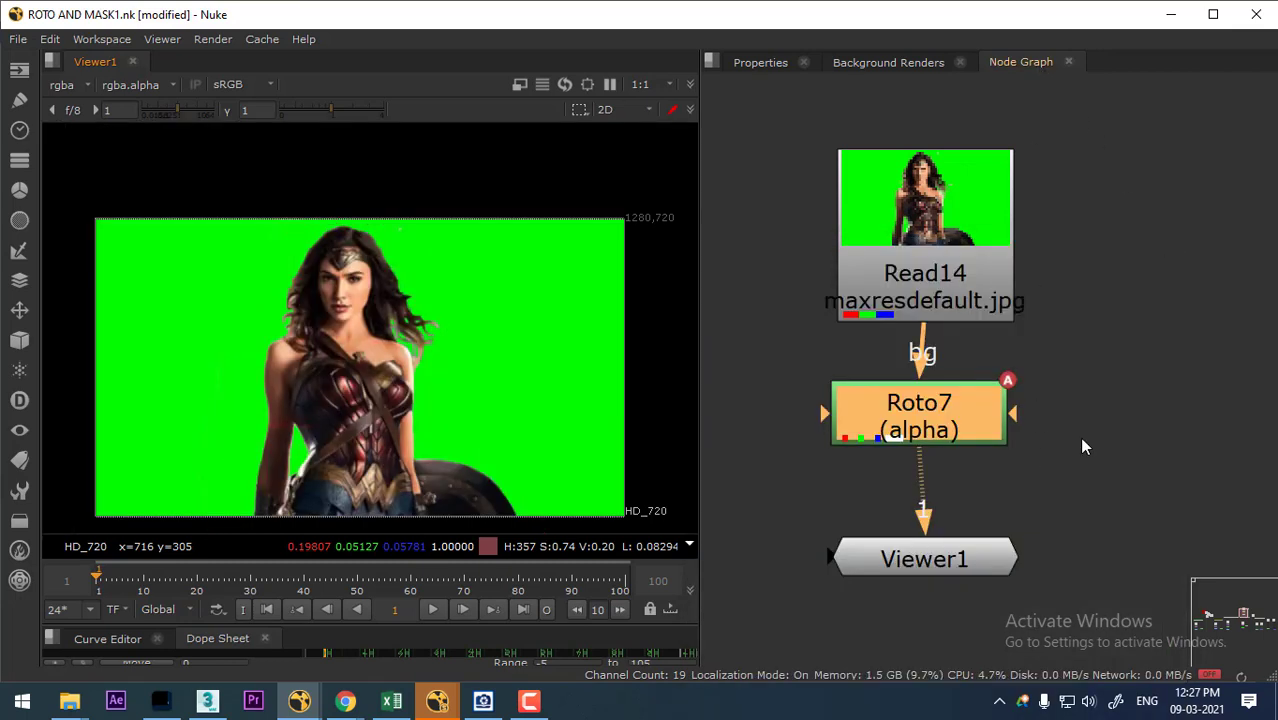
- Reposition Roto7, open its settings, select the Bezier1 shape and check its alpha matte
drag(952, 434, 957, 417)
double_click(957, 416)
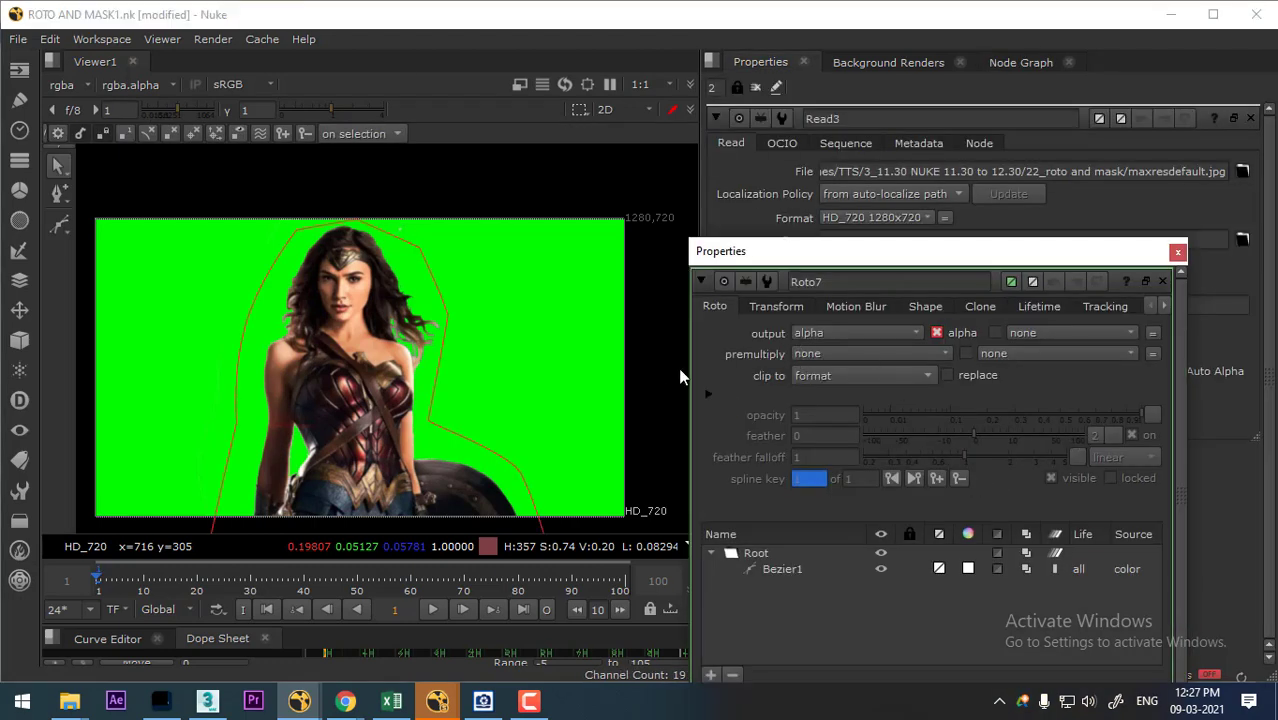
click(784, 568)
click(925, 306)
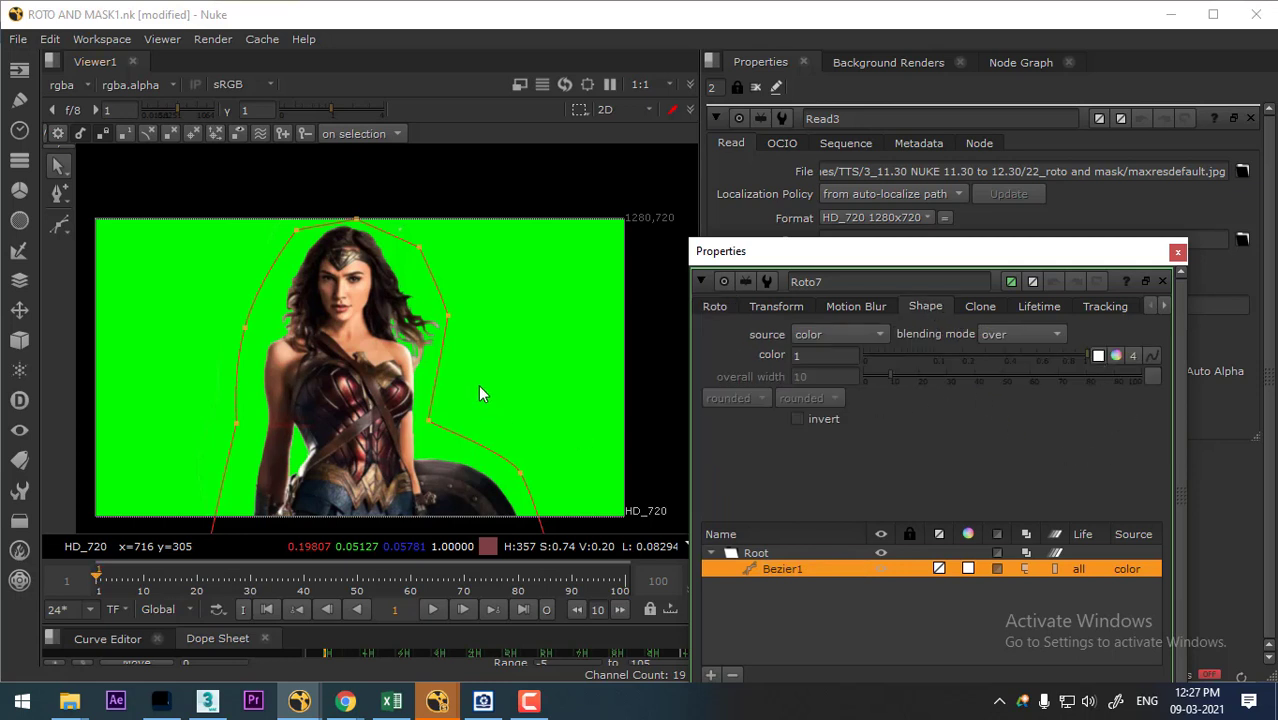
drag(478, 393, 479, 411)
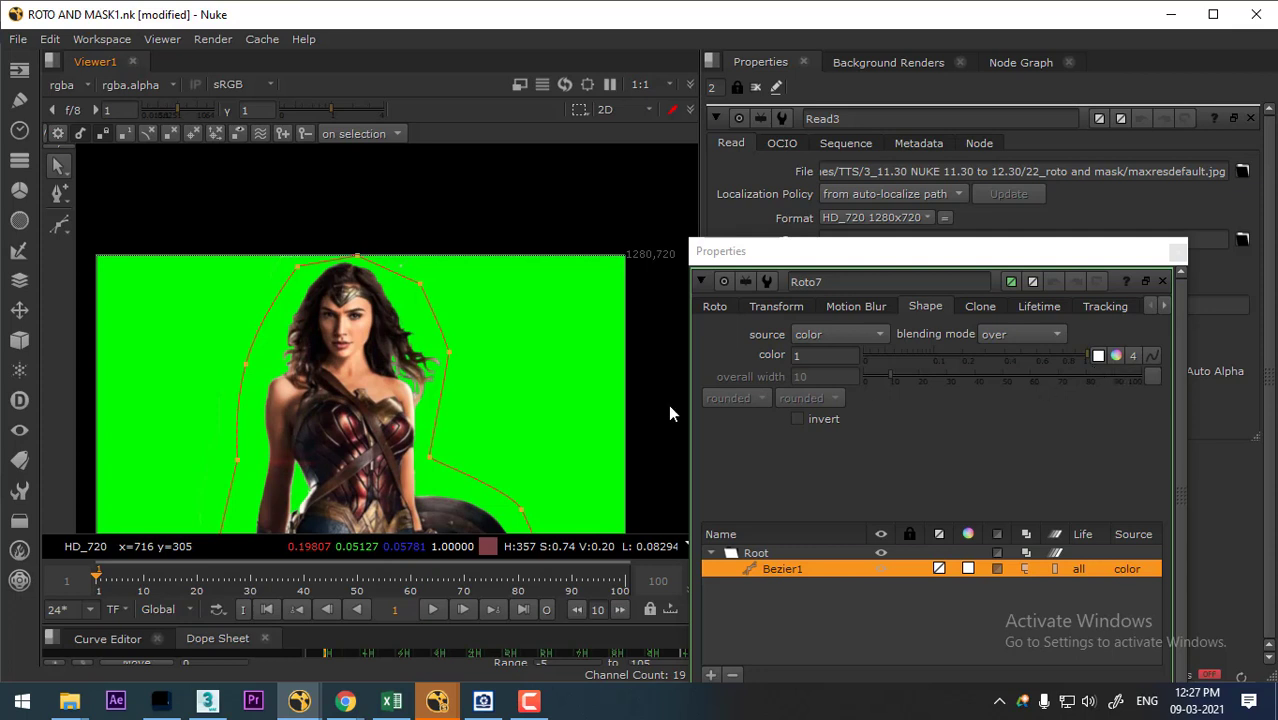
key(a)
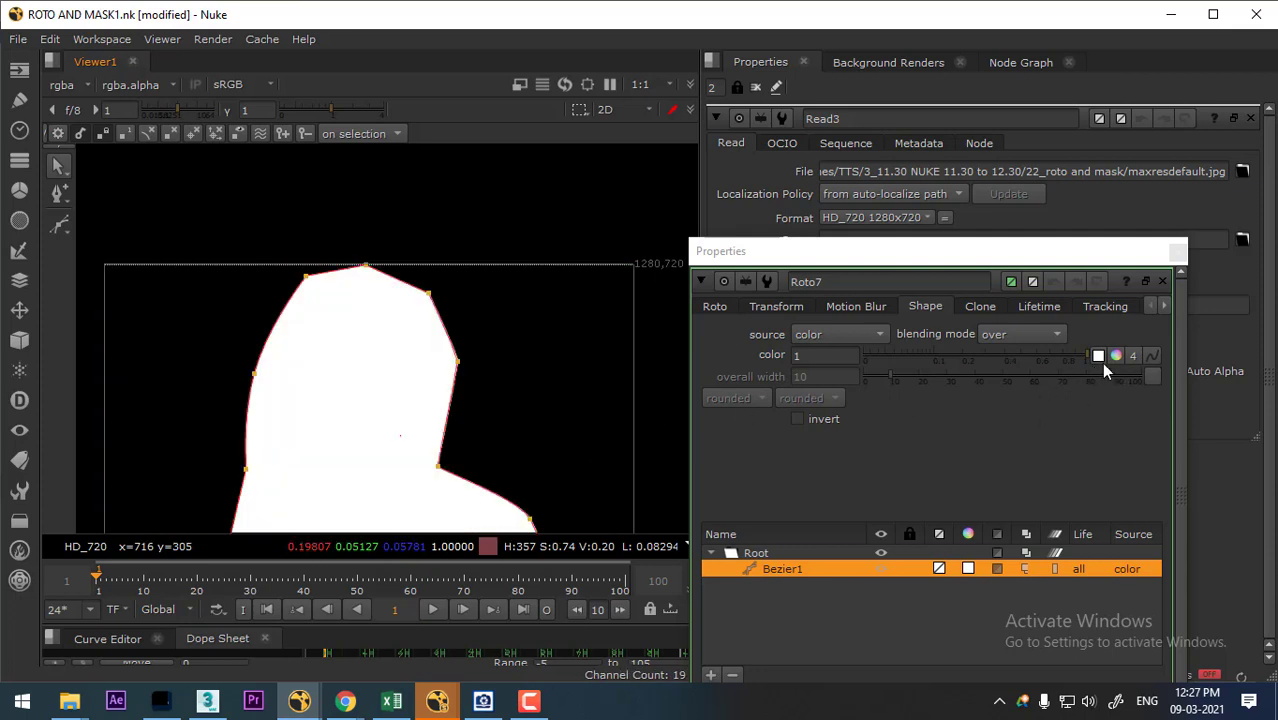
key(a)
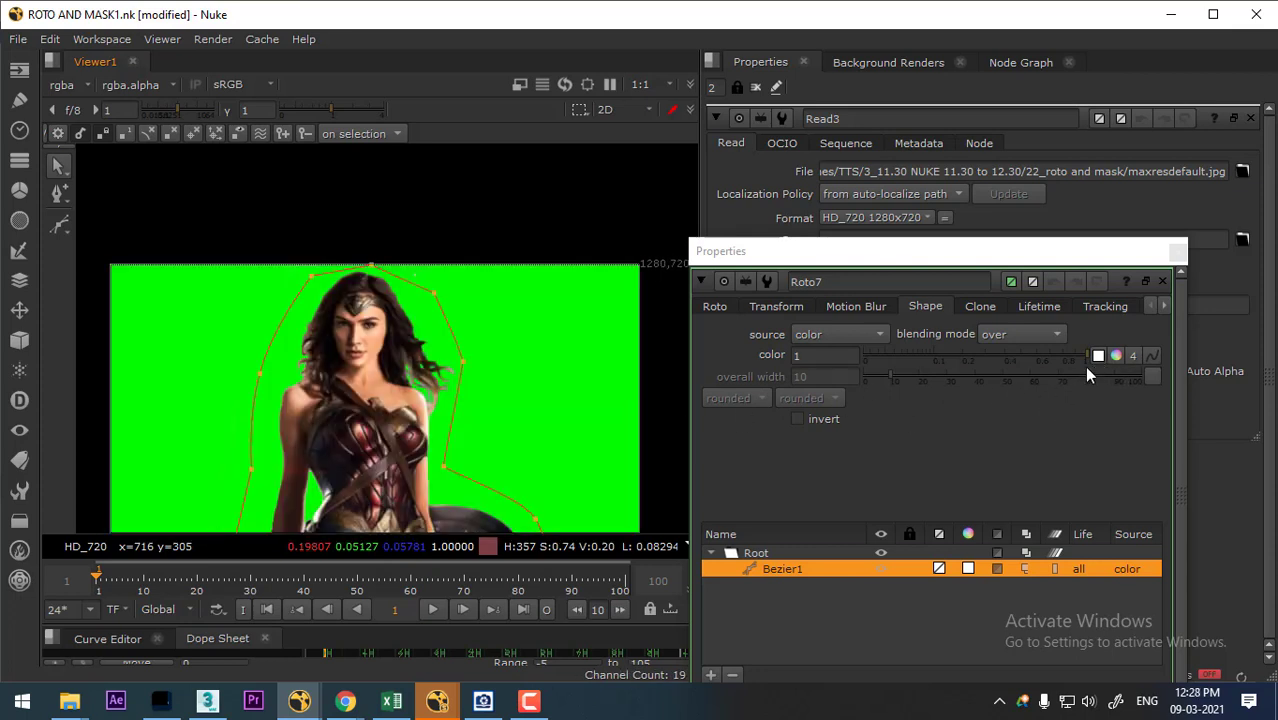
- Sample the green screen as Bezier1's colour (0.000607, 0.98225, 0, 1) and recheck the matte
click(1096, 356)
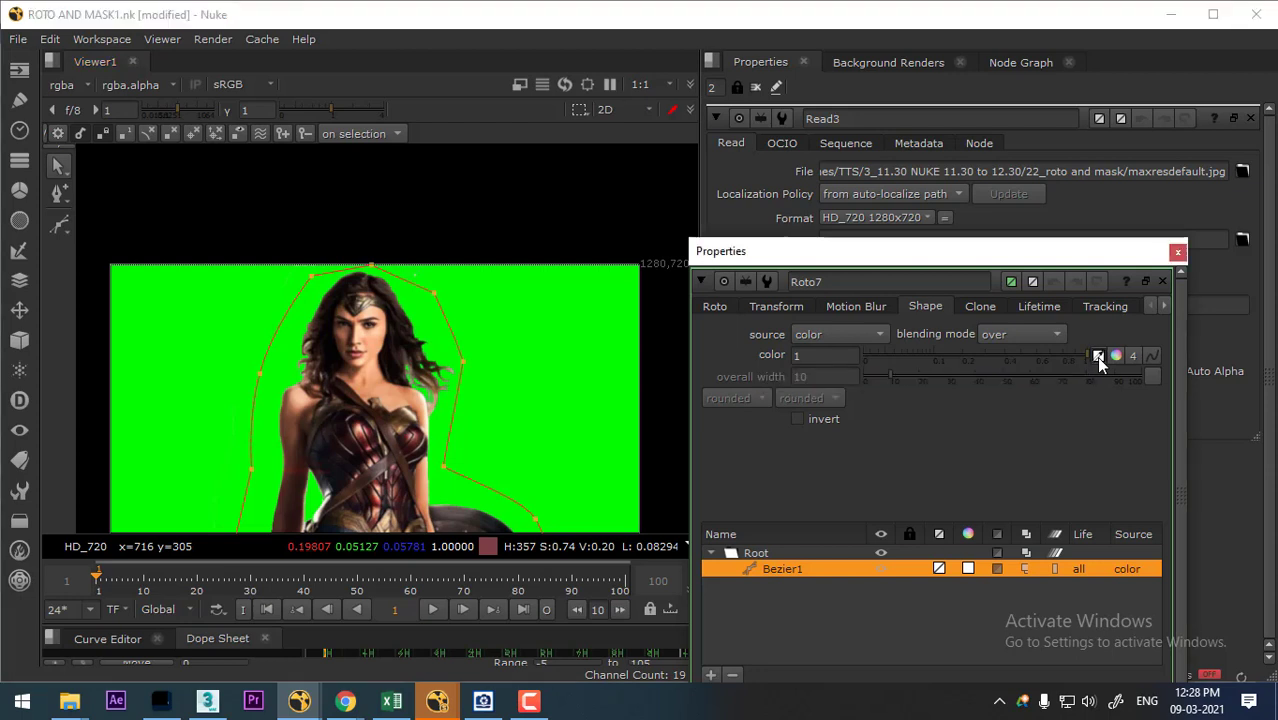
click(442, 348)
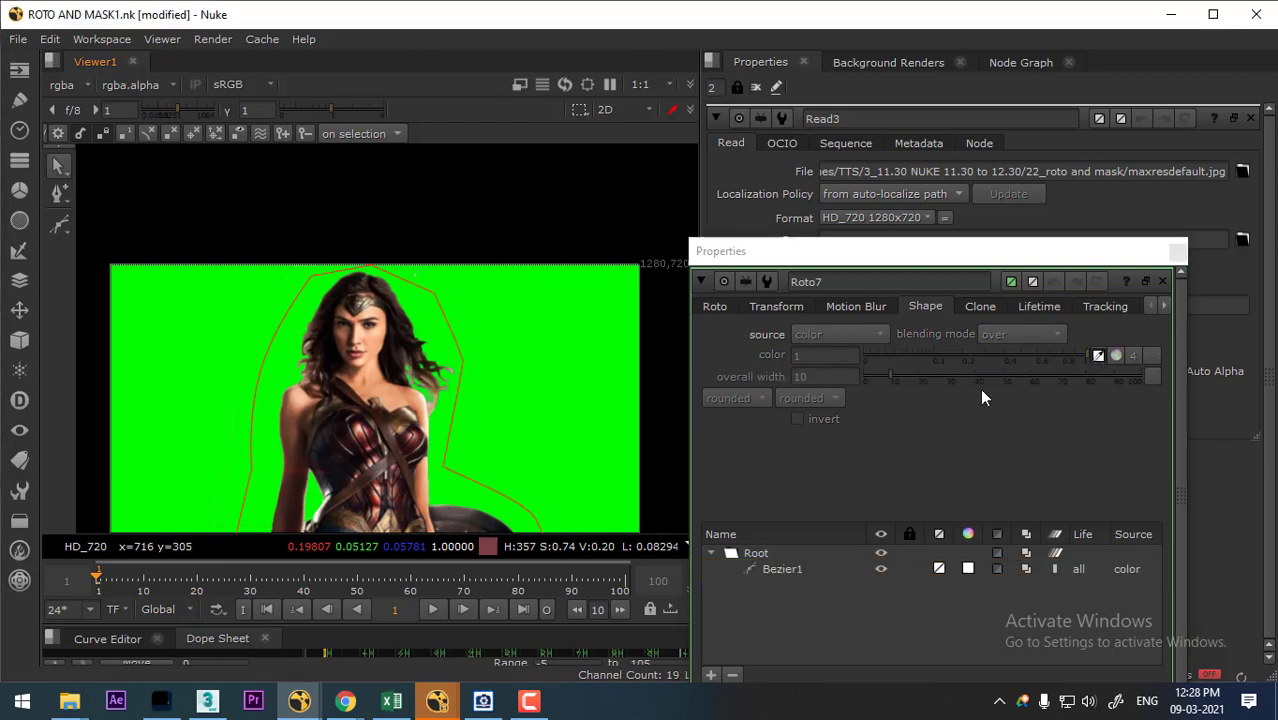
click(789, 570)
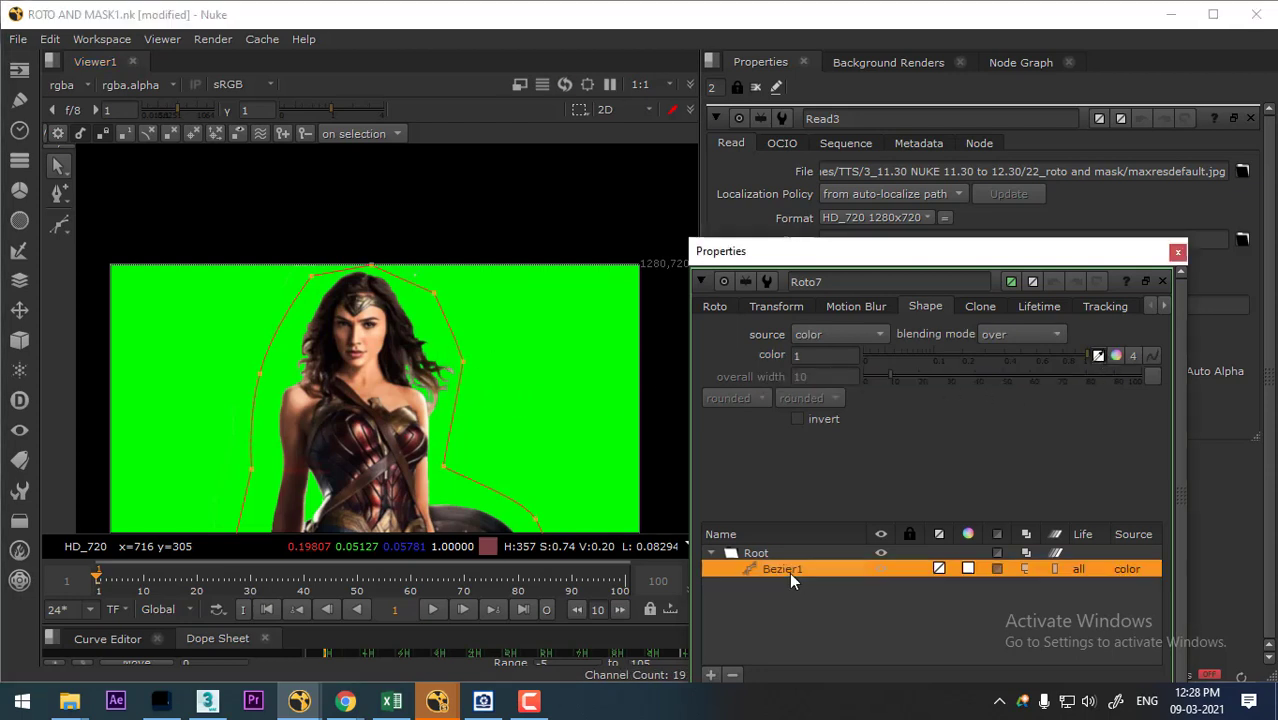
click(1098, 358)
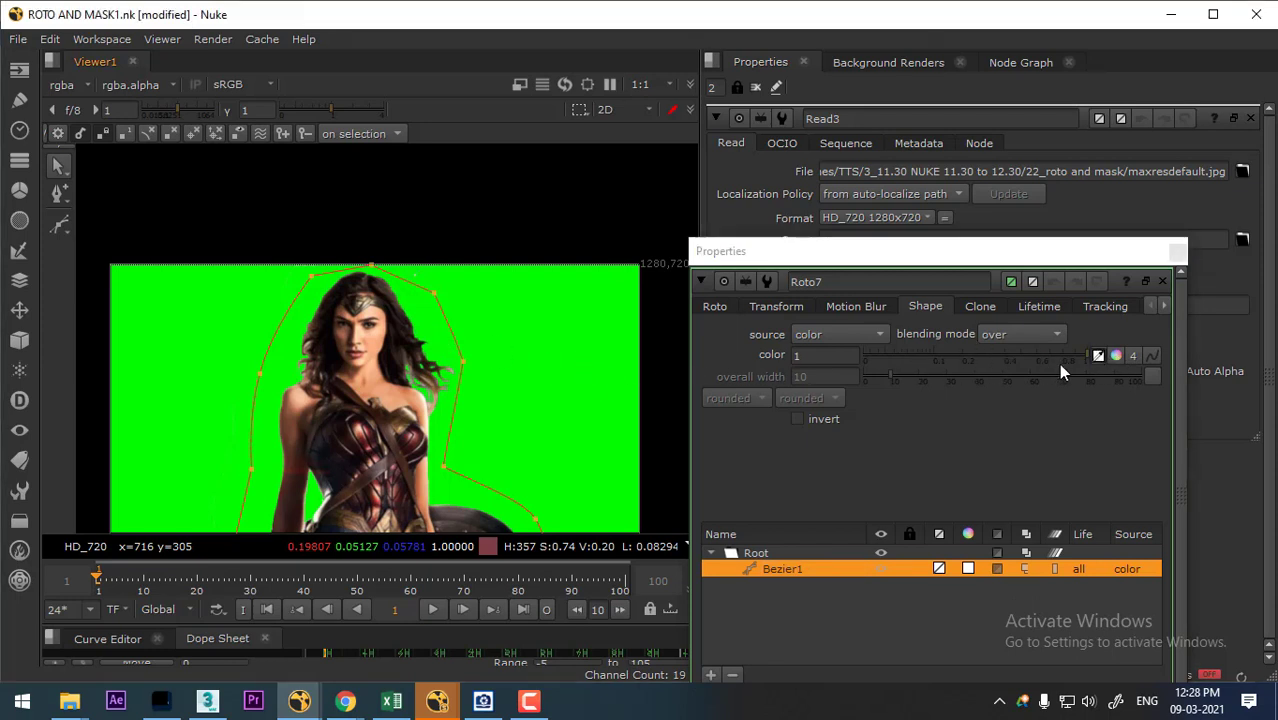
click(1099, 356)
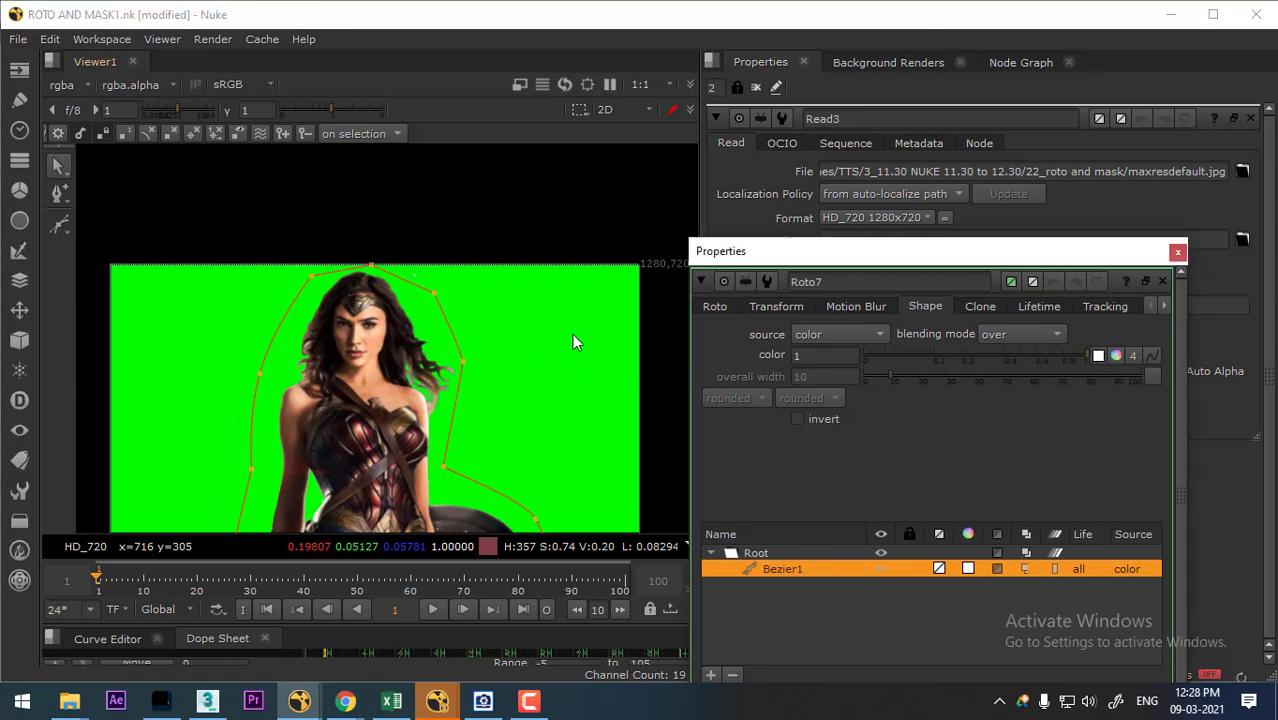
click(1097, 357)
ctrl+click(427, 325)
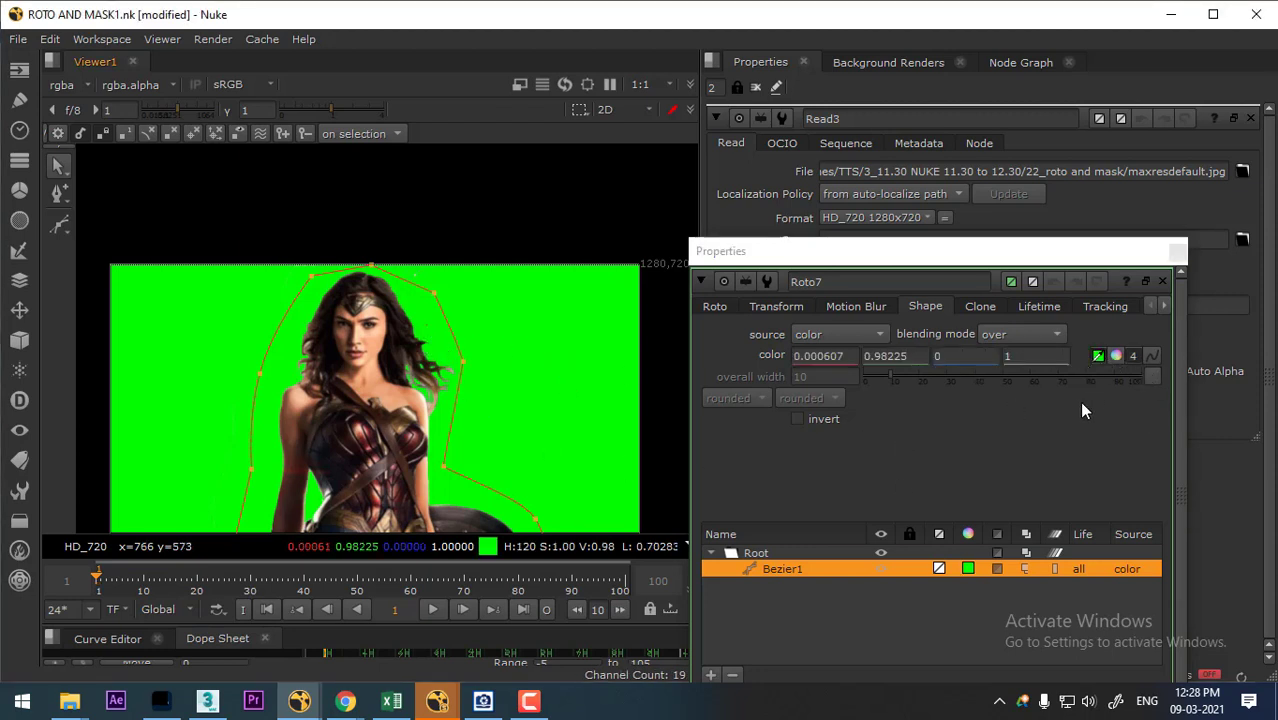
key(a)
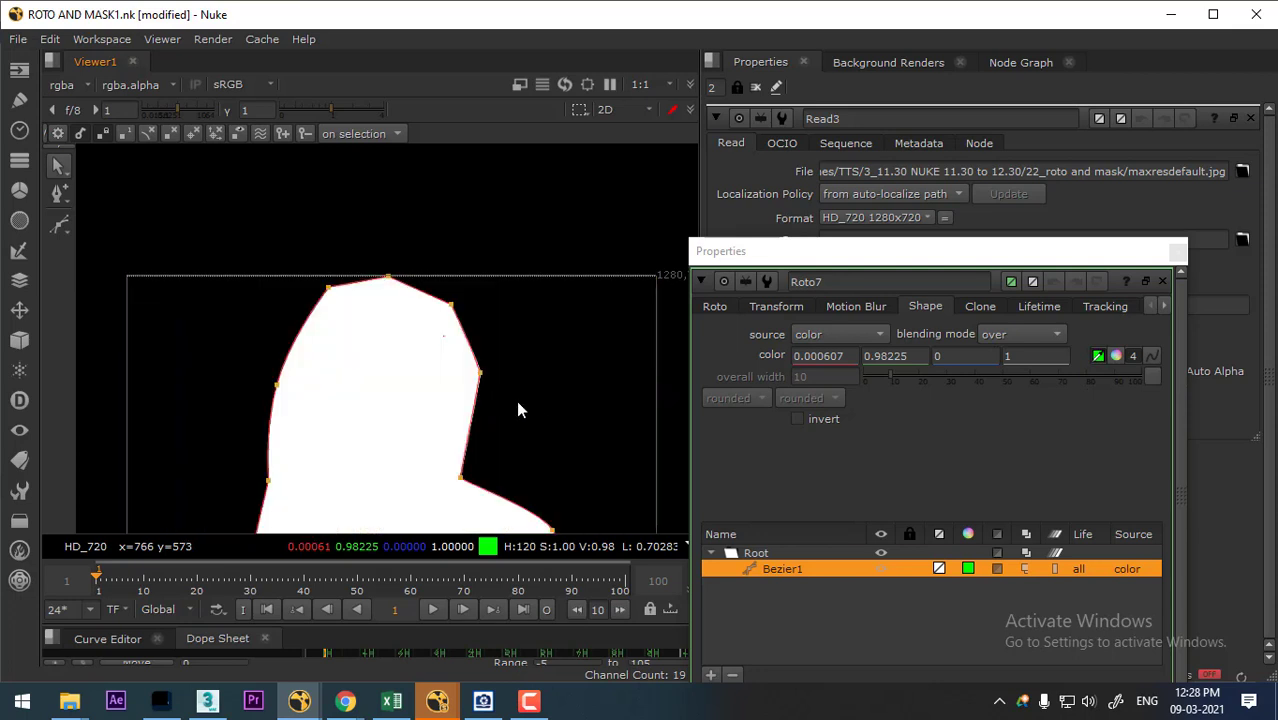
key(a)
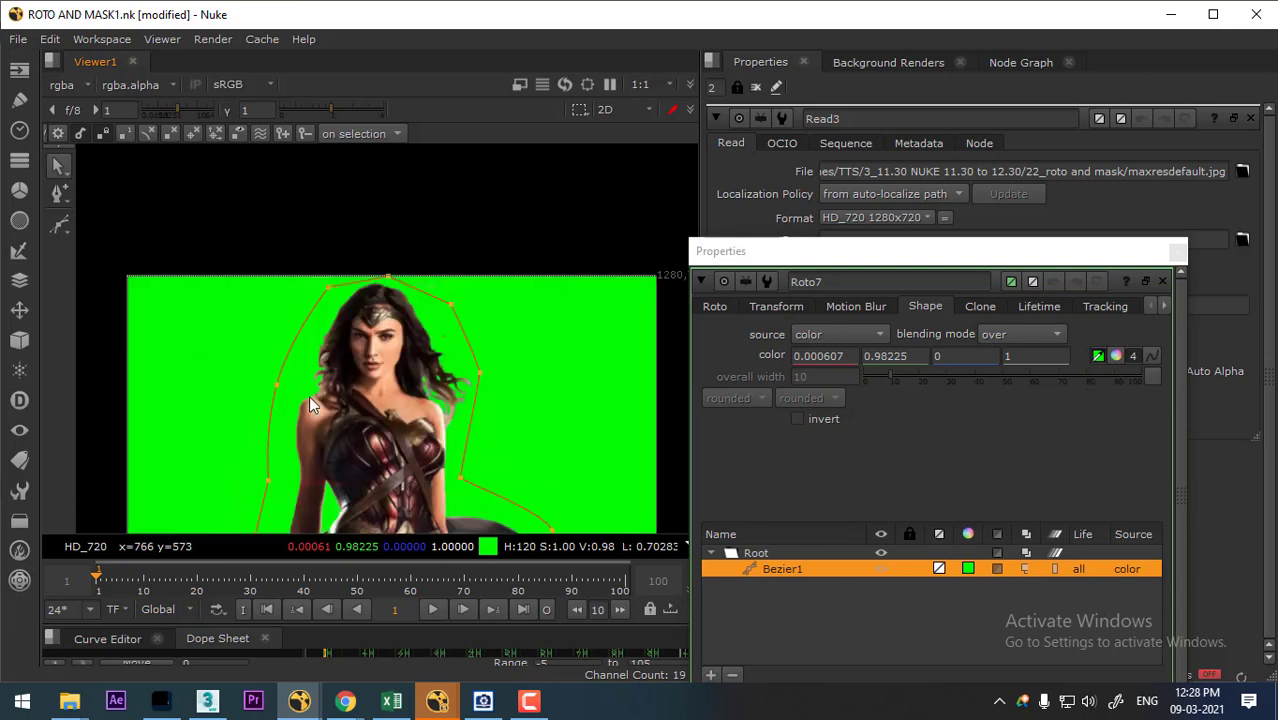
click(829, 601)
click(1021, 62)
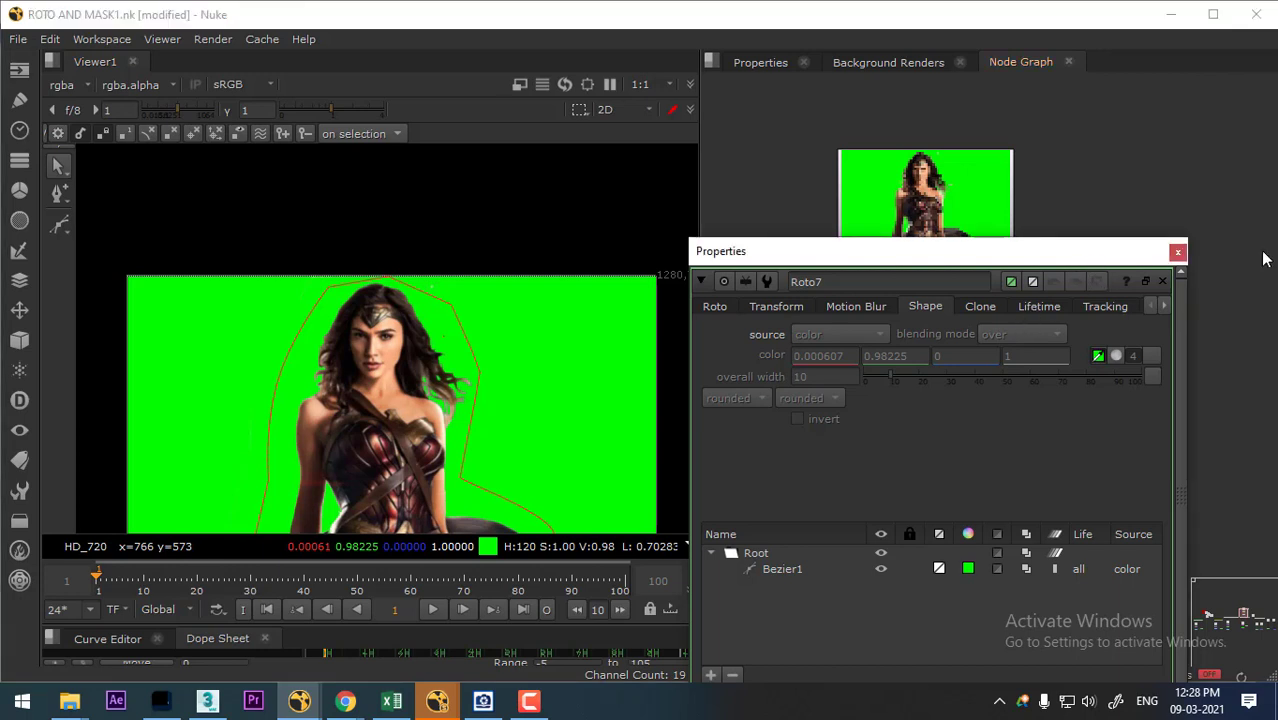
- Add a ChromaKeyer after Roto7 and sample the green background as its screen colour
click(1177, 251)
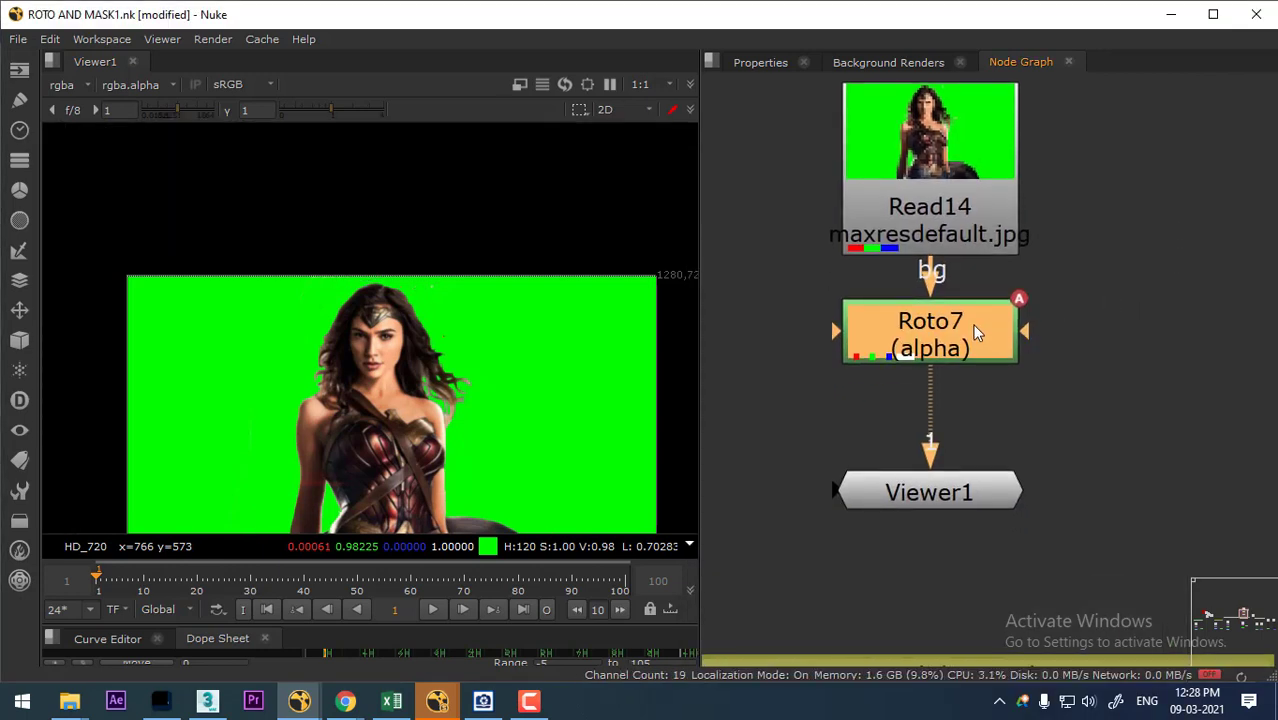
key(Tab)
text(c)
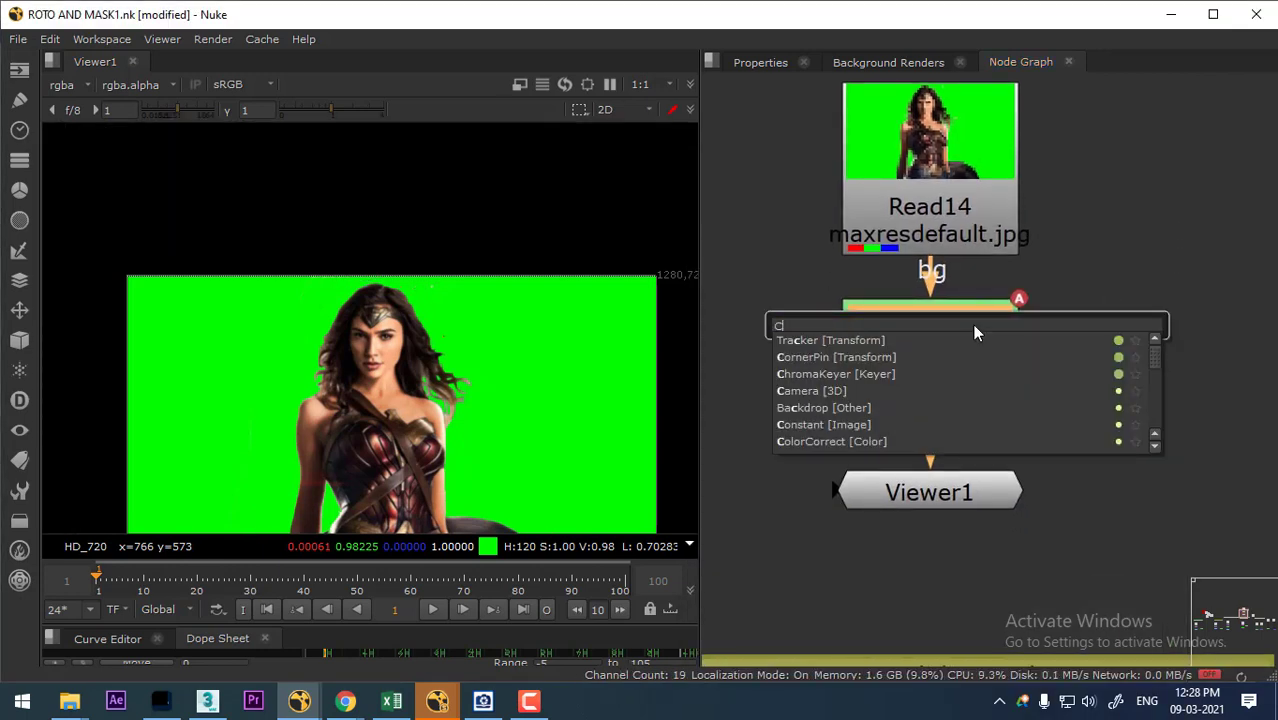
click(838, 375)
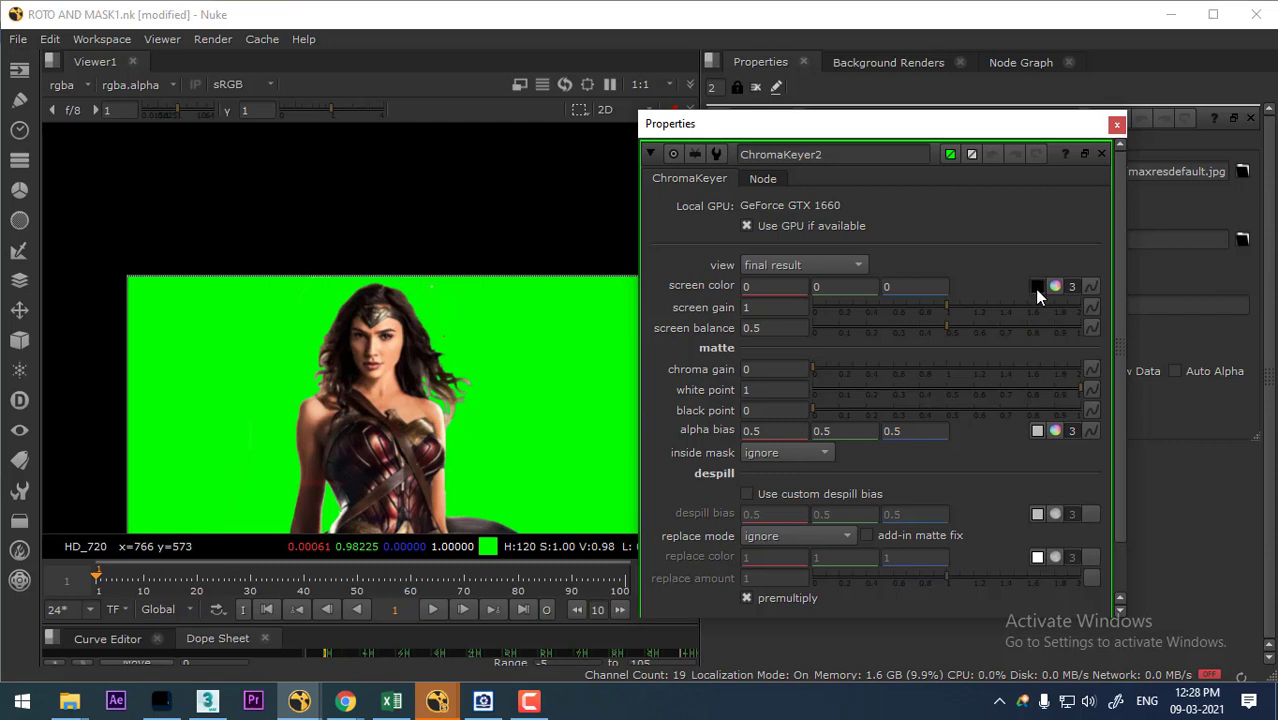
ctrl+click(519, 340)
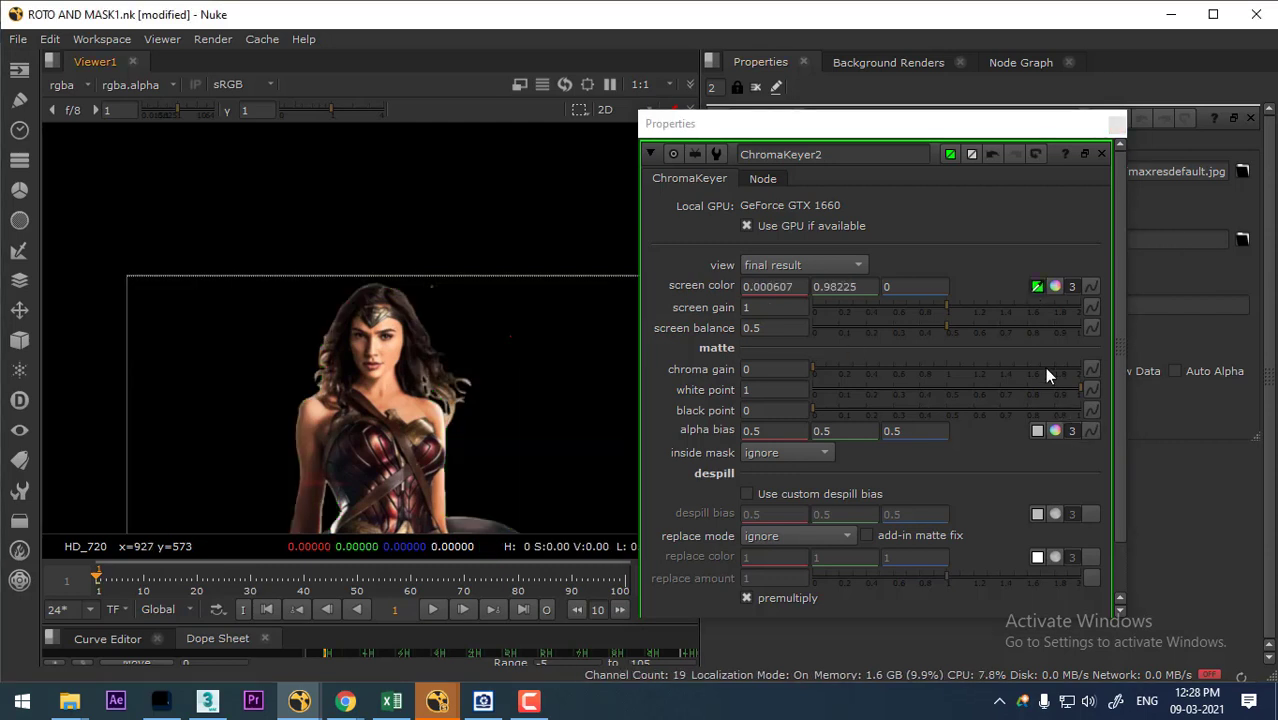
- Tighten the key matte to black point 0.615 and white point 0.825, then view the keyed image
key(a)
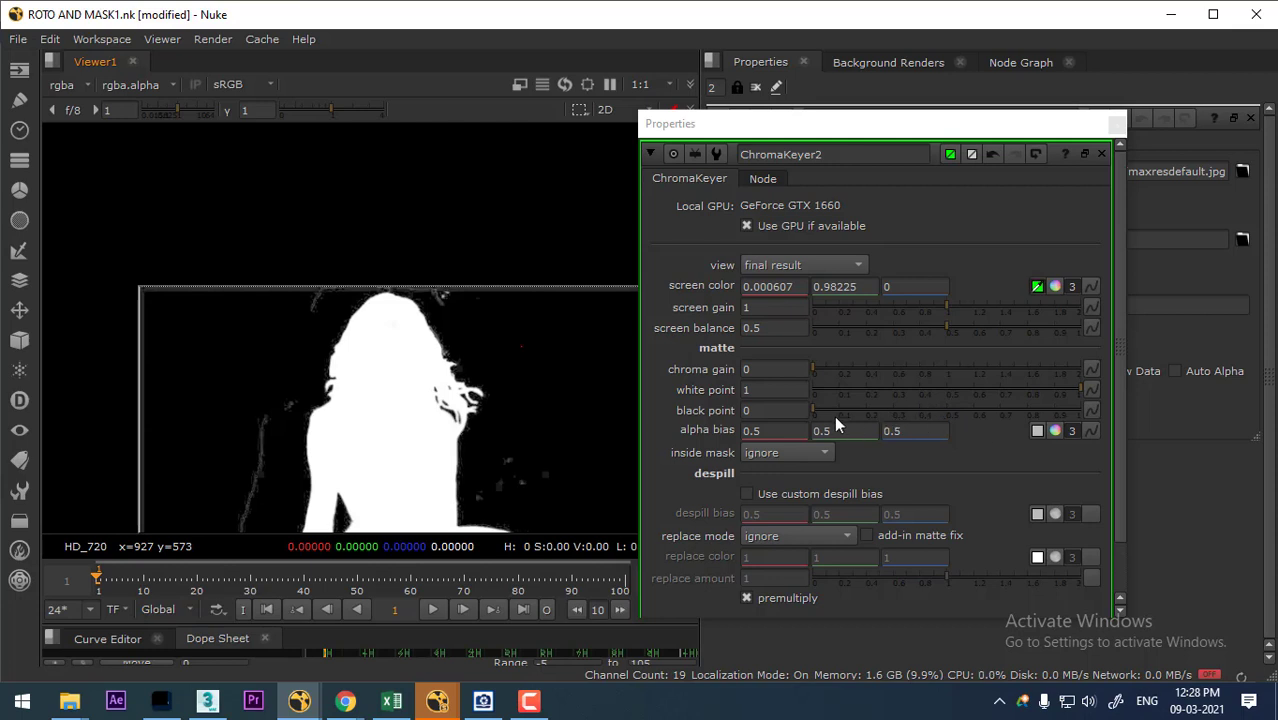
drag(816, 409, 849, 407)
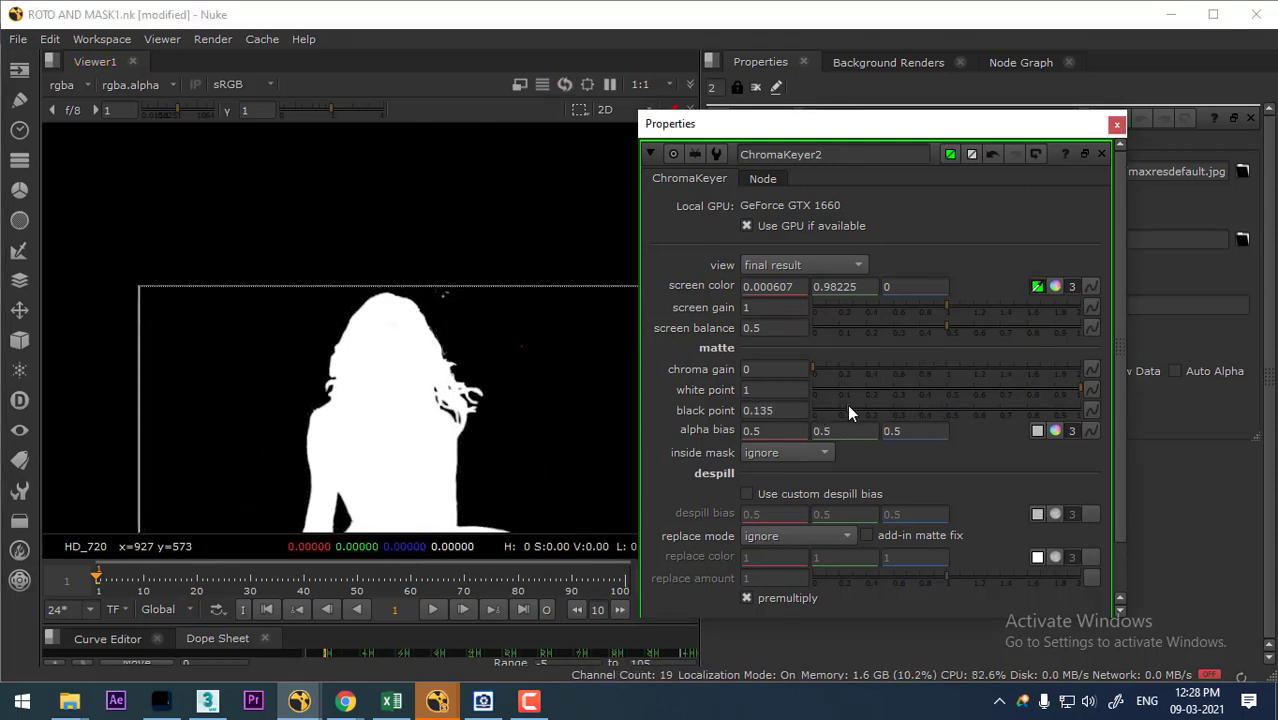
drag(1078, 389, 1032, 390)
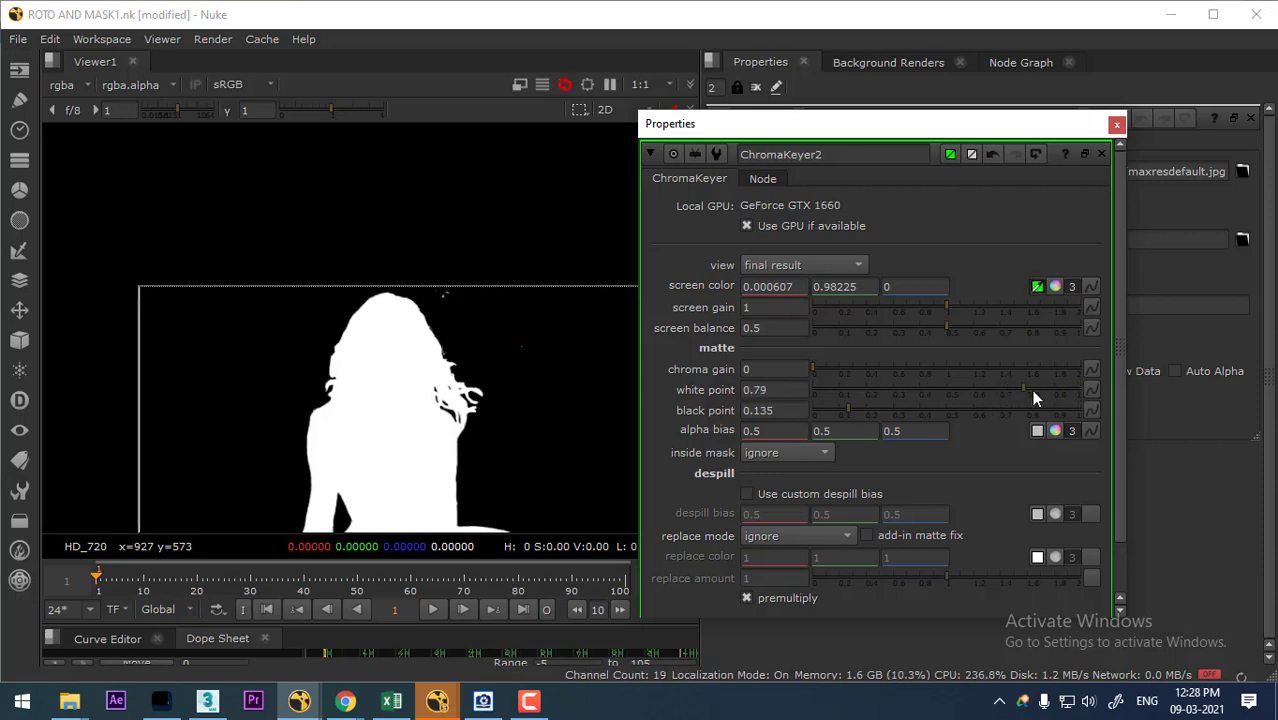
drag(850, 410, 976, 421)
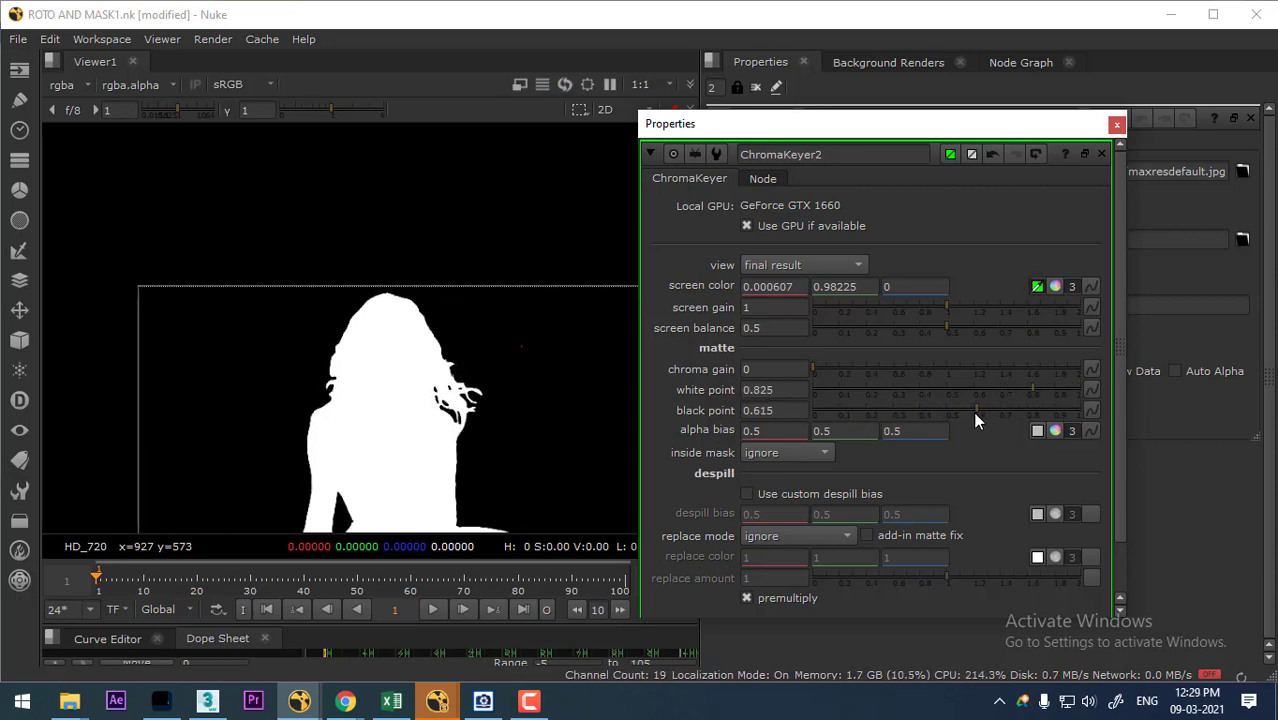
click(1116, 124)
click(1021, 62)
click(970, 496)
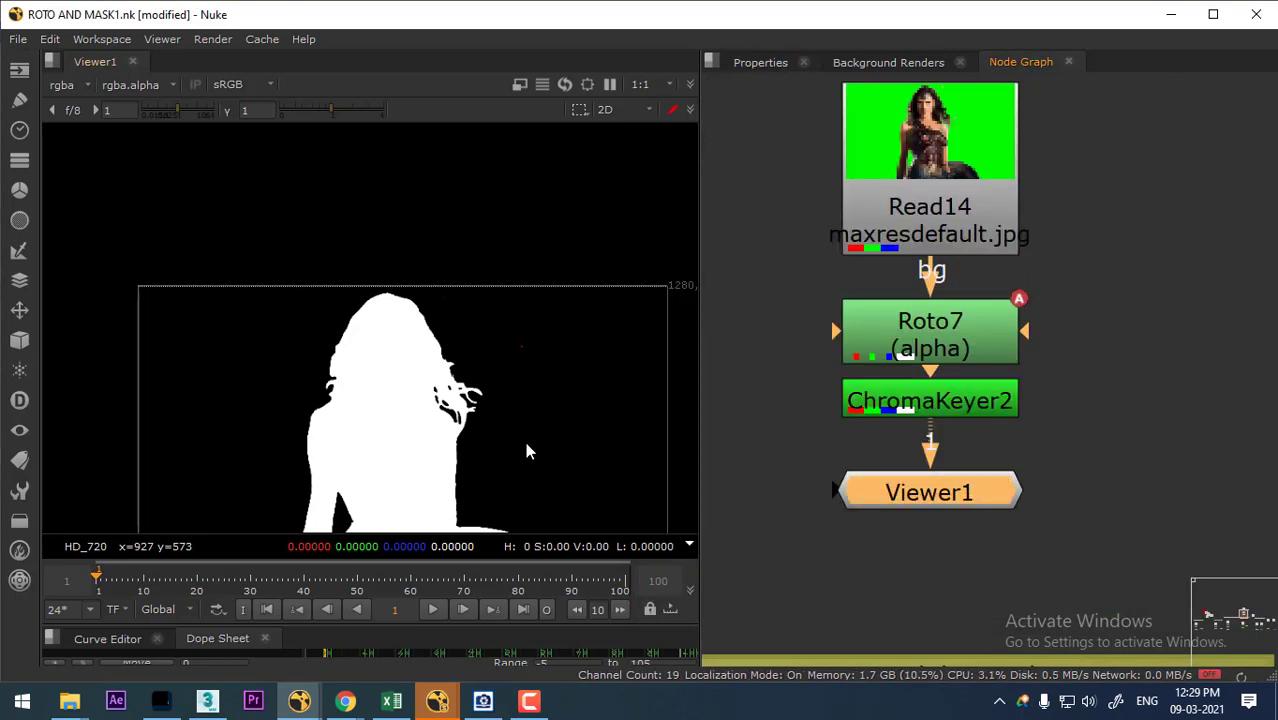
key(a)
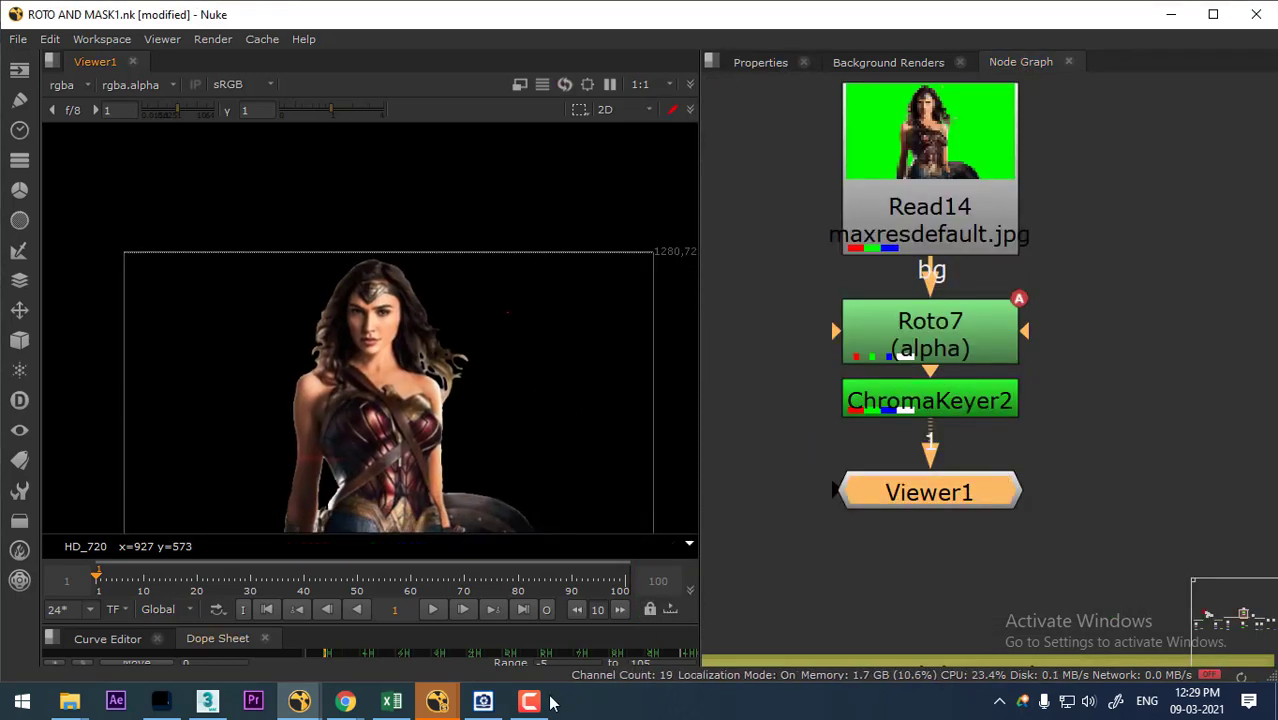